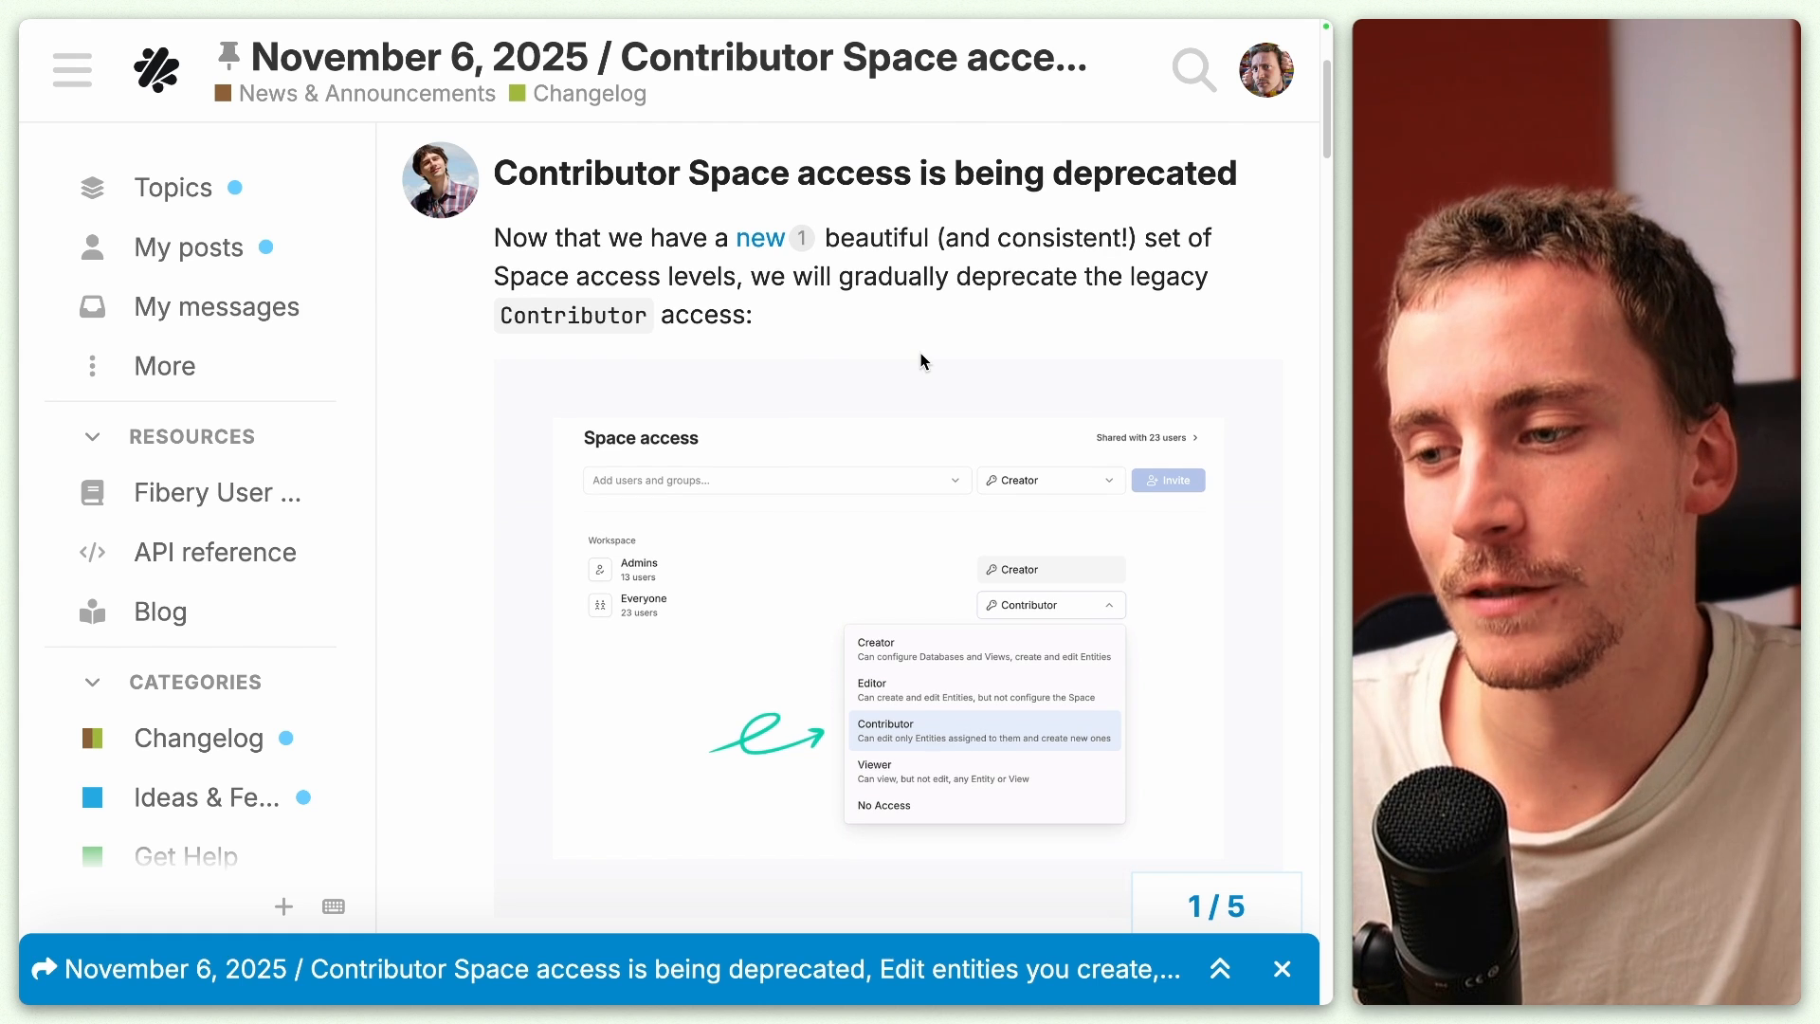
Step: Read the announcement's introduction about the deprecation of Contributor Space access
scroll(925, 362, "down", 1)
scroll(924, 362, "down", 1)
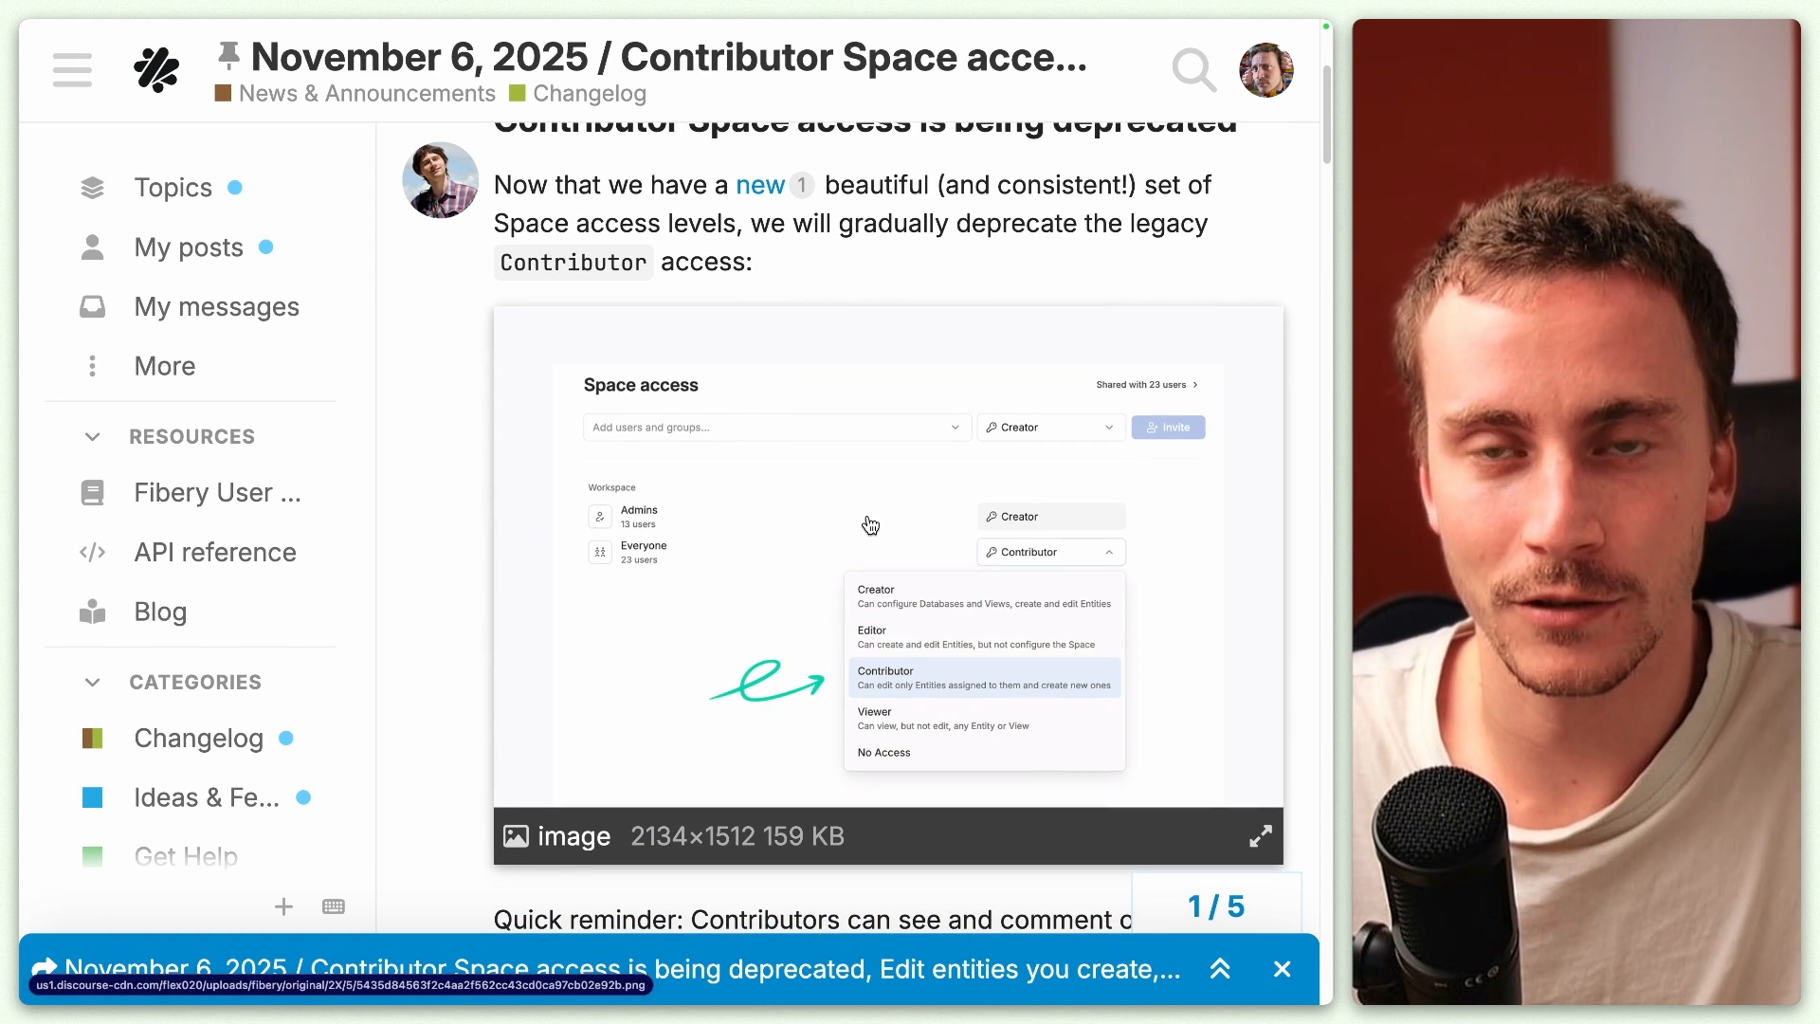
scroll(870, 525, "down", 2)
scroll(870, 526, "down", 1)
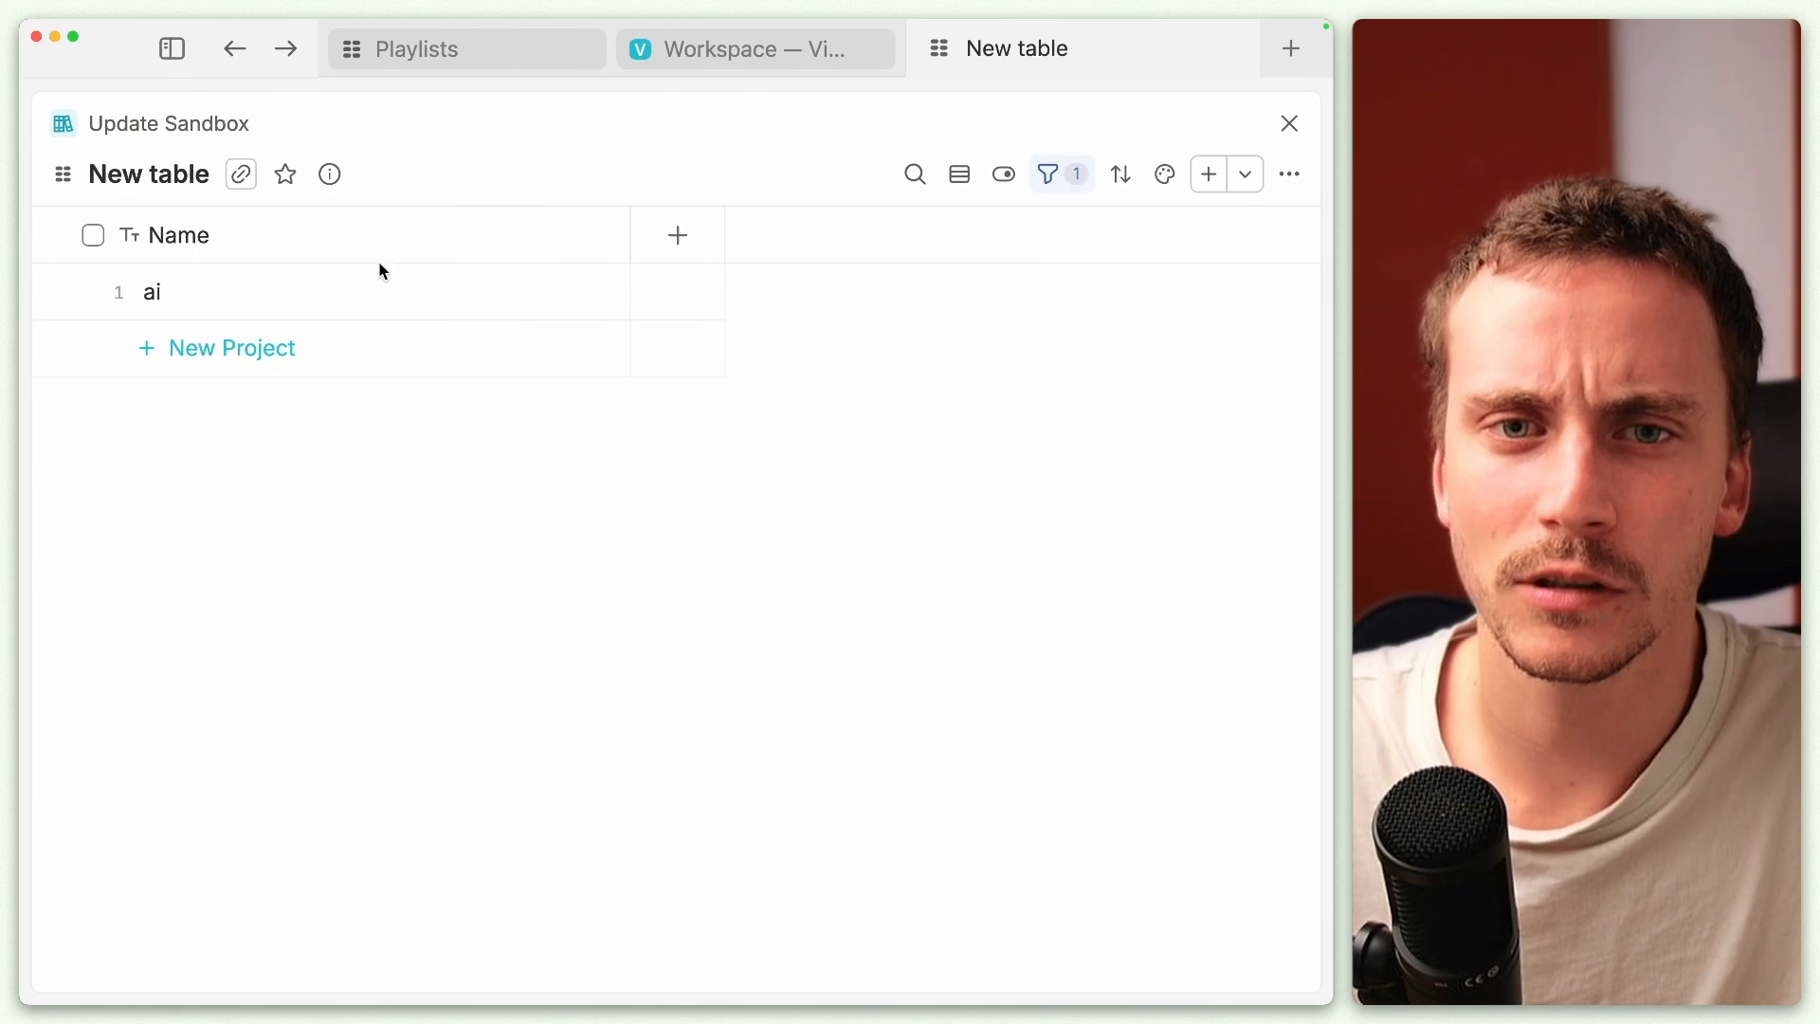
Step: Switch to Fibery, open the Update Sandbox space's access settings and look through the access levels offered there
left_click(161, 59)
left_click(352, 579)
left_click(243, 628)
left_click(982, 332)
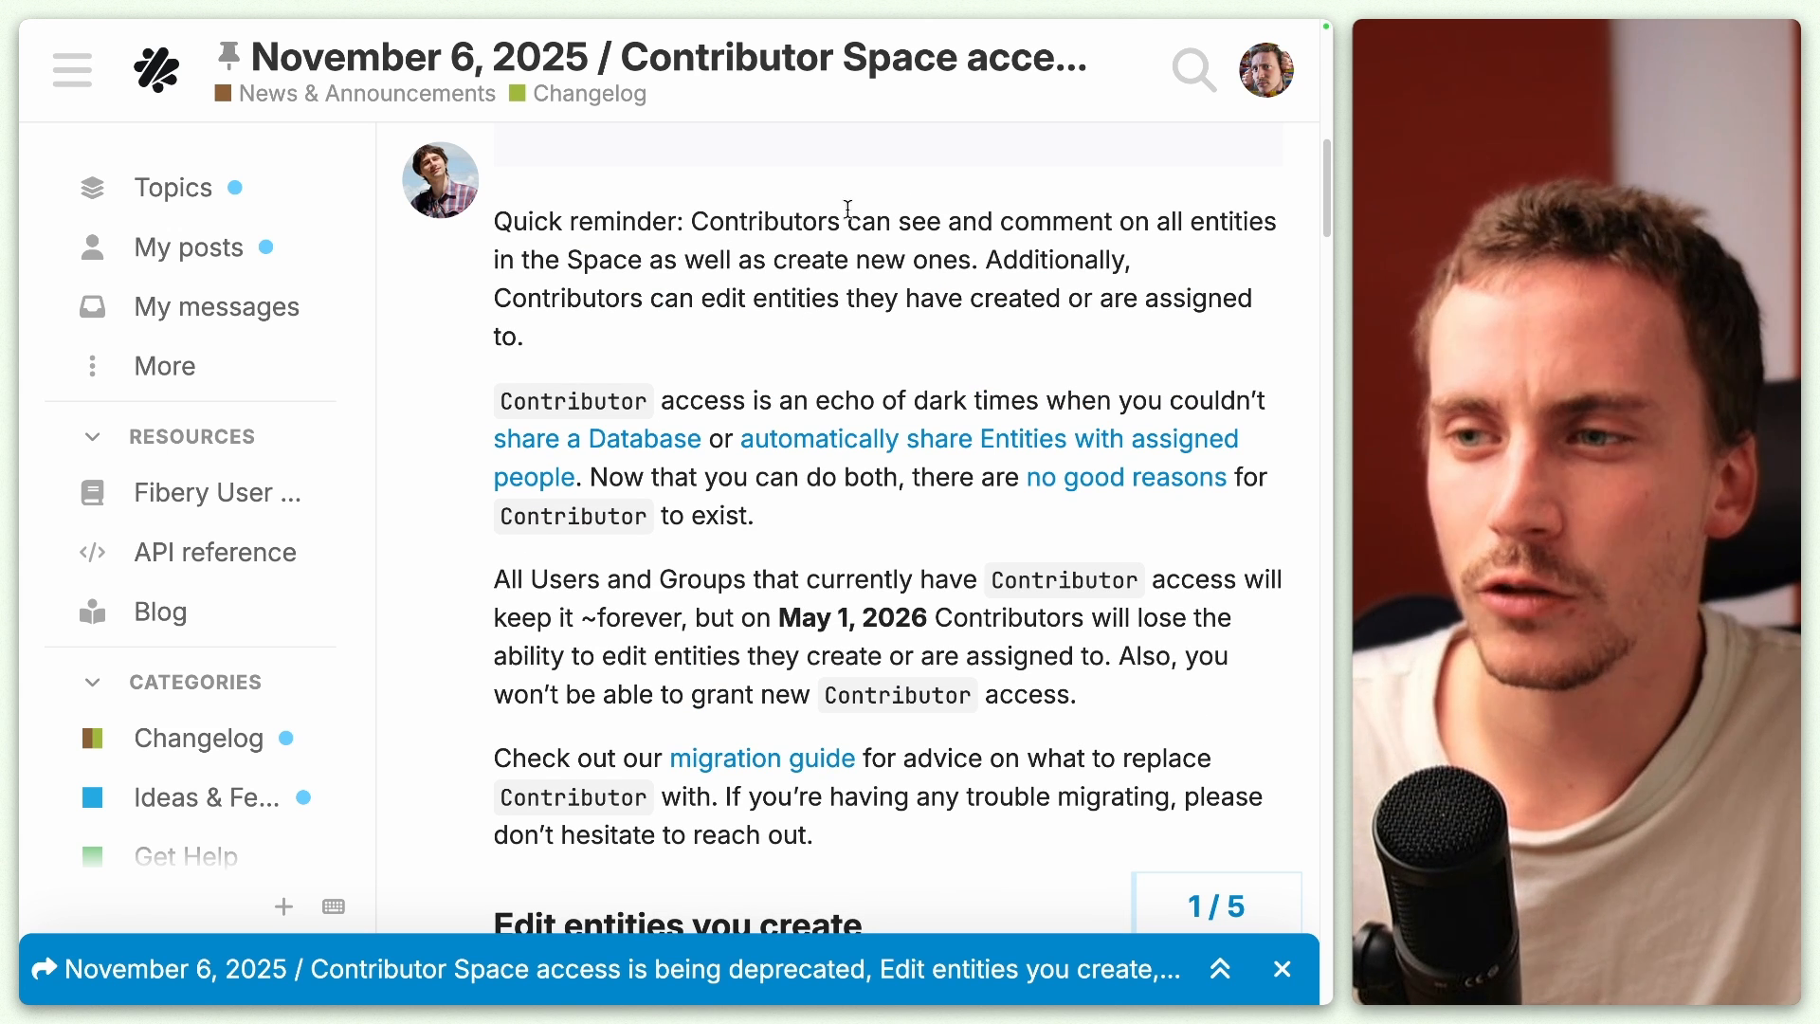
Step: Return to the announcement and read the Contributor access timeline and migration guide advice through to "Edit entities you create"
scroll(749, 295, "down", 2)
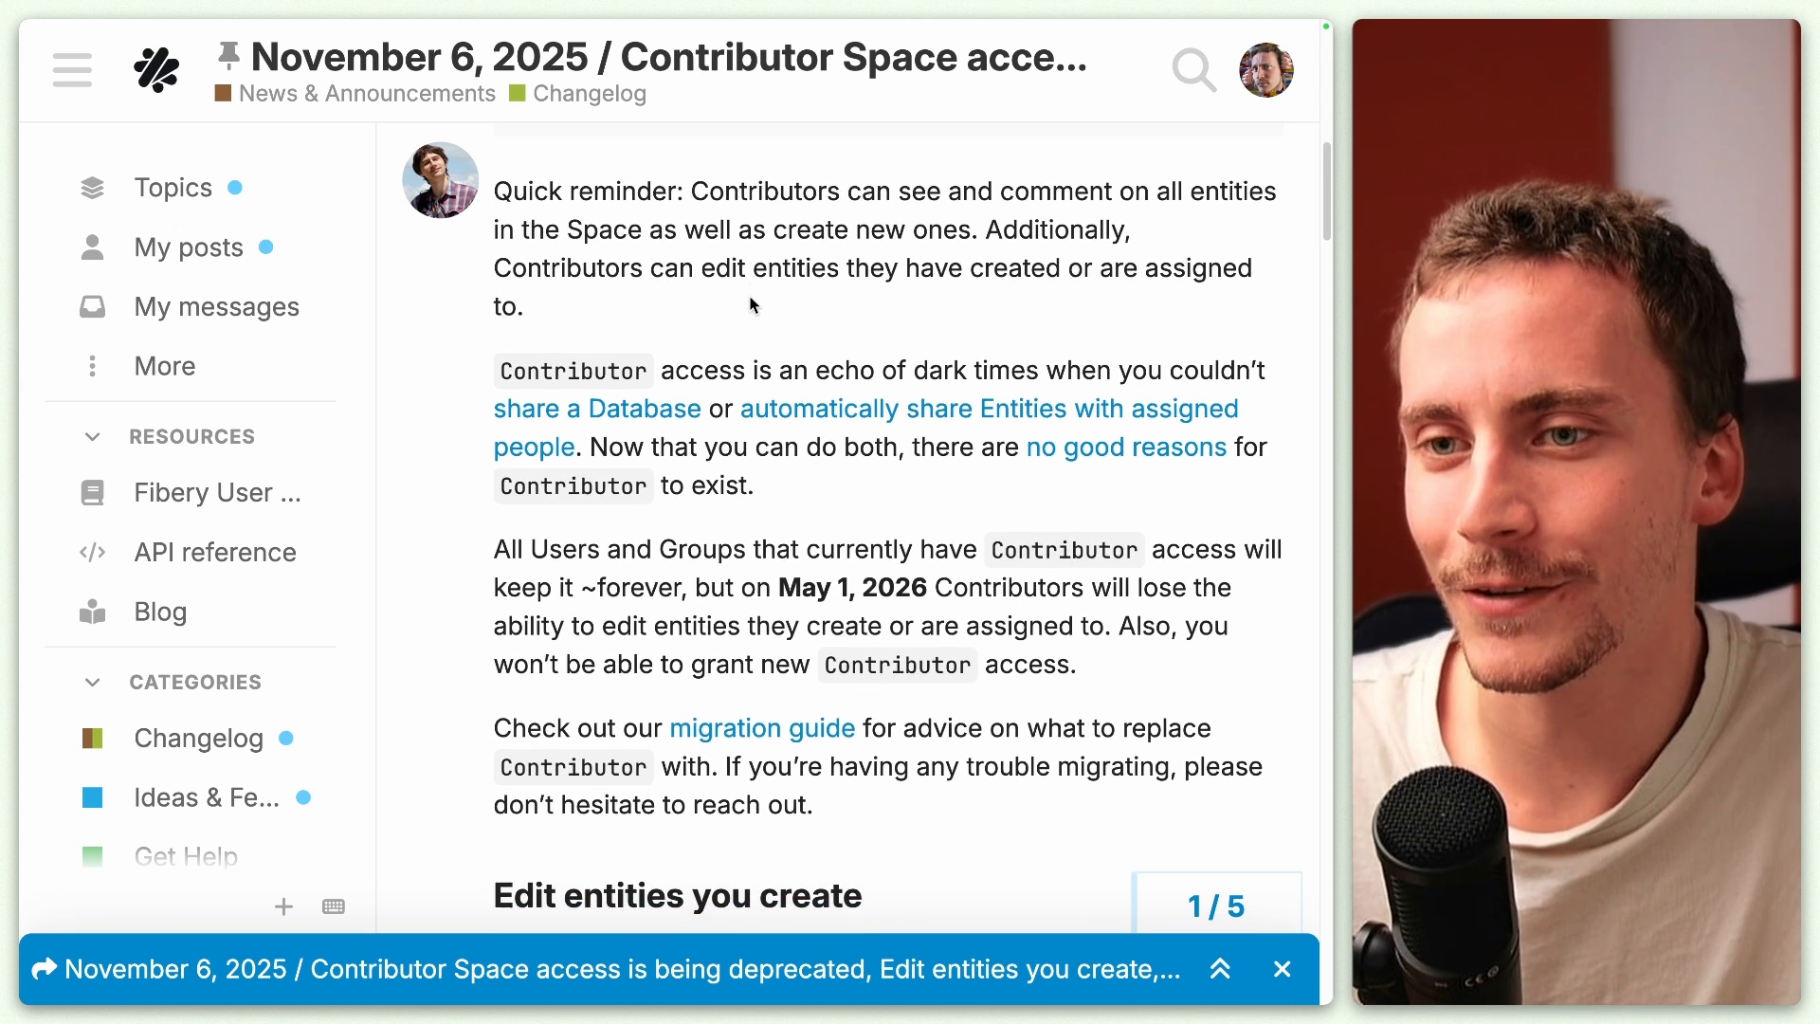
scroll(751, 303, "down", 2)
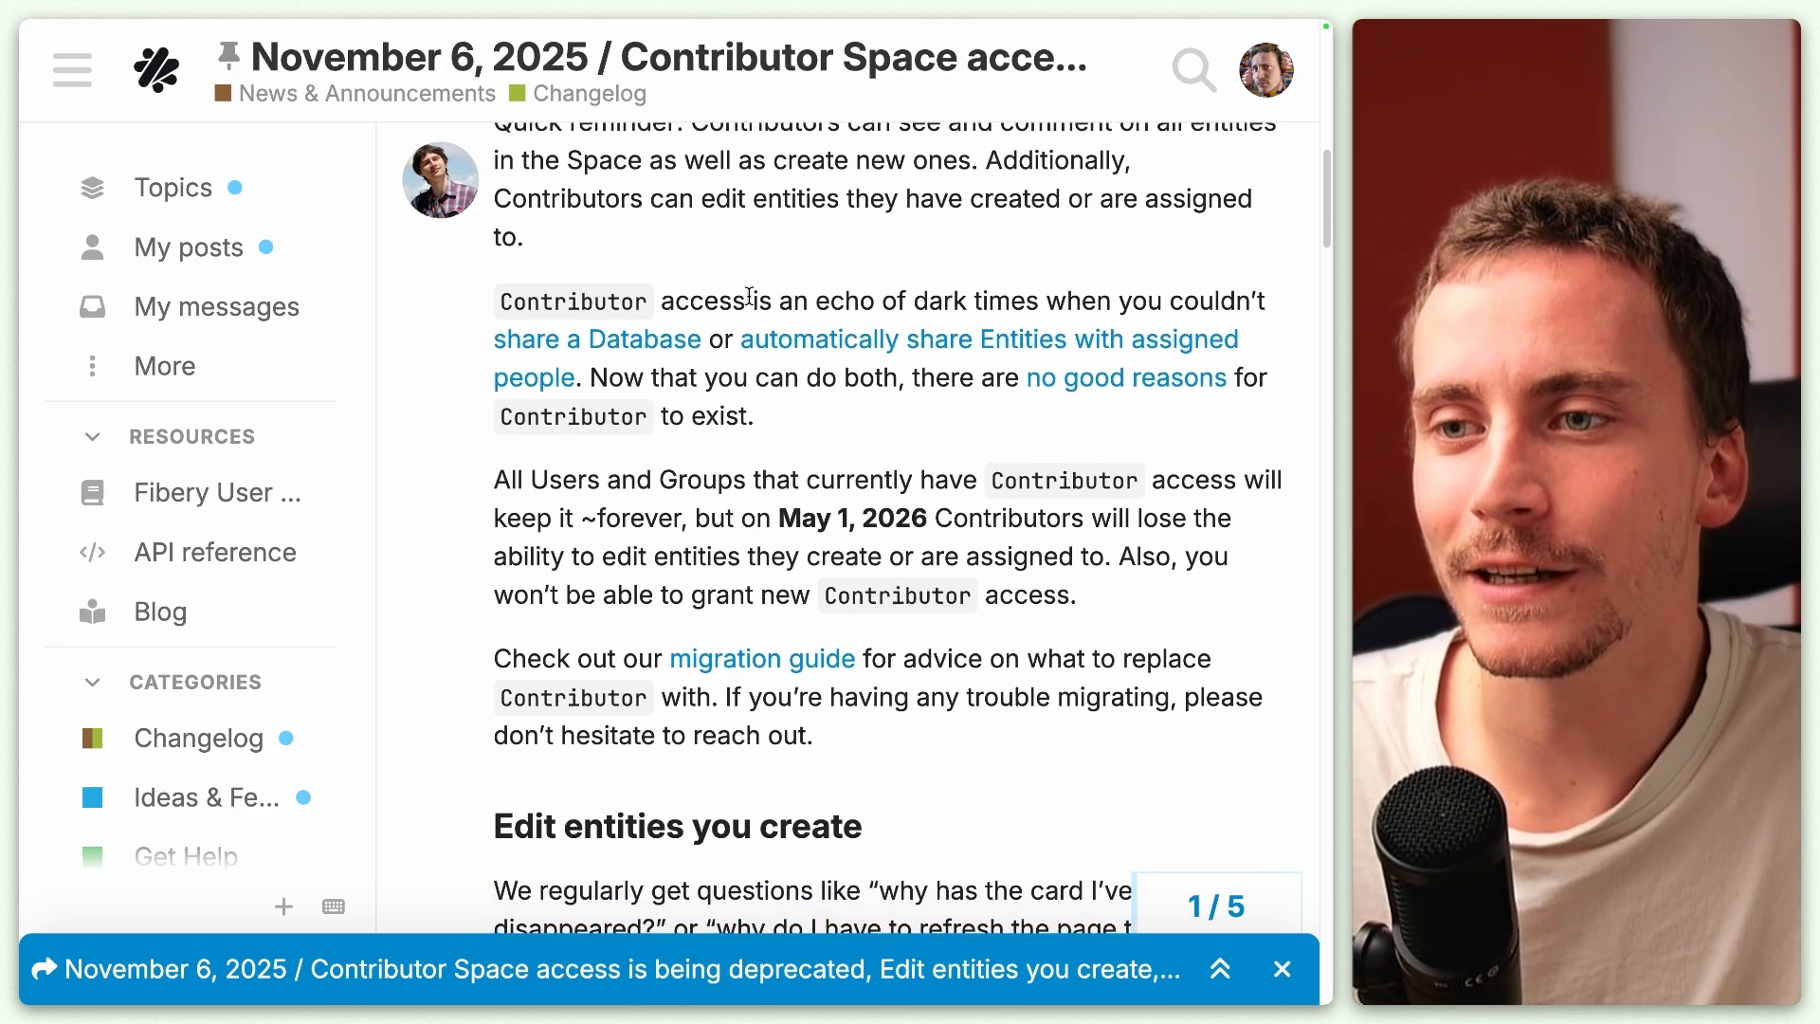
scroll(752, 305, "down", 2)
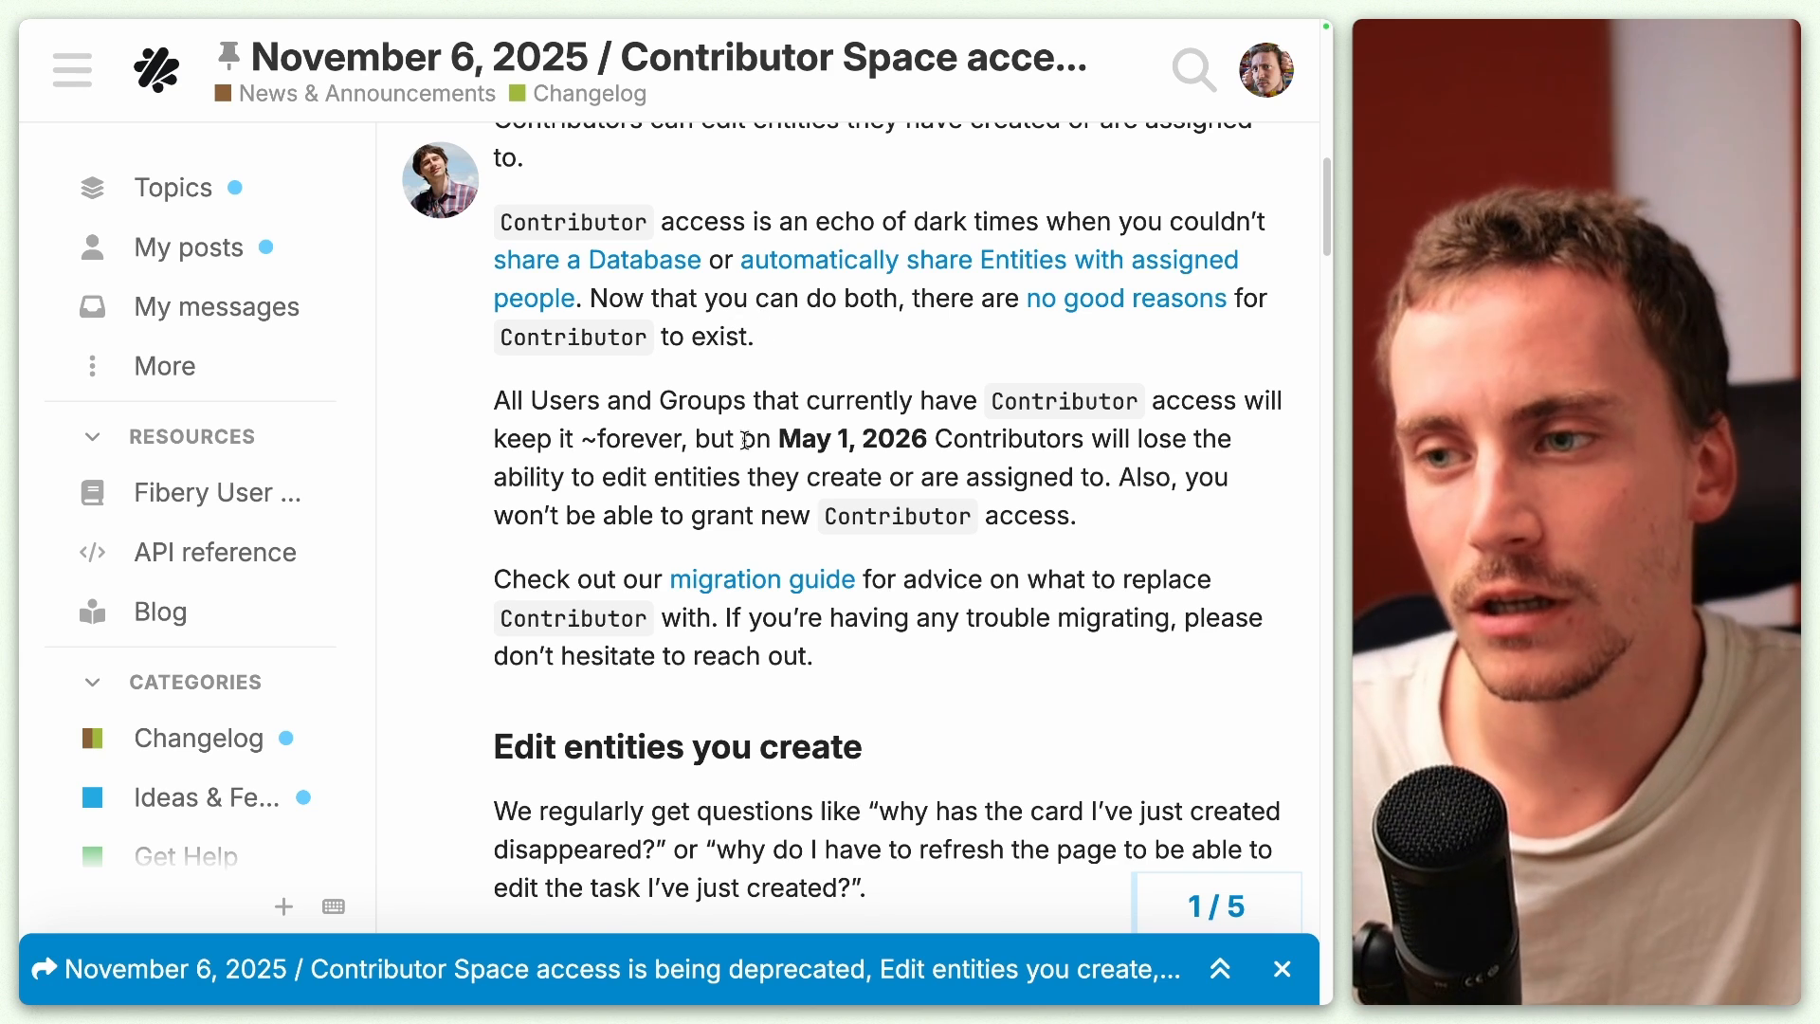
scroll(746, 440, "down", 2)
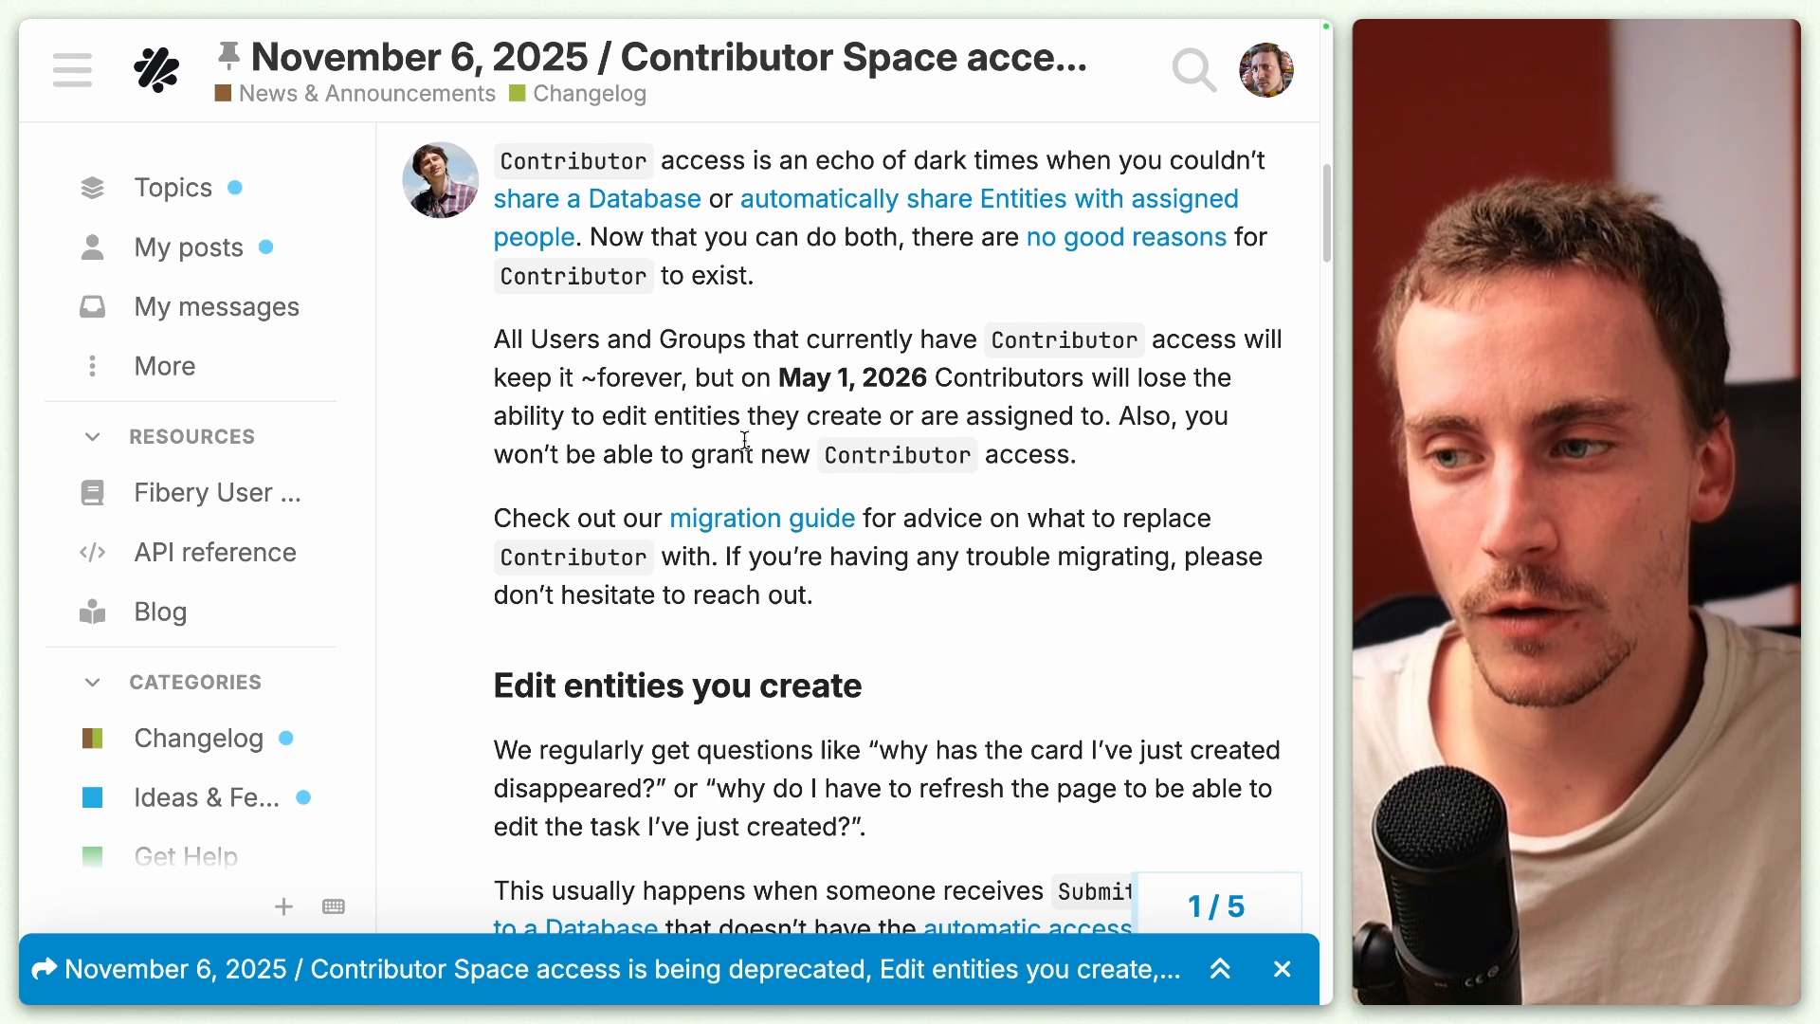
scroll(746, 440, "down", 2)
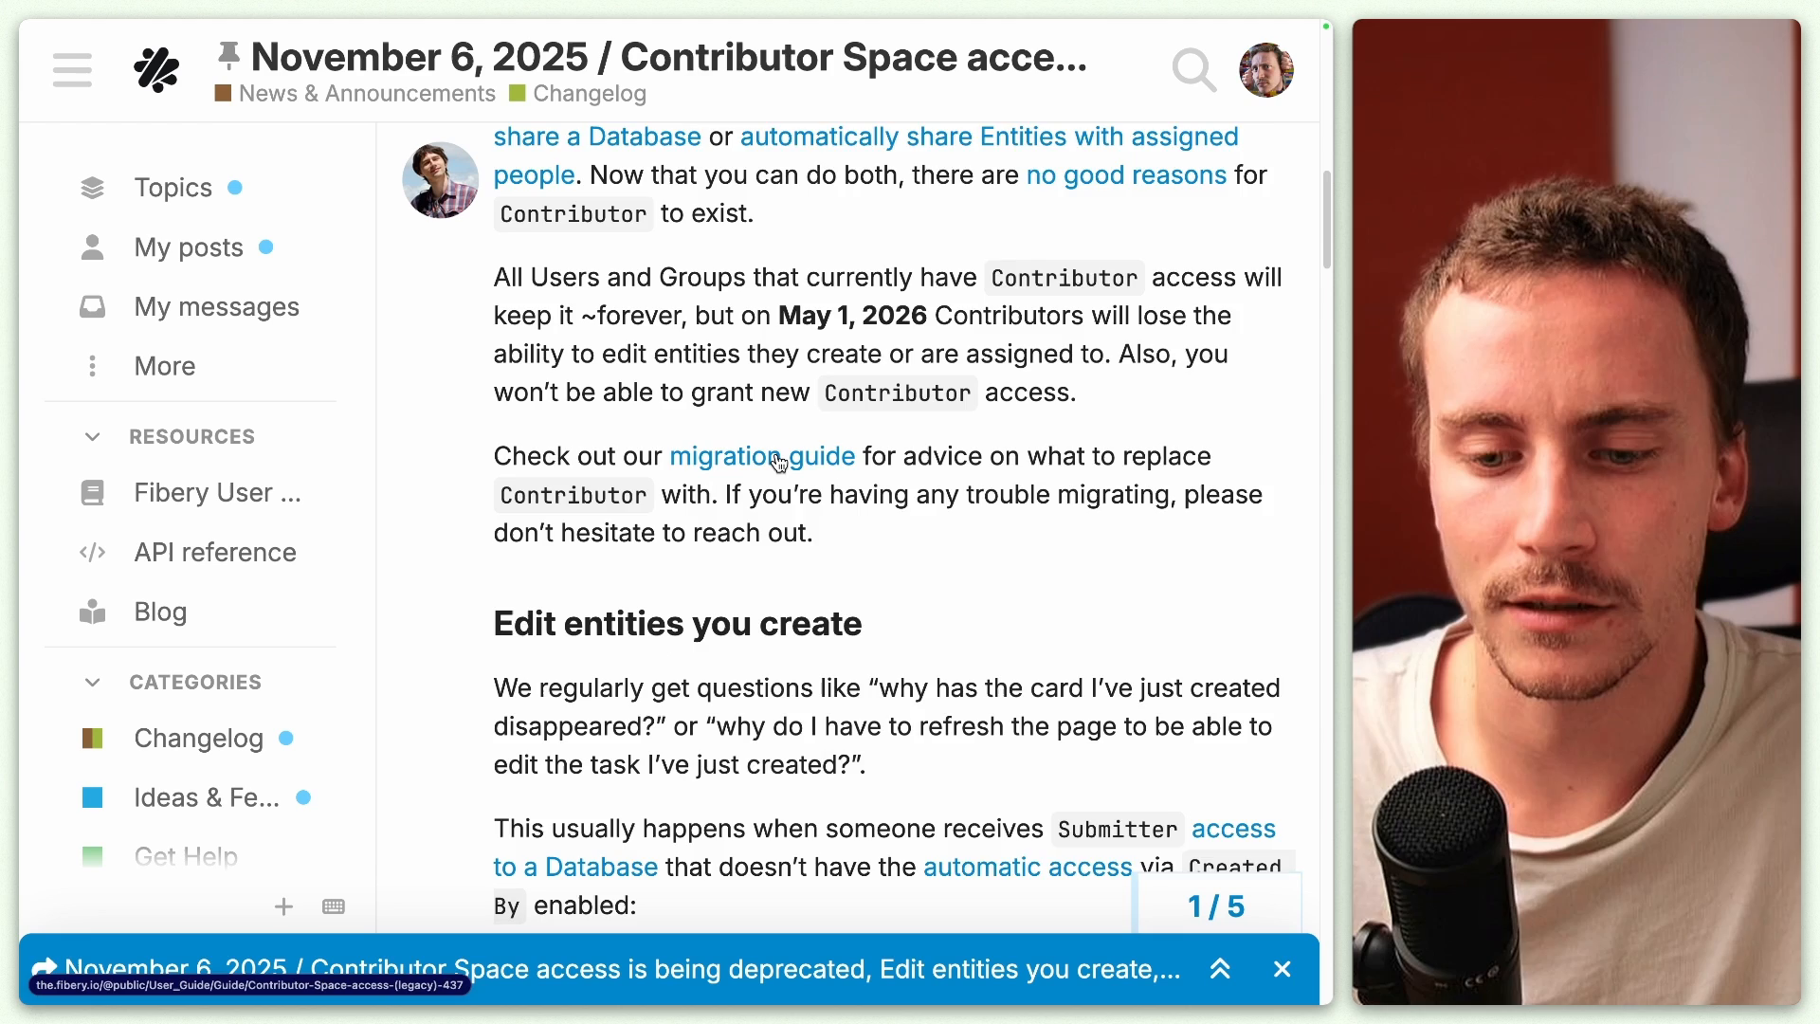
scroll(779, 463, "down", 5)
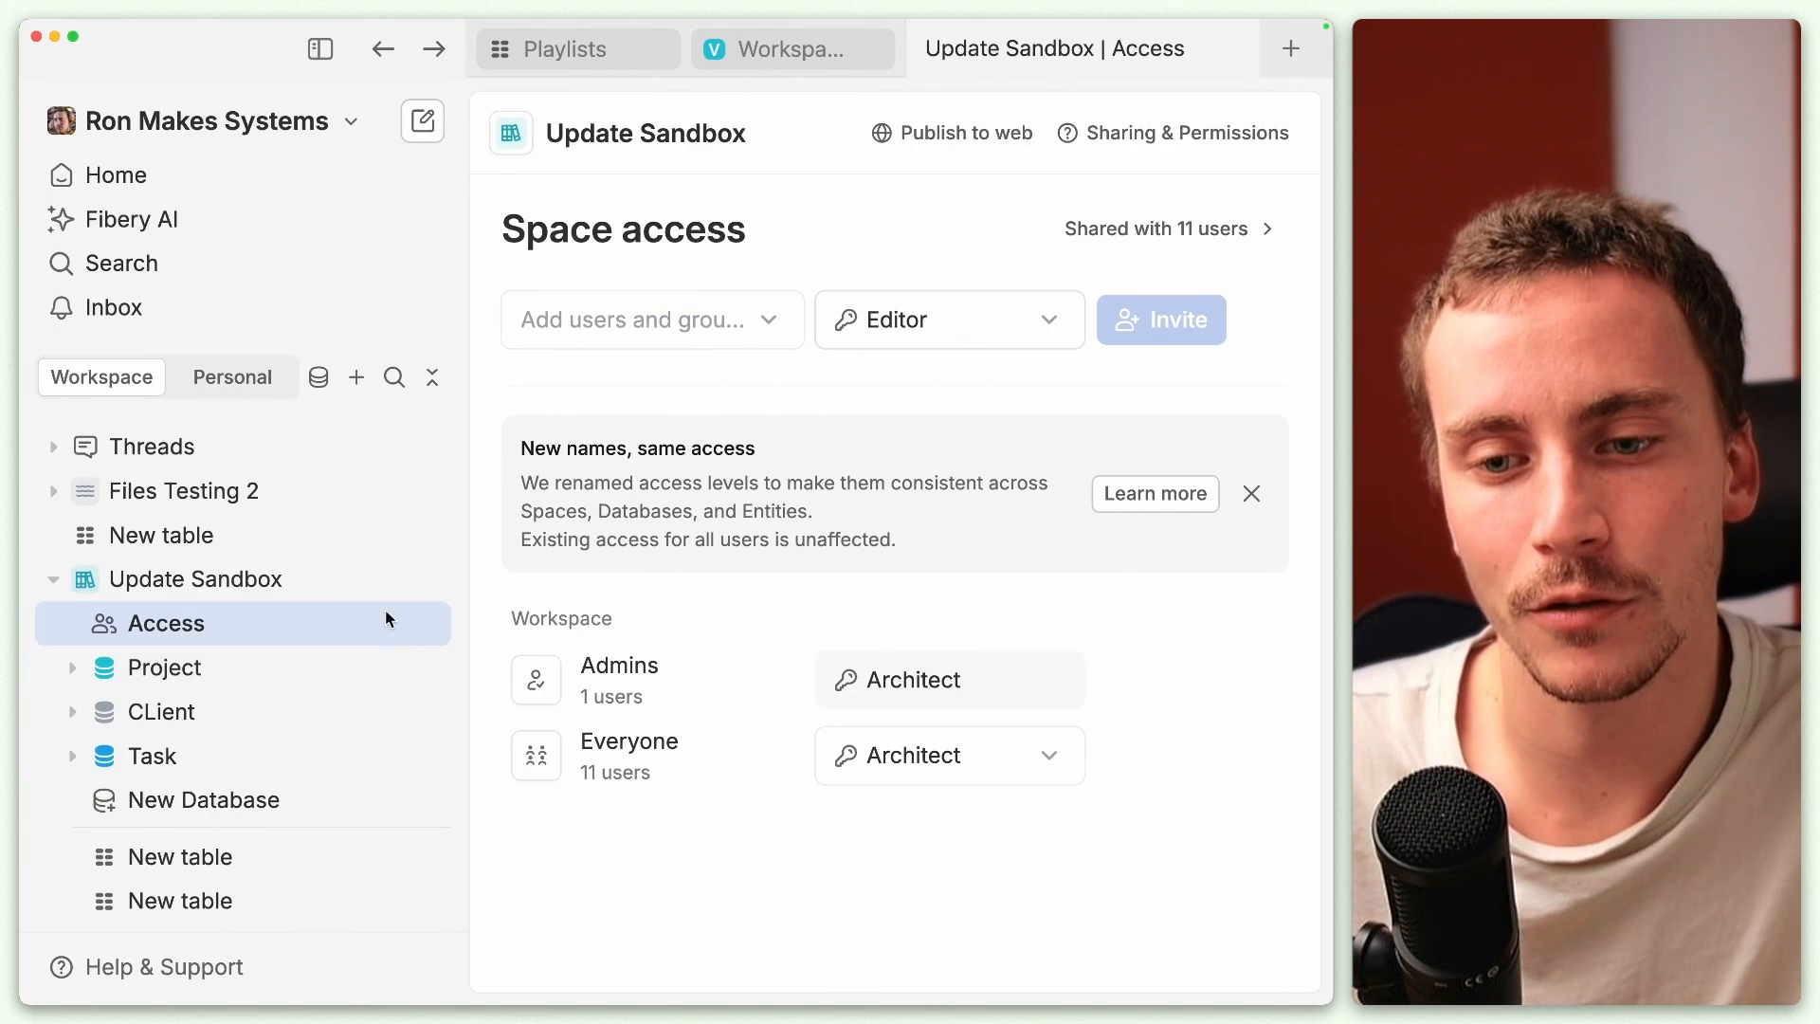
Step: In Fibery, open the access settings of the Project database in the Update Sandbox space
left_click(289, 679)
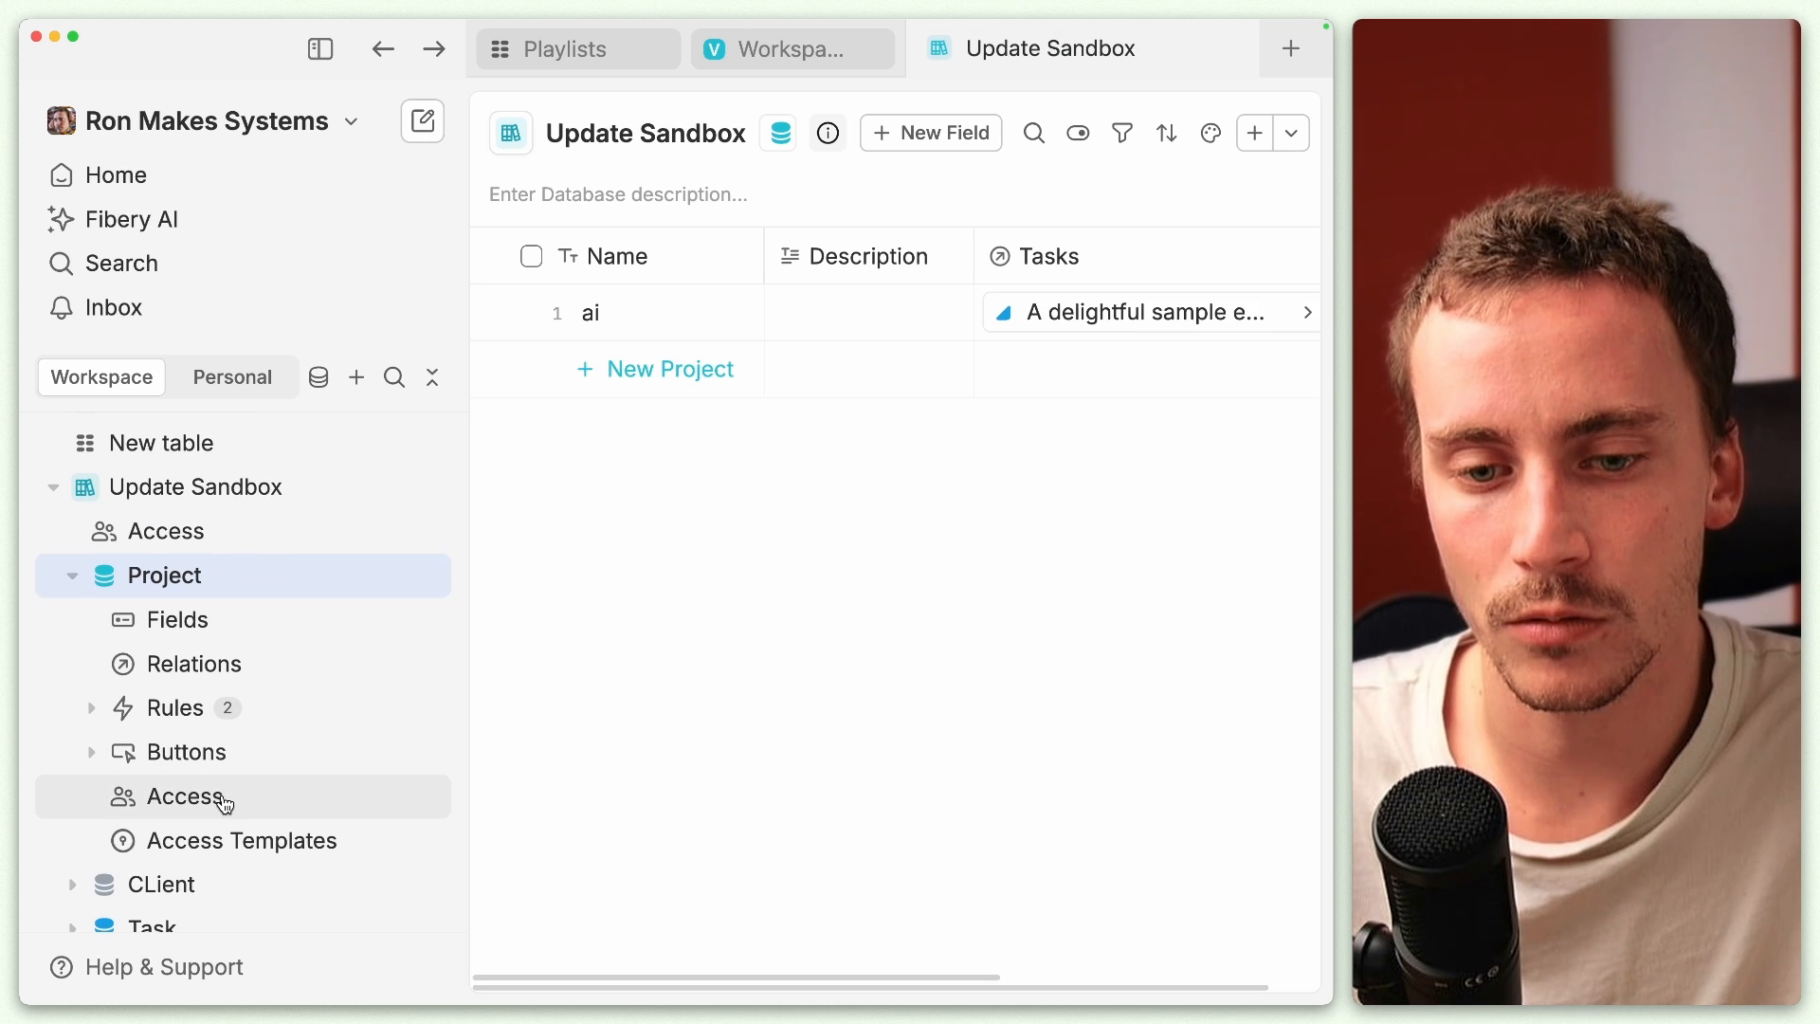
left_click(224, 803)
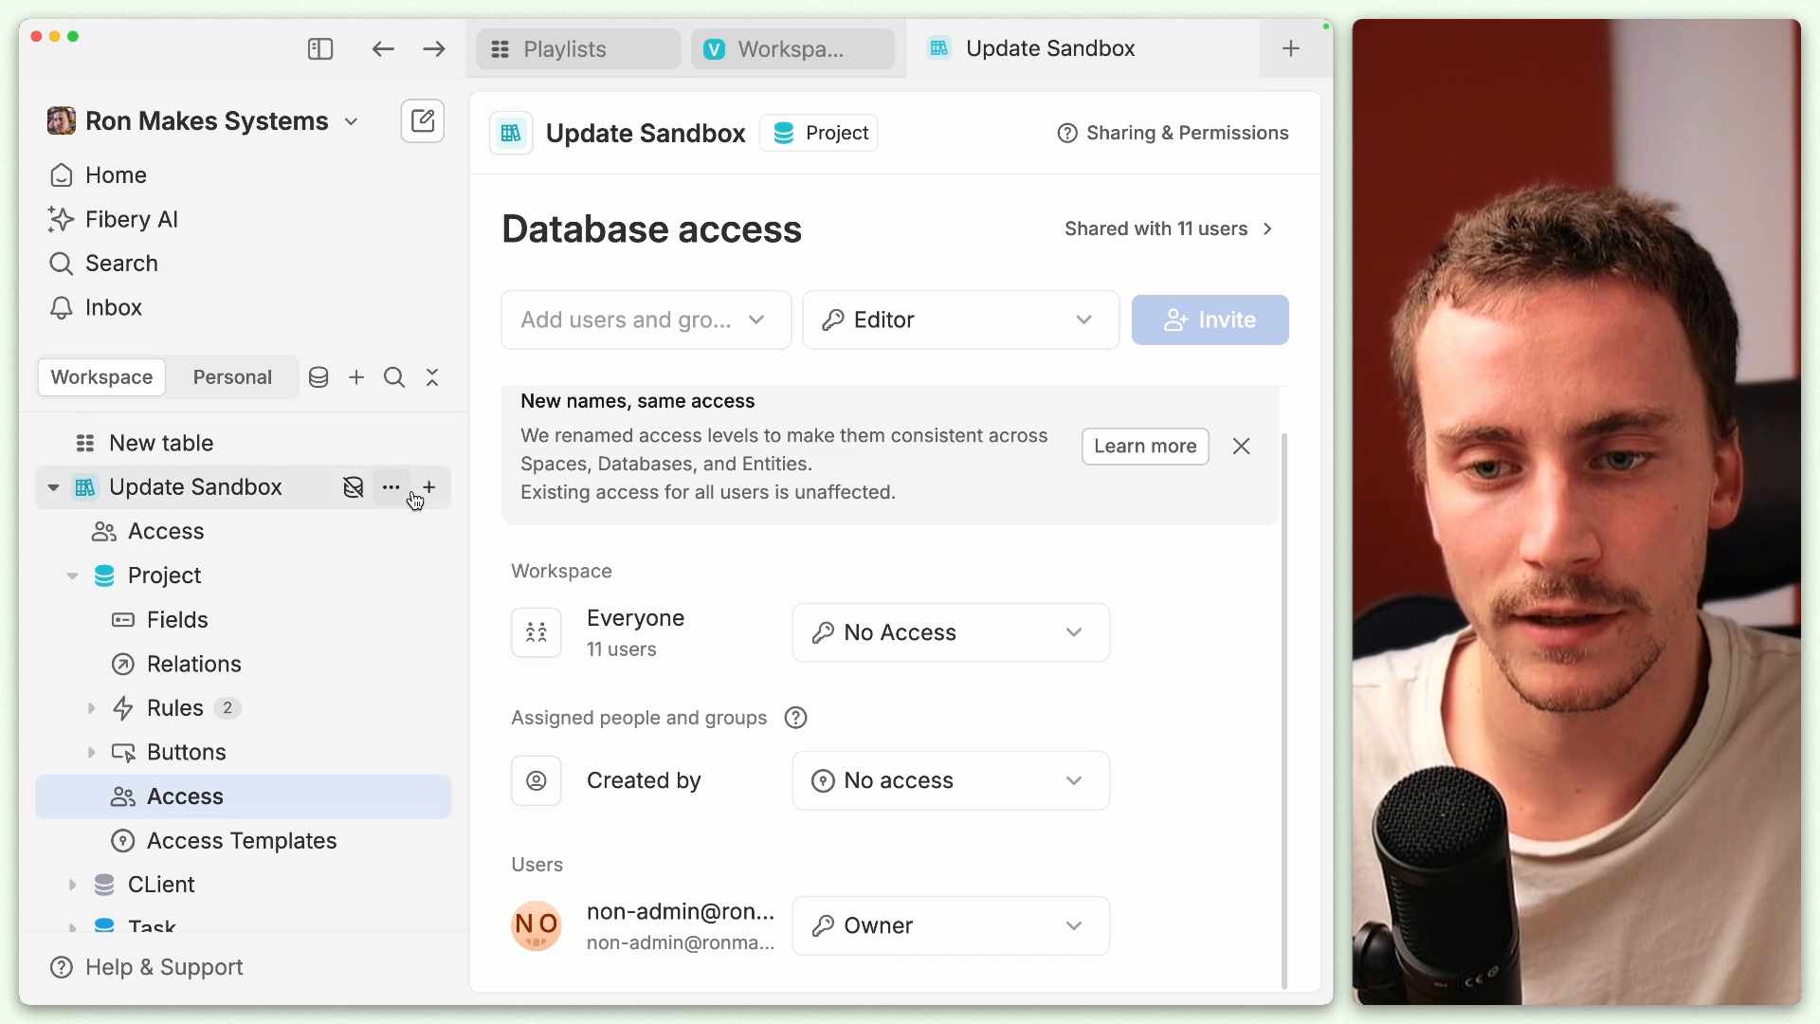
Step: Create a new database in the Update Sandbox space and open its access settings
left_click(429, 487)
left_click(739, 548)
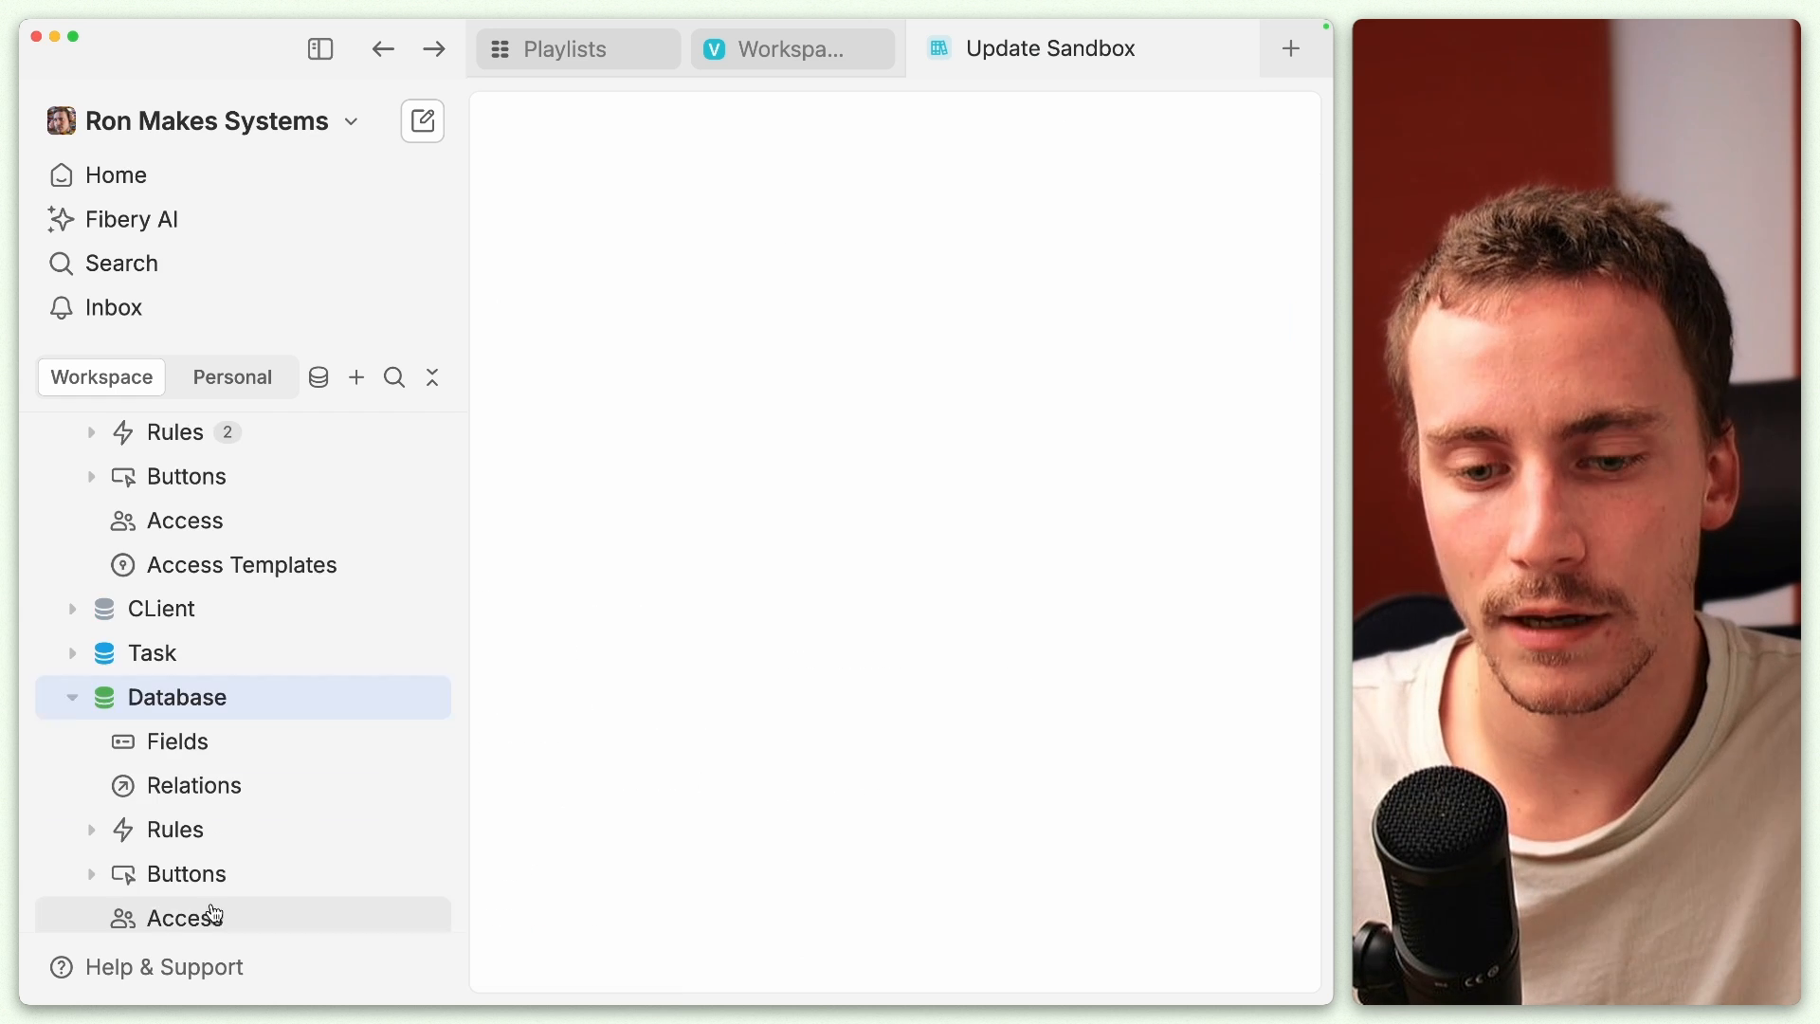
left_click(211, 915)
scroll(884, 925, "down", 1)
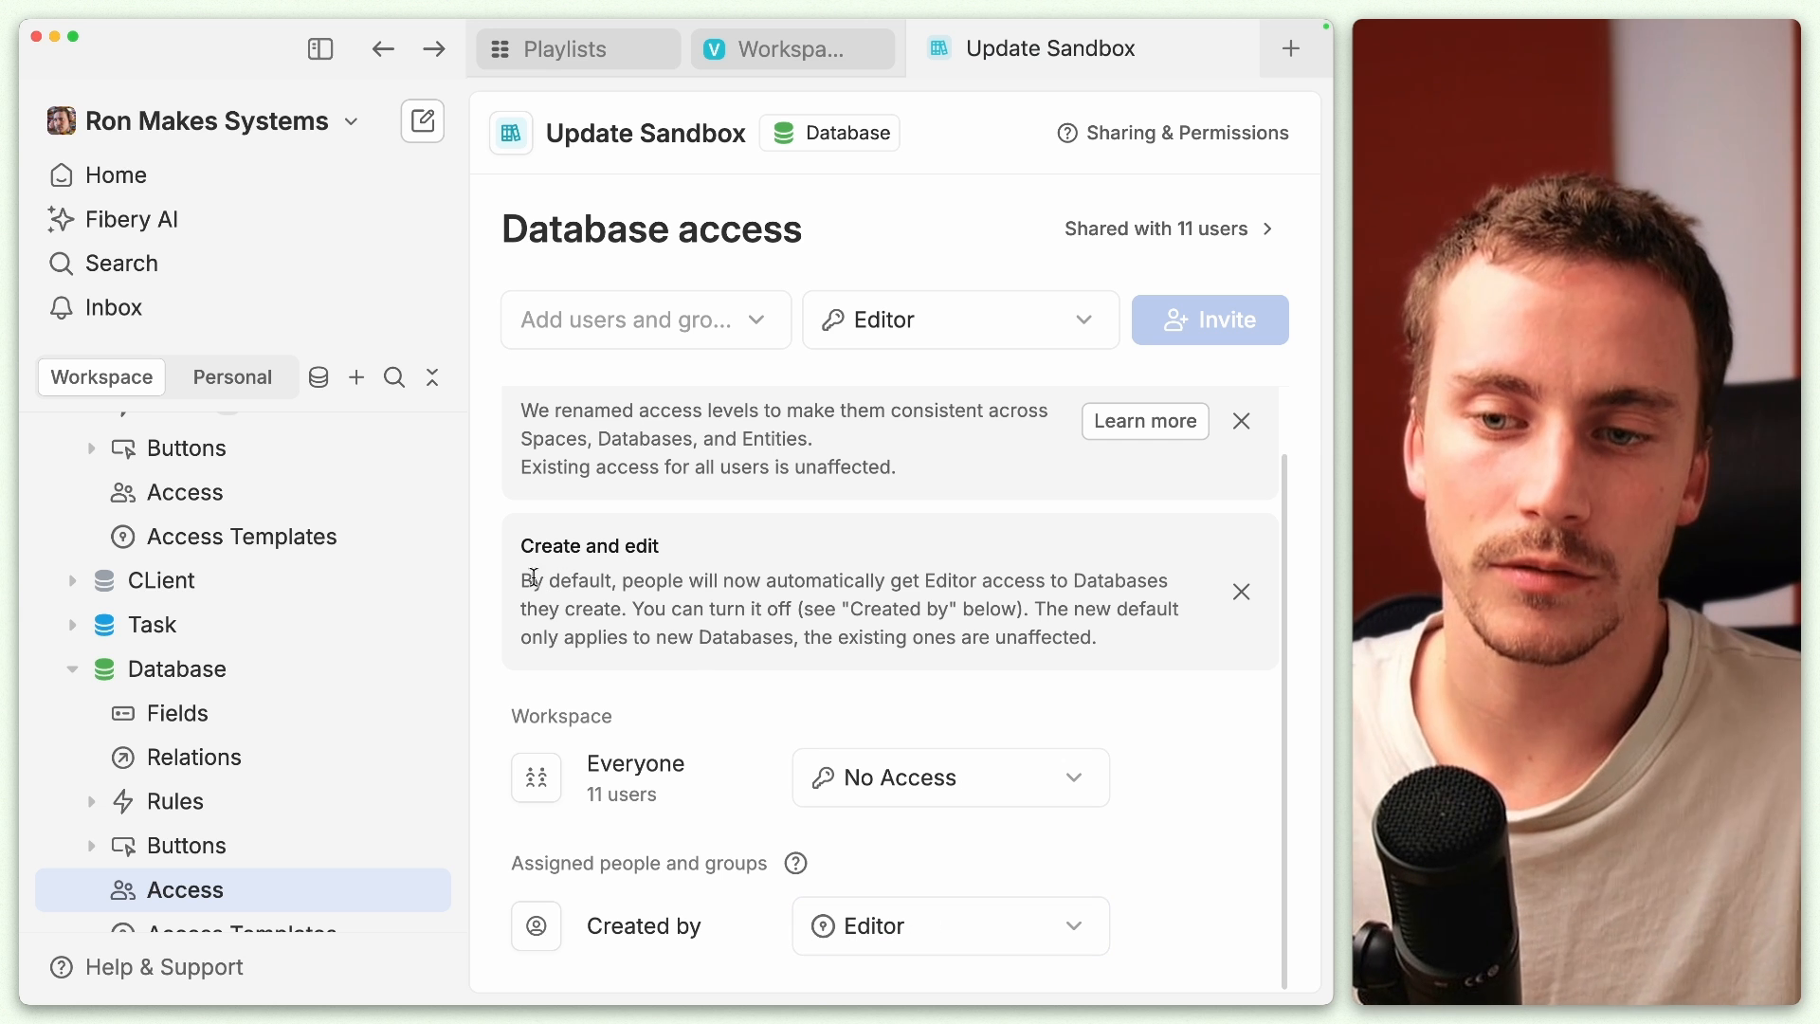
Step: Read the "Create and edit" notice on the database access page, and dismiss it along with the "New names, same access" notice
left_click_drag(524, 587, 1111, 654)
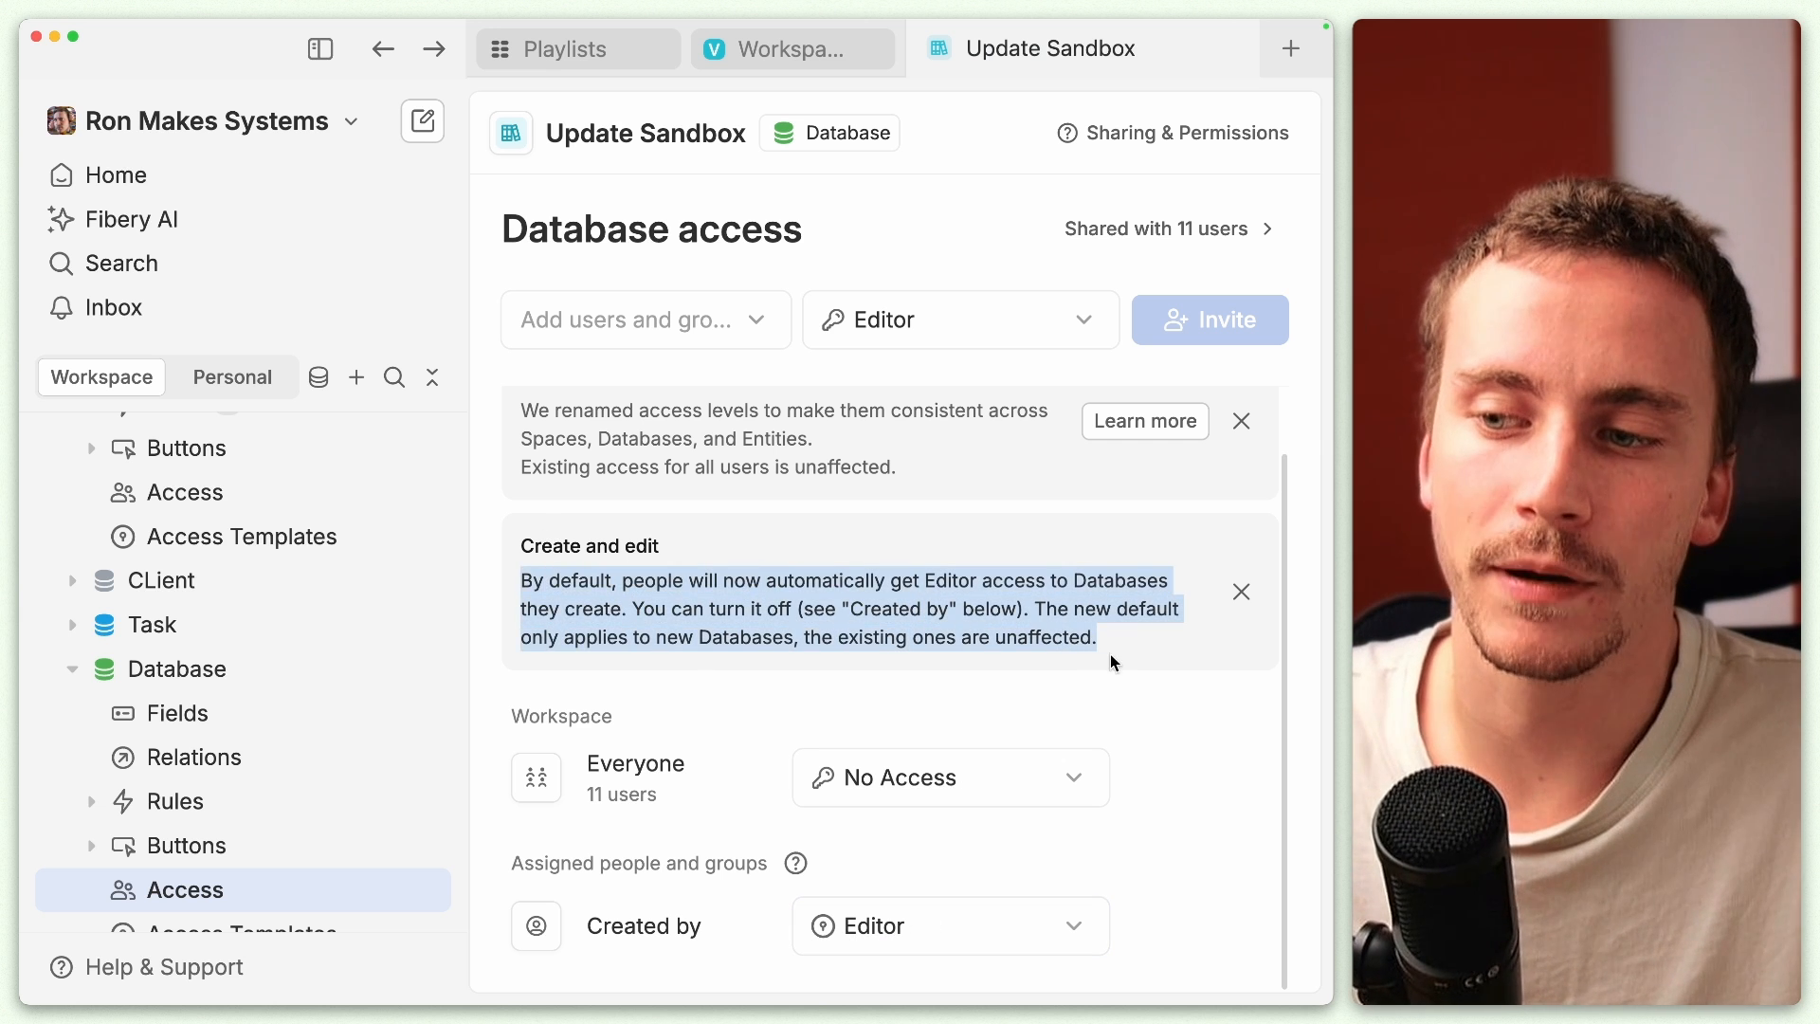
left_click(793, 580)
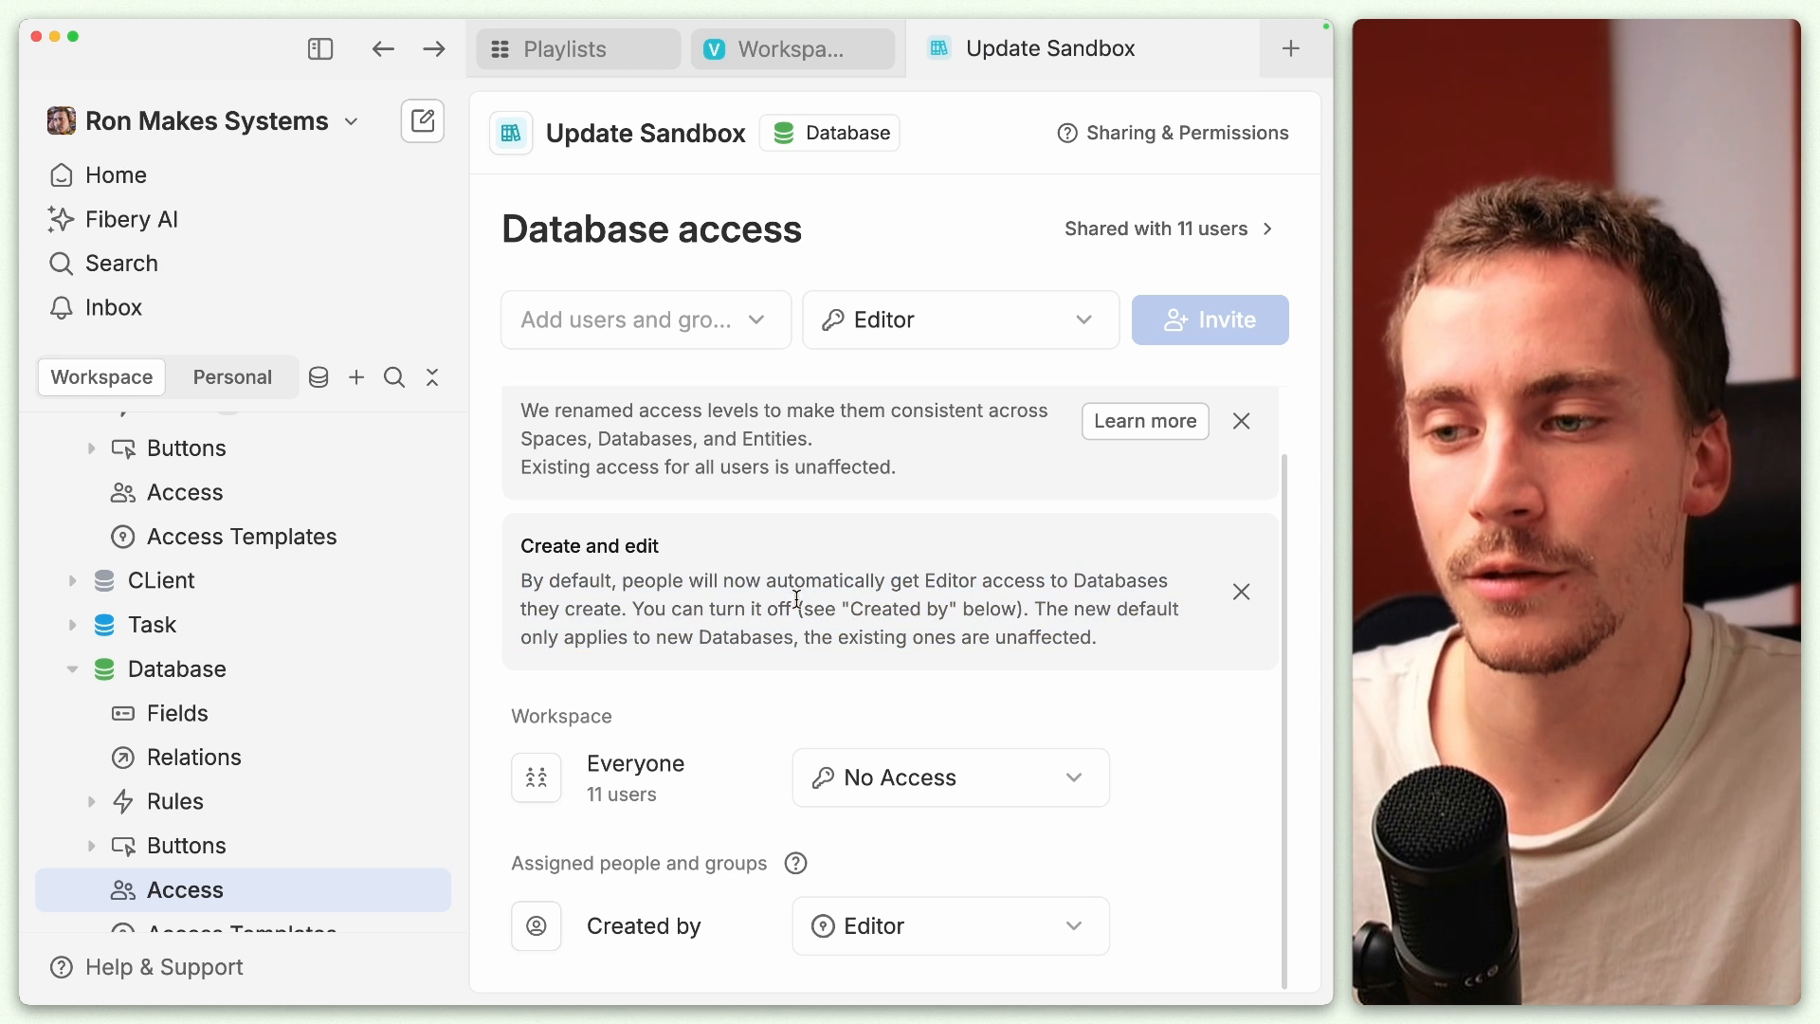
scroll(1004, 559, "up", 2)
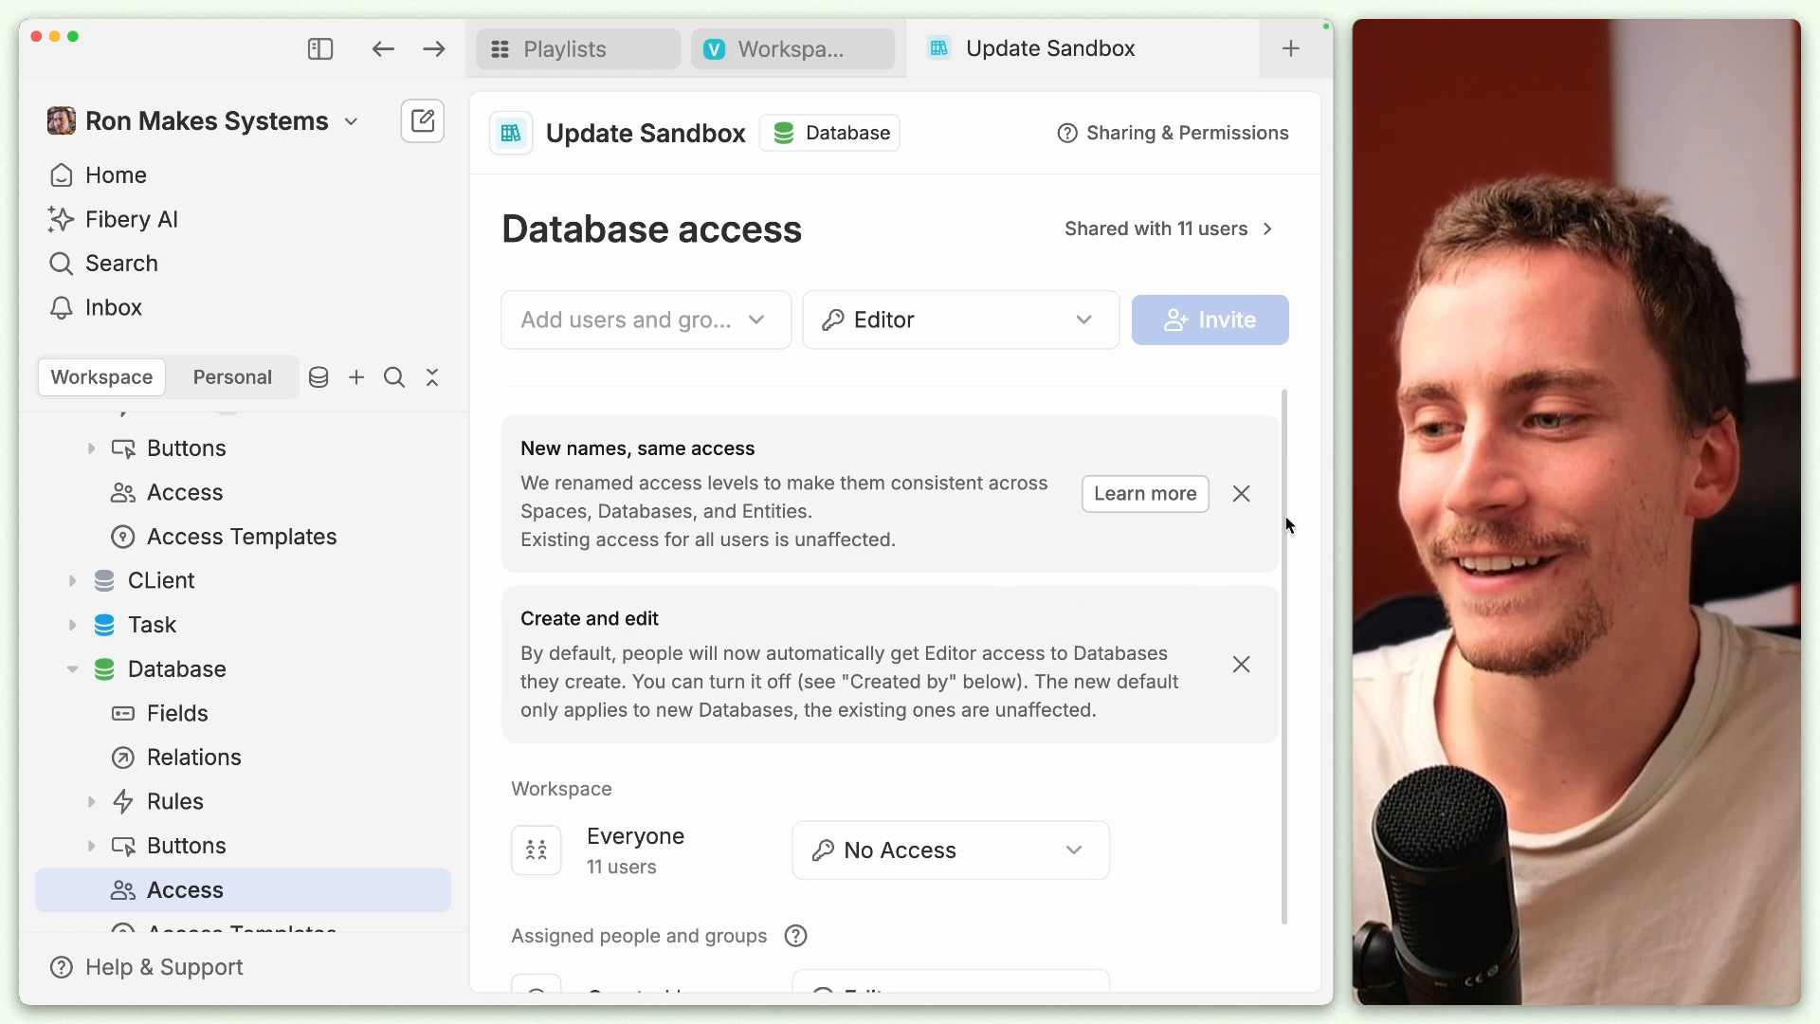
left_click(1241, 494)
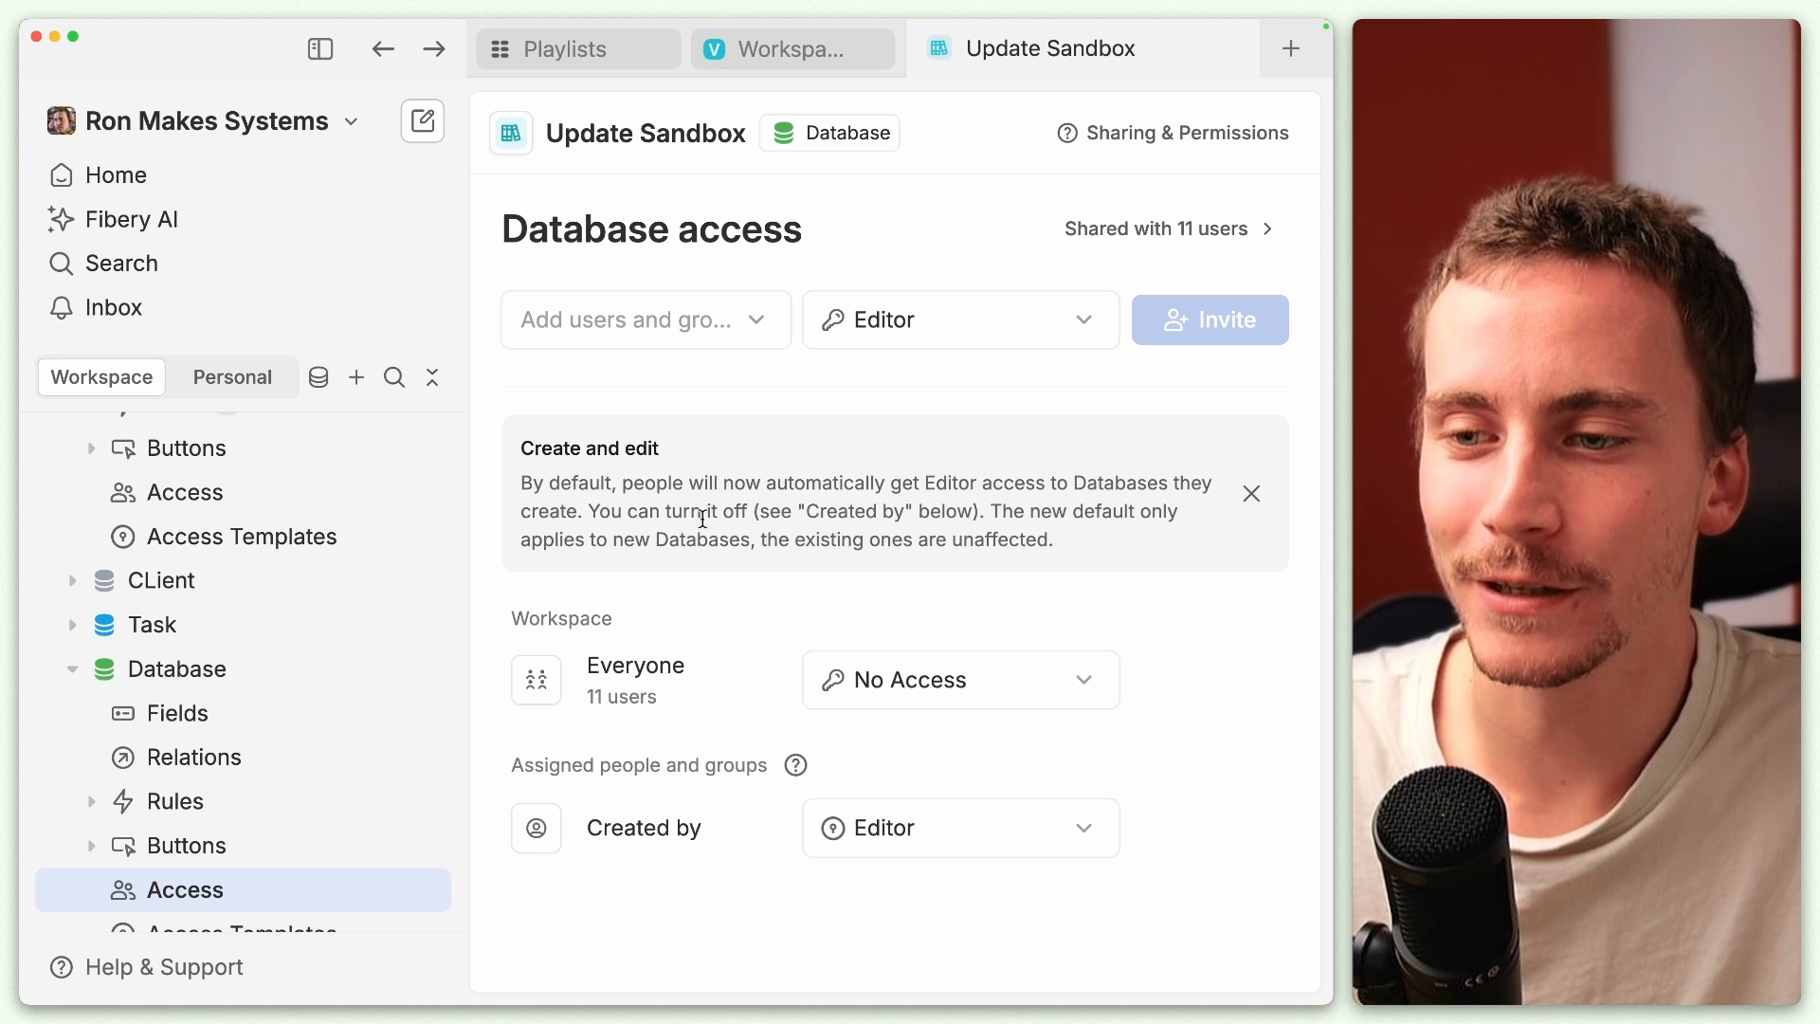
left_click(1253, 495)
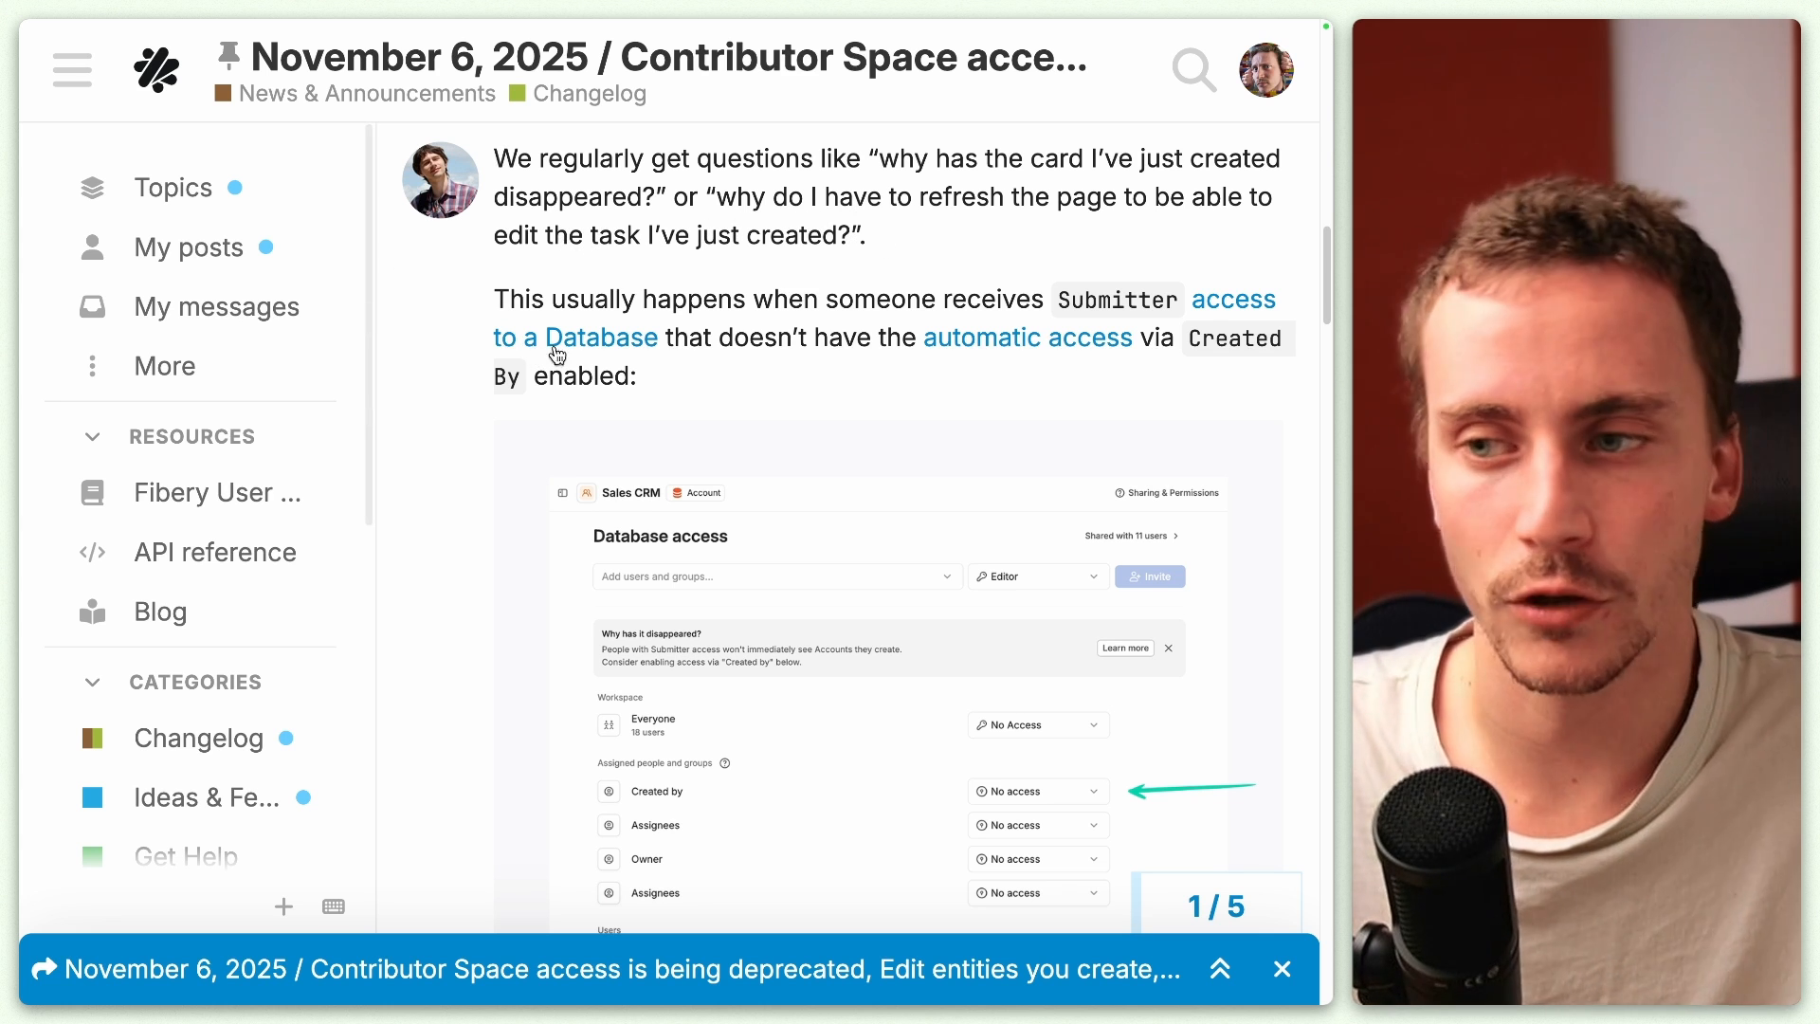
Step: In the announcement, study the "Edit entities you create" section, covering the Created By automatic access and how to disable or revoke it
scroll(848, 338, "down", 1)
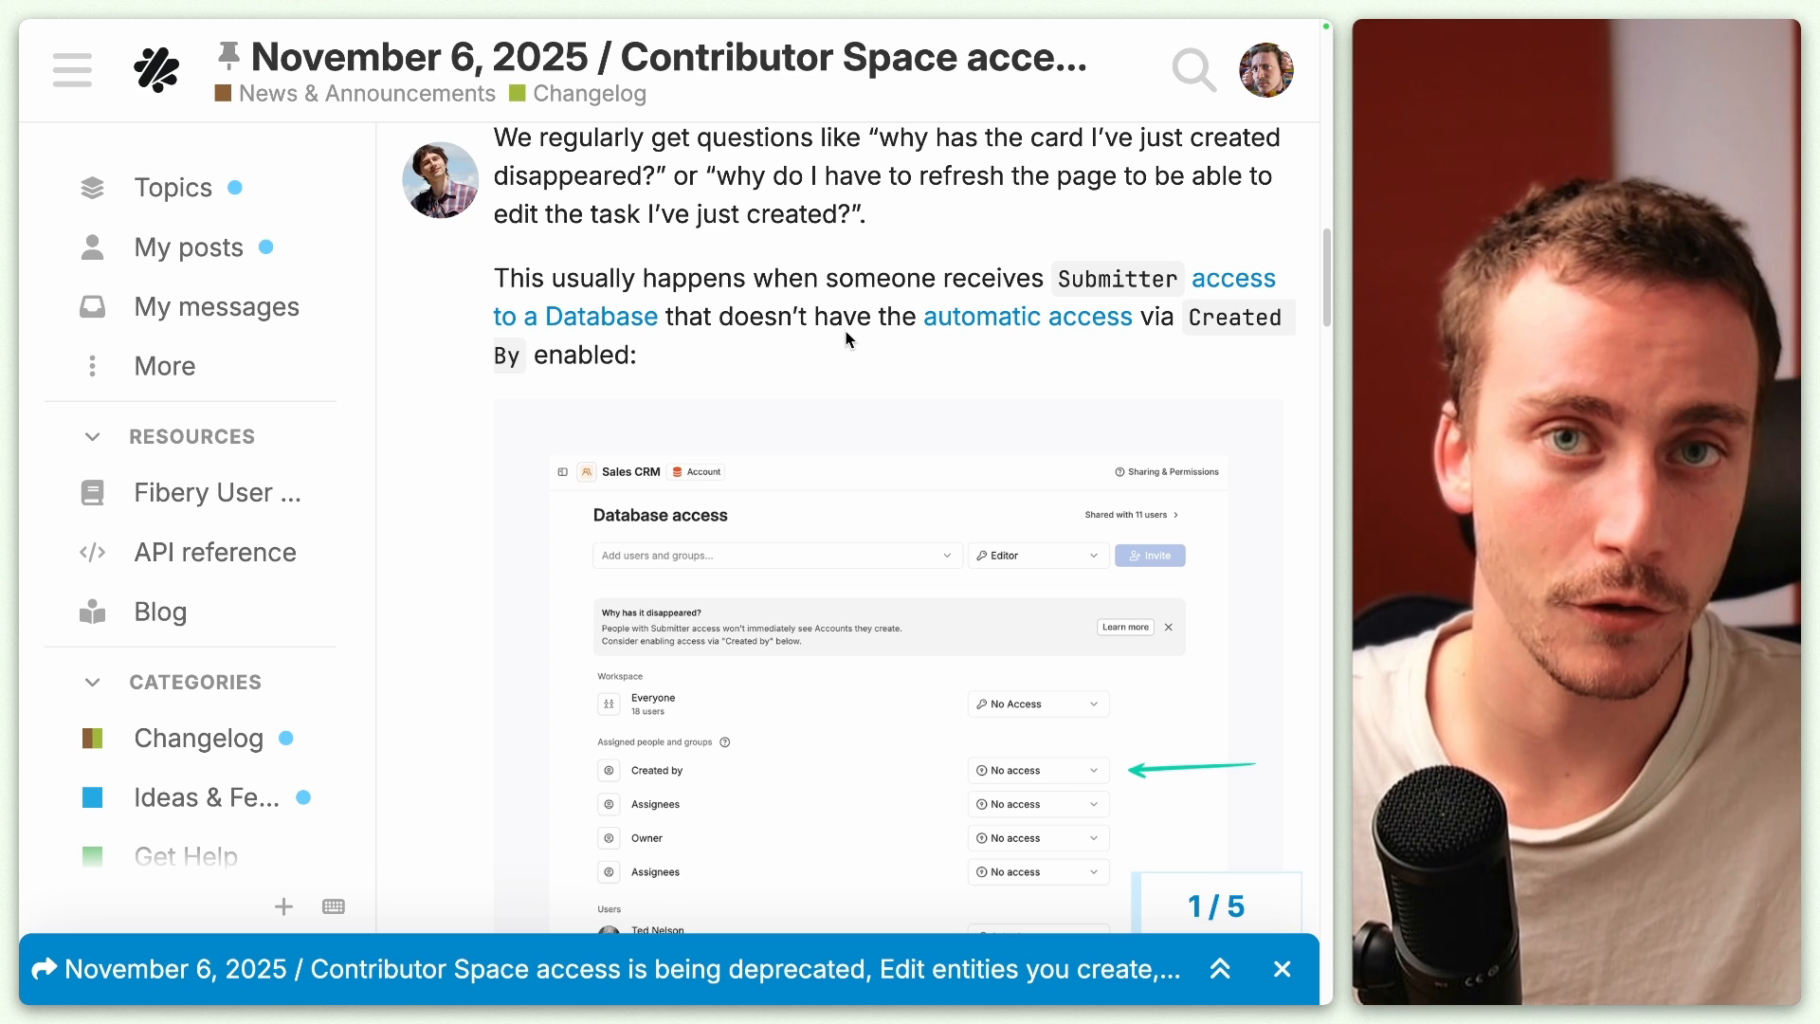
scroll(848, 338, "down", 10)
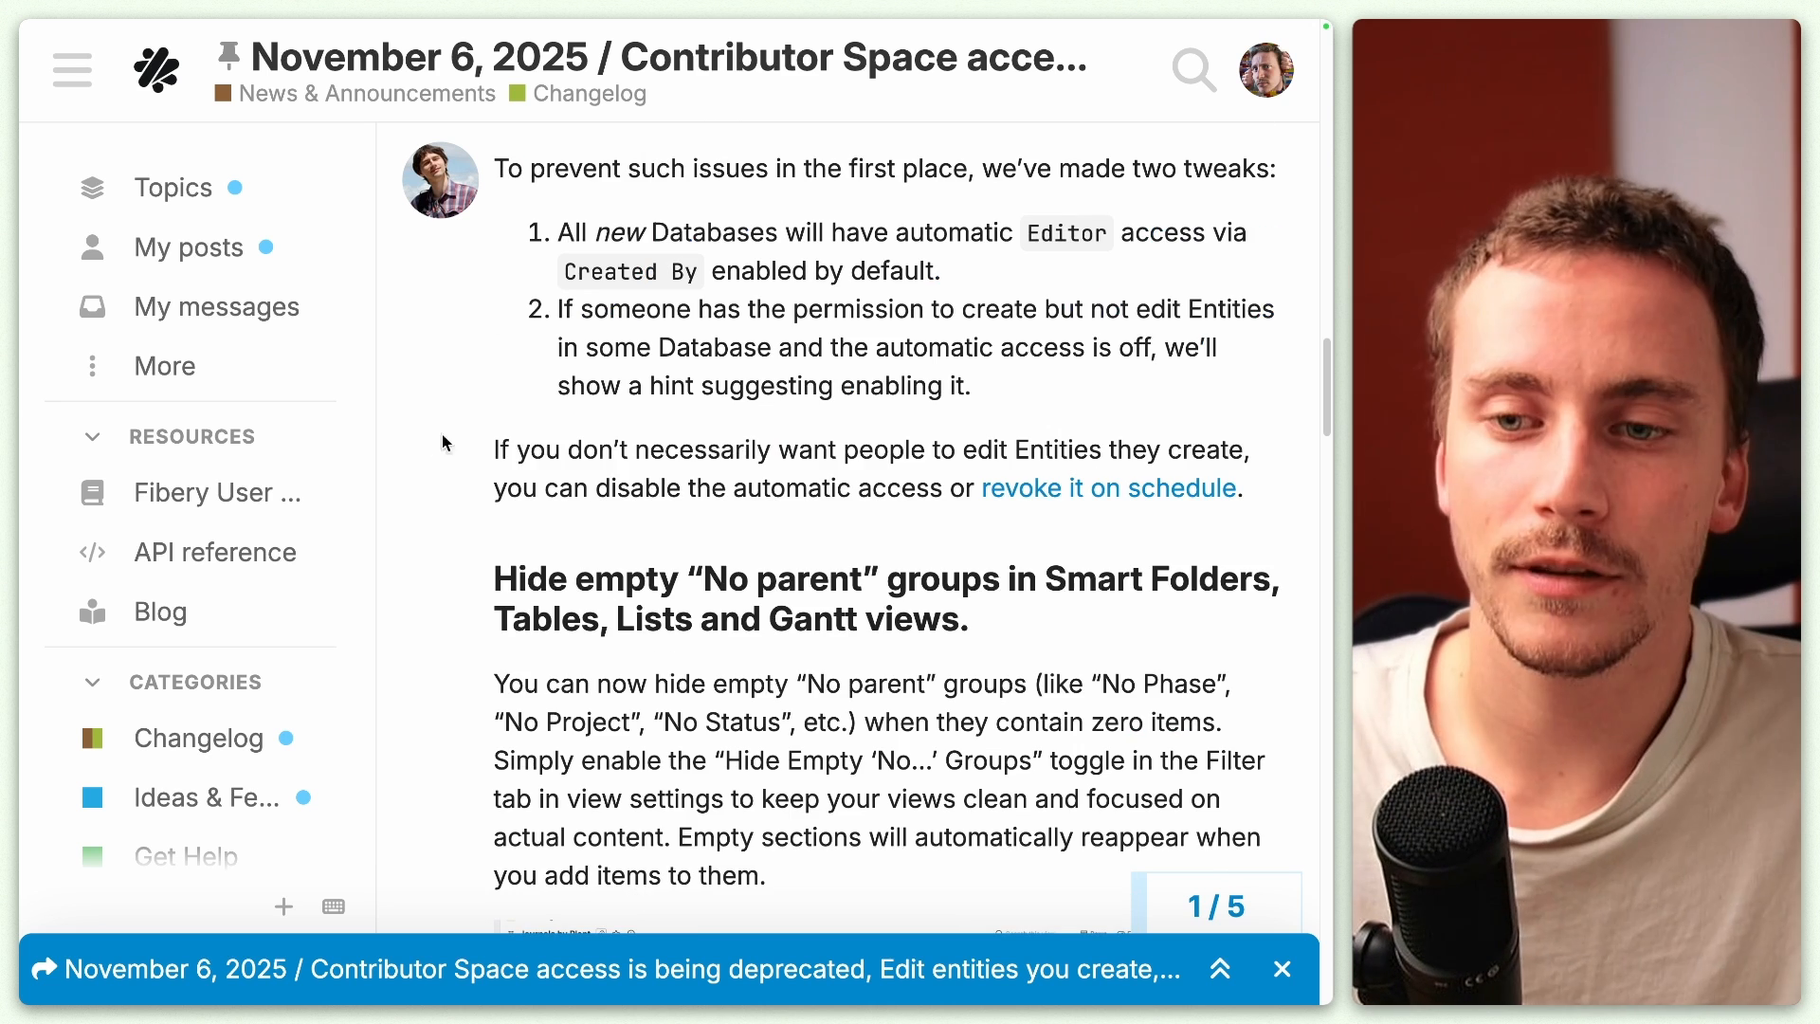
left_click_drag(500, 447, 1242, 451)
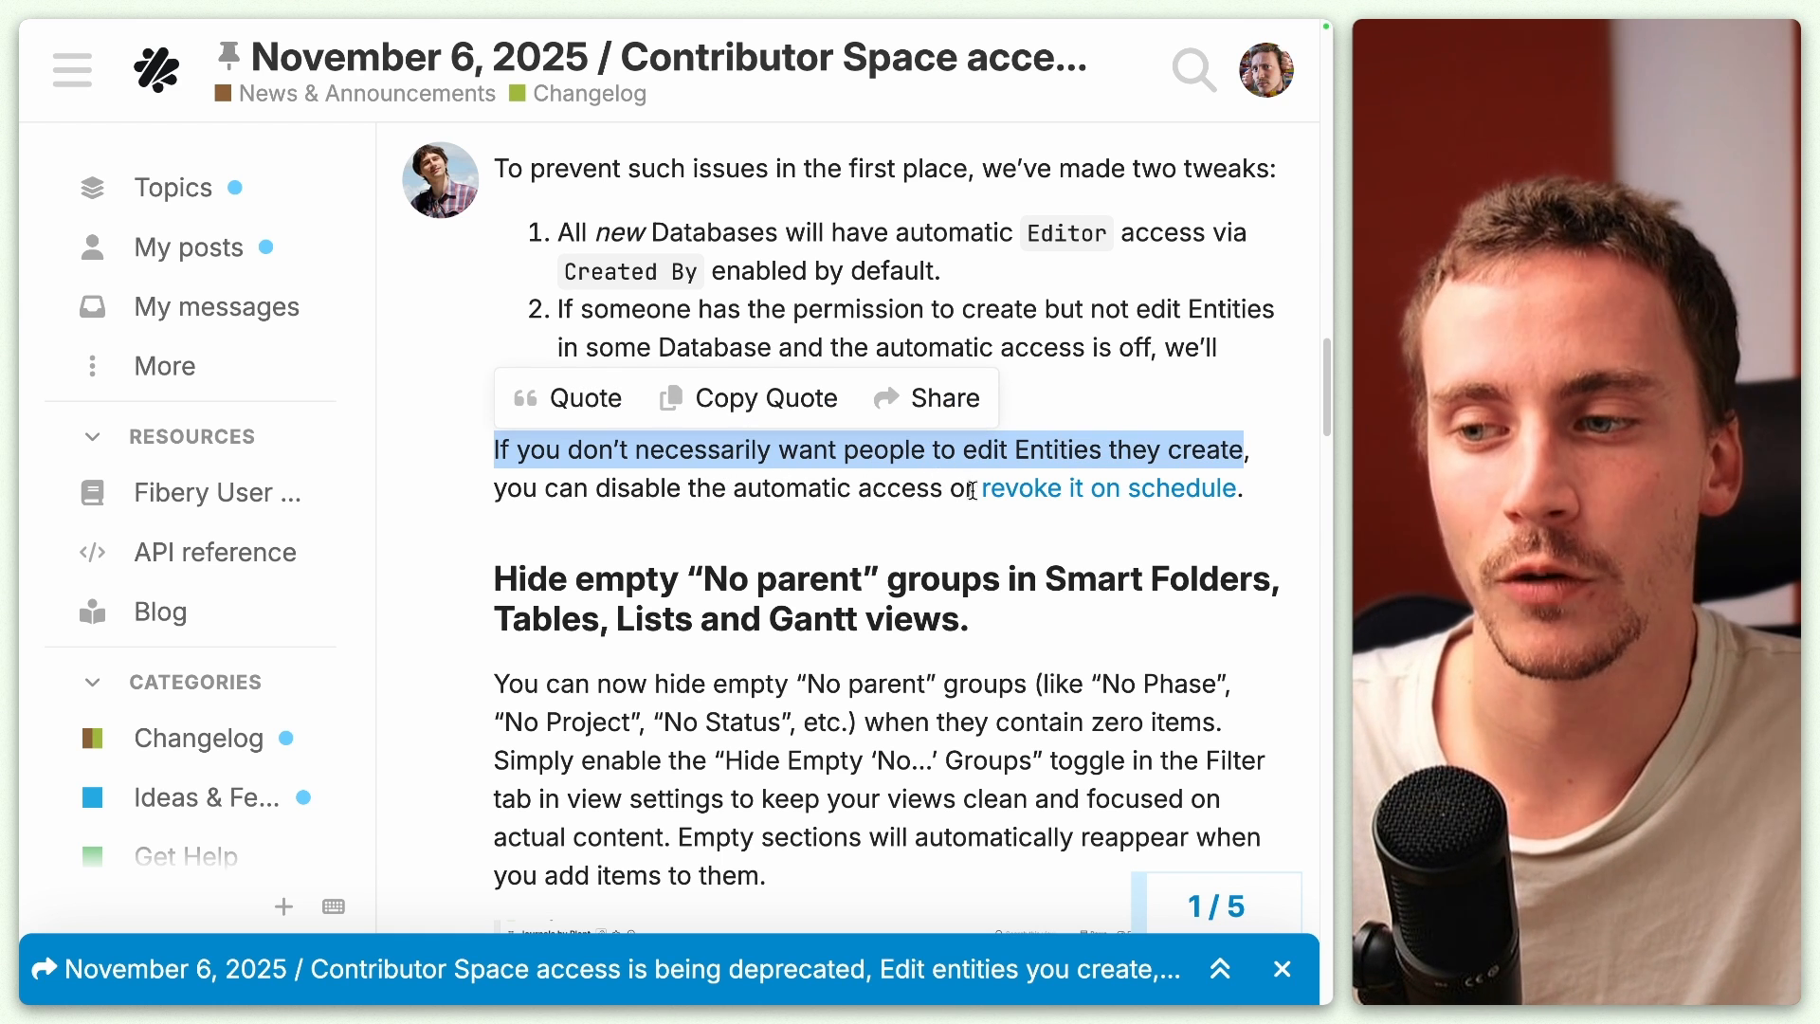
left_click(973, 490)
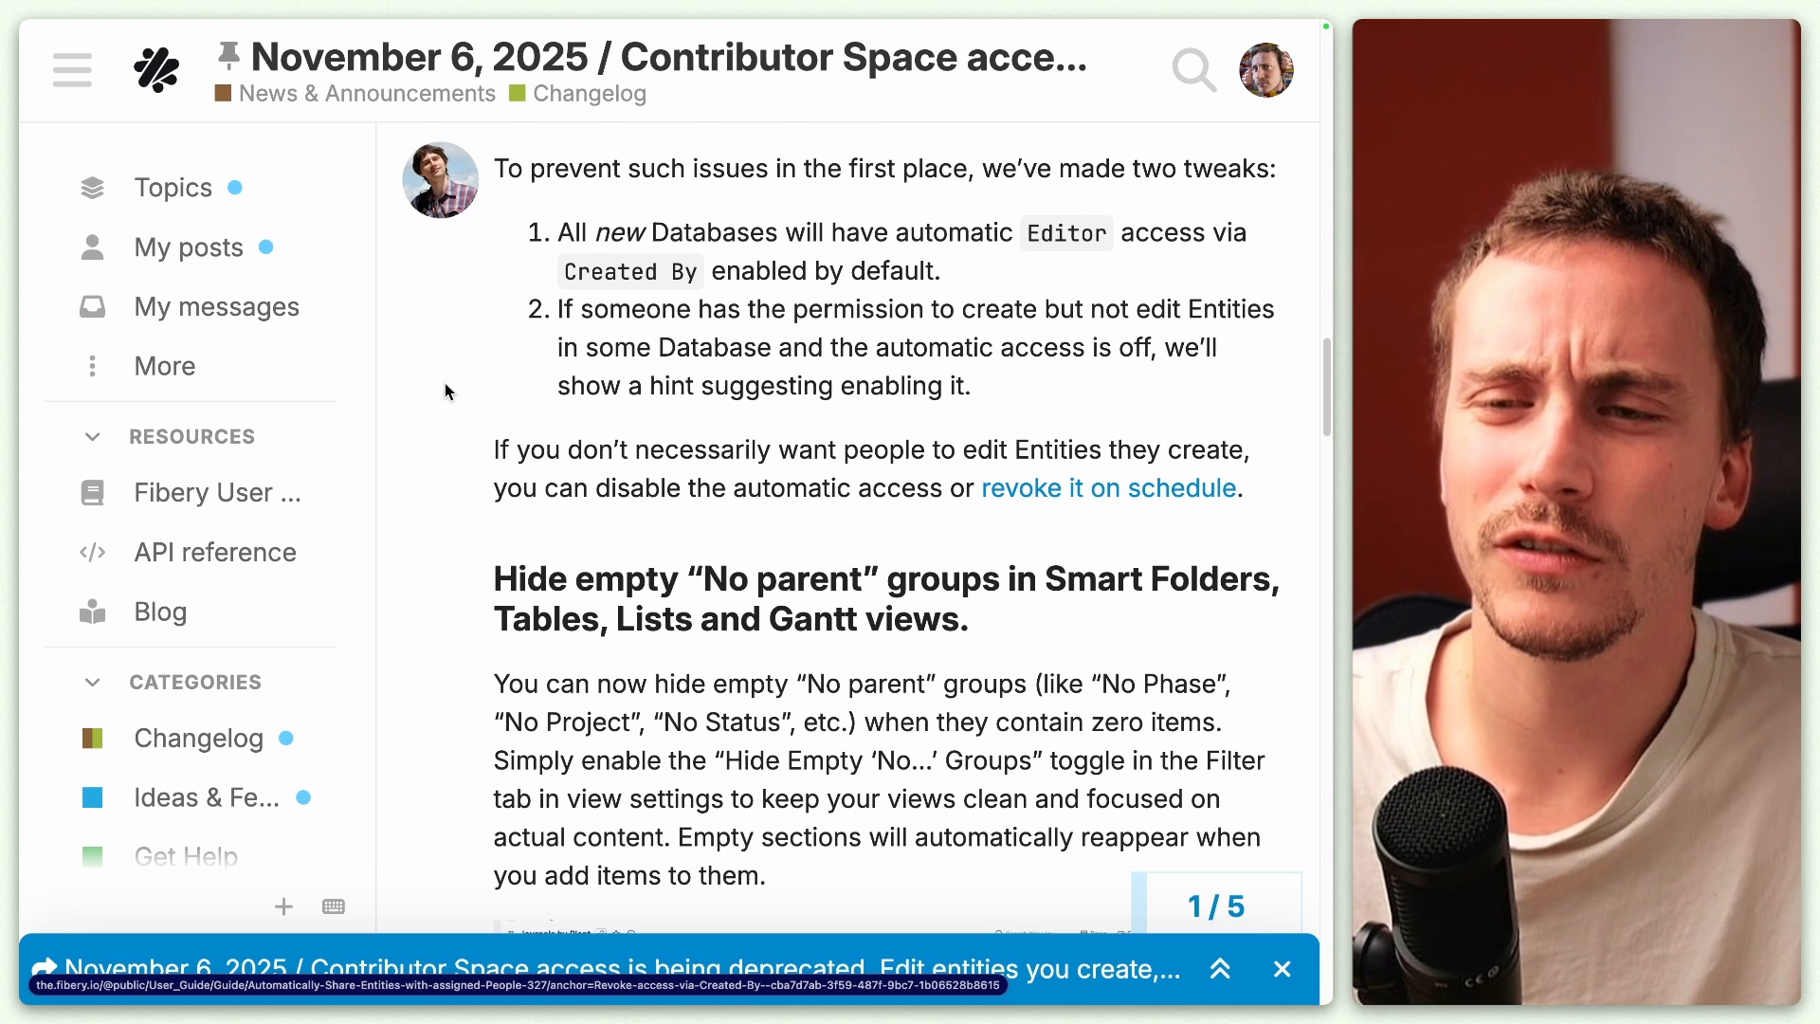
scroll(998, 470, "up", 10)
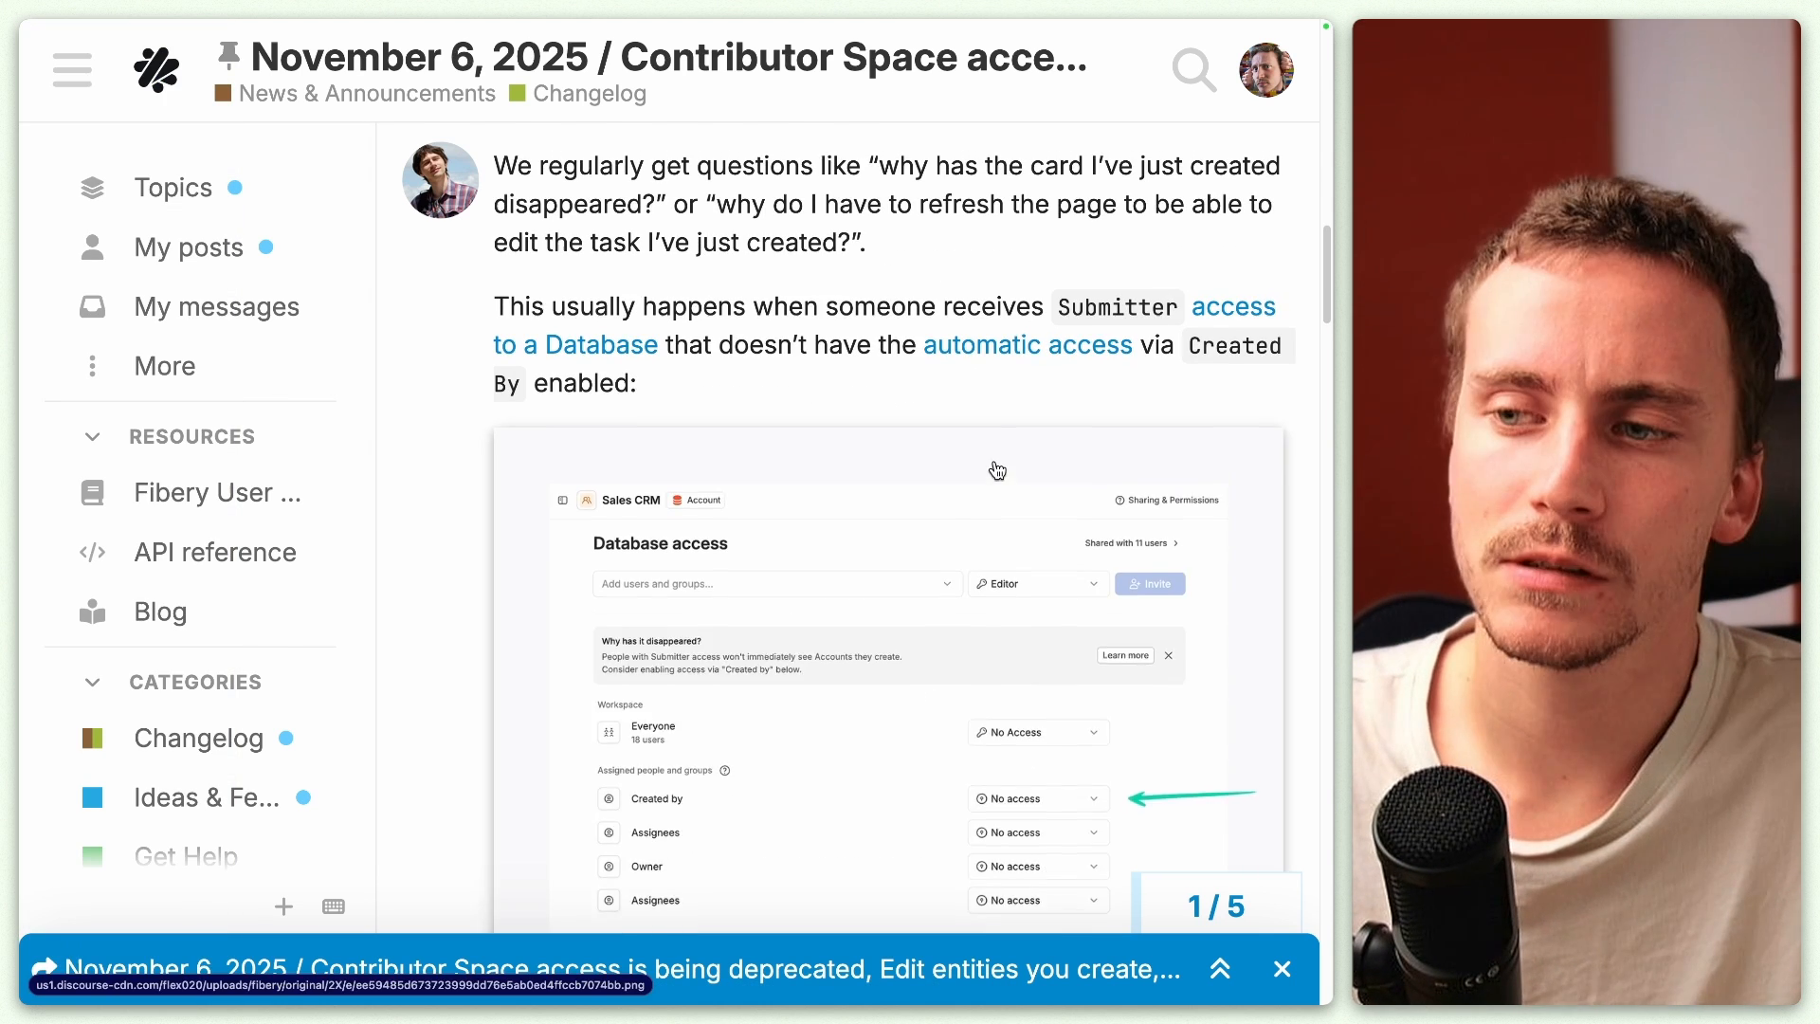
scroll(997, 470, "up", 1)
left_click_drag(1191, 404, 479, 460)
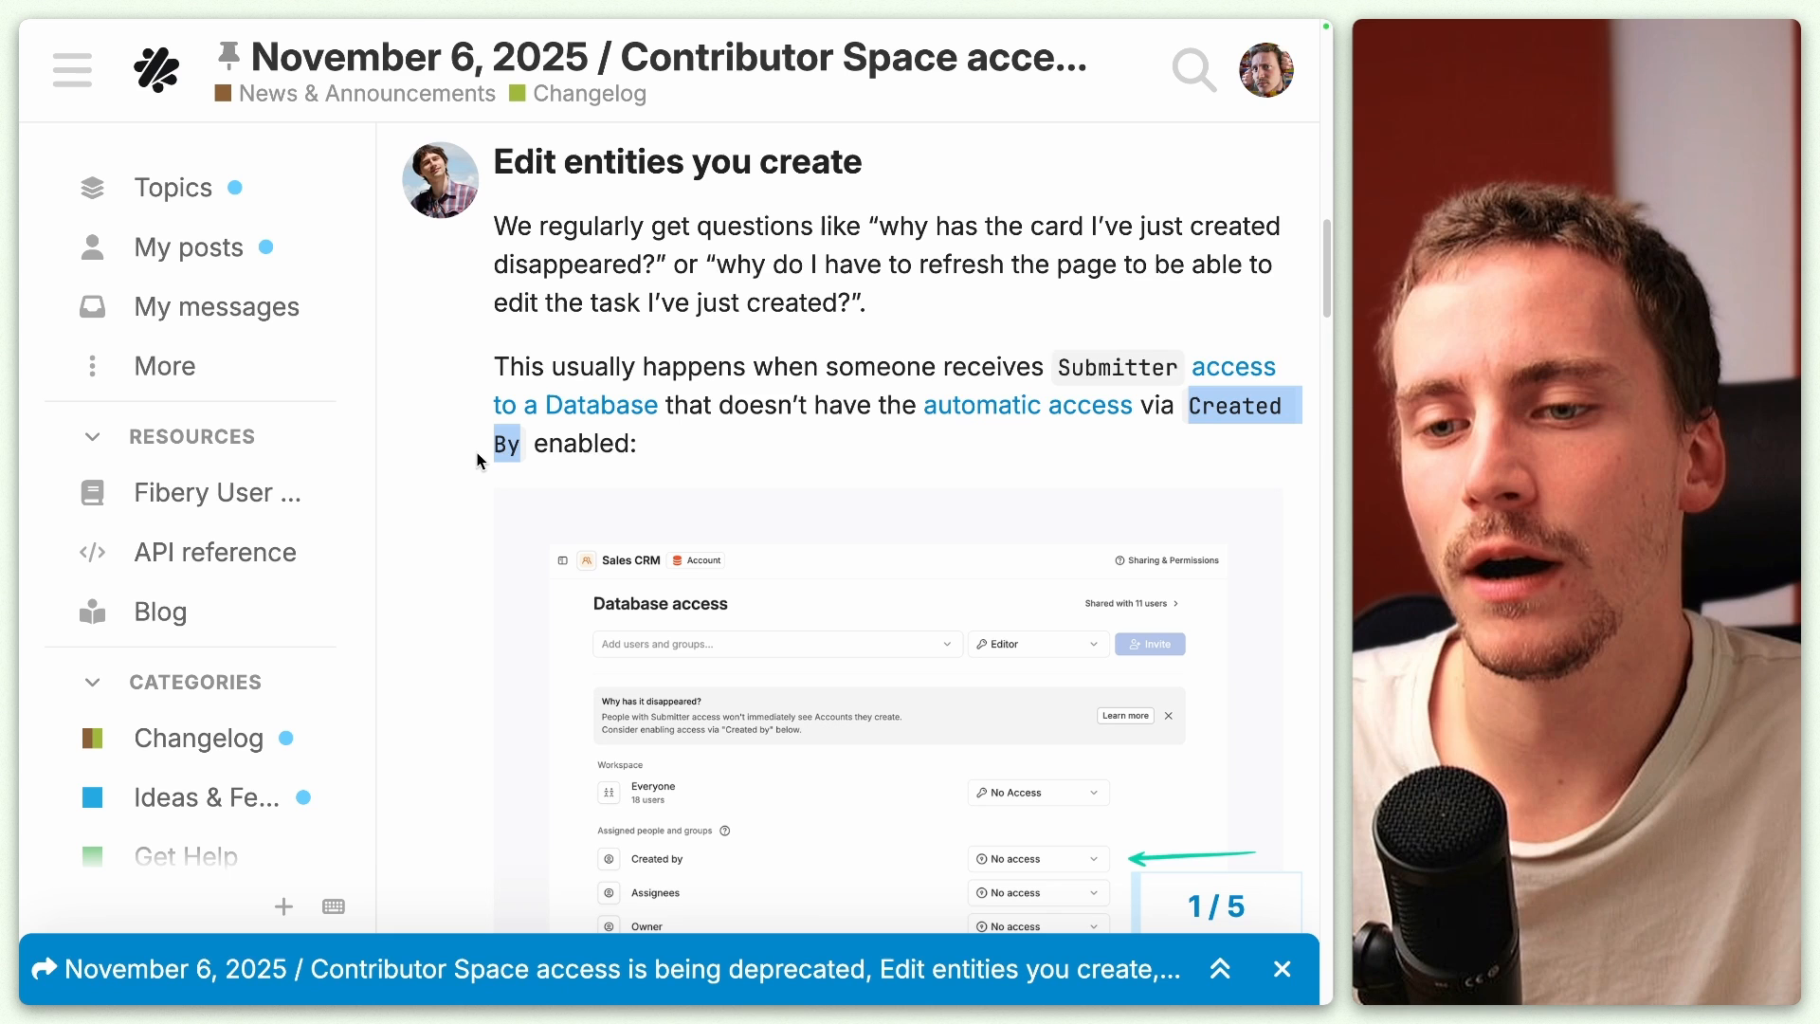
left_click(510, 443)
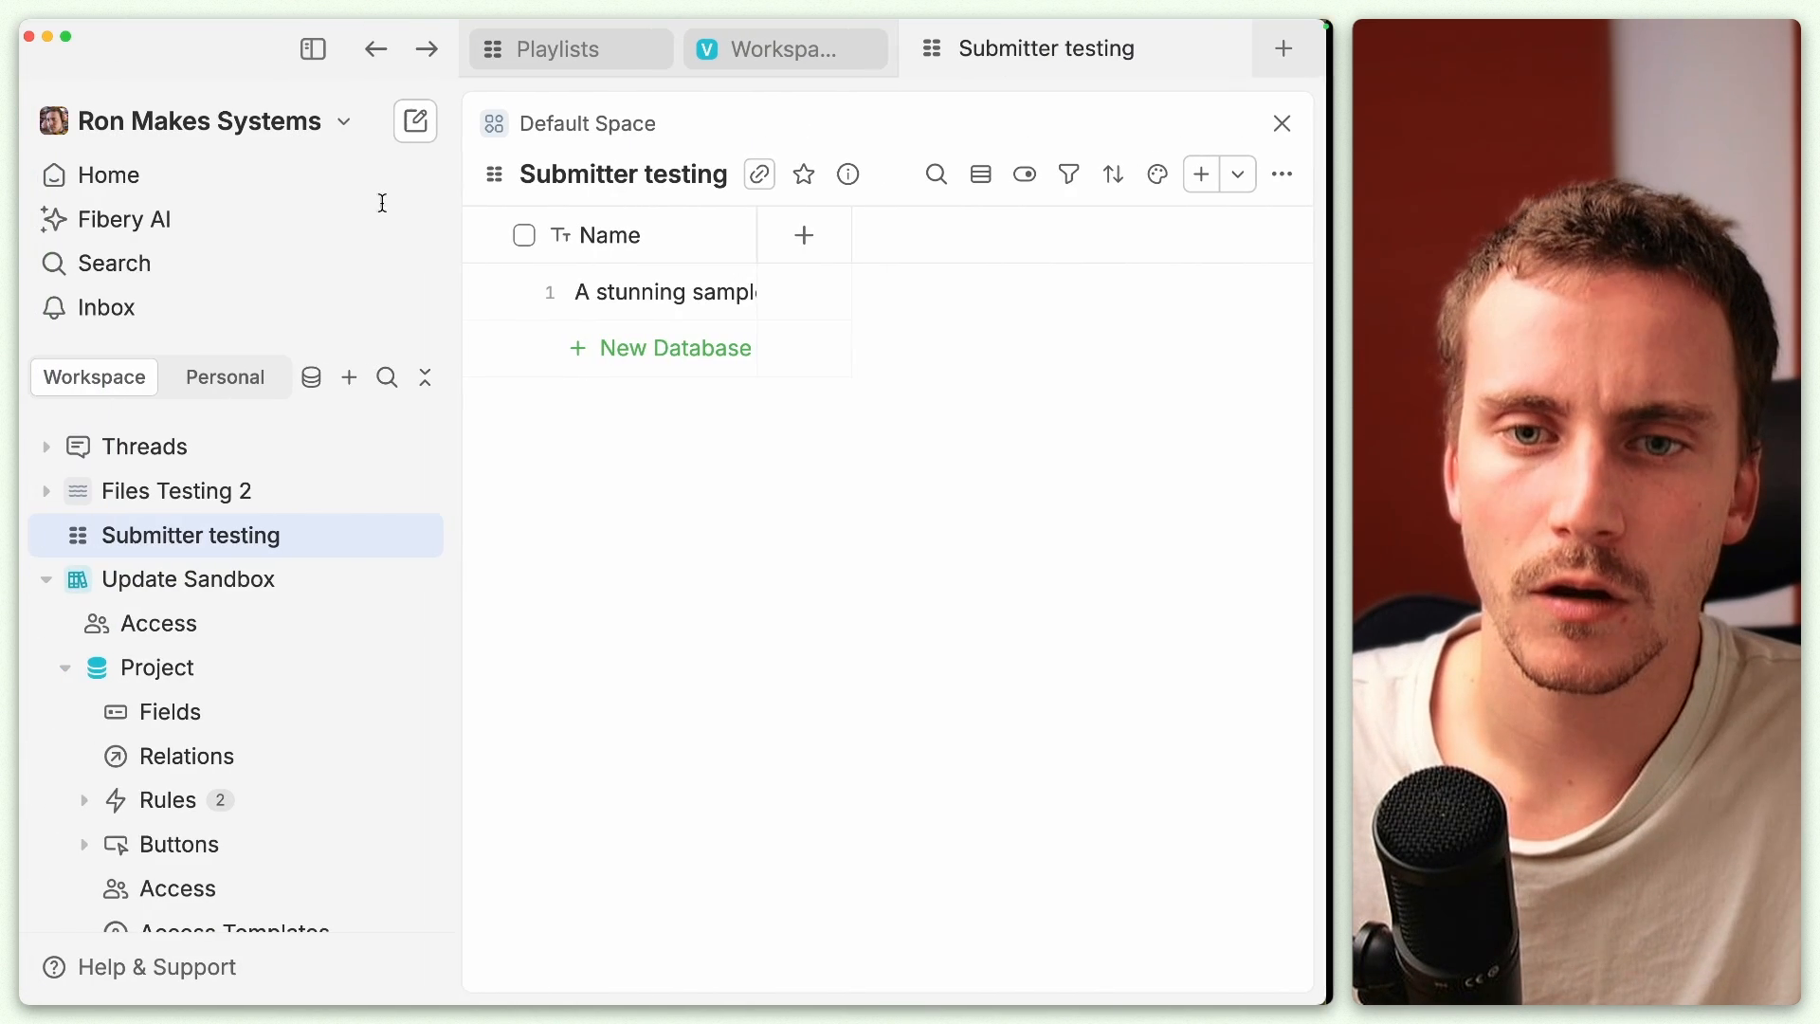
Step: Back in Fibery, open the access settings of the database named Database in Update Sandbox
scroll(265, 784, "down", 2)
scroll(264, 784, "down", 7)
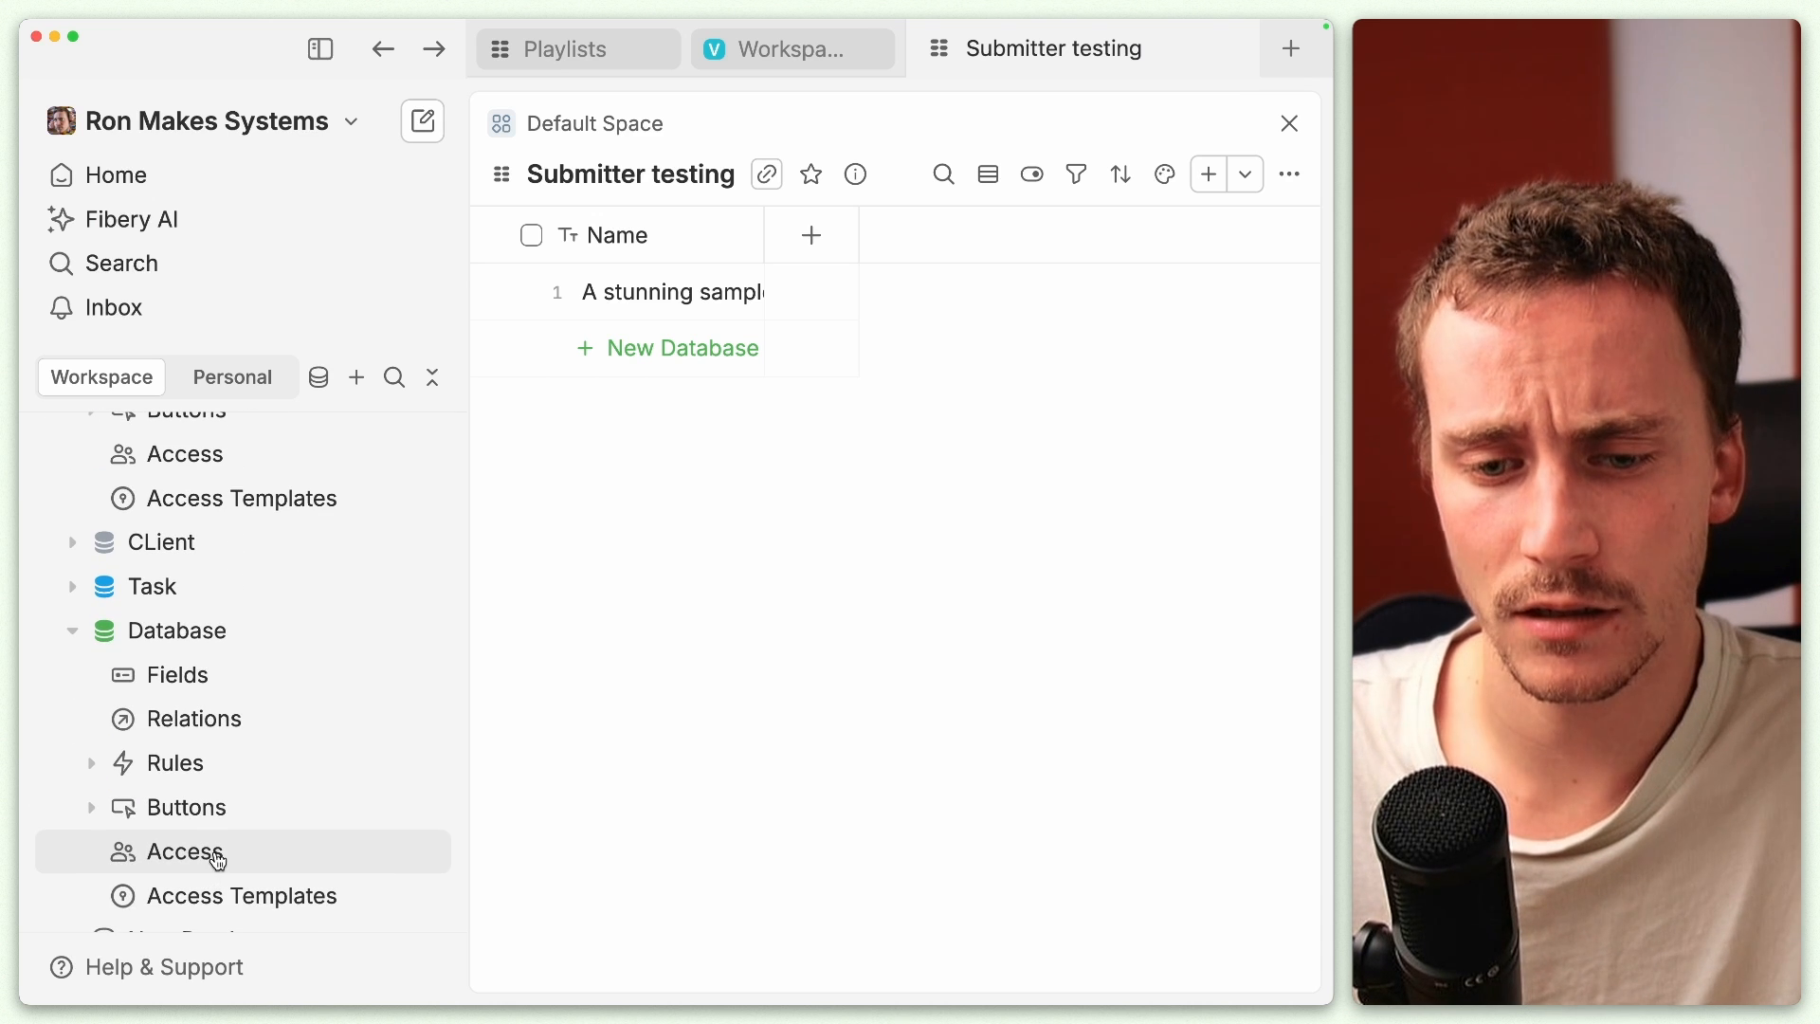
left_click(218, 860)
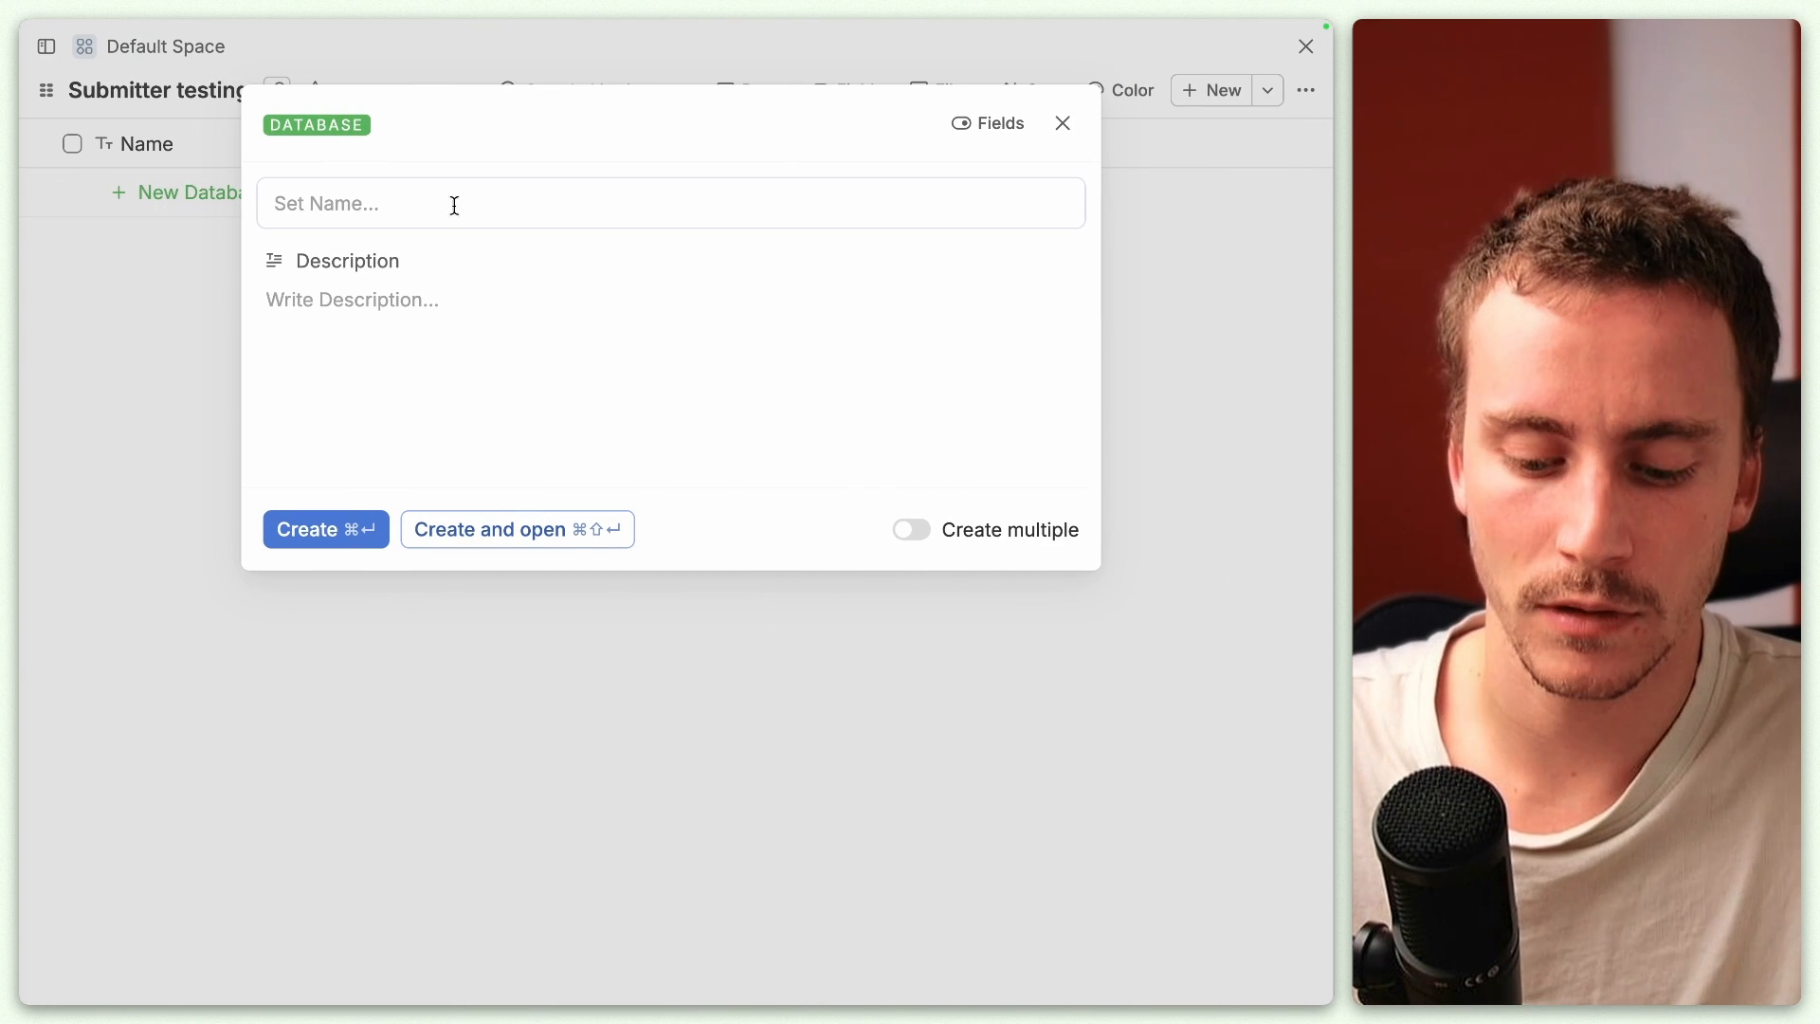
Step: From the Submitter testing view, create and open an entity named "test", and enter "asdf" in it
type("test")
left_click(453, 527)
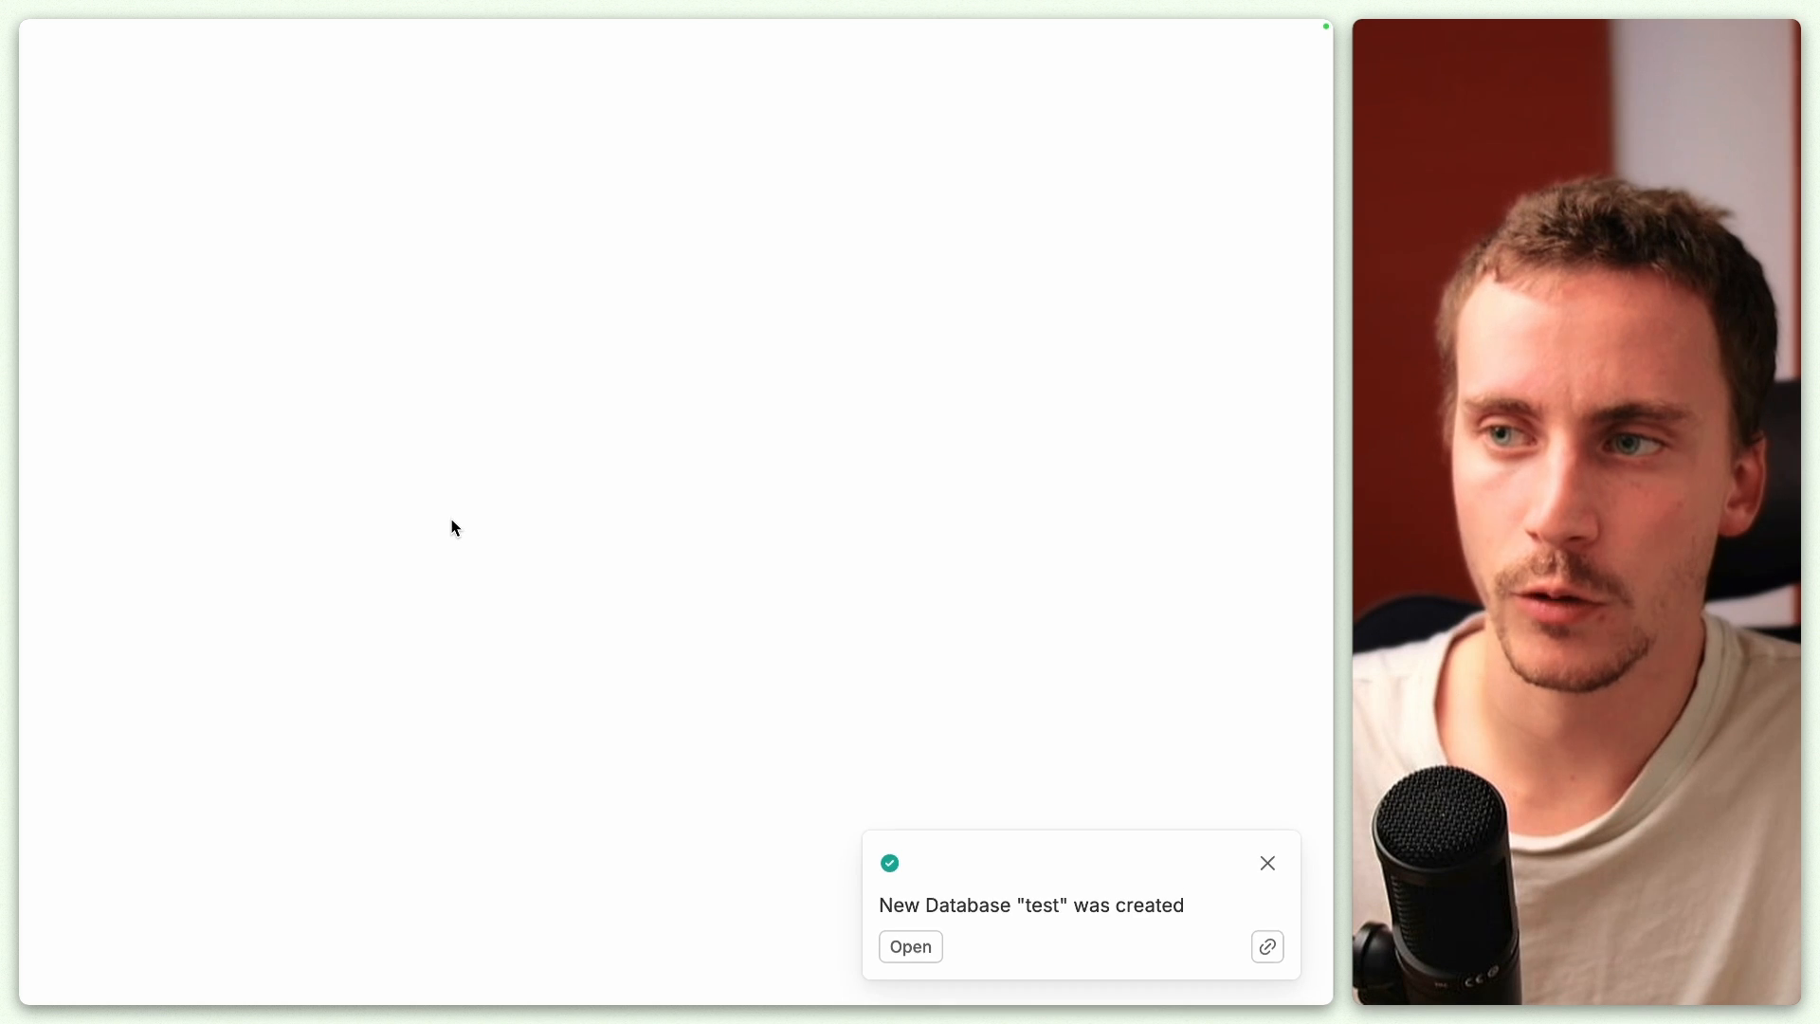
left_click(443, 499)
type("asdf")
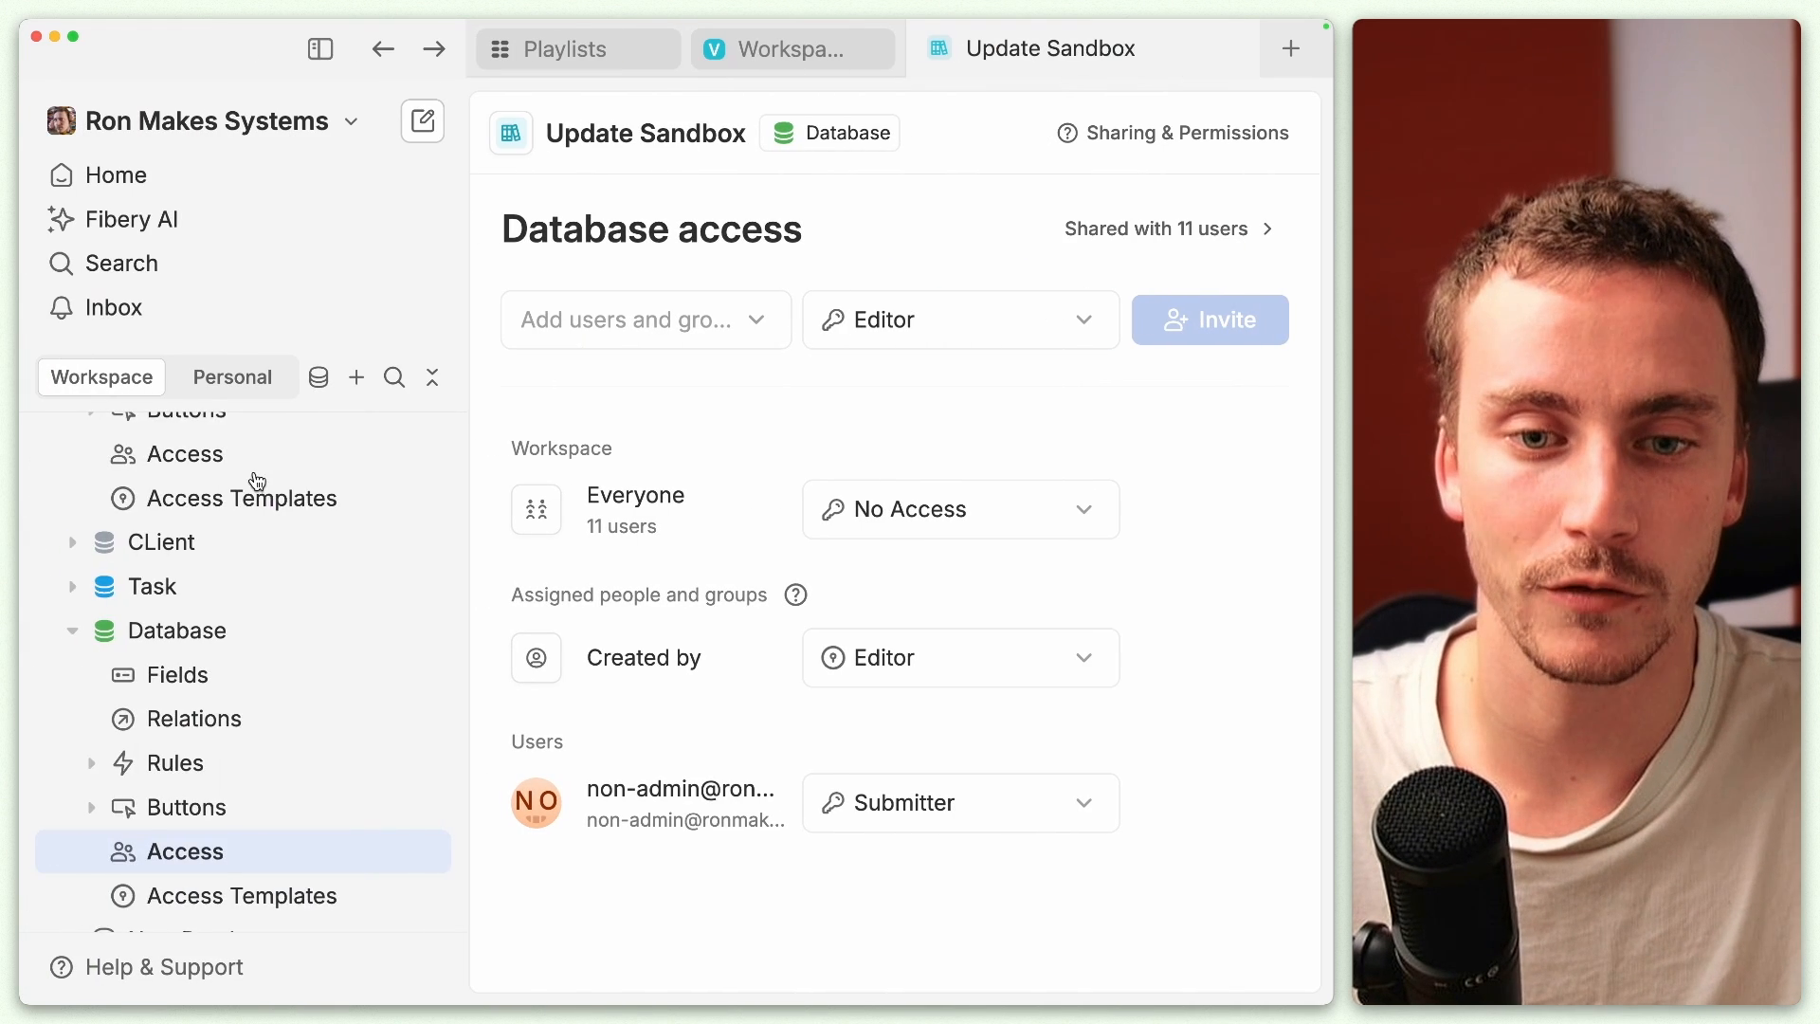
Step: Try a rule on the database named Database with the action "Revoke access via Created By", and discard that action
scroll(219, 770, "down", 1)
scroll(219, 769, "down", 1)
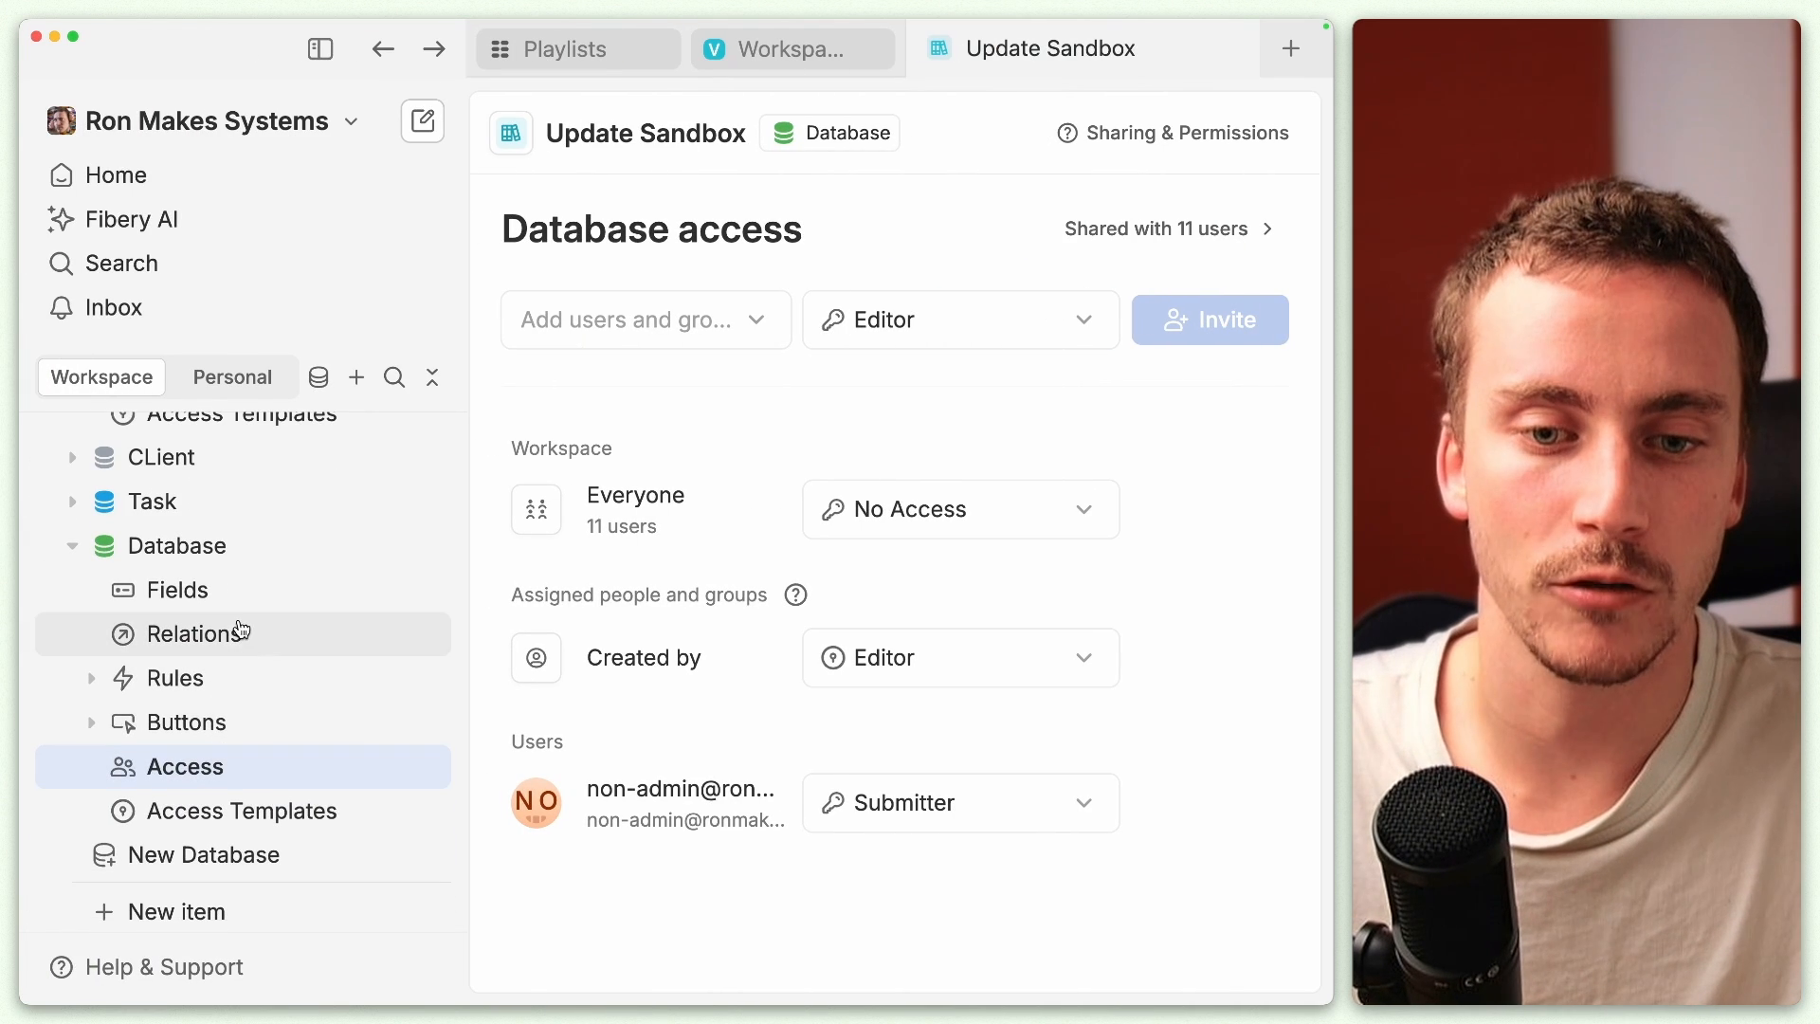
left_click(400, 697)
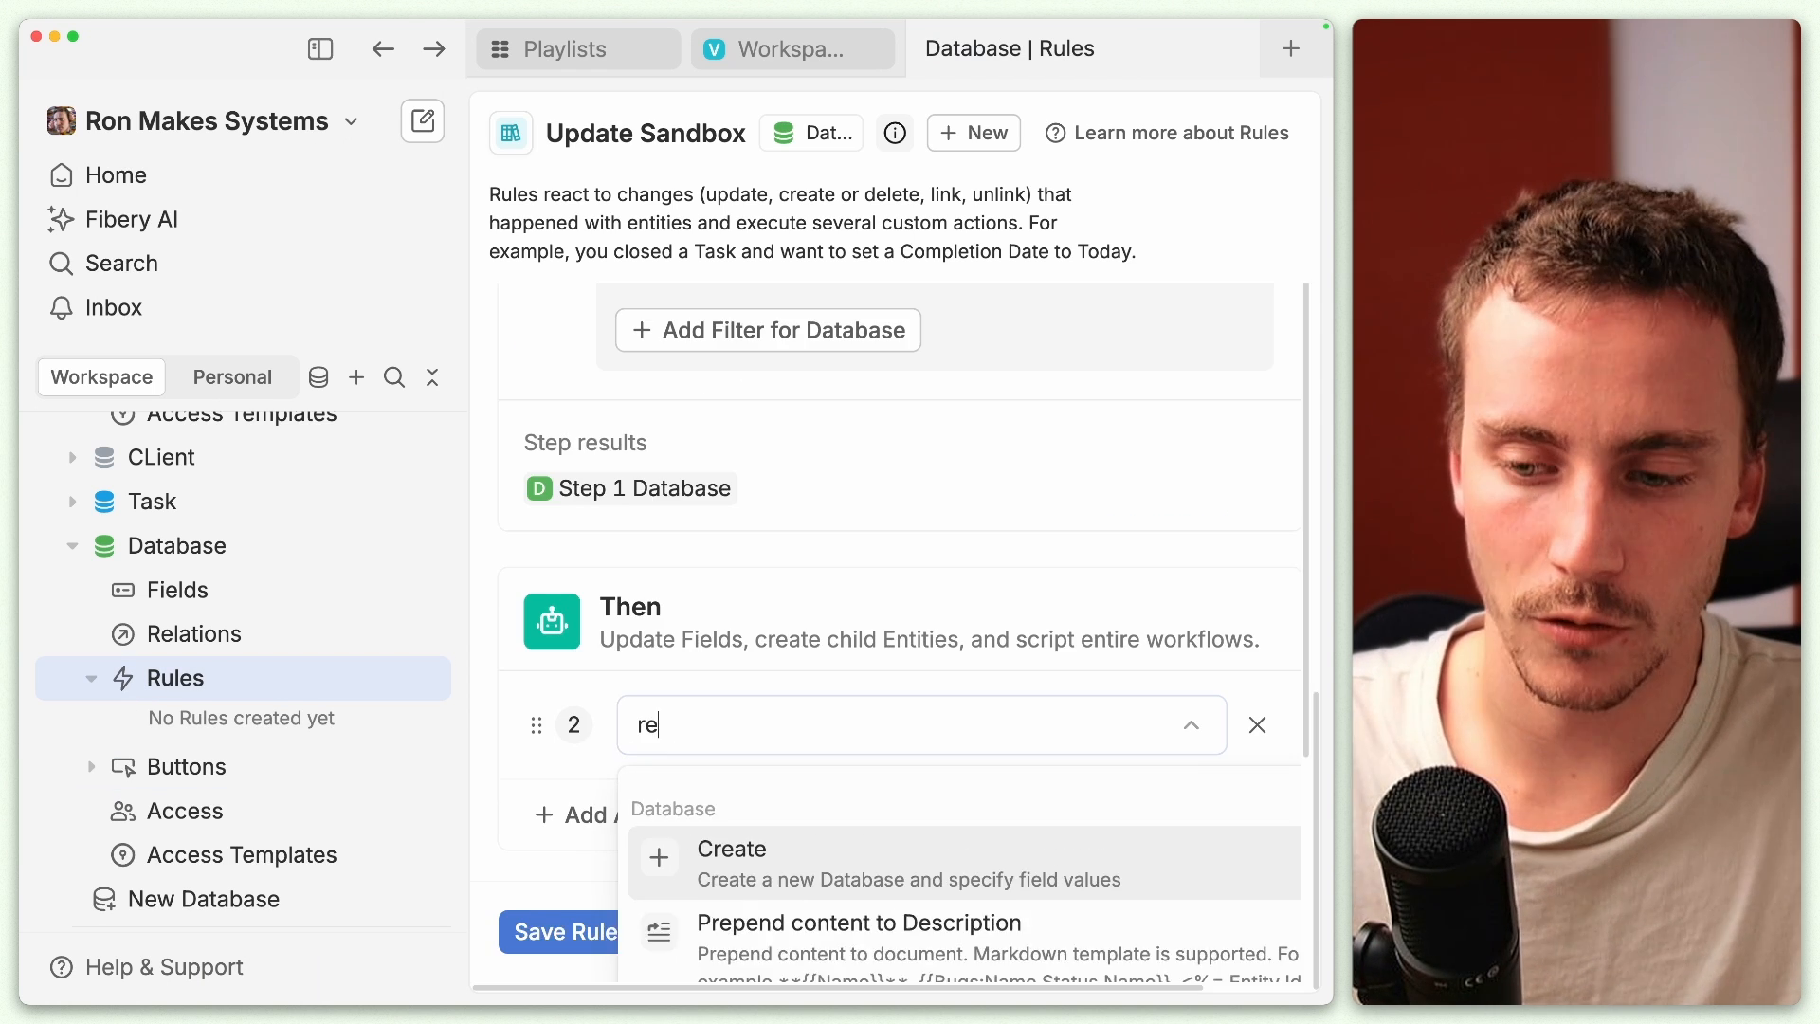
type("v")
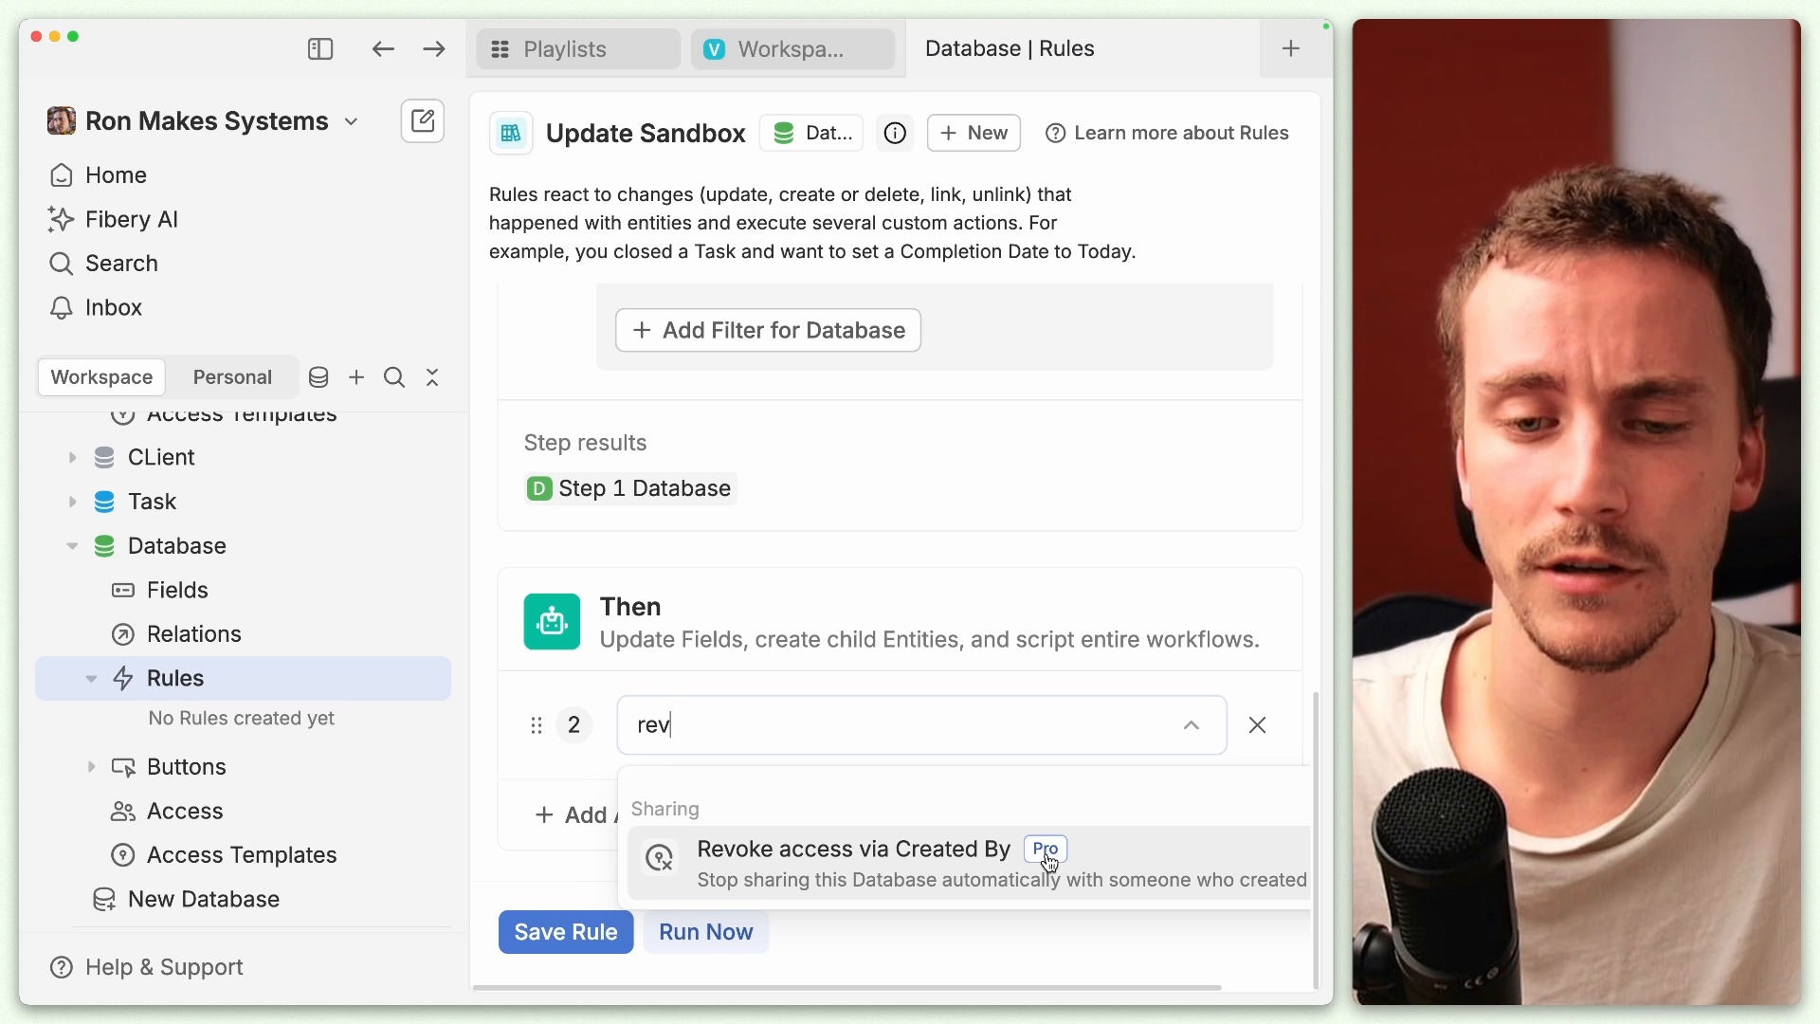
left_click(1047, 859)
scroll(812, 627, "down", 1)
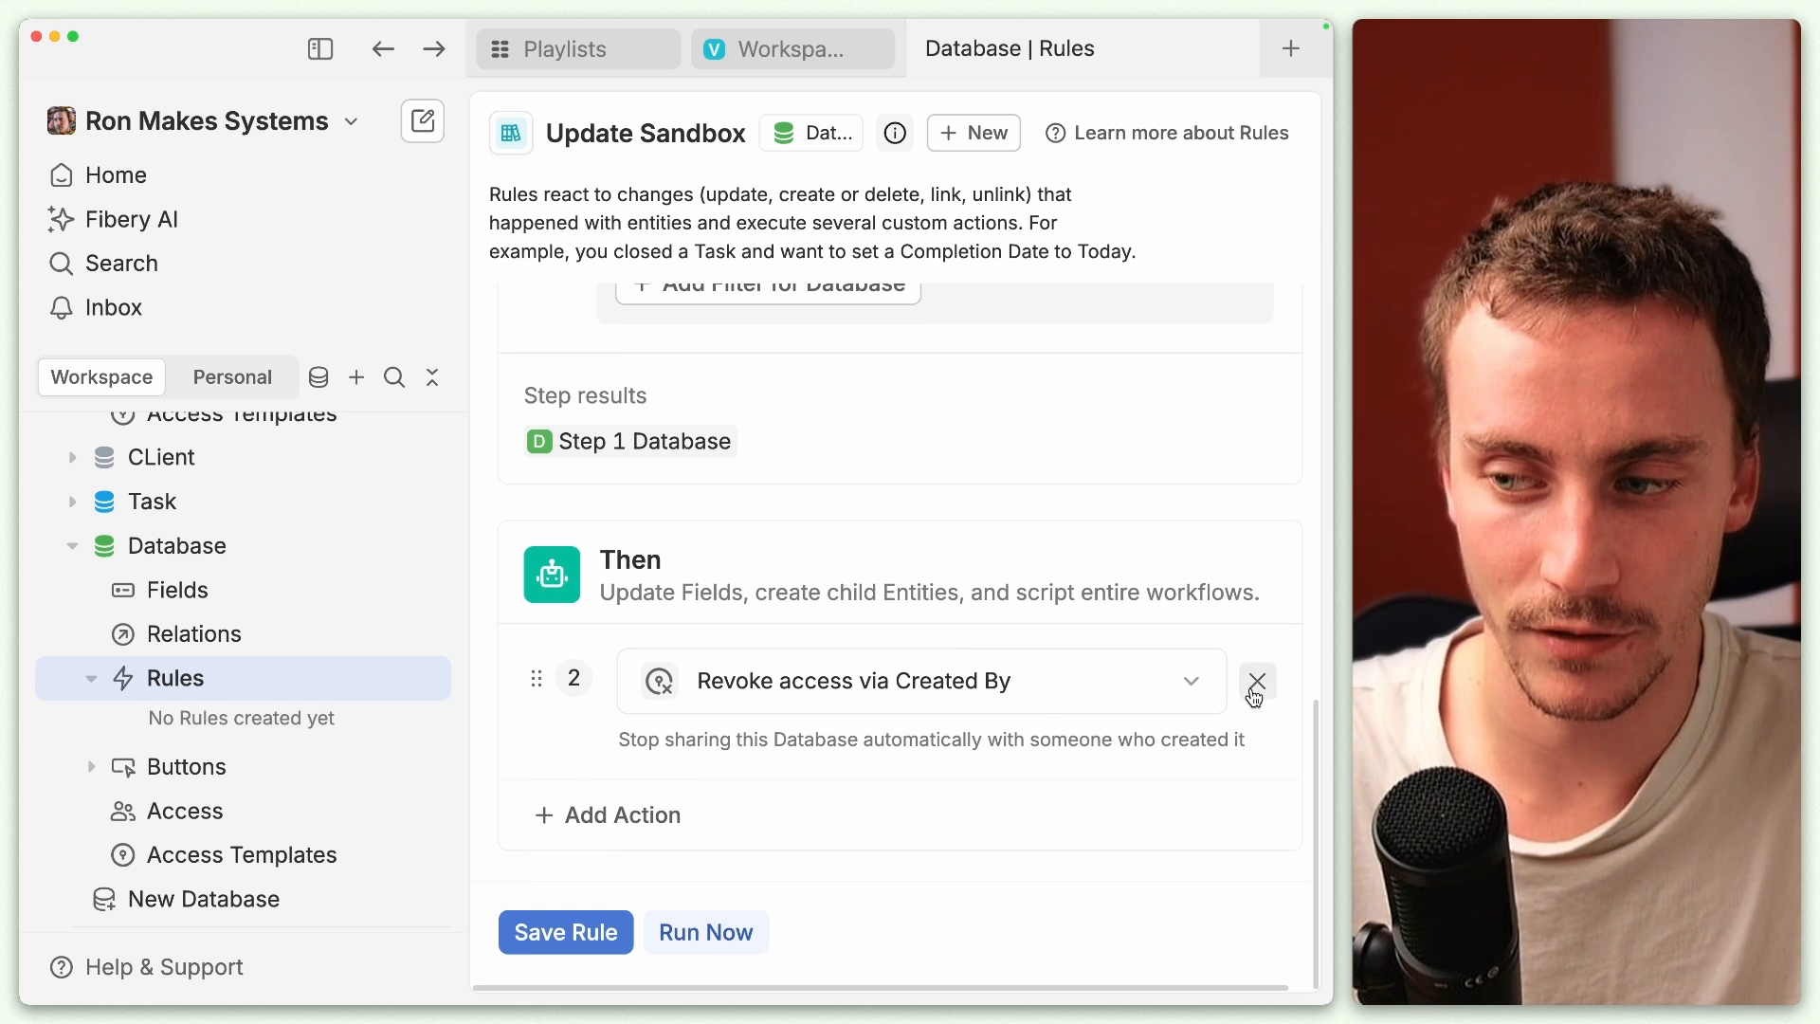
left_click(1254, 687)
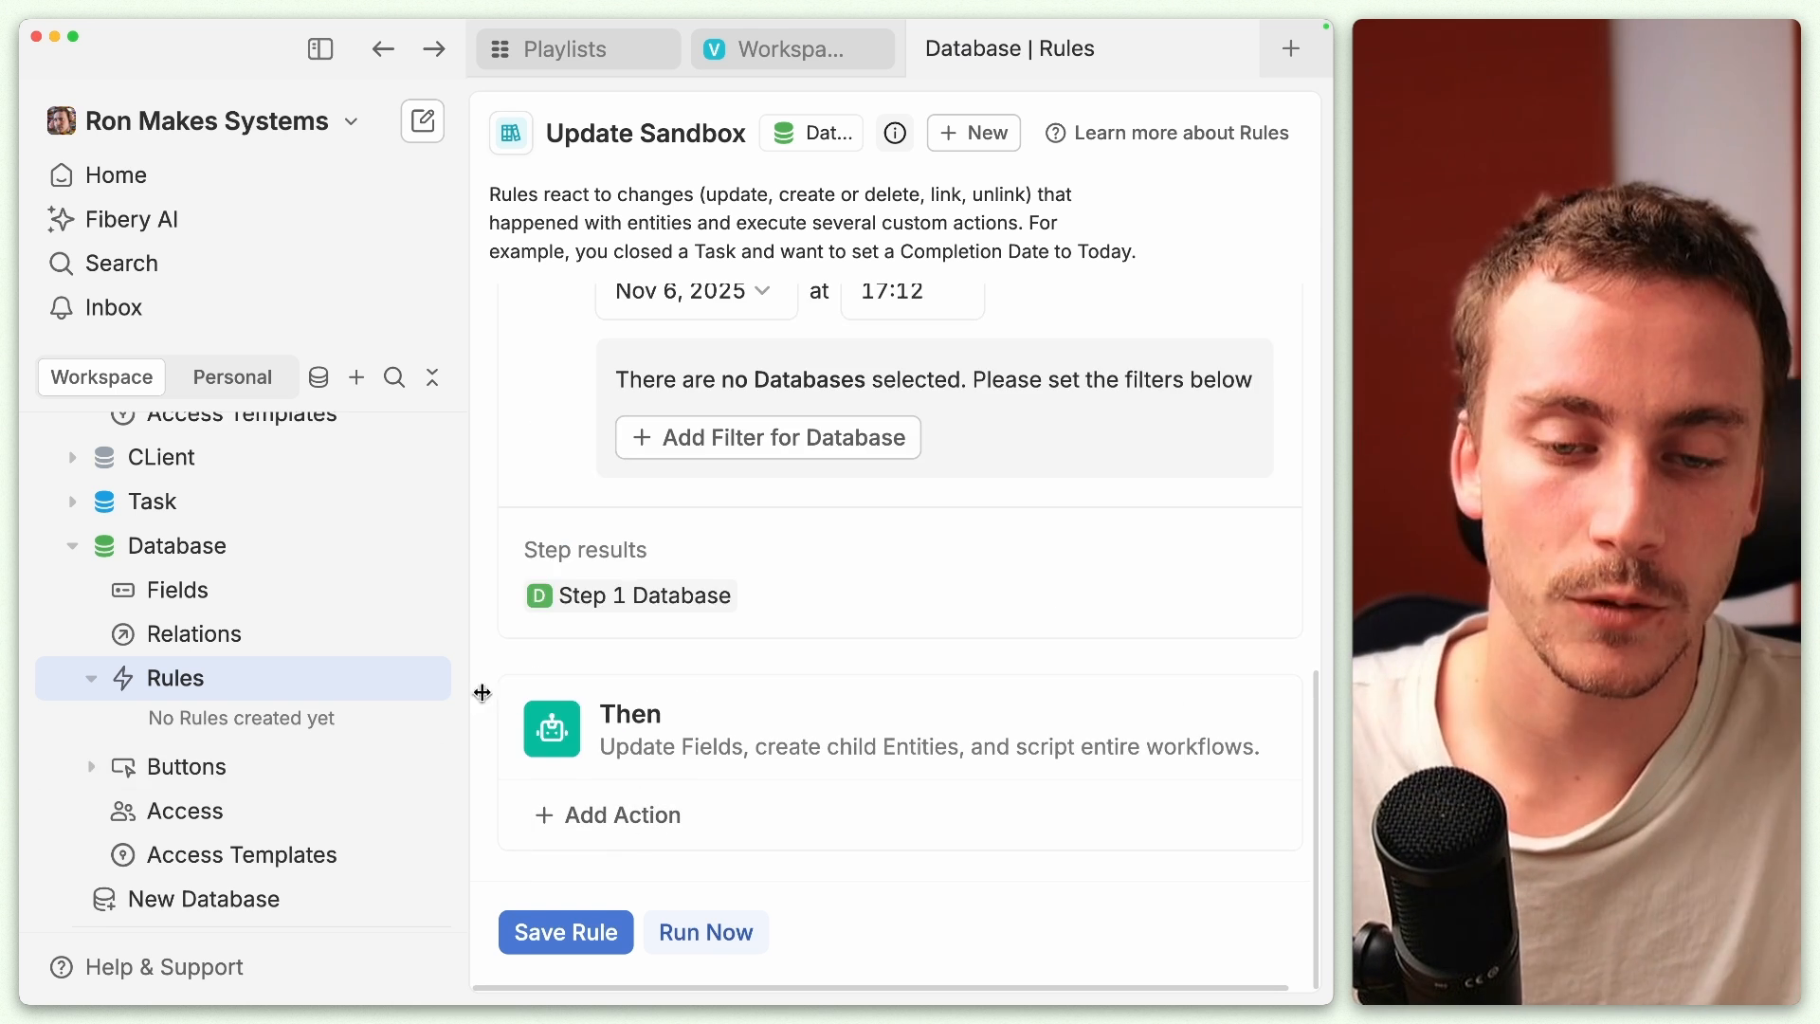
Step: Add a formula field named "Submitter" with the formula [Created By] to the database named Database
left_click(279, 607)
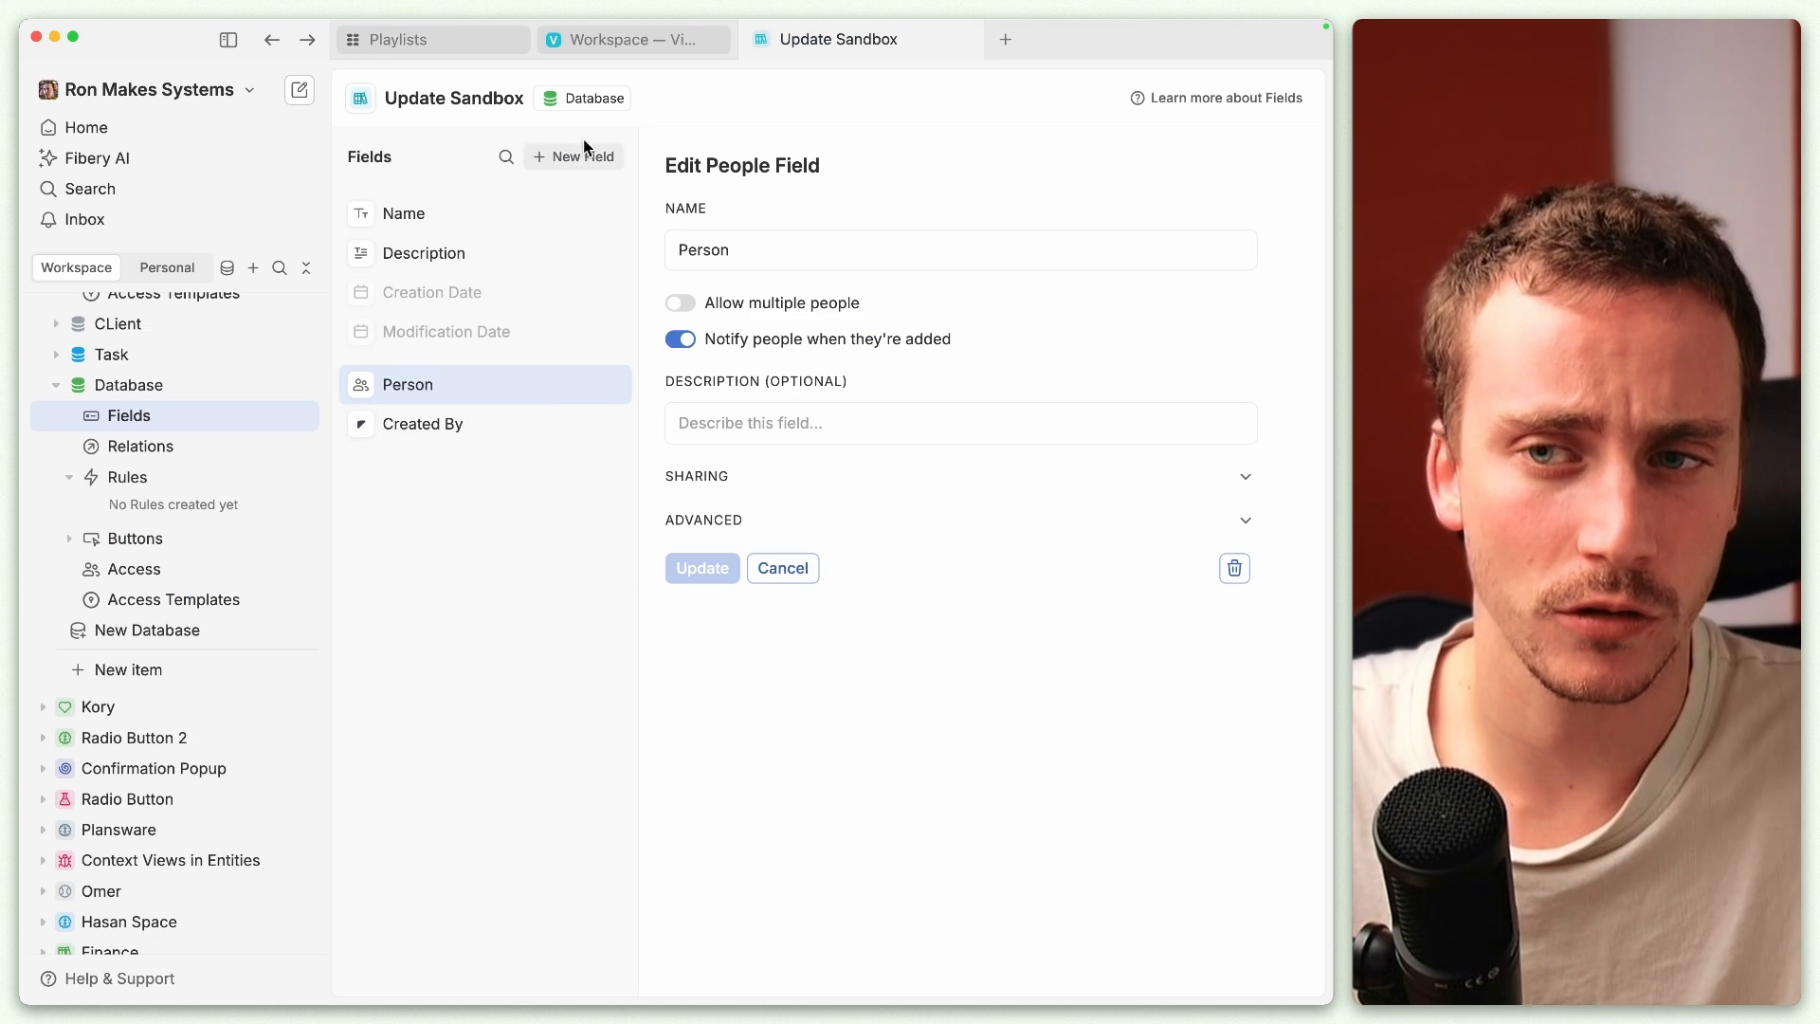
left_click(584, 152)
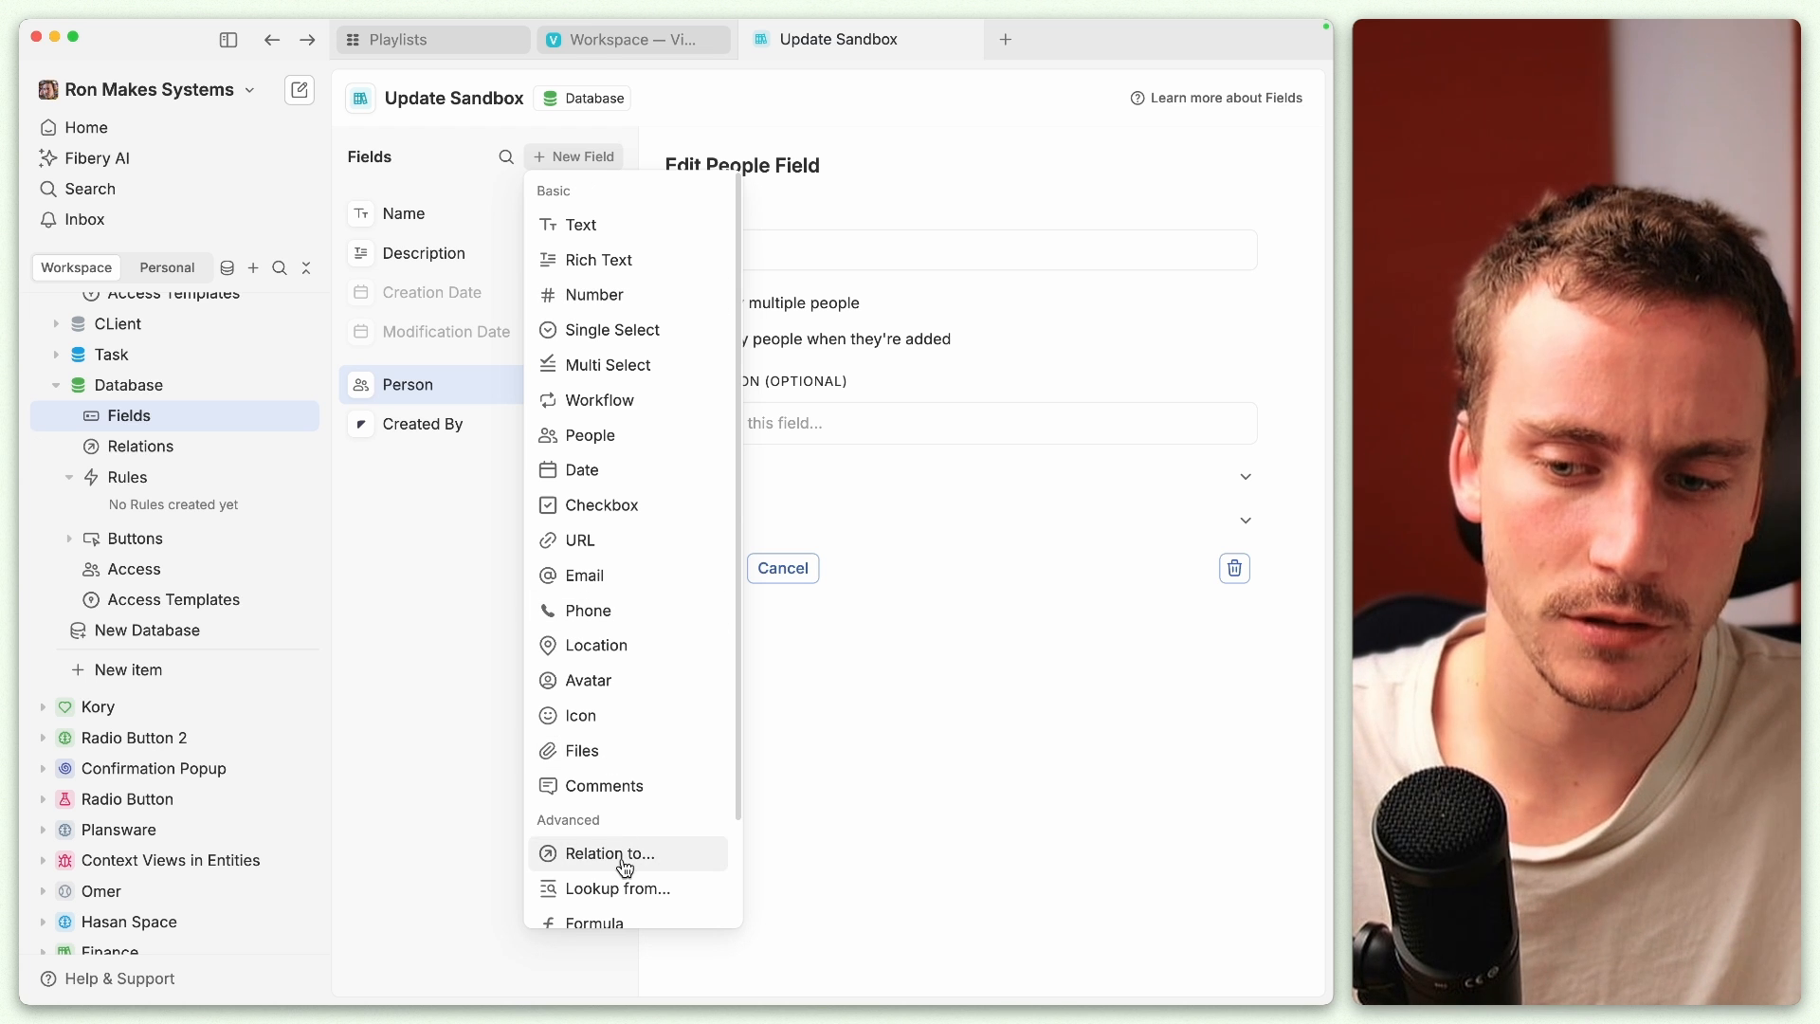
left_click(601, 922)
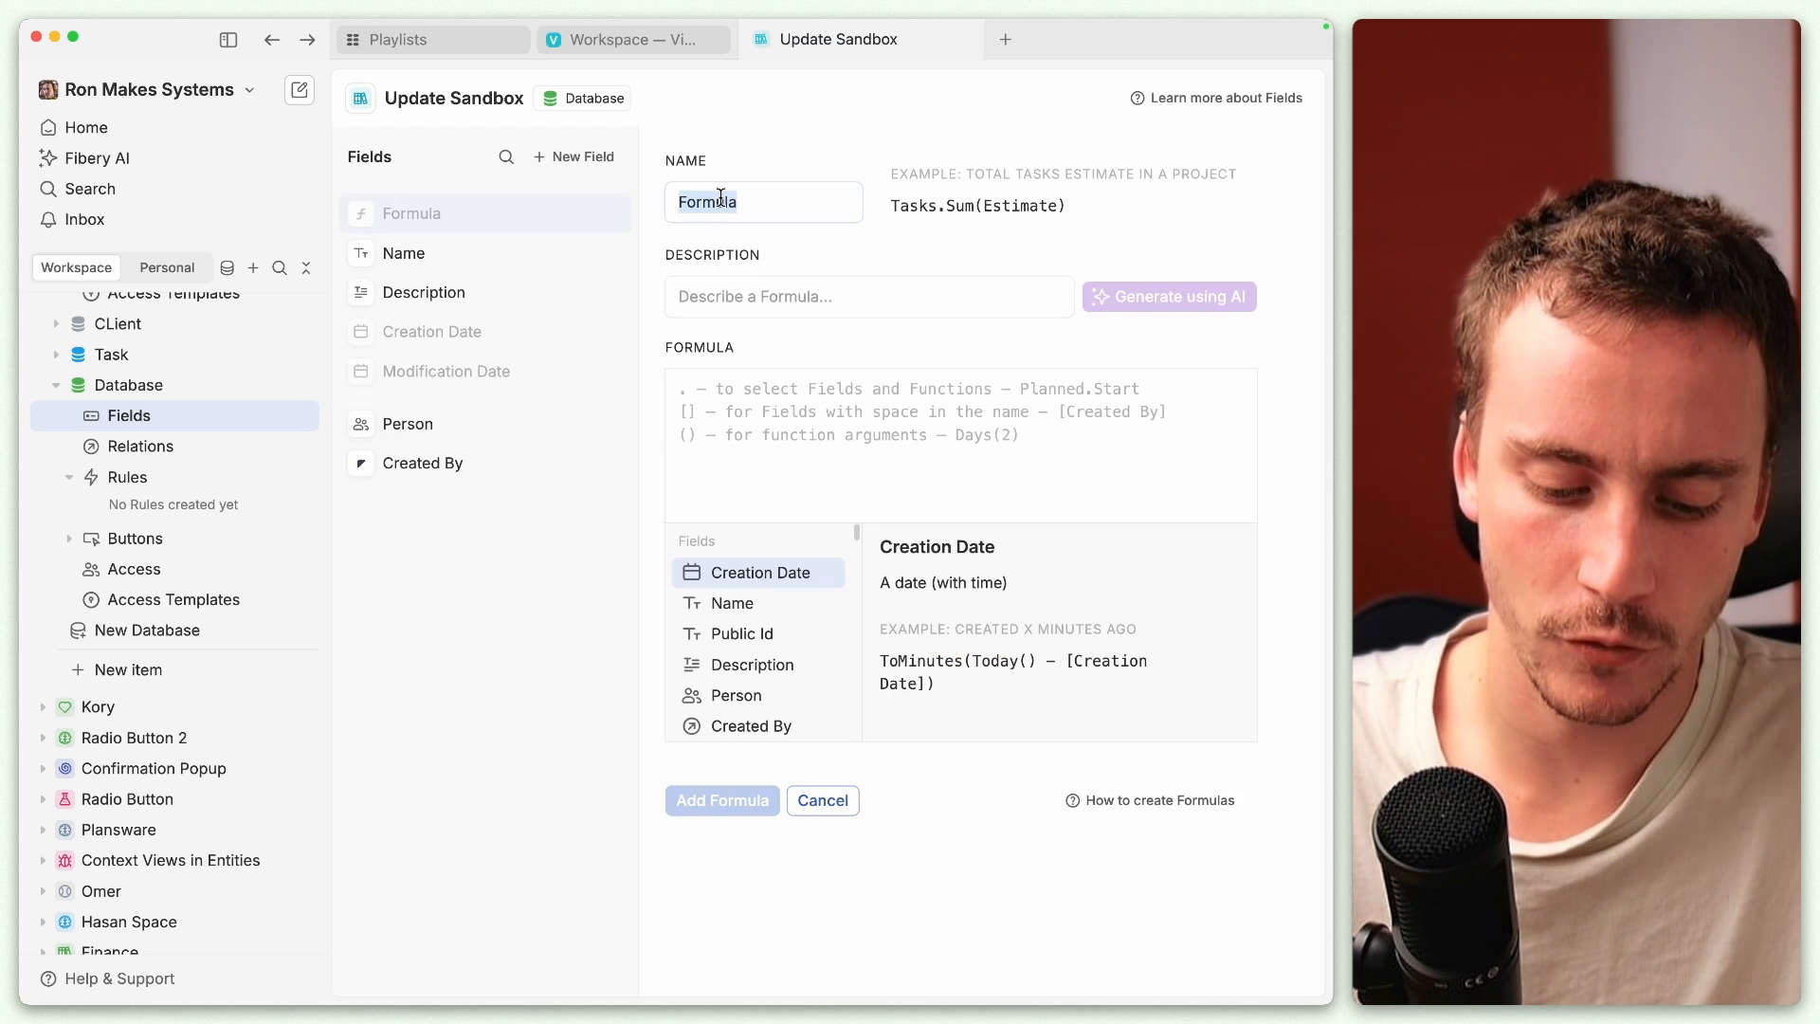
type("Submitter")
left_click(766, 374)
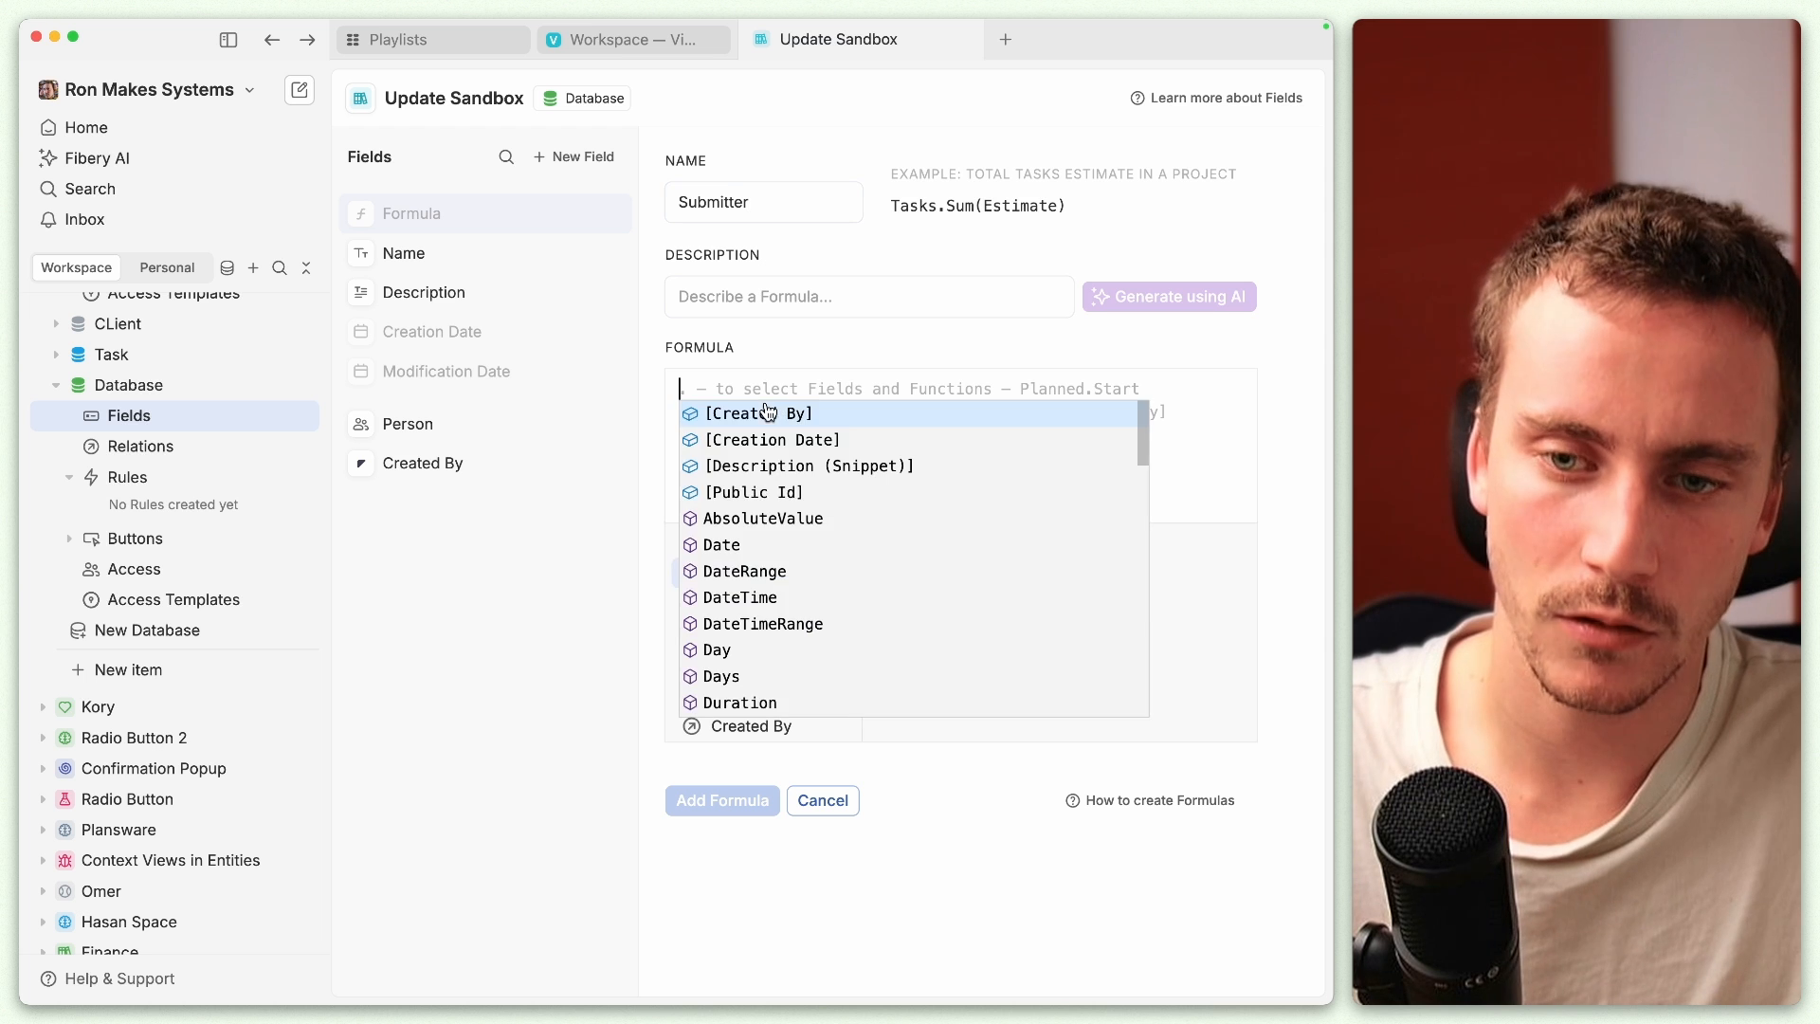
type("Crea")
key("Return")
key("super+Return")
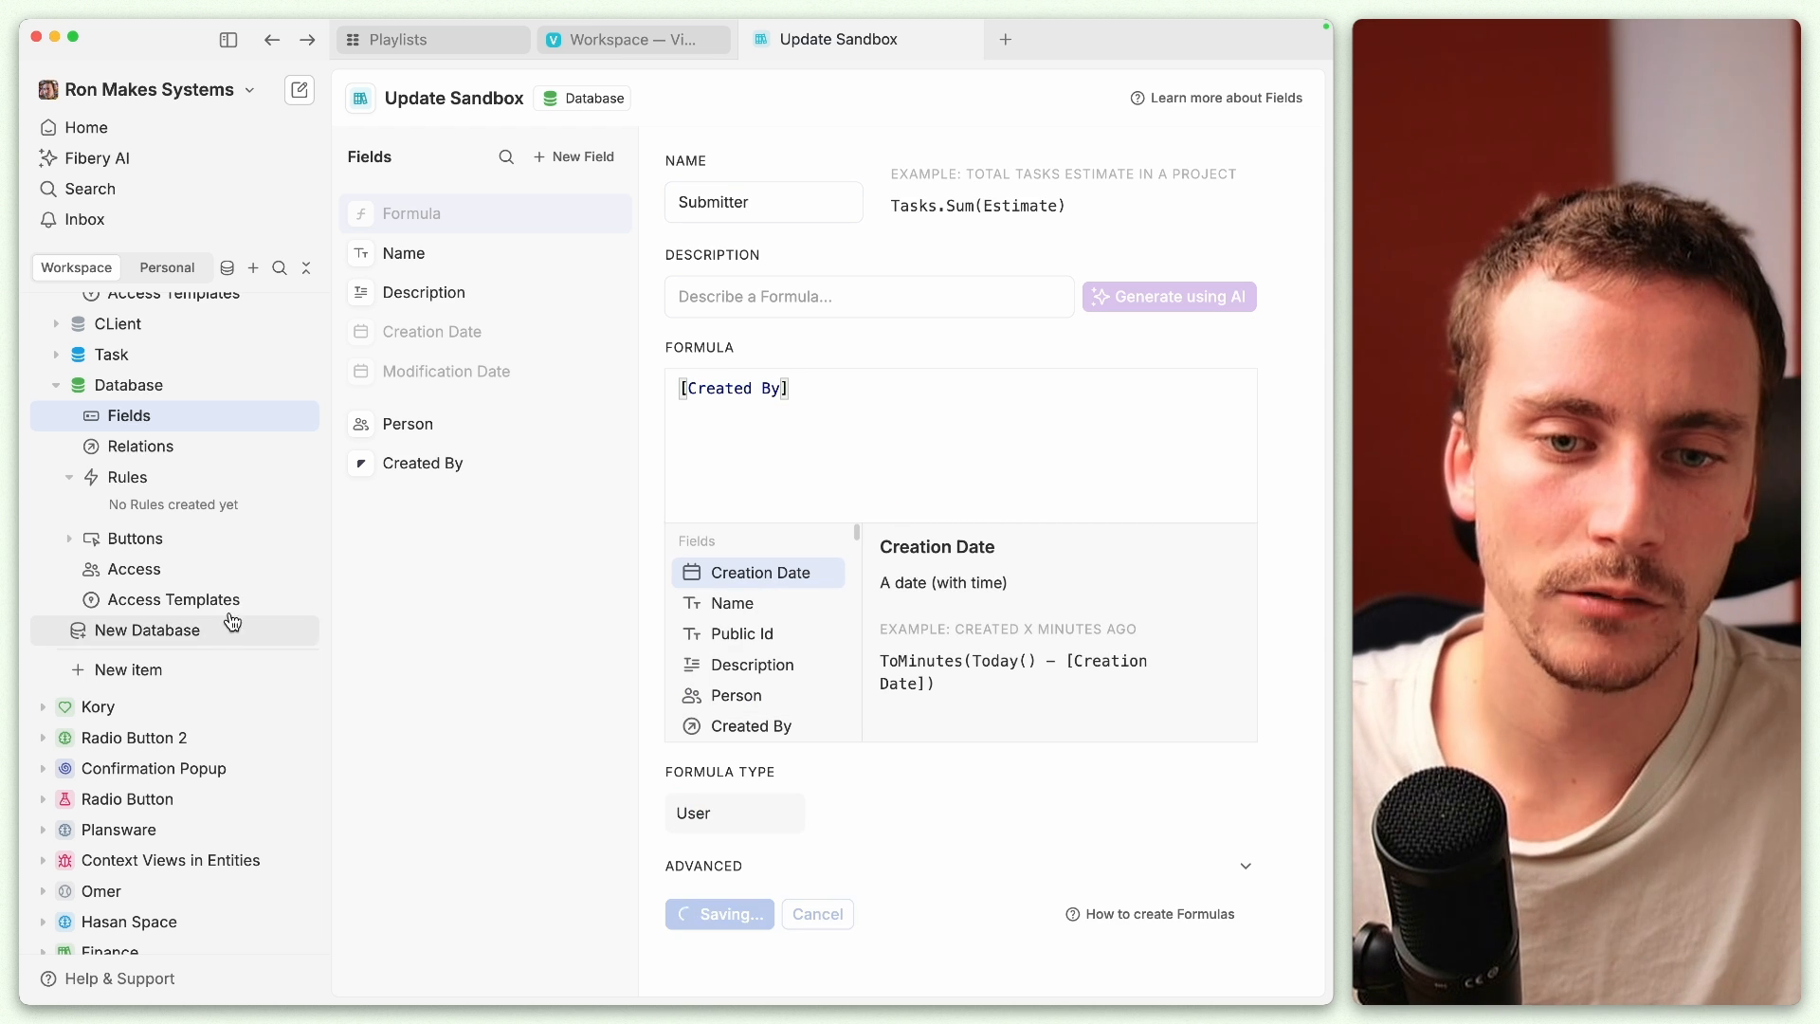
Step: In the access settings of Database, set automatic access to Editor for Submitter and No access for Created by
left_click(215, 580)
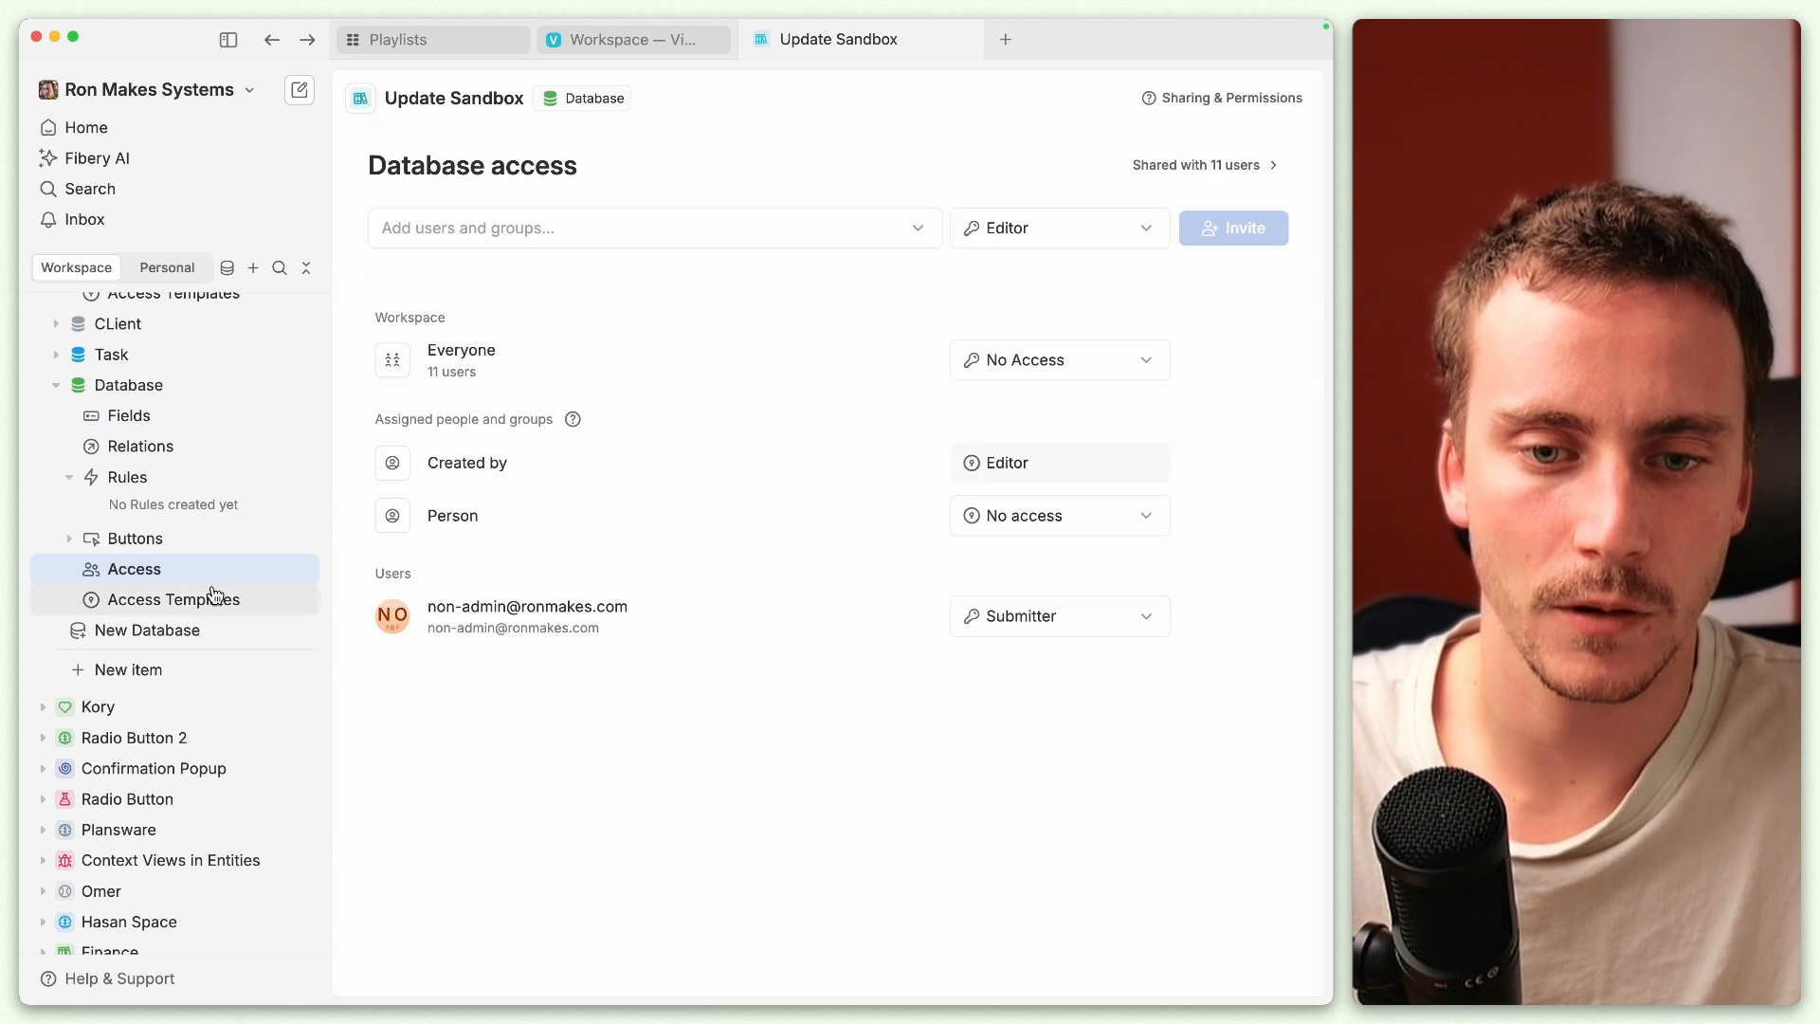
left_click(1072, 585)
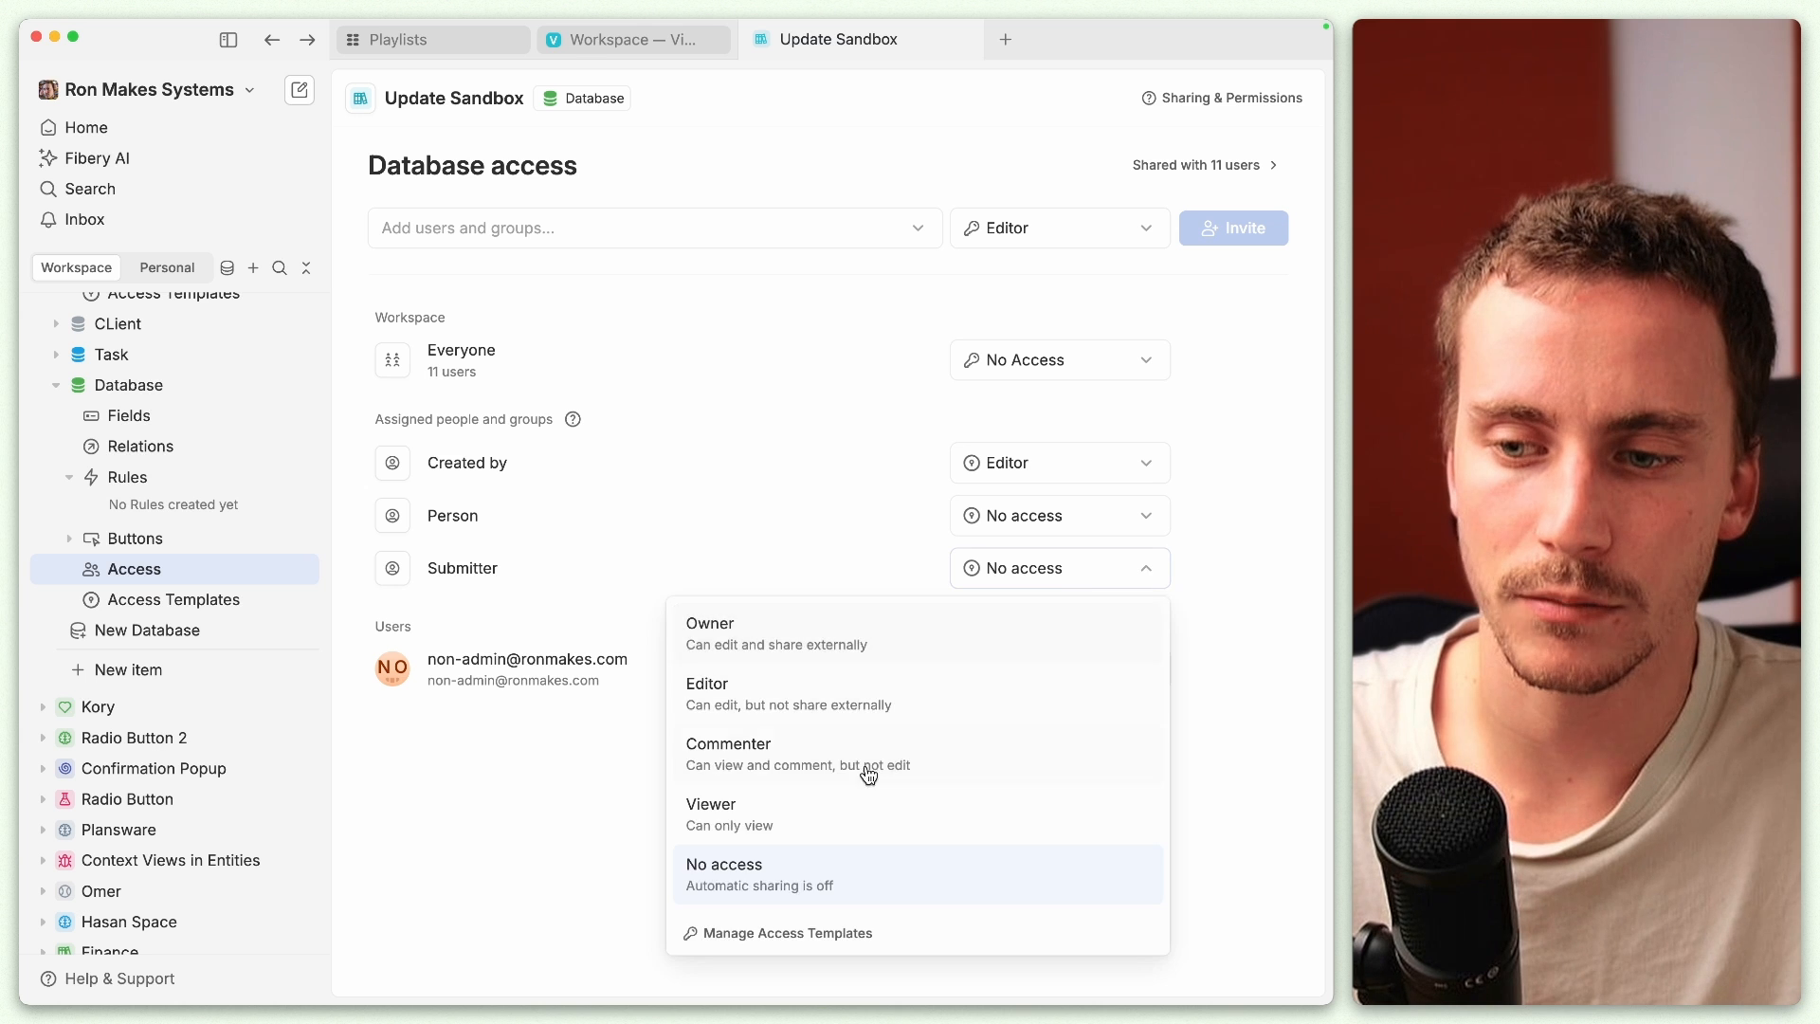
key("Escape")
left_click(1019, 470)
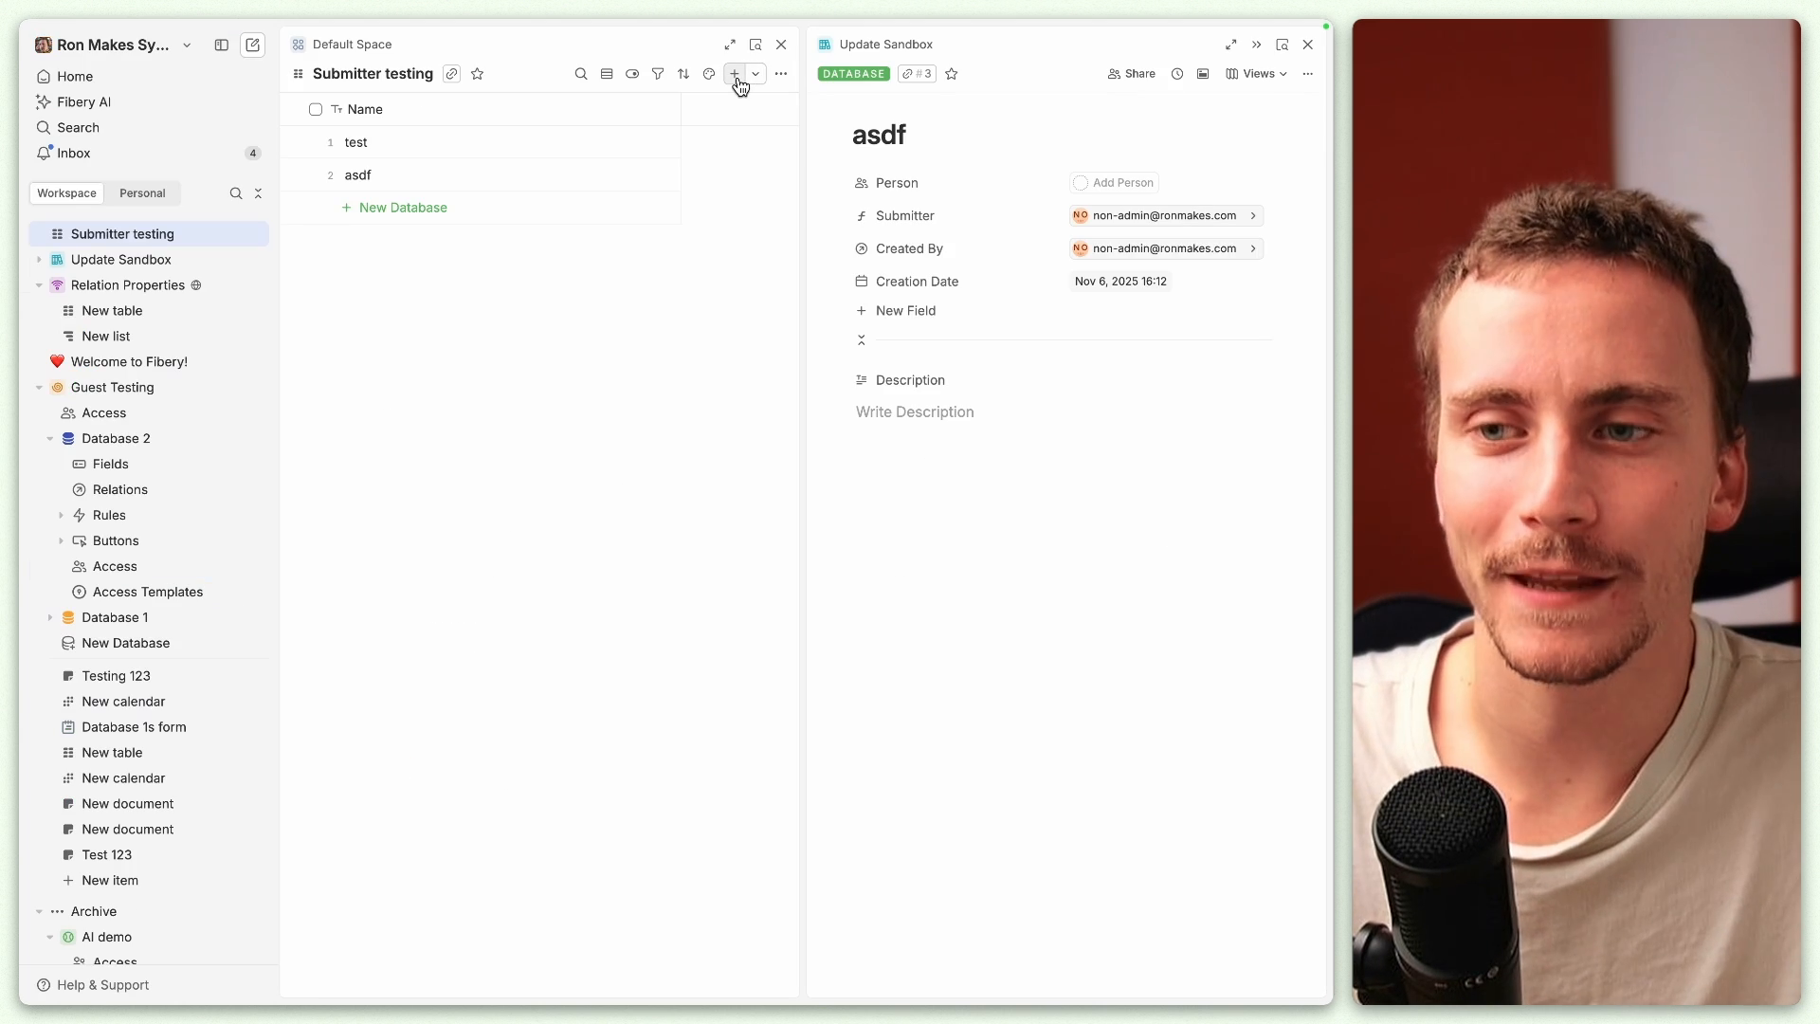
Step: From the Submitter testing view, create and open an entity named "asdf", and reload the page
left_click(736, 75)
type("asdf")
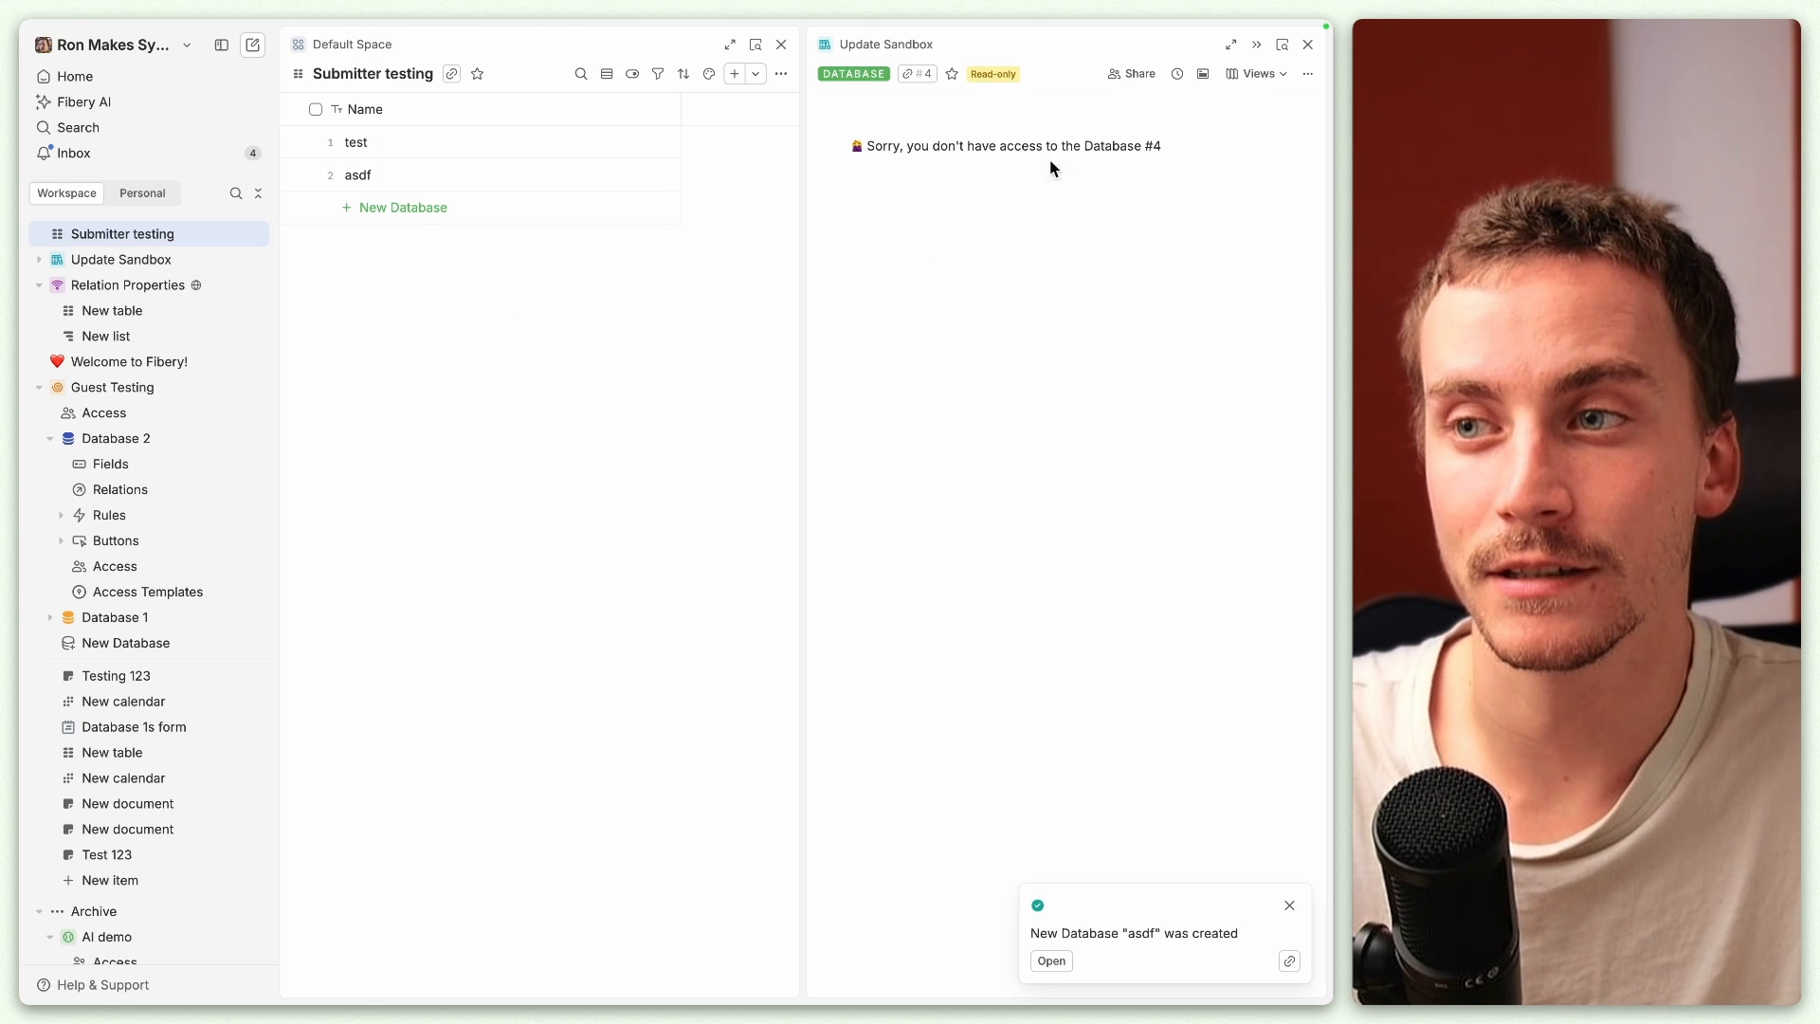
left_click_drag(881, 143, 1174, 142)
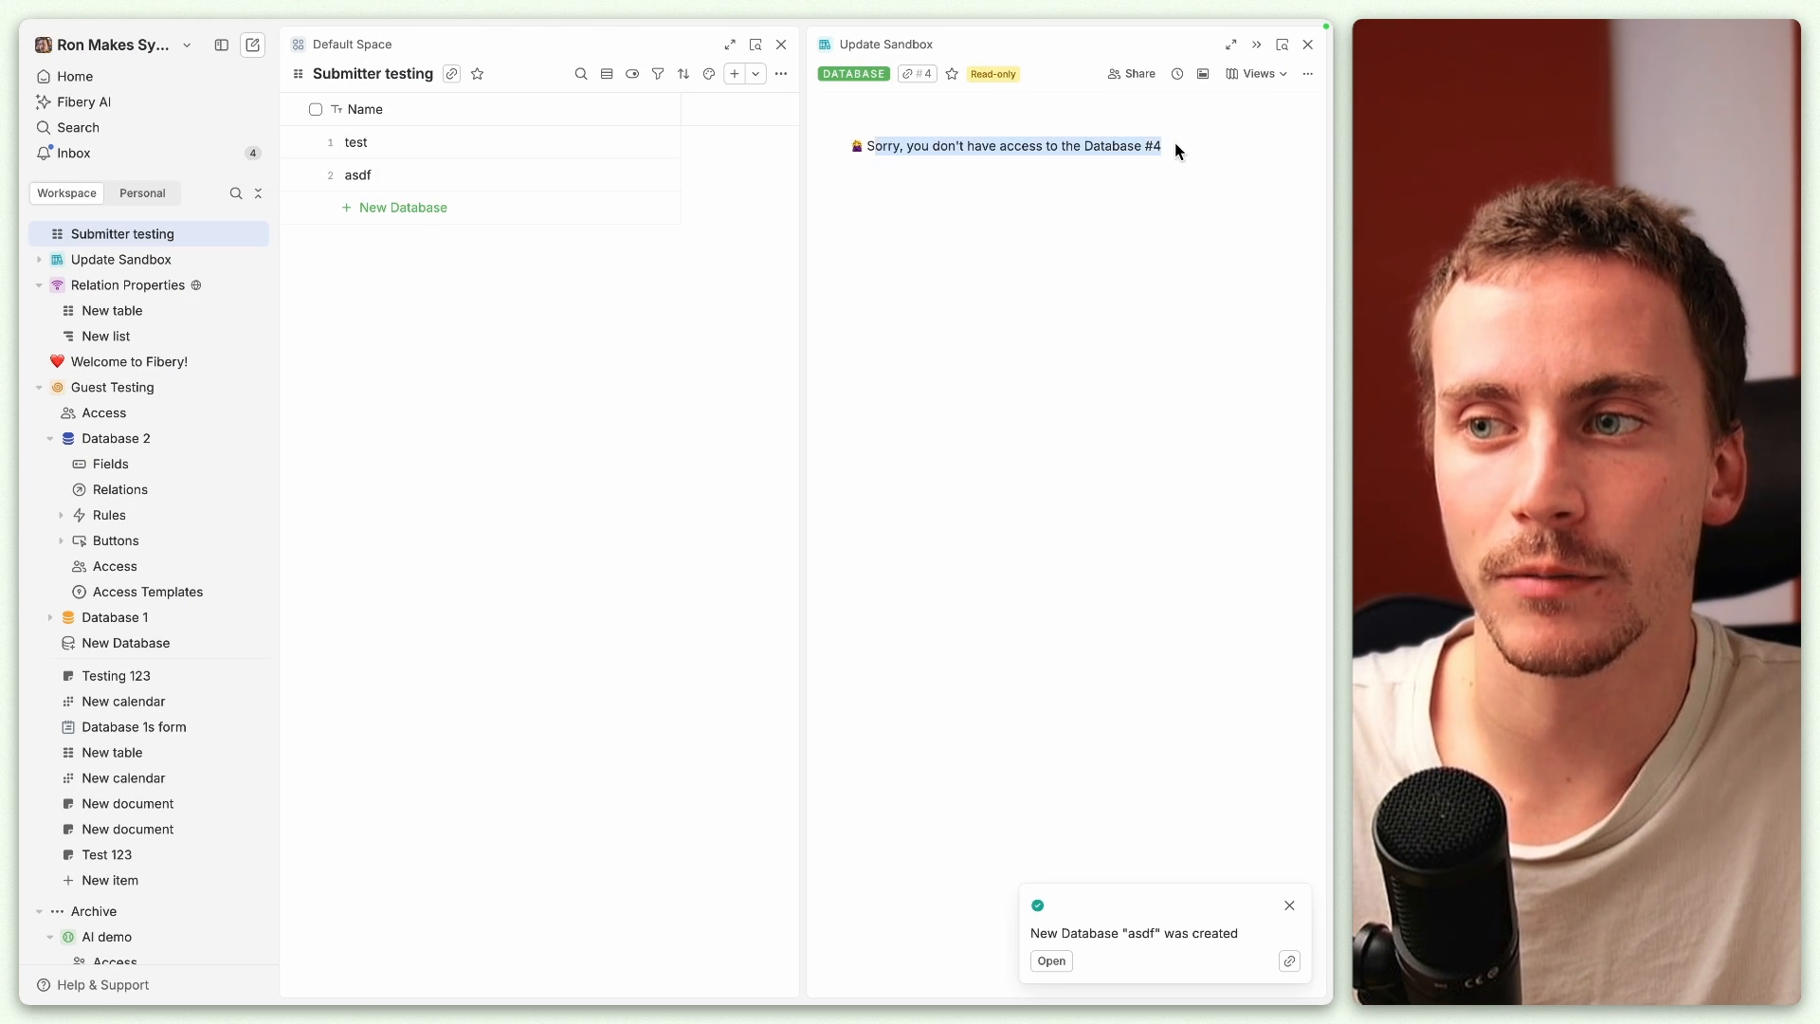
left_click(1172, 144)
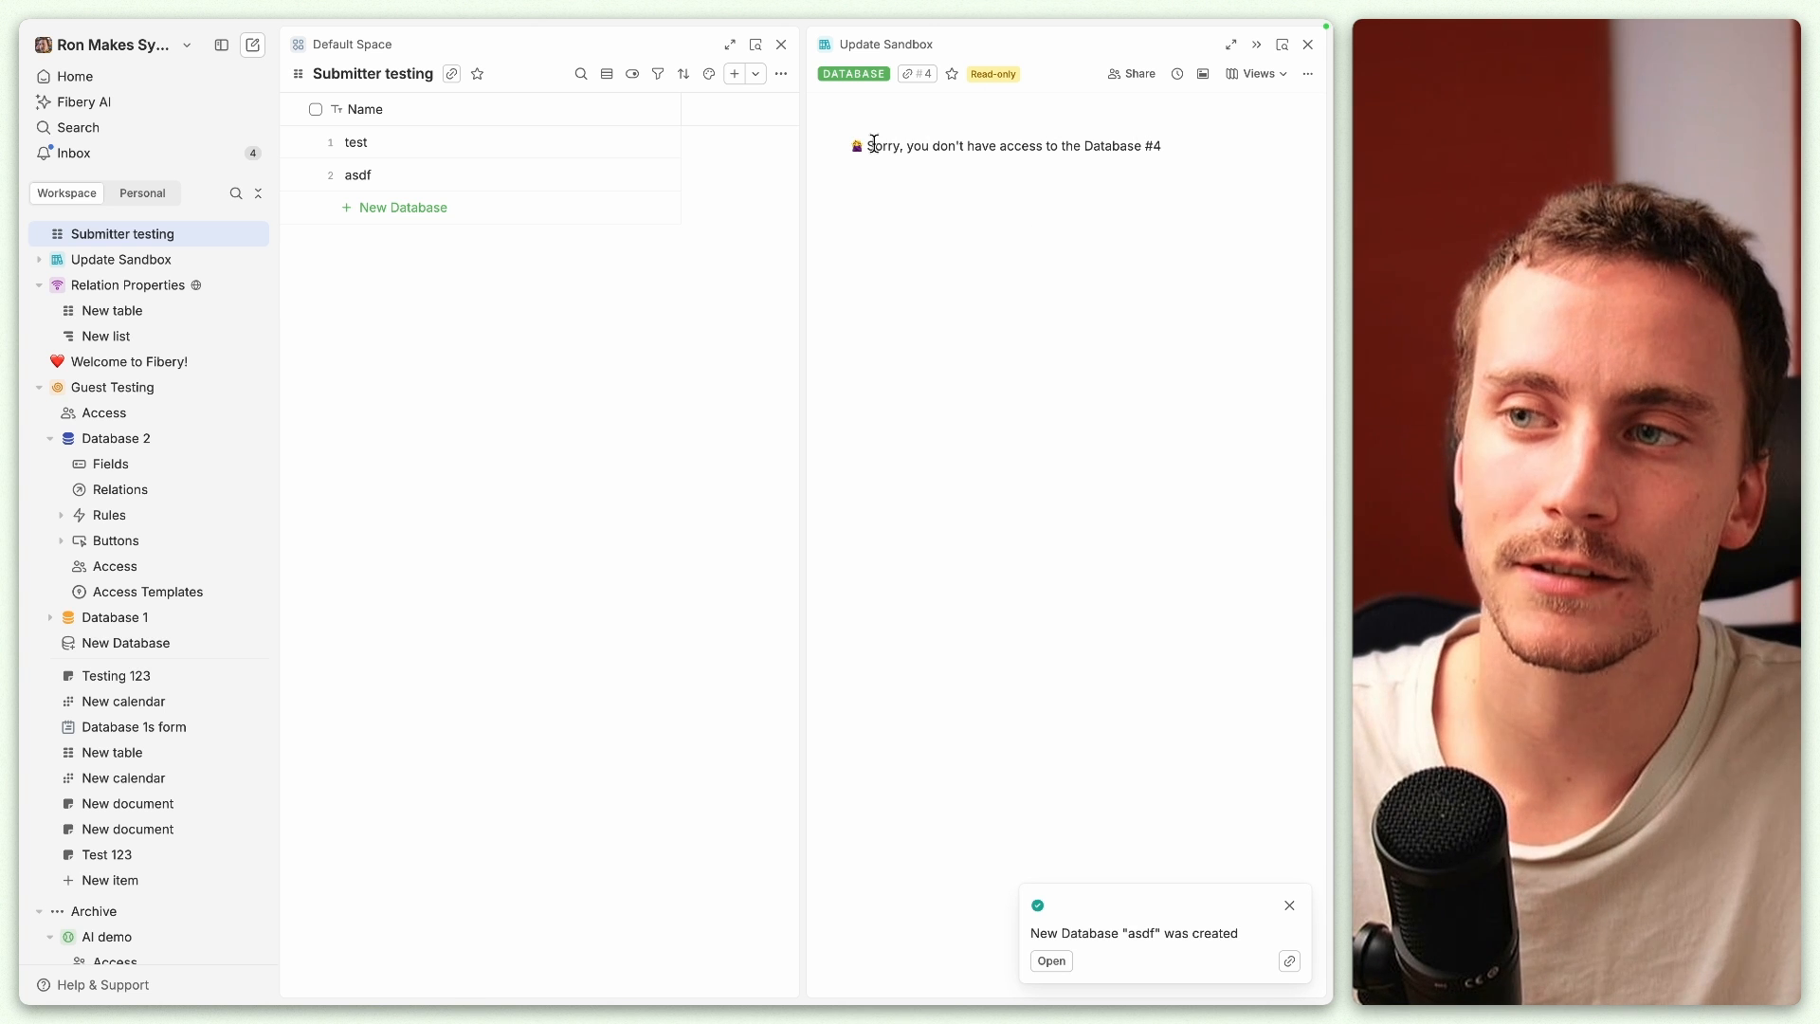
key("super+r")
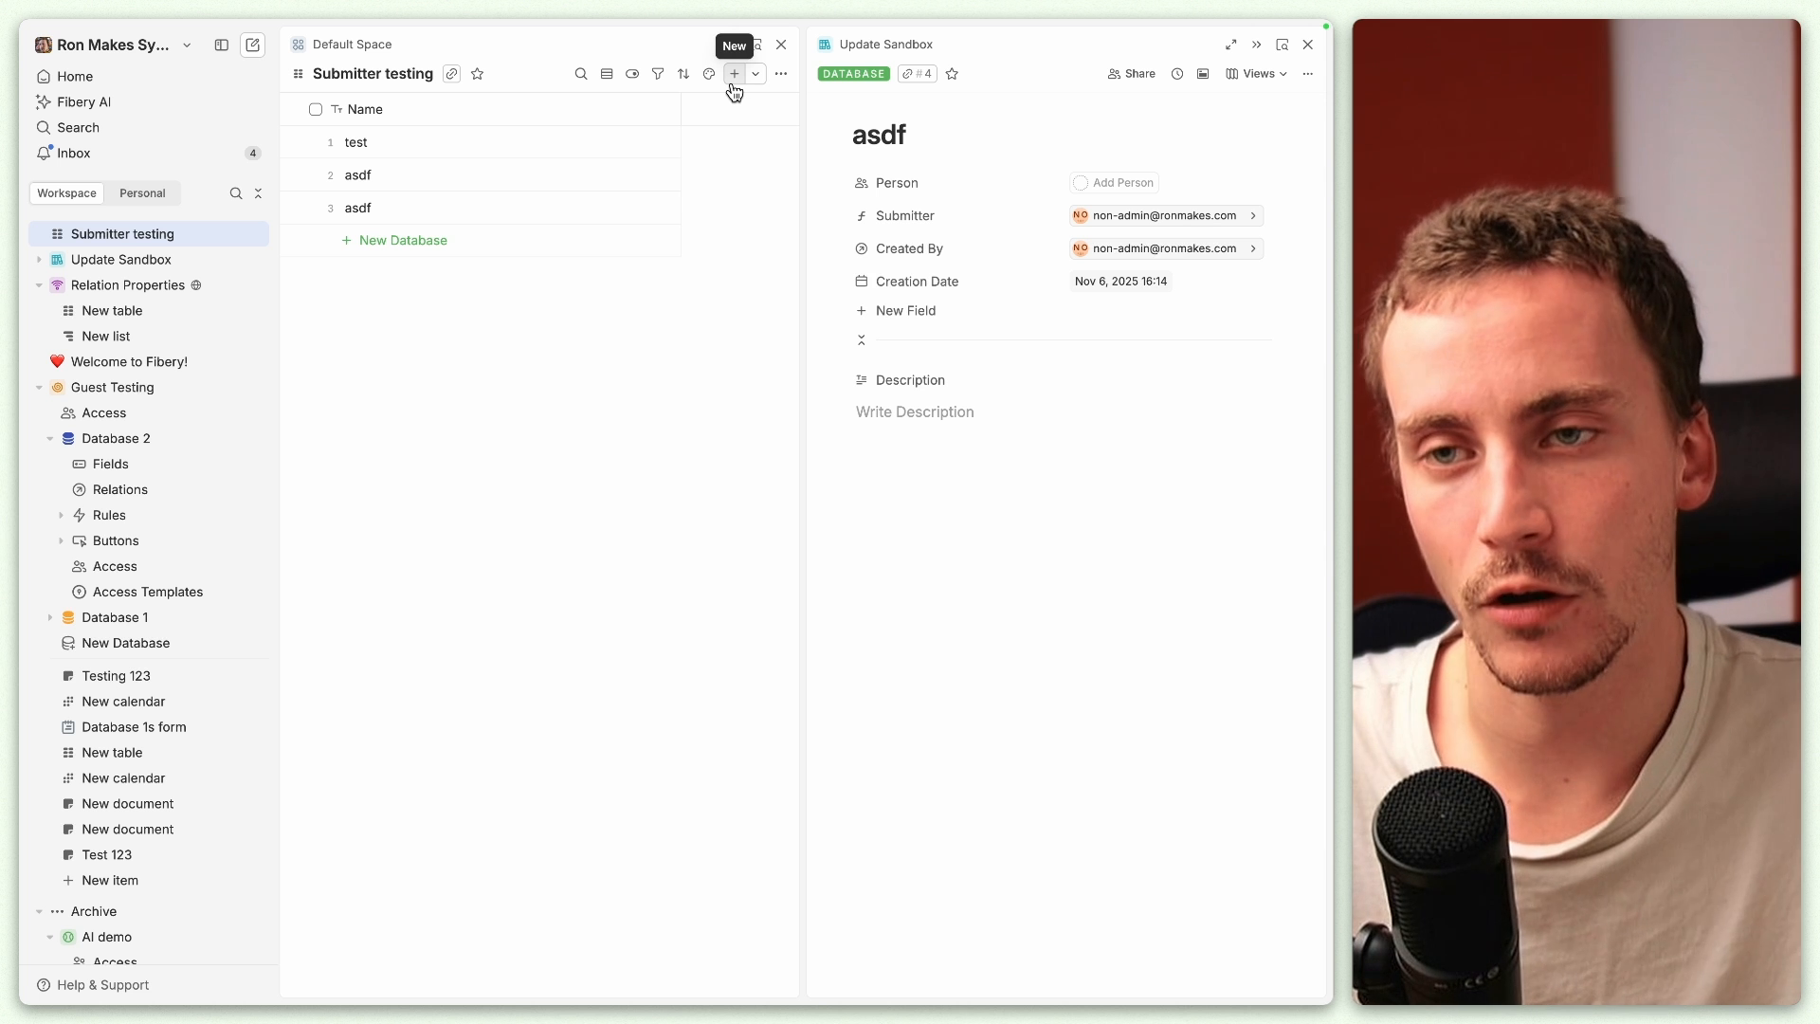
Step: Create and open an entity named "test.com" from the Submitter testing view
left_click(735, 84)
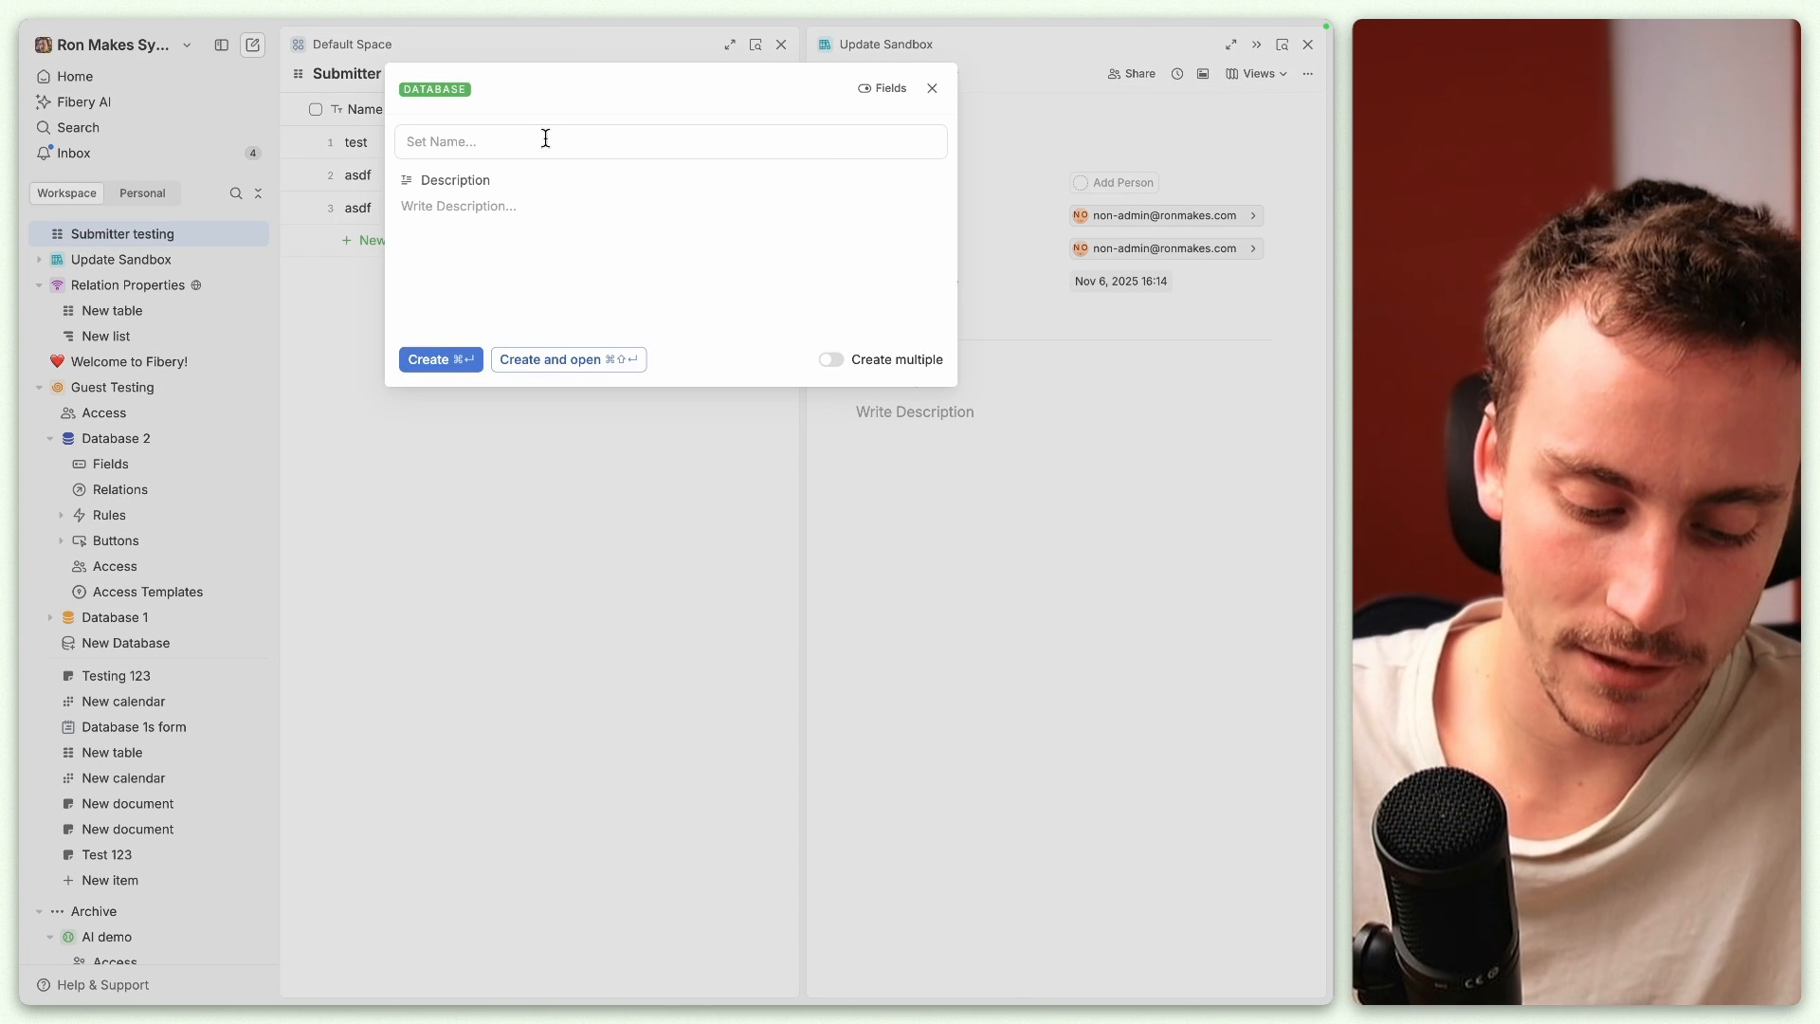
type("test.com")
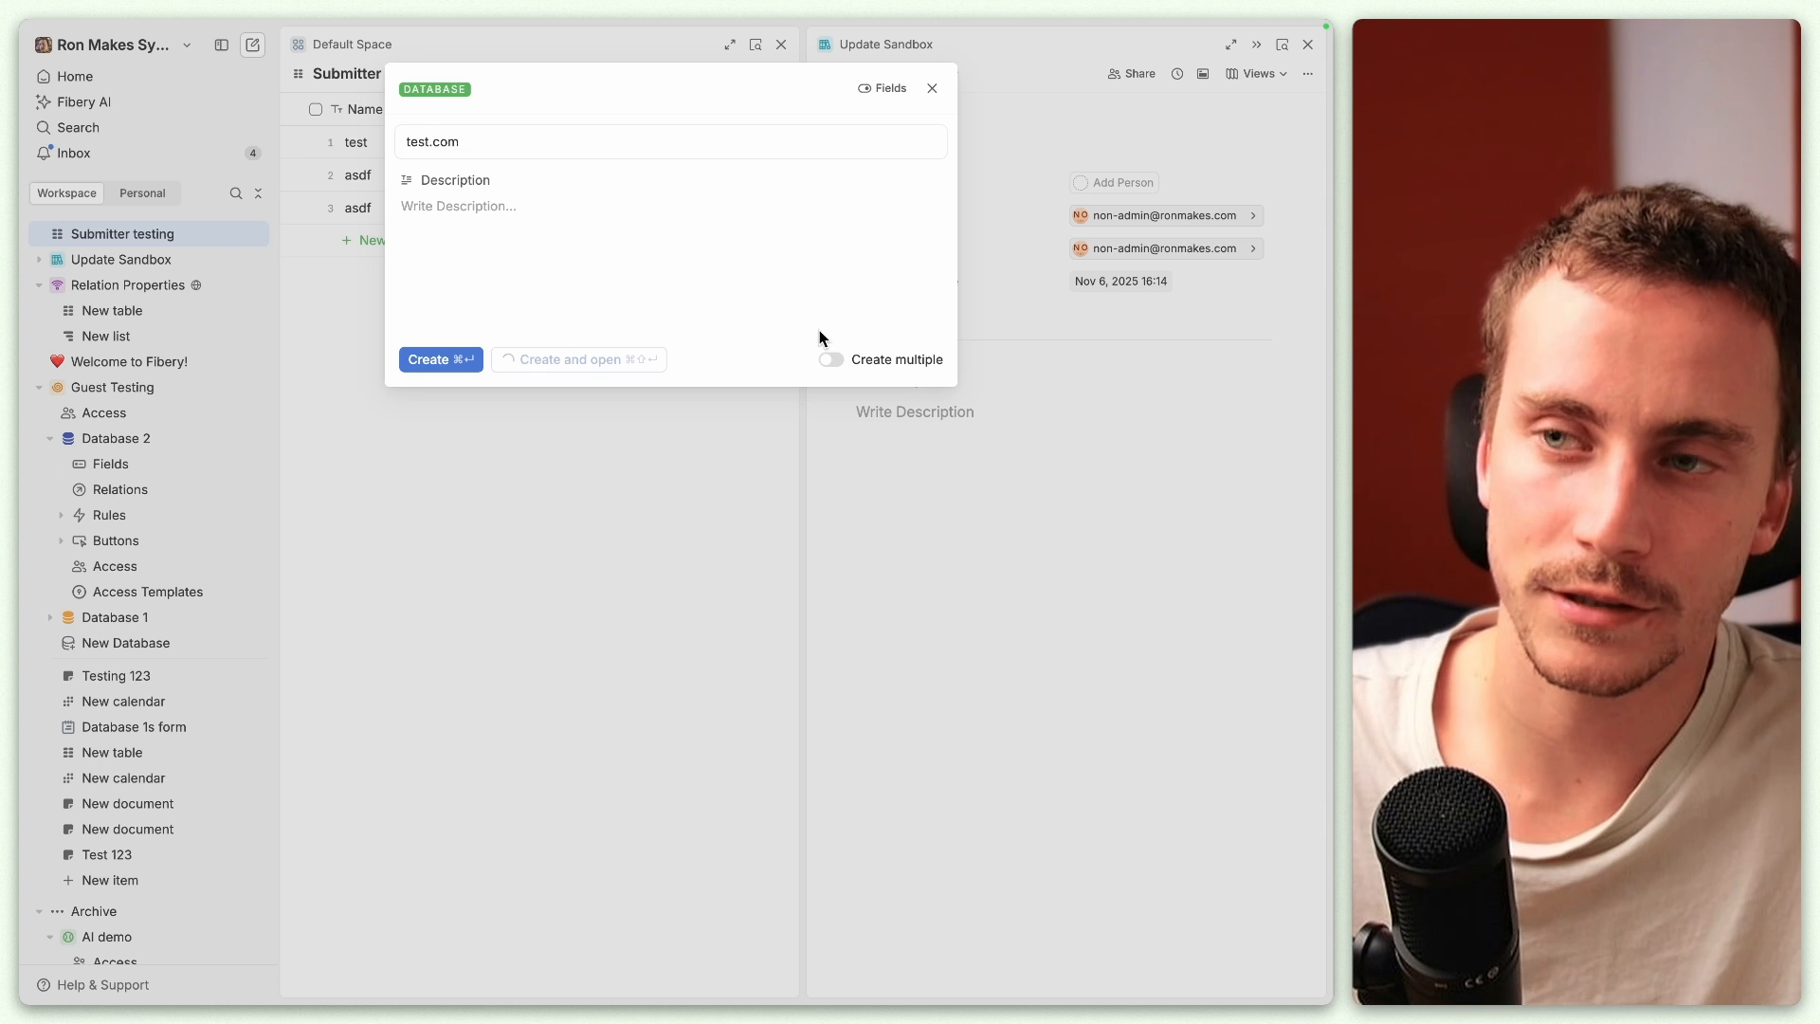
key("super+Return")
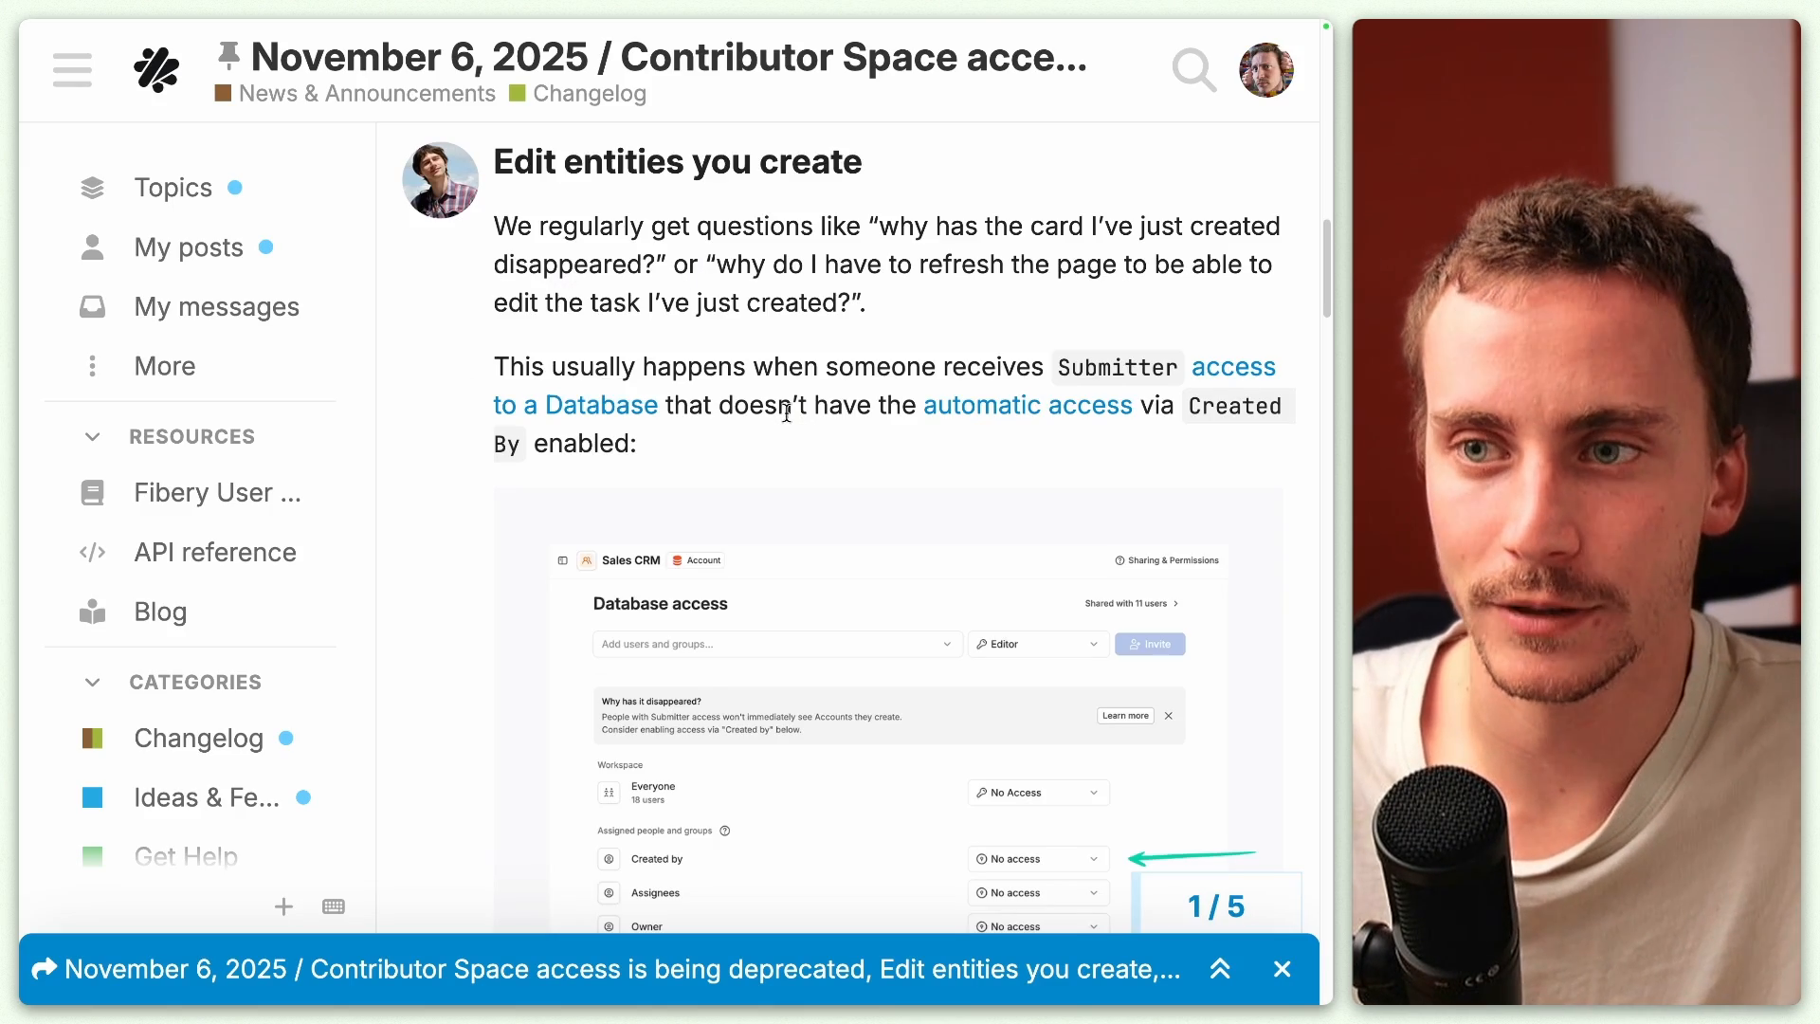
Step: In the announcement, study the section on hiding empty "No parent" groups in Smart Folders, Tables, Lists and Gantt views
scroll(788, 422, "down", 5)
scroll(789, 422, "down", 8)
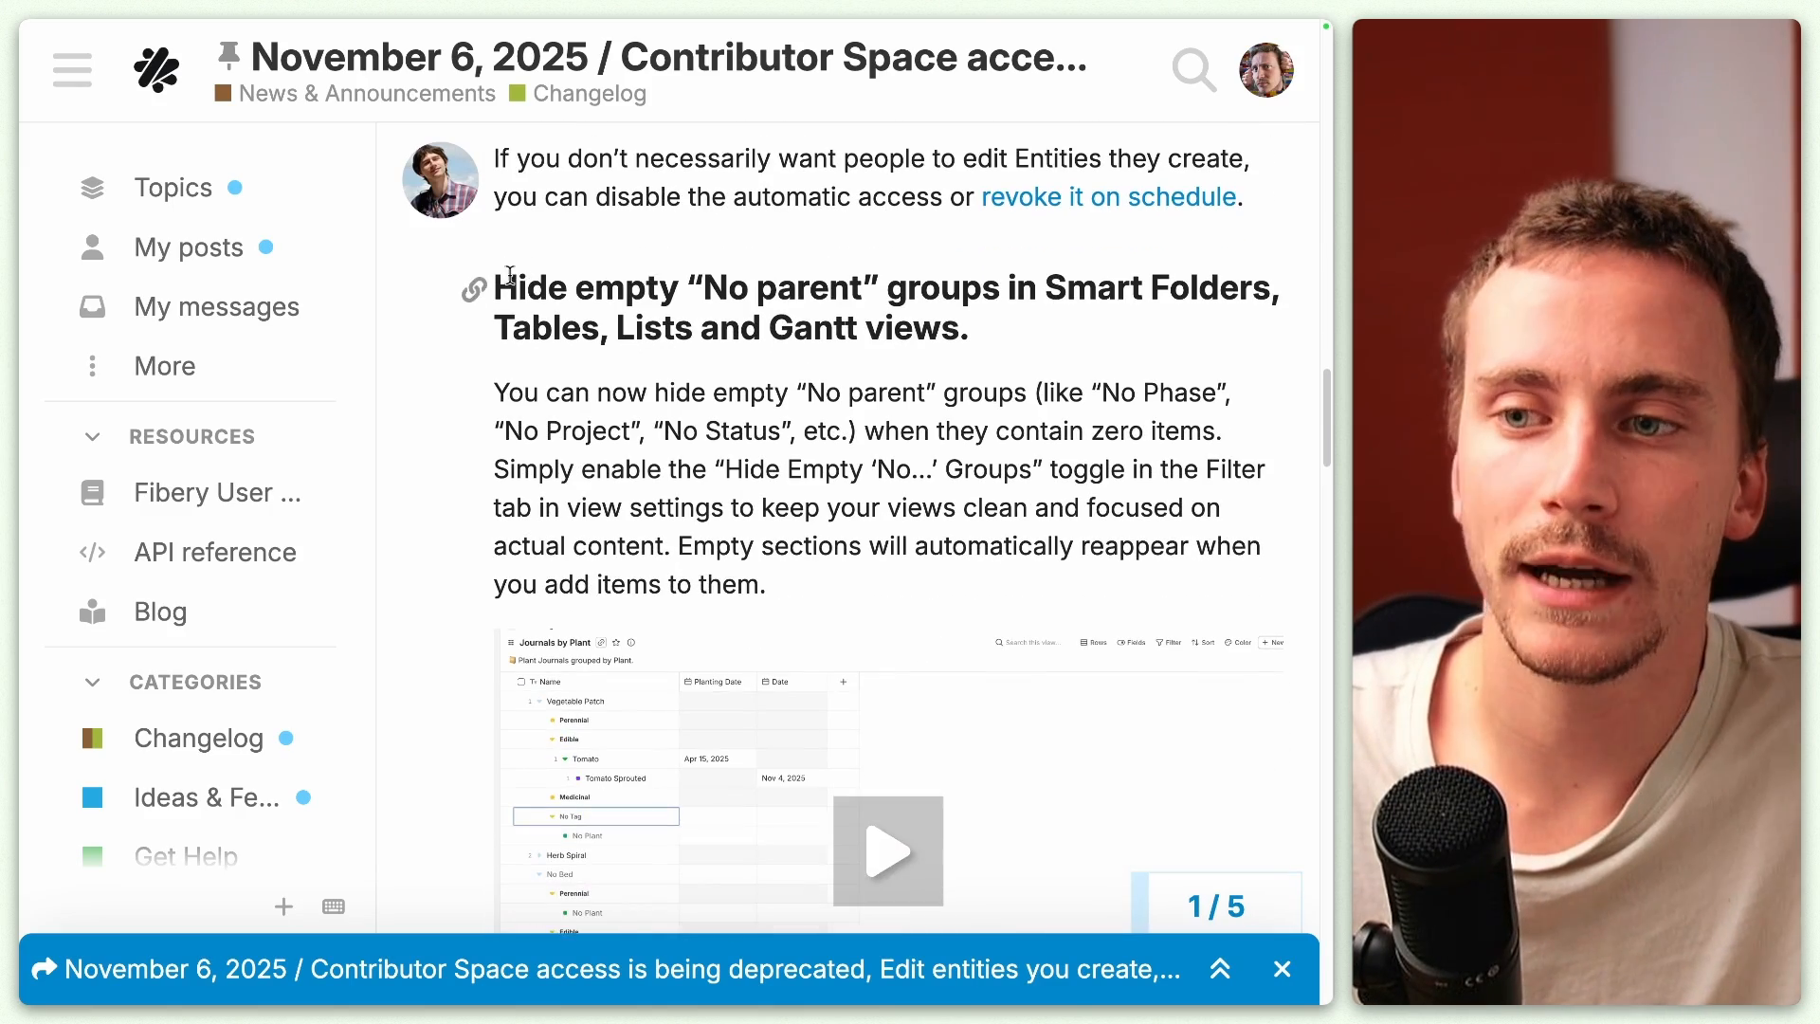
left_click_drag(527, 282, 1012, 323)
left_click(1013, 323)
scroll(853, 281, "down", 2)
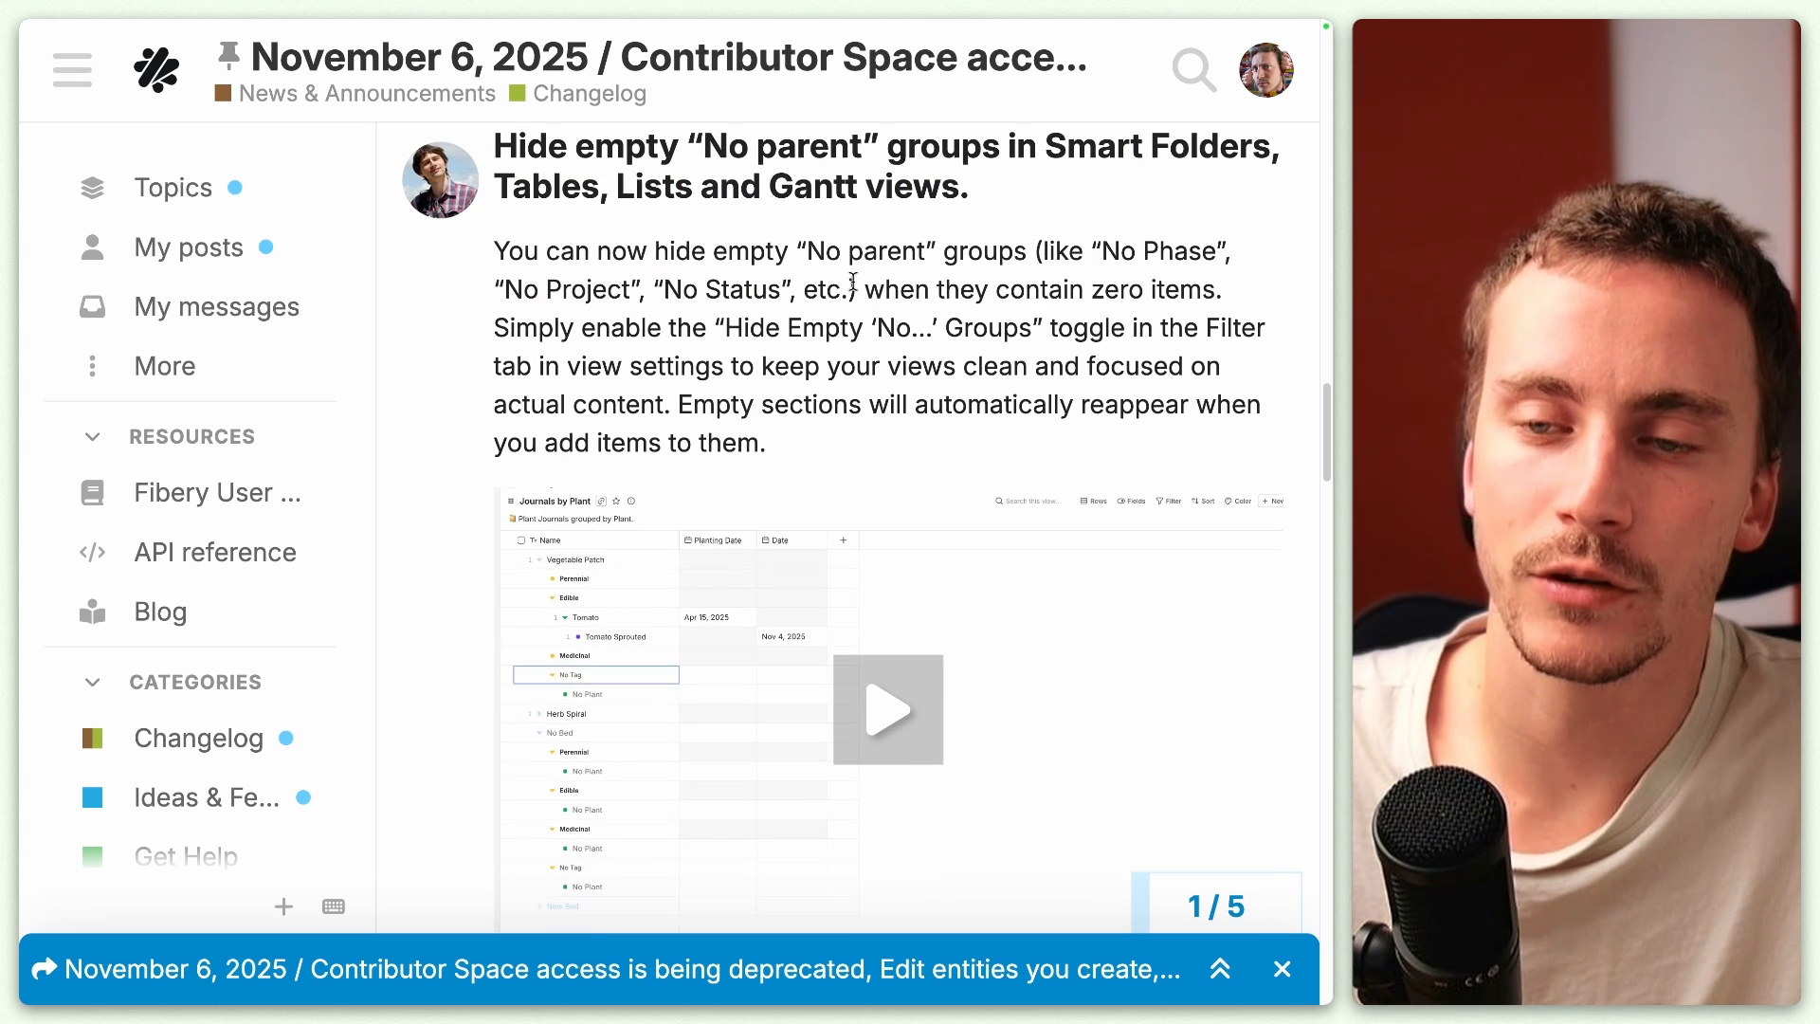
scroll(832, 337, "down", 2)
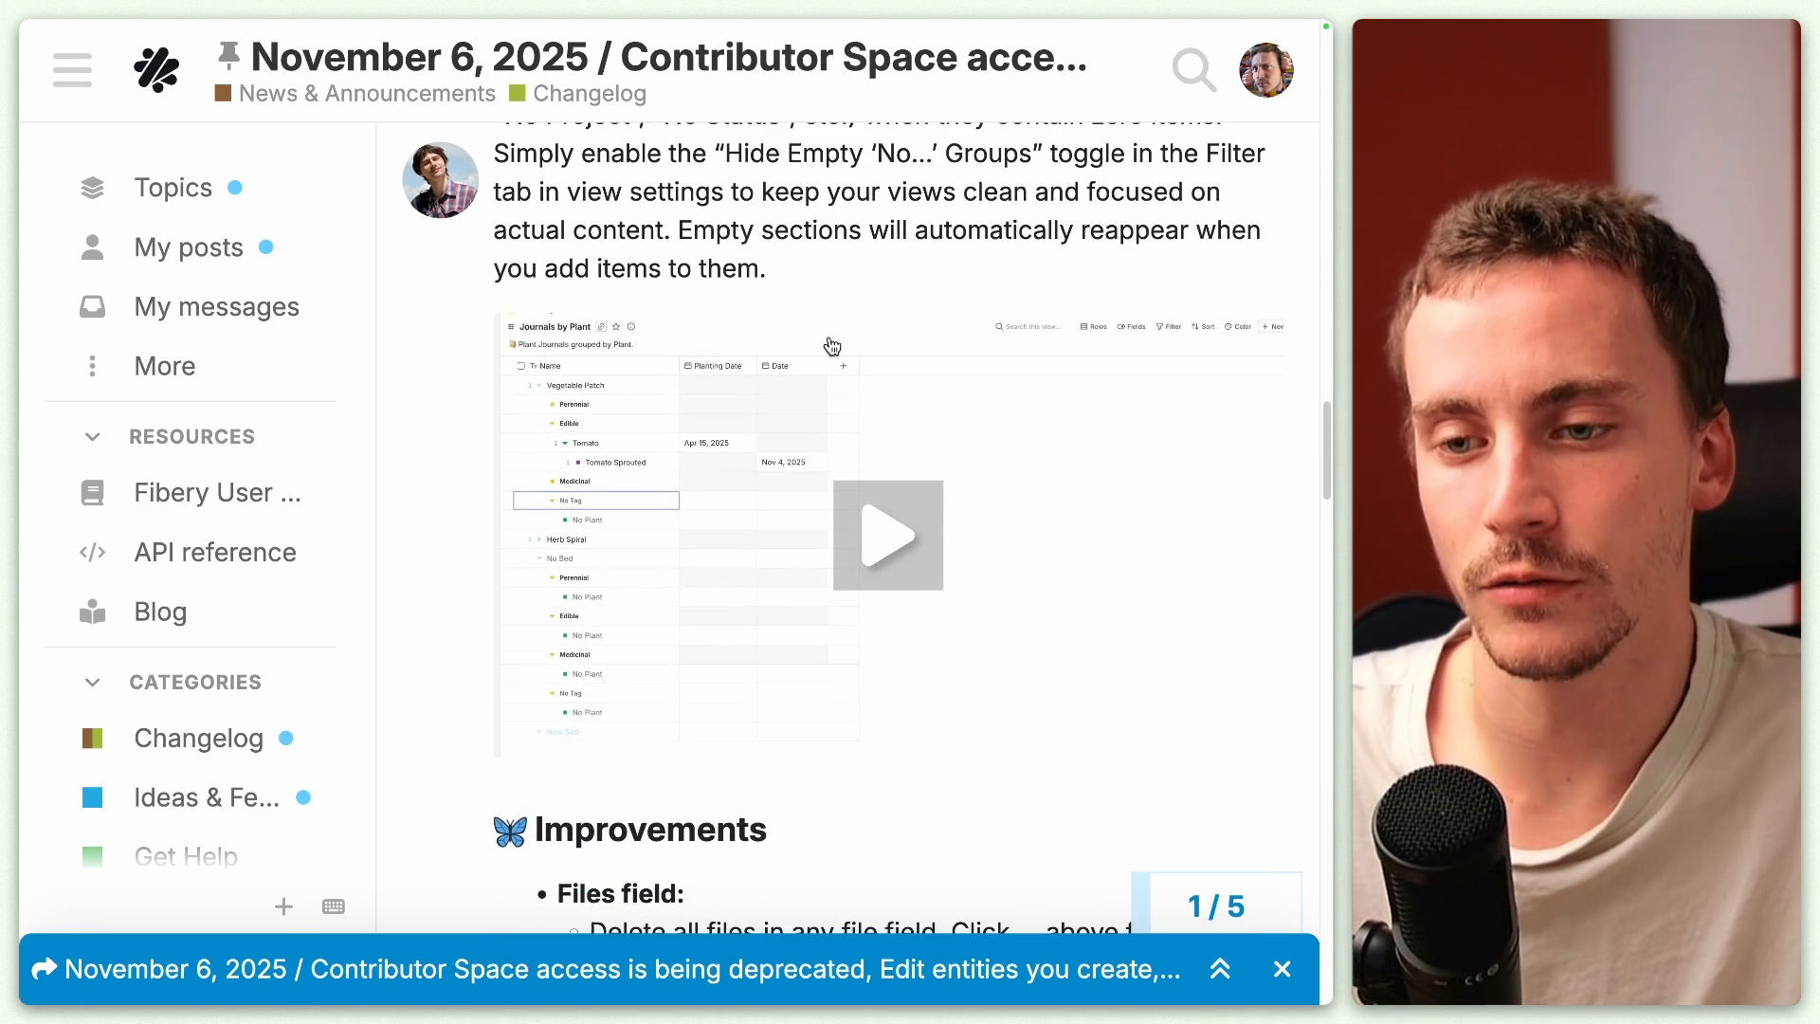
Step: Back in Fibery, create a table view in Update Sandbox with CLient rows and Task rows nested below
key("alt+Tab")
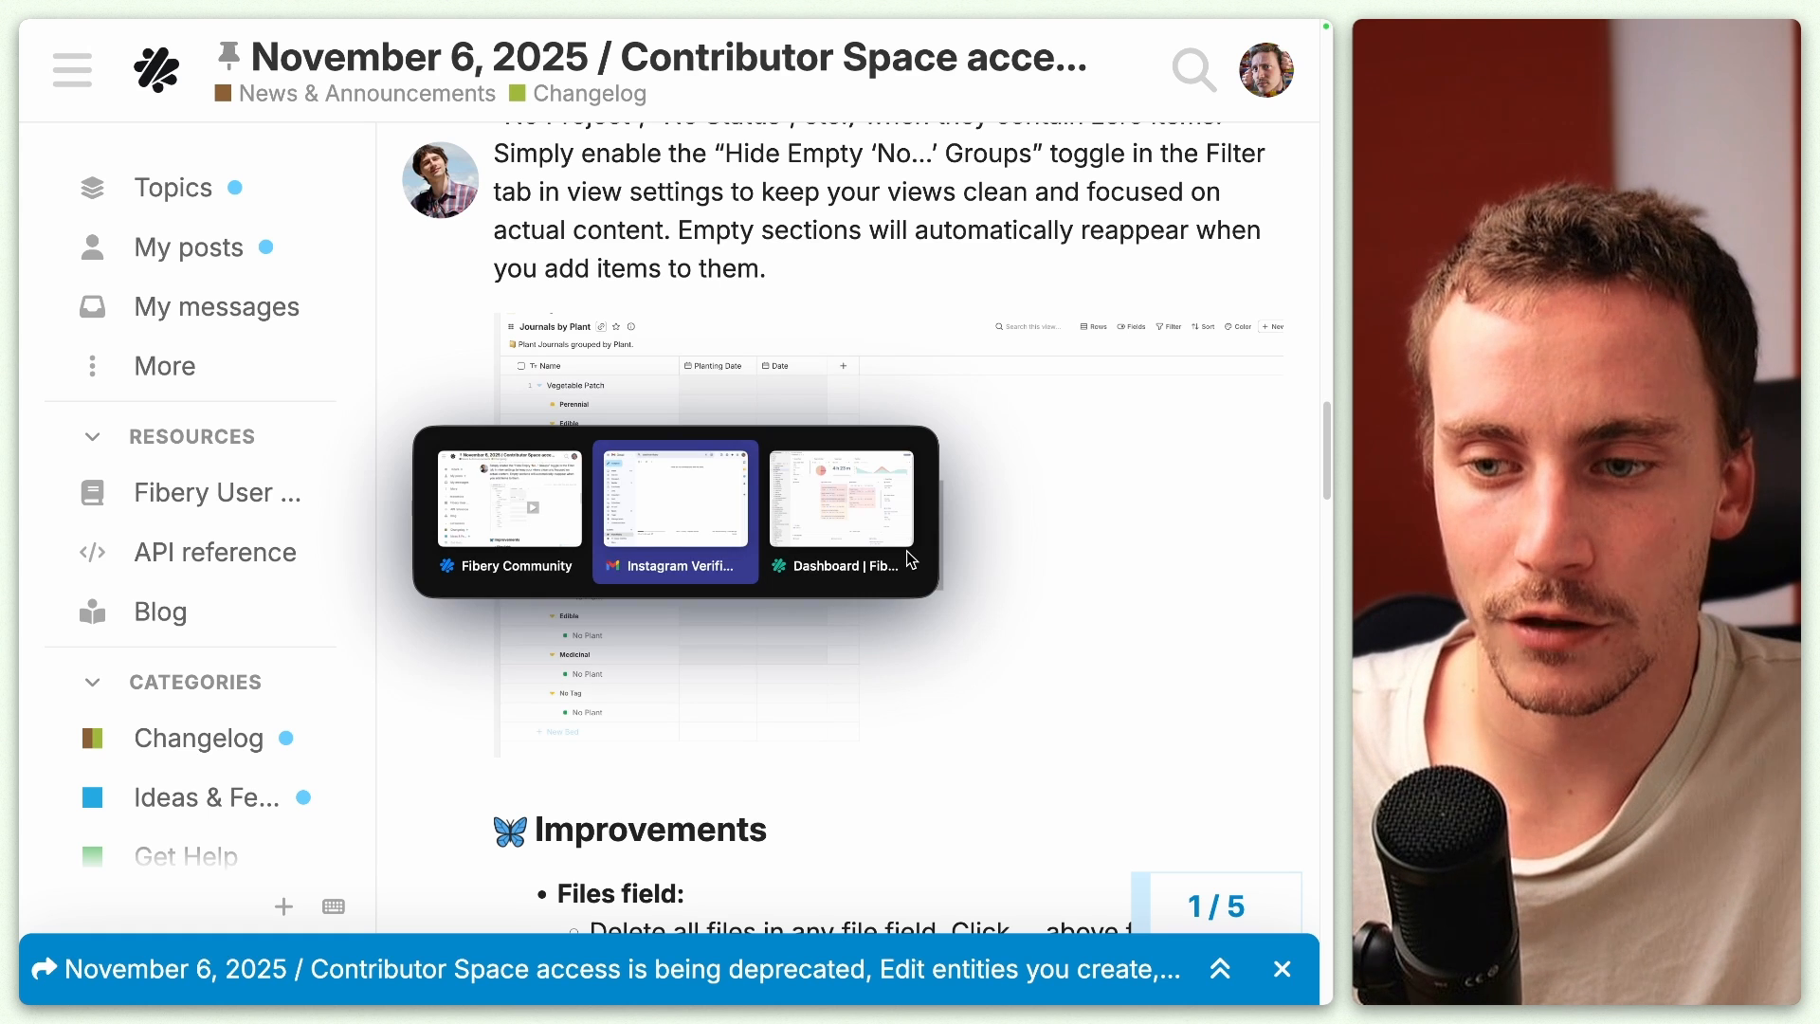
key("Escape")
key("ctrl+Left")
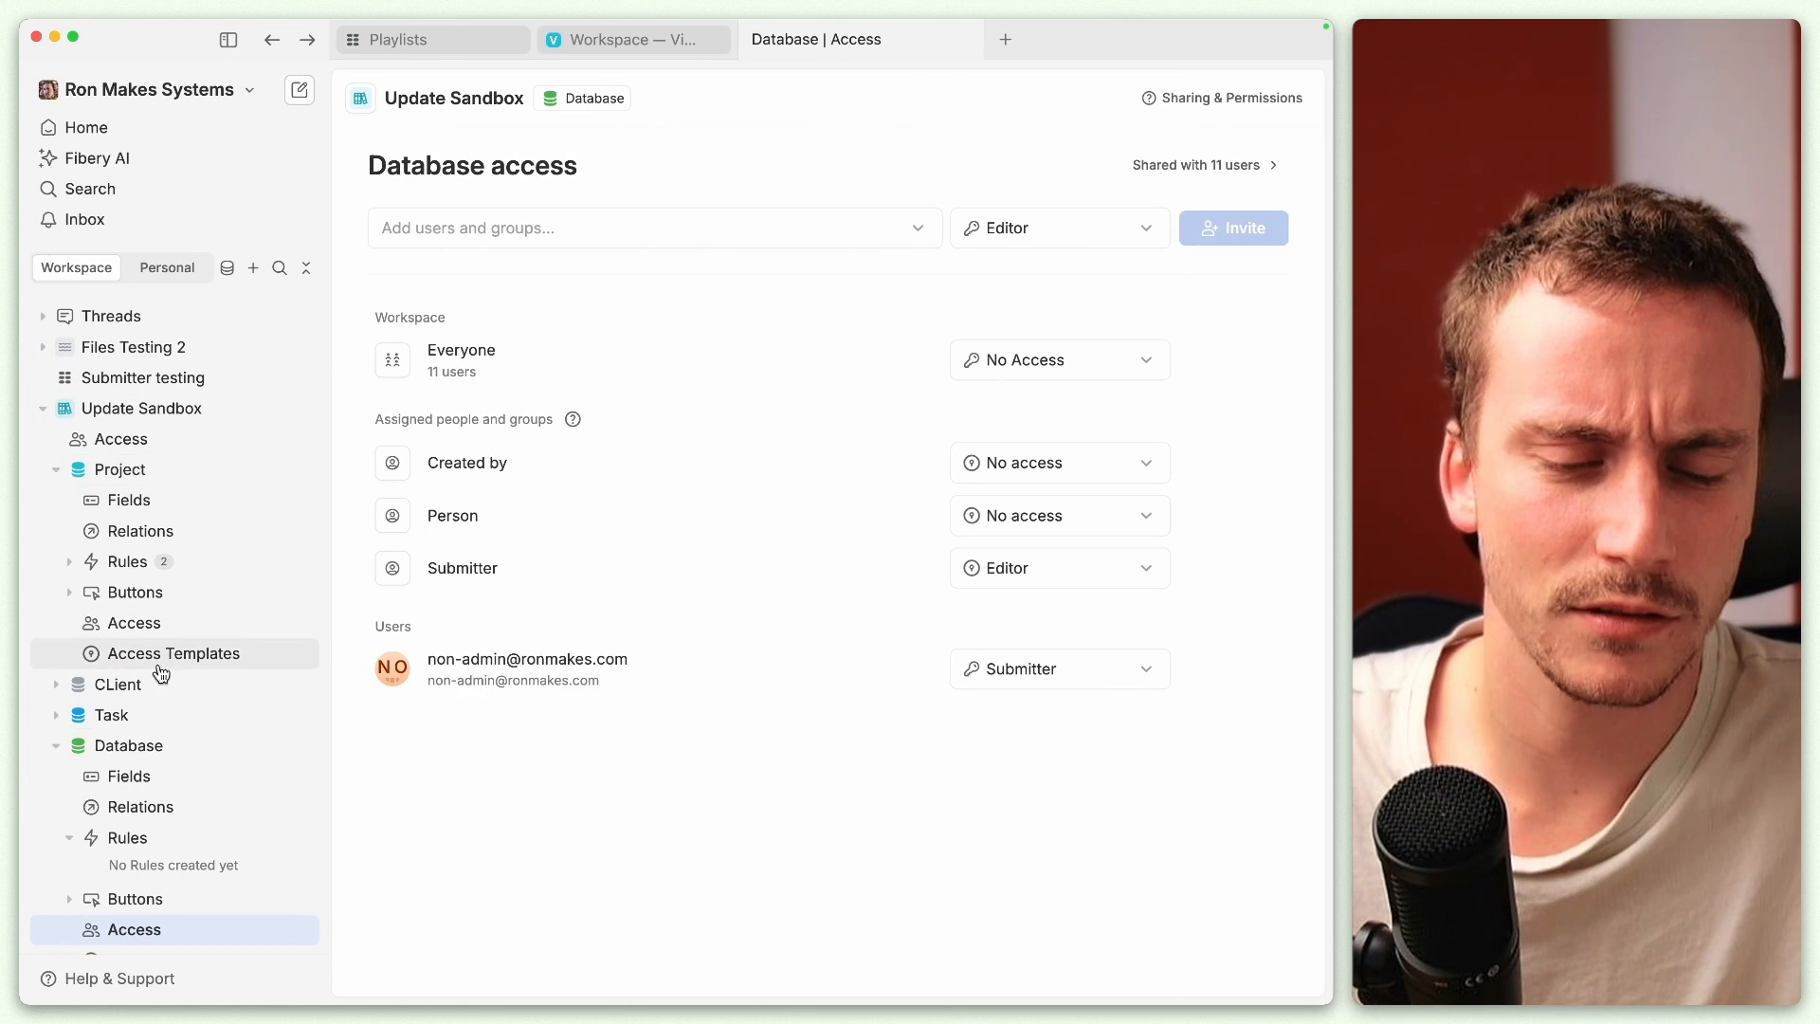
left_click(303, 408)
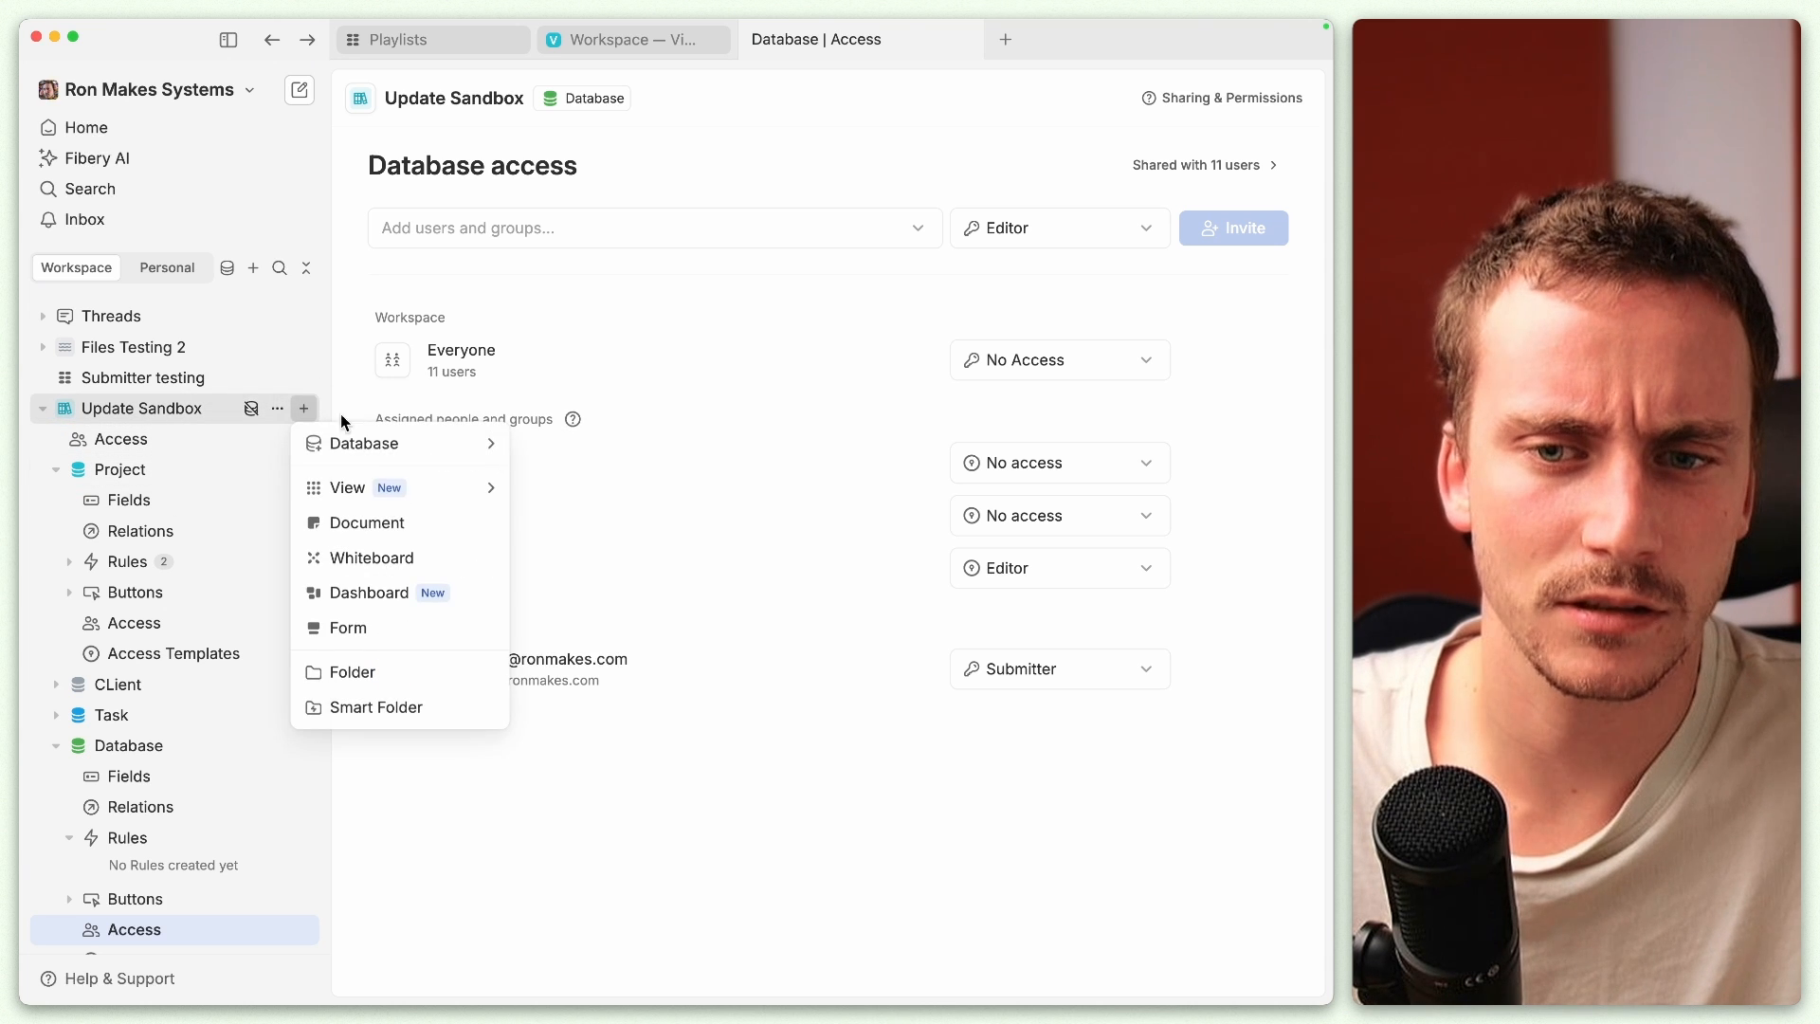
mouse_move(446, 488)
left_click(557, 526)
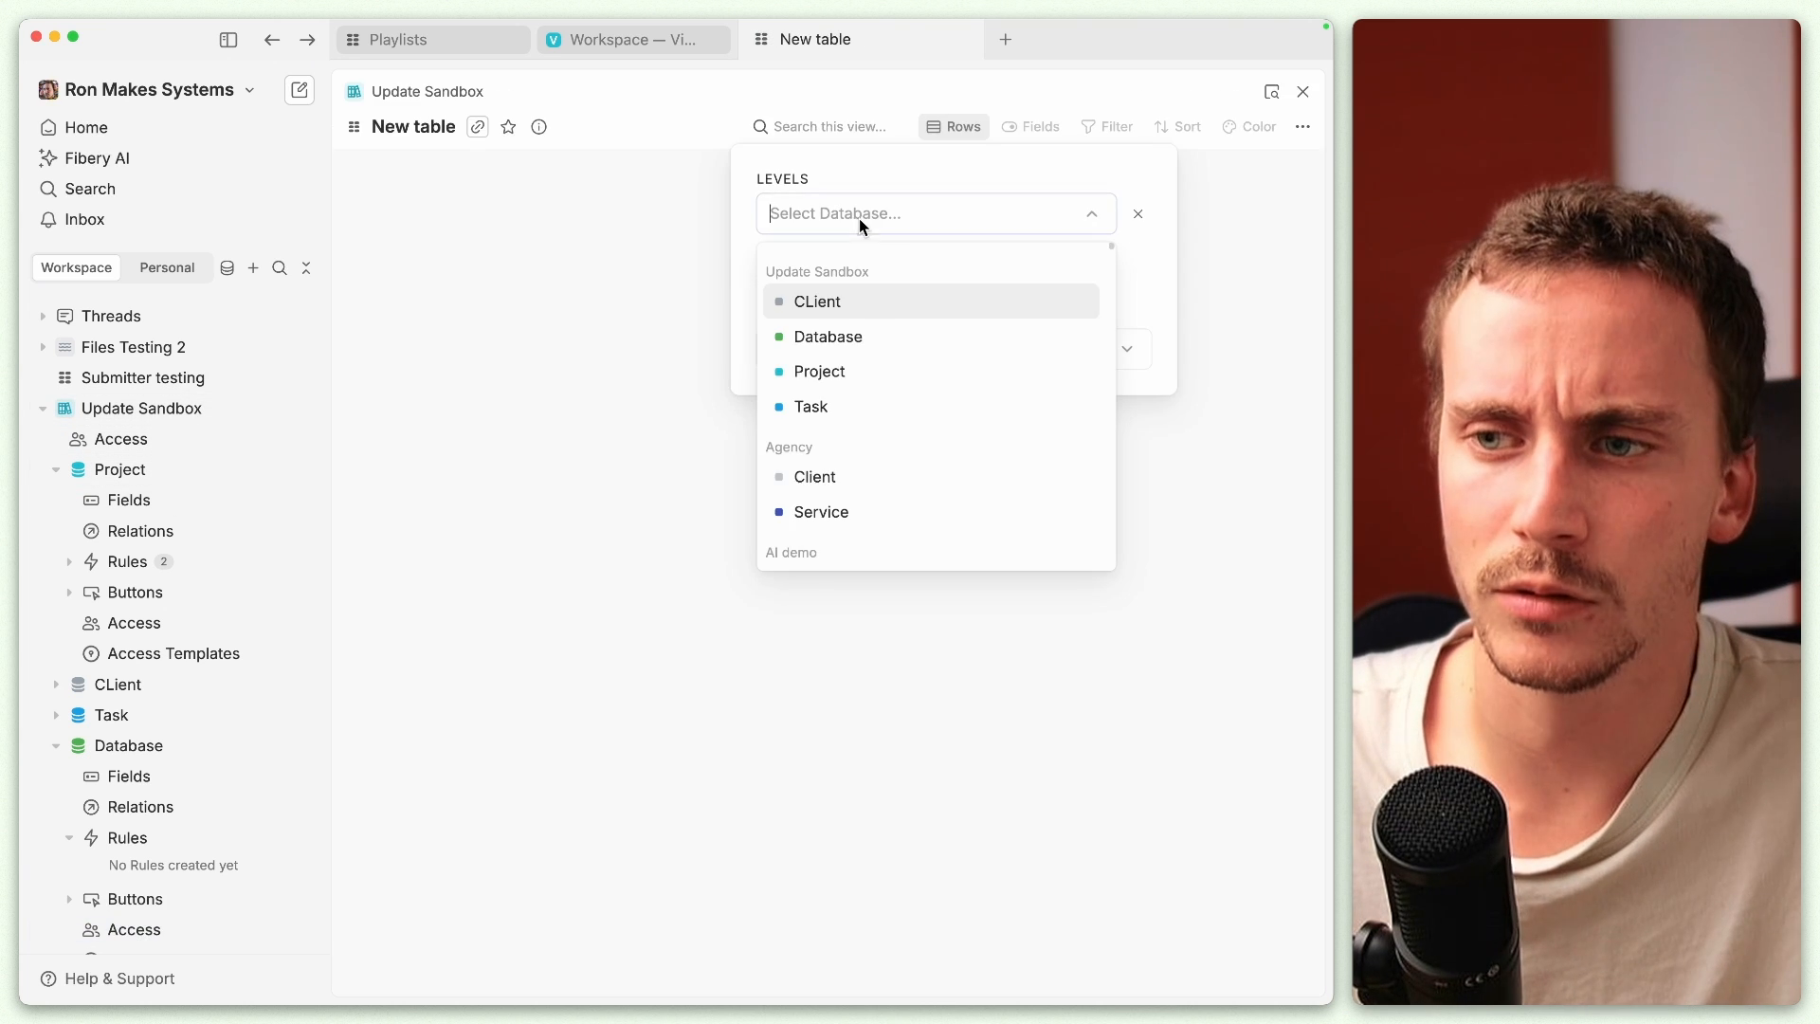
left_click(863, 318)
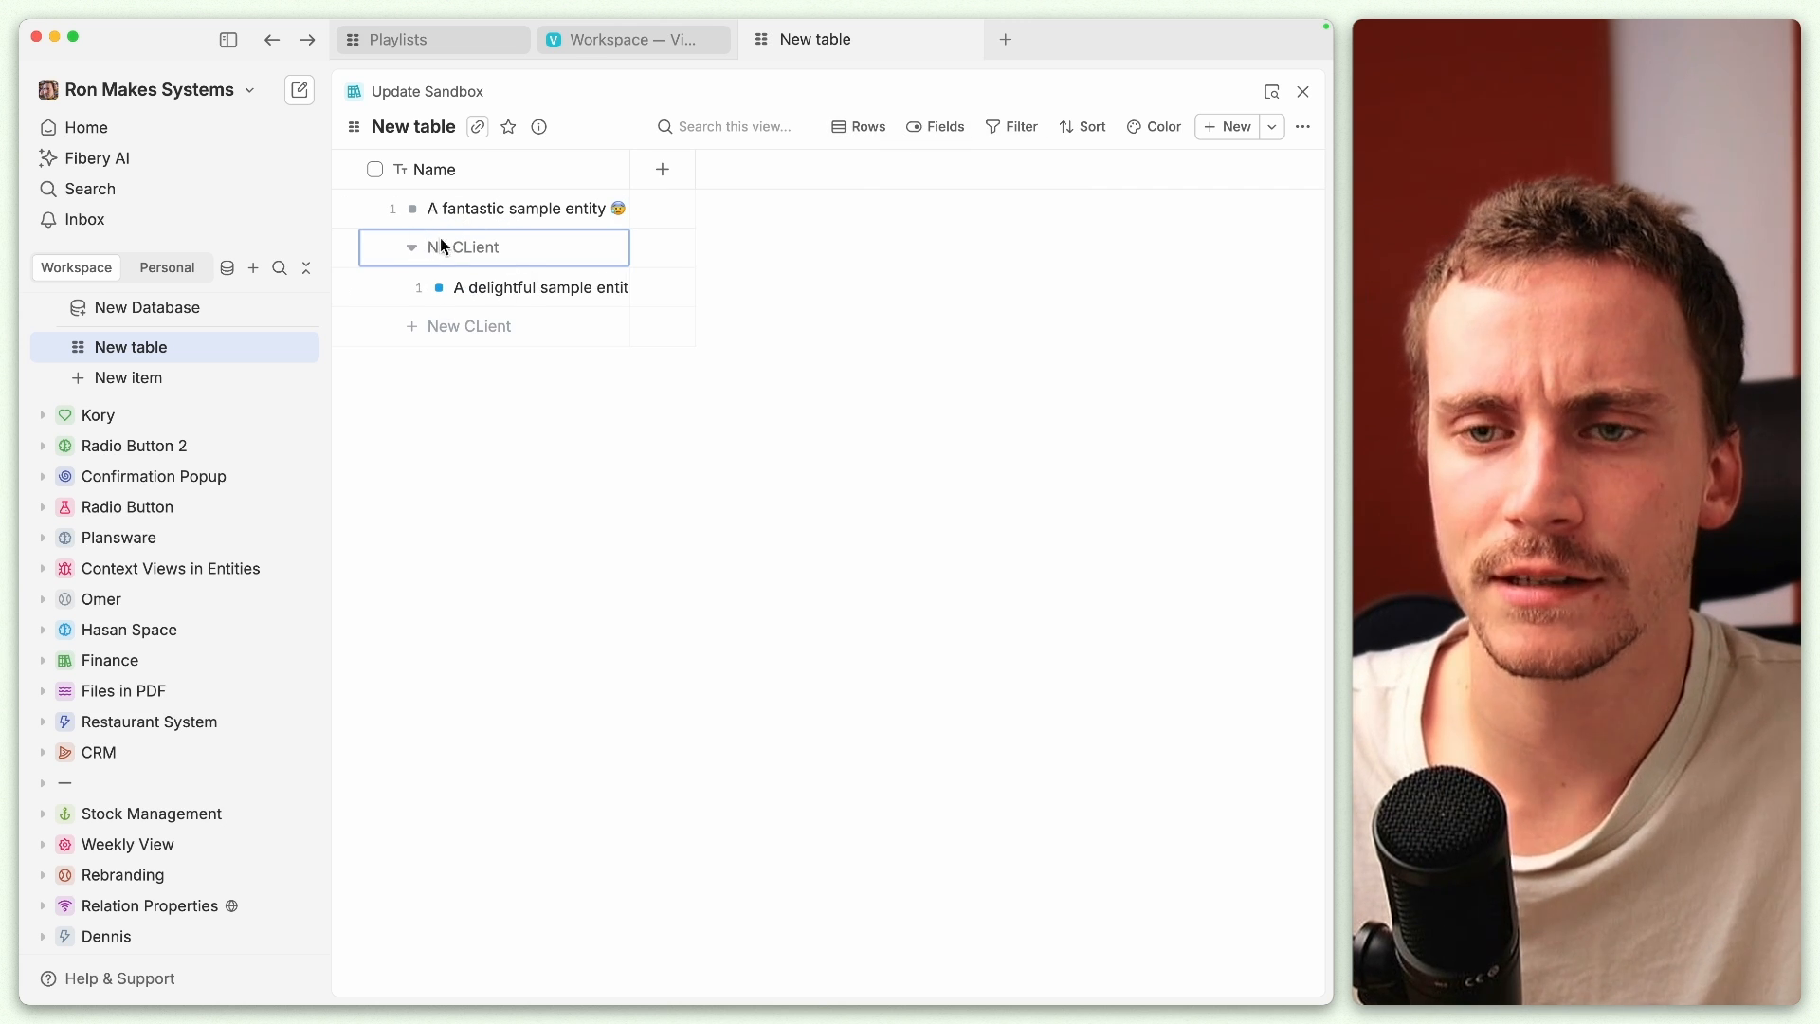
Step: Delete the task "A delightful sample entity" from the No CLient group of the new table
left_click(1012, 126)
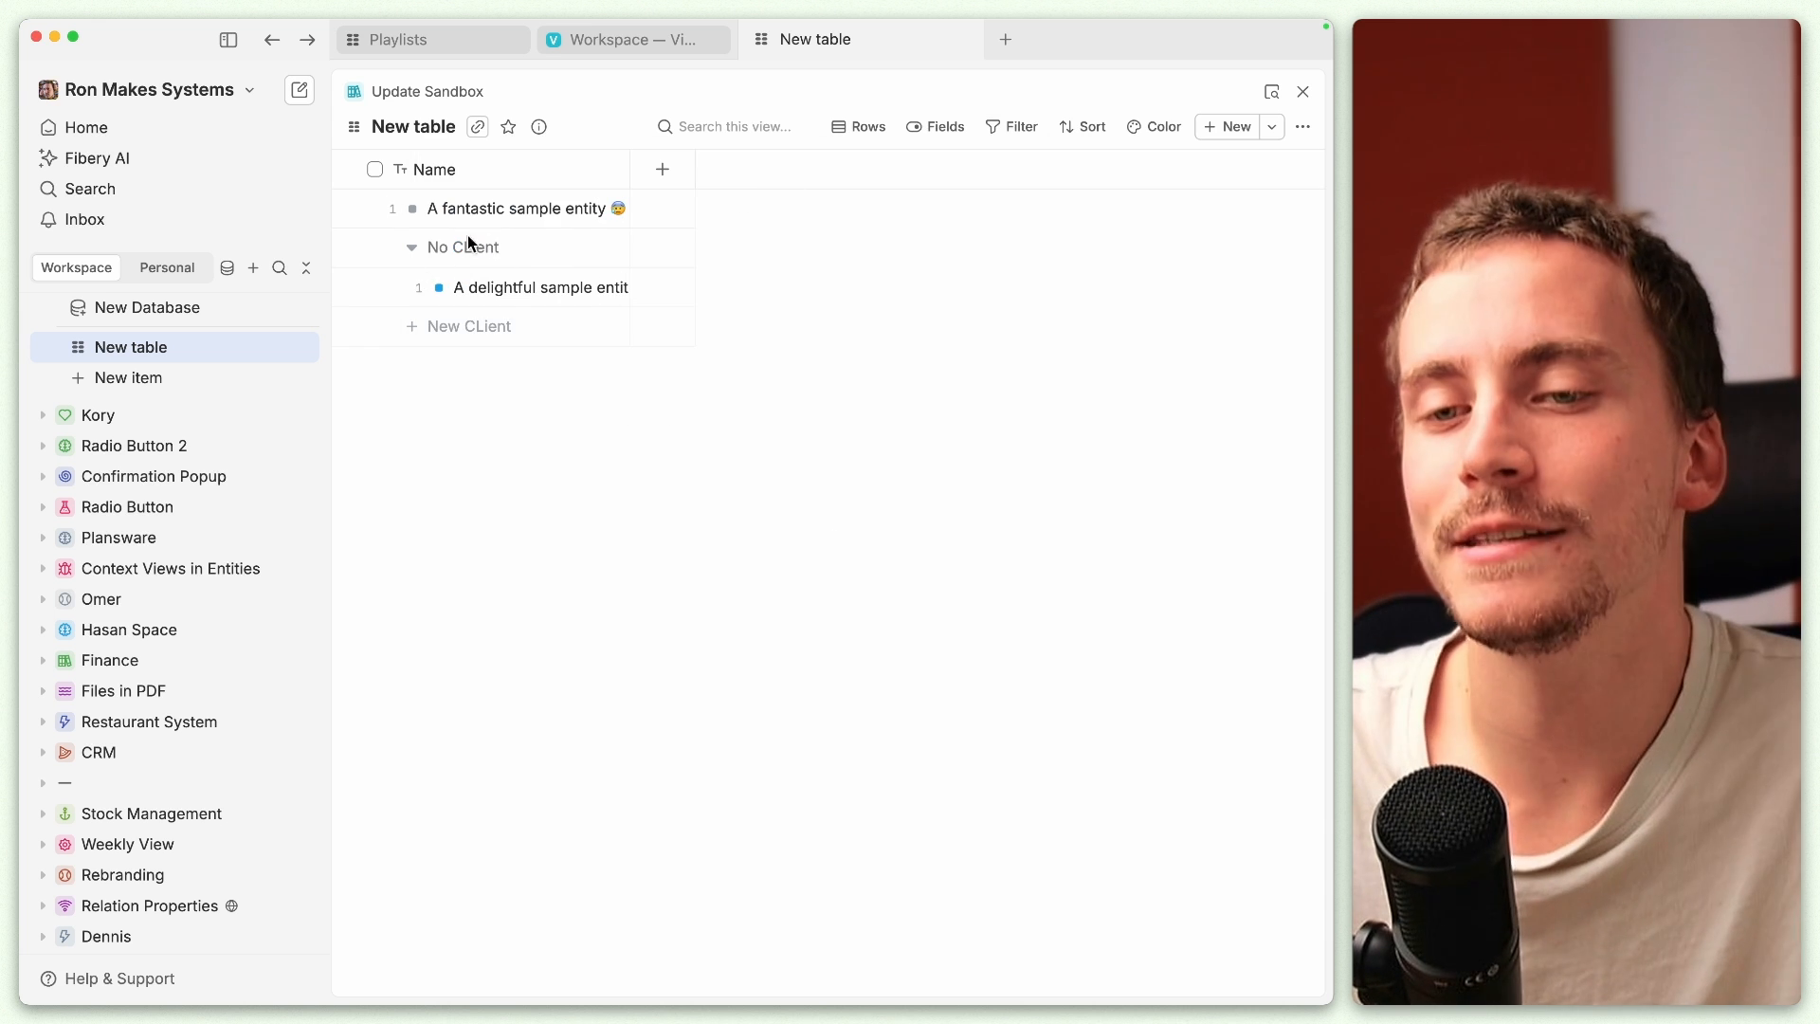
left_click(537, 297)
right_click(535, 295)
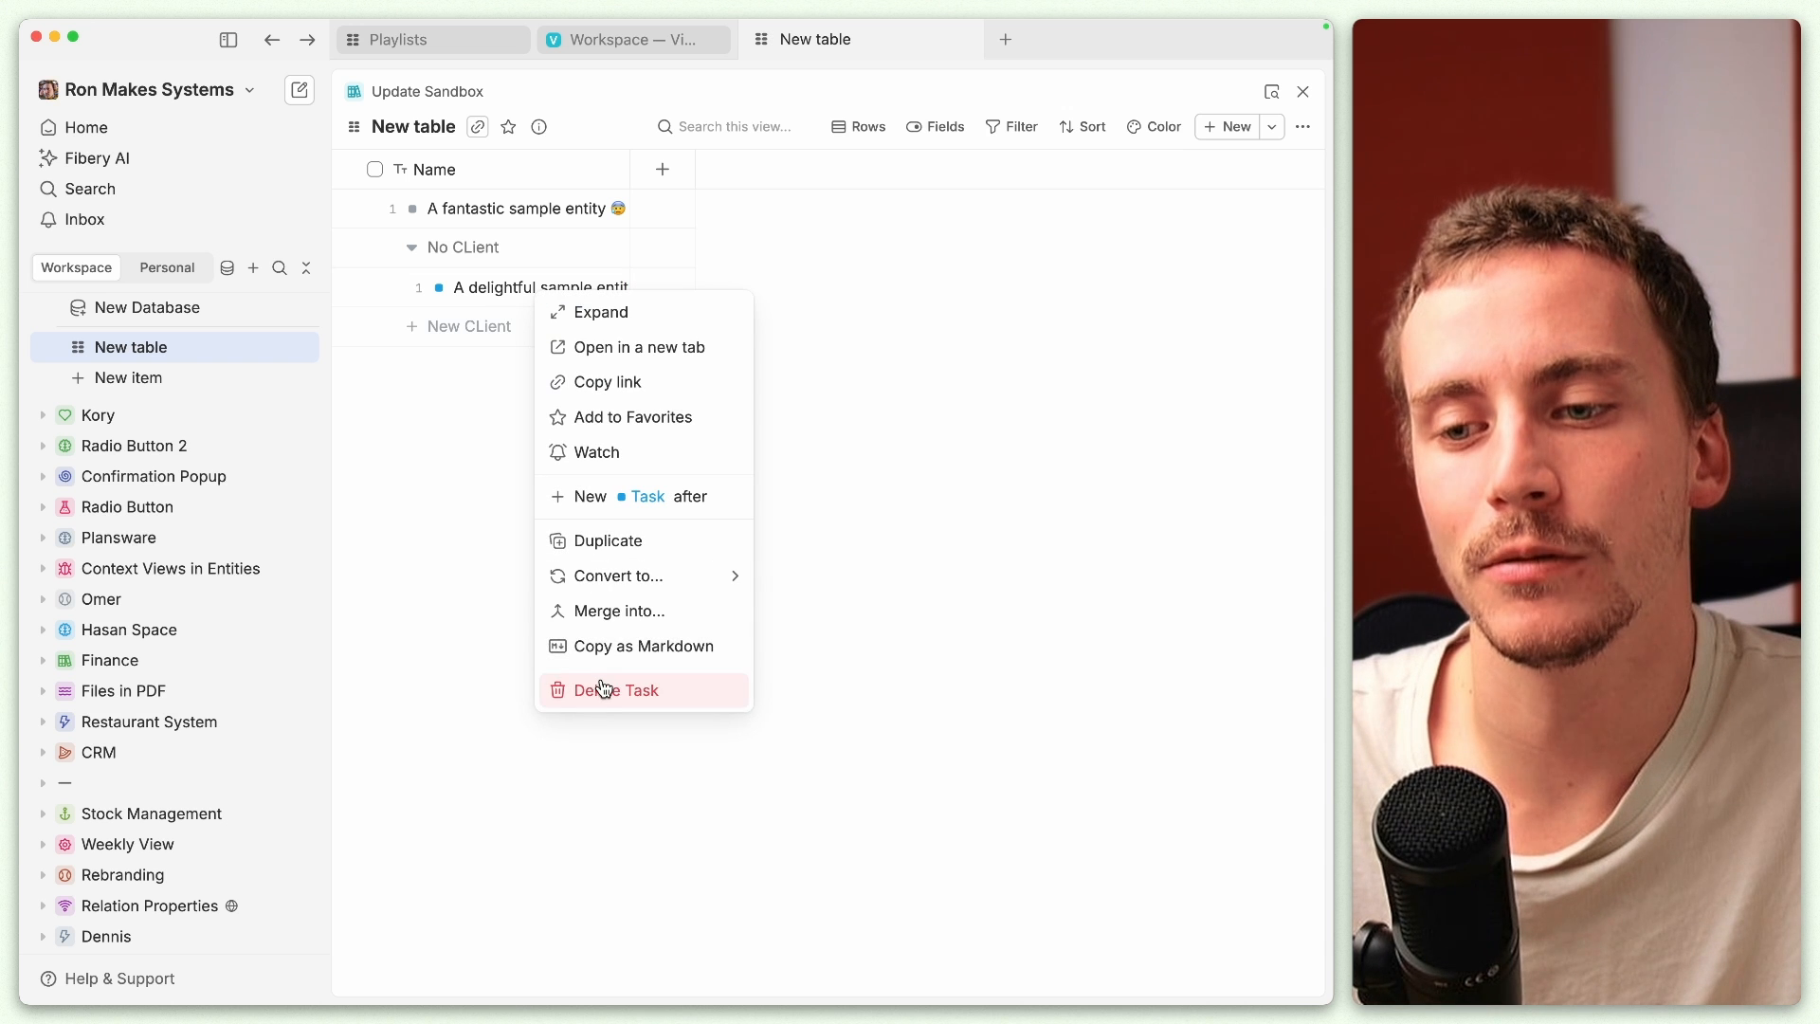
left_click(637, 690)
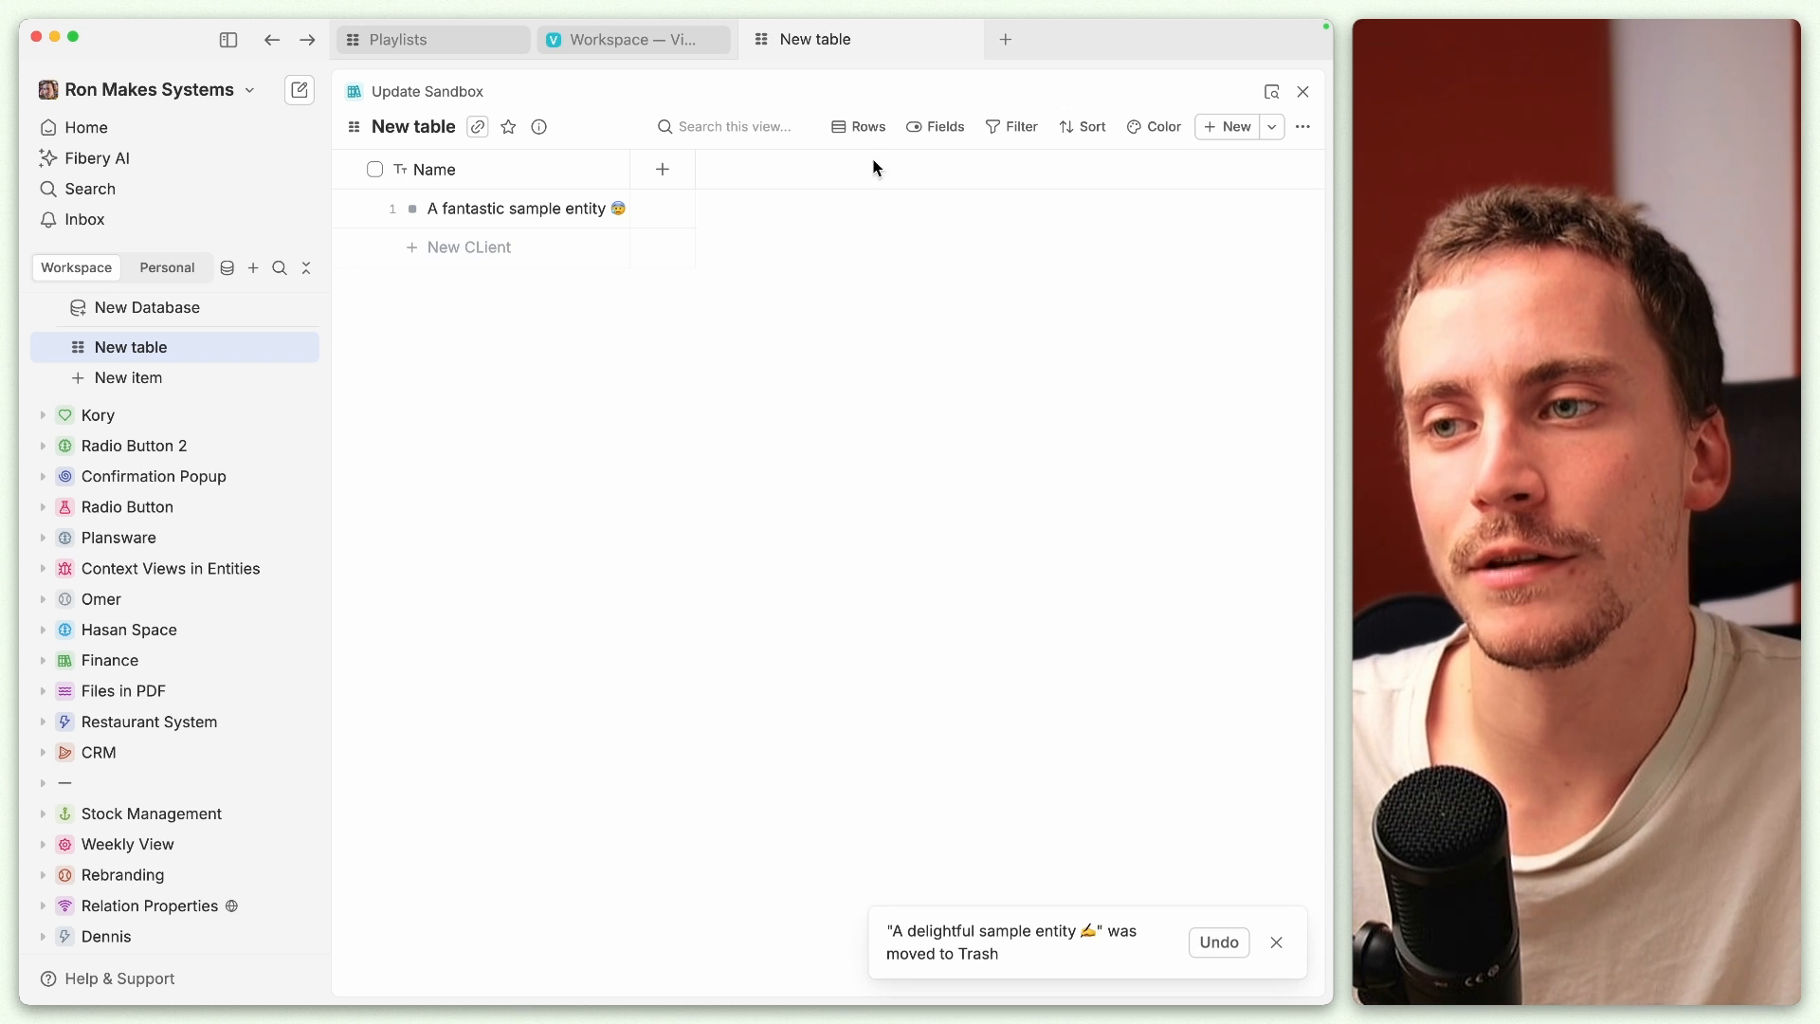
Step: Turn off hiding of empty "No..." groups in the table's filter settings, and view the No CLient group's creation options
left_click(1011, 126)
left_click(648, 534)
left_click(597, 648)
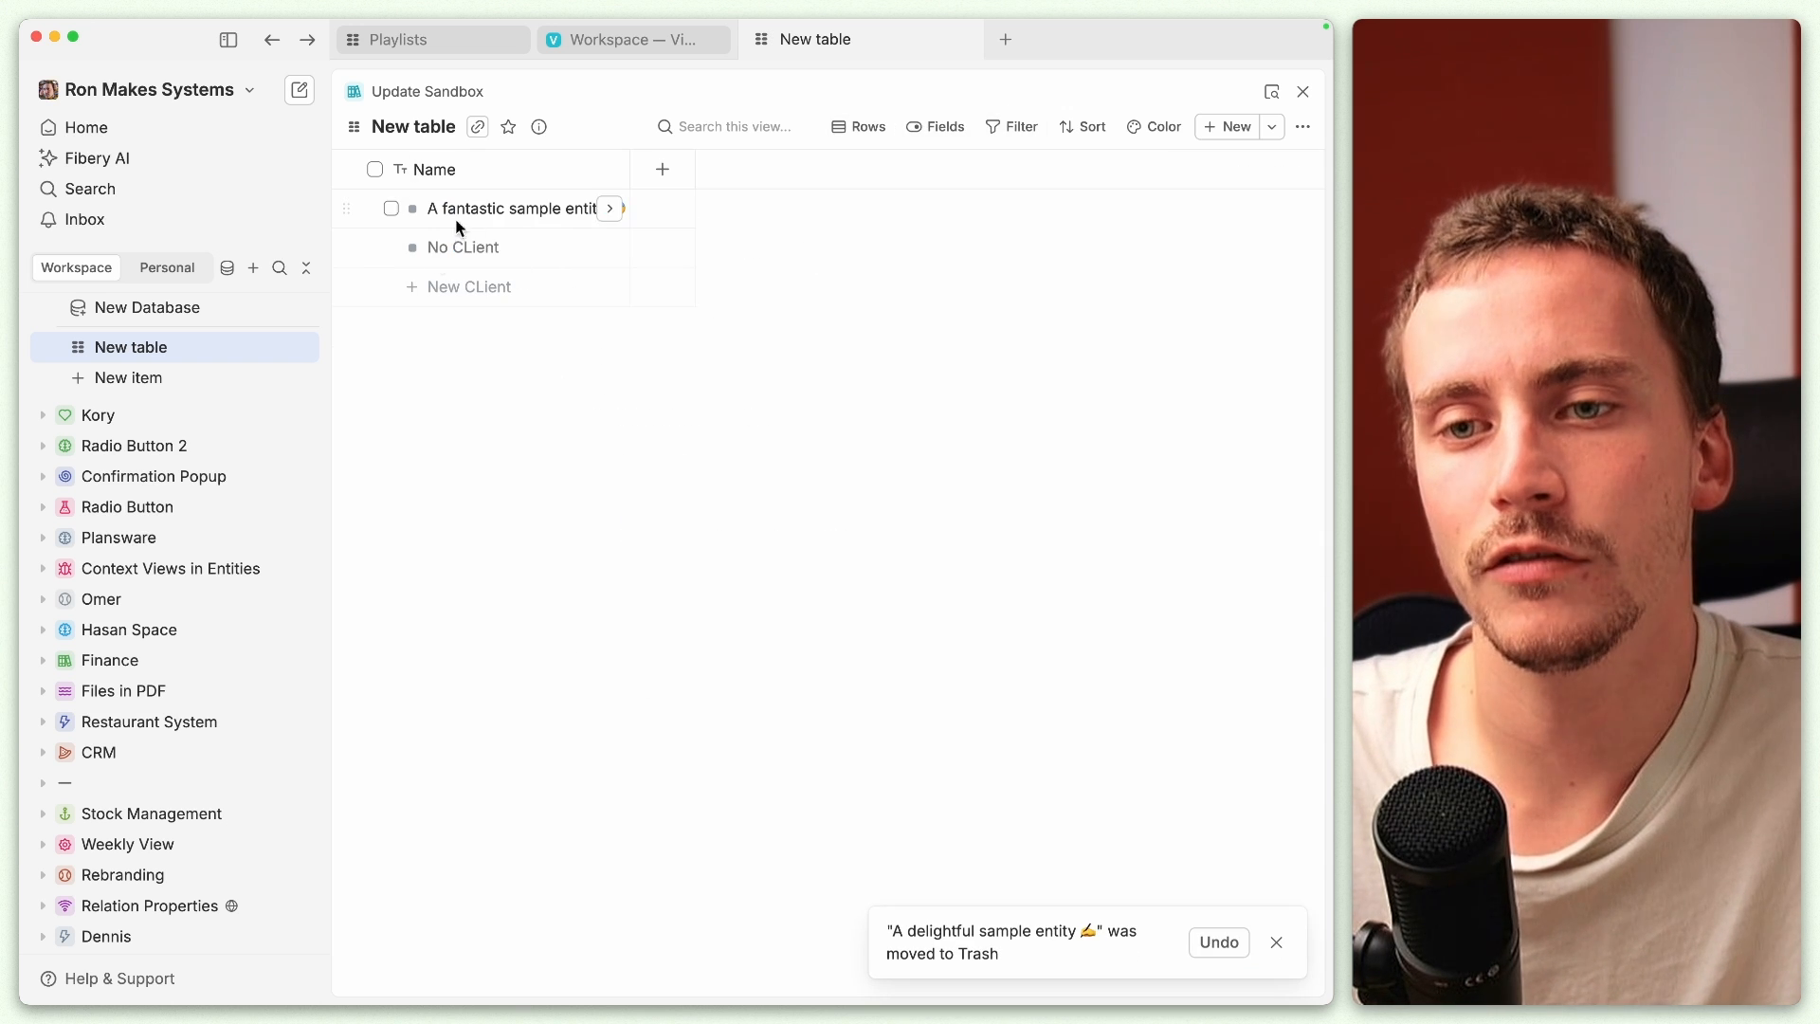
mouse_move(559, 273)
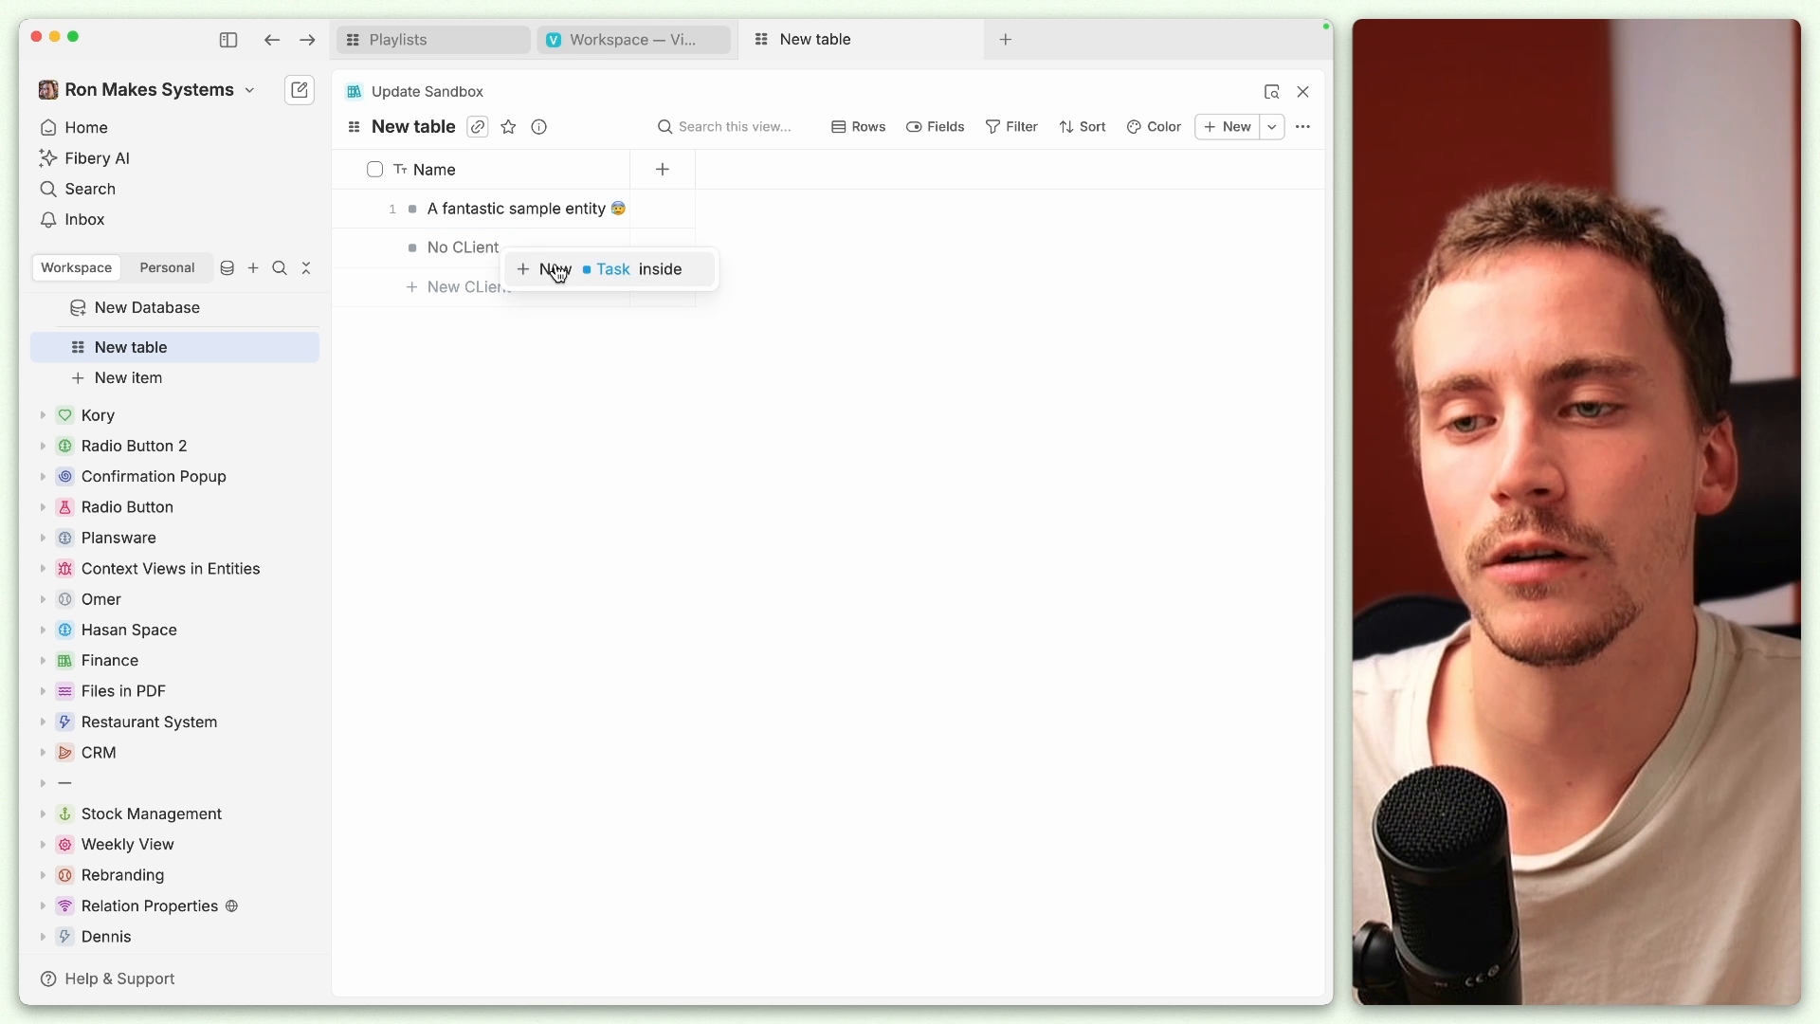
left_click(461, 539)
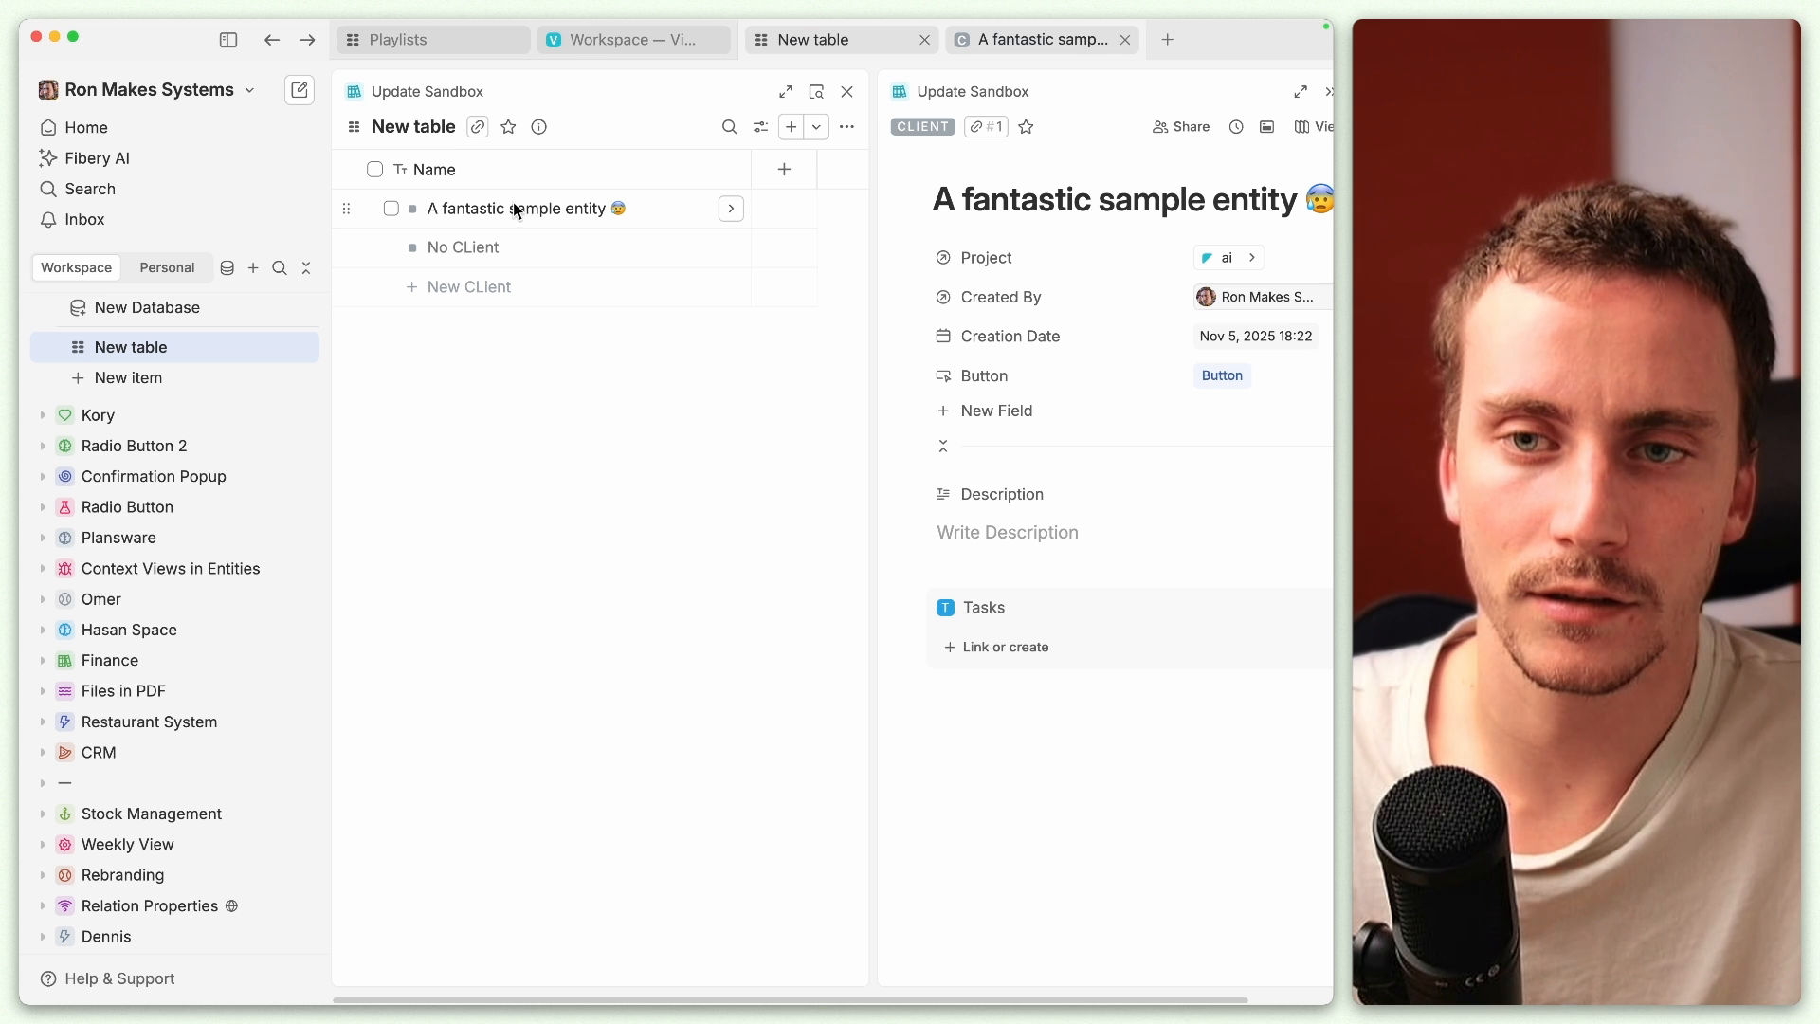
Step: Create a task named "test" inside the CLient "A fantastic sample entity" and open it
right_click(521, 206)
mouse_move(663, 411)
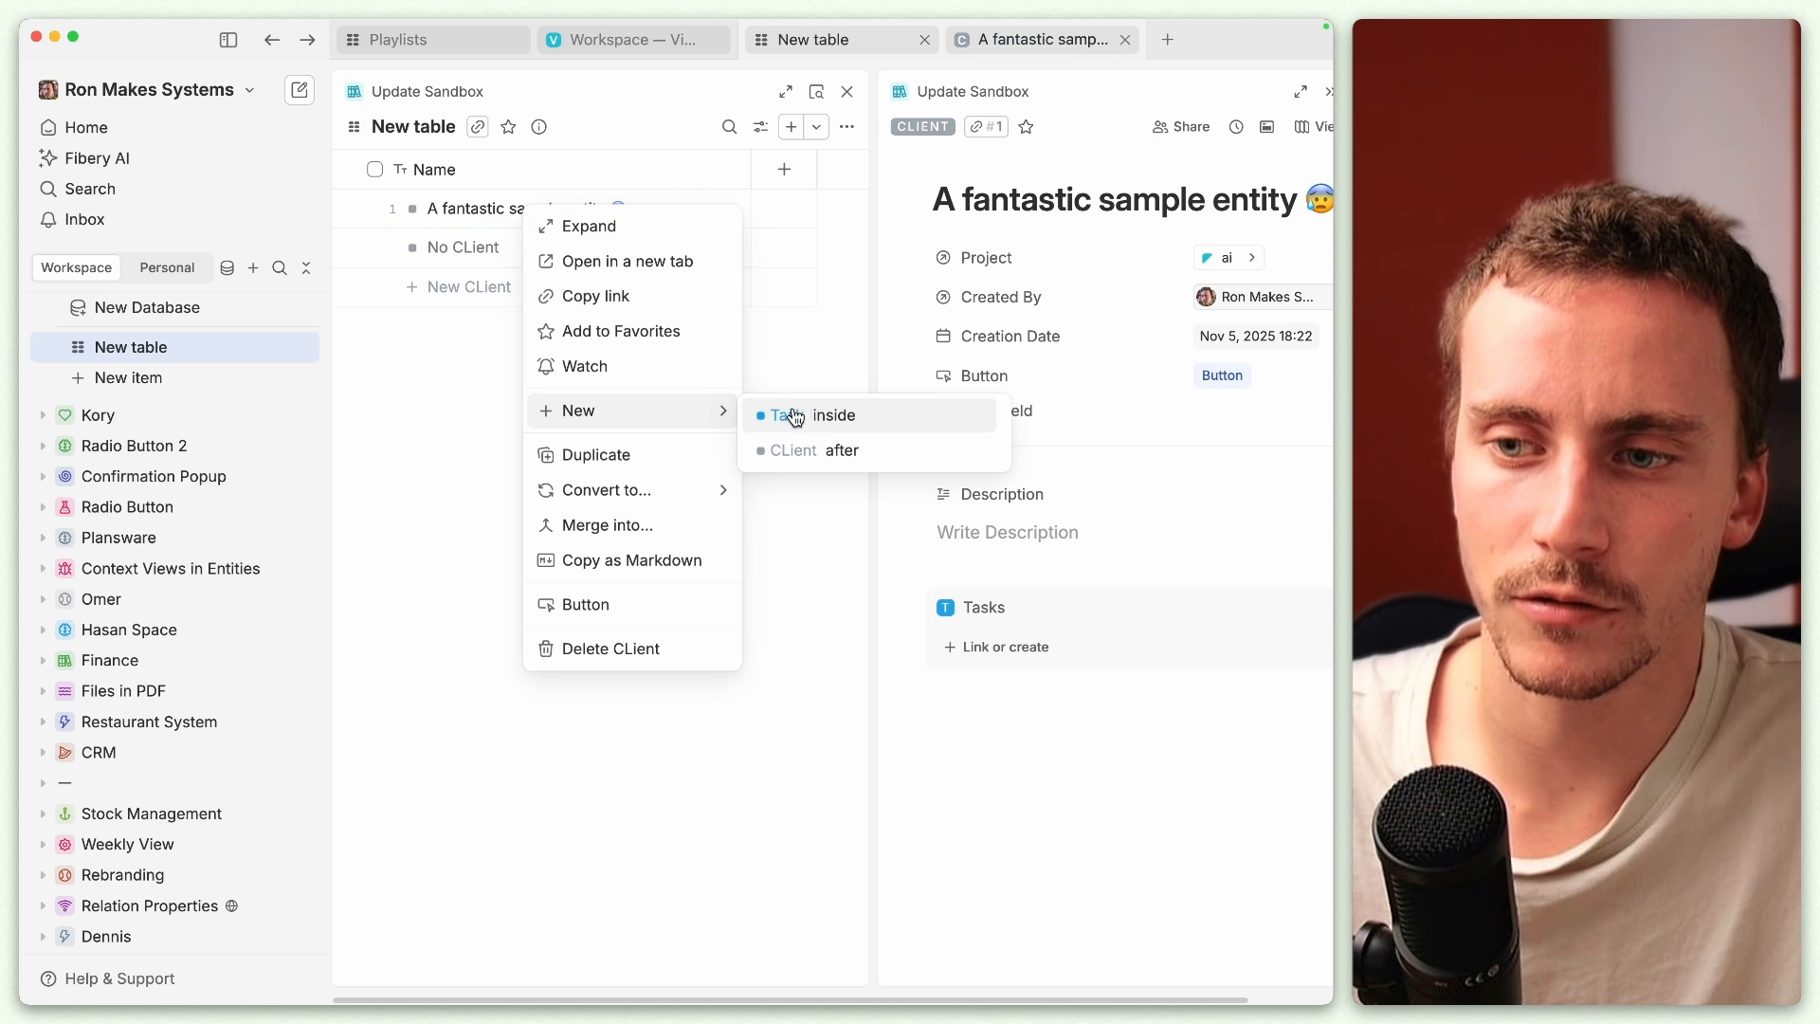
left_click(794, 418)
type("test")
key("Return")
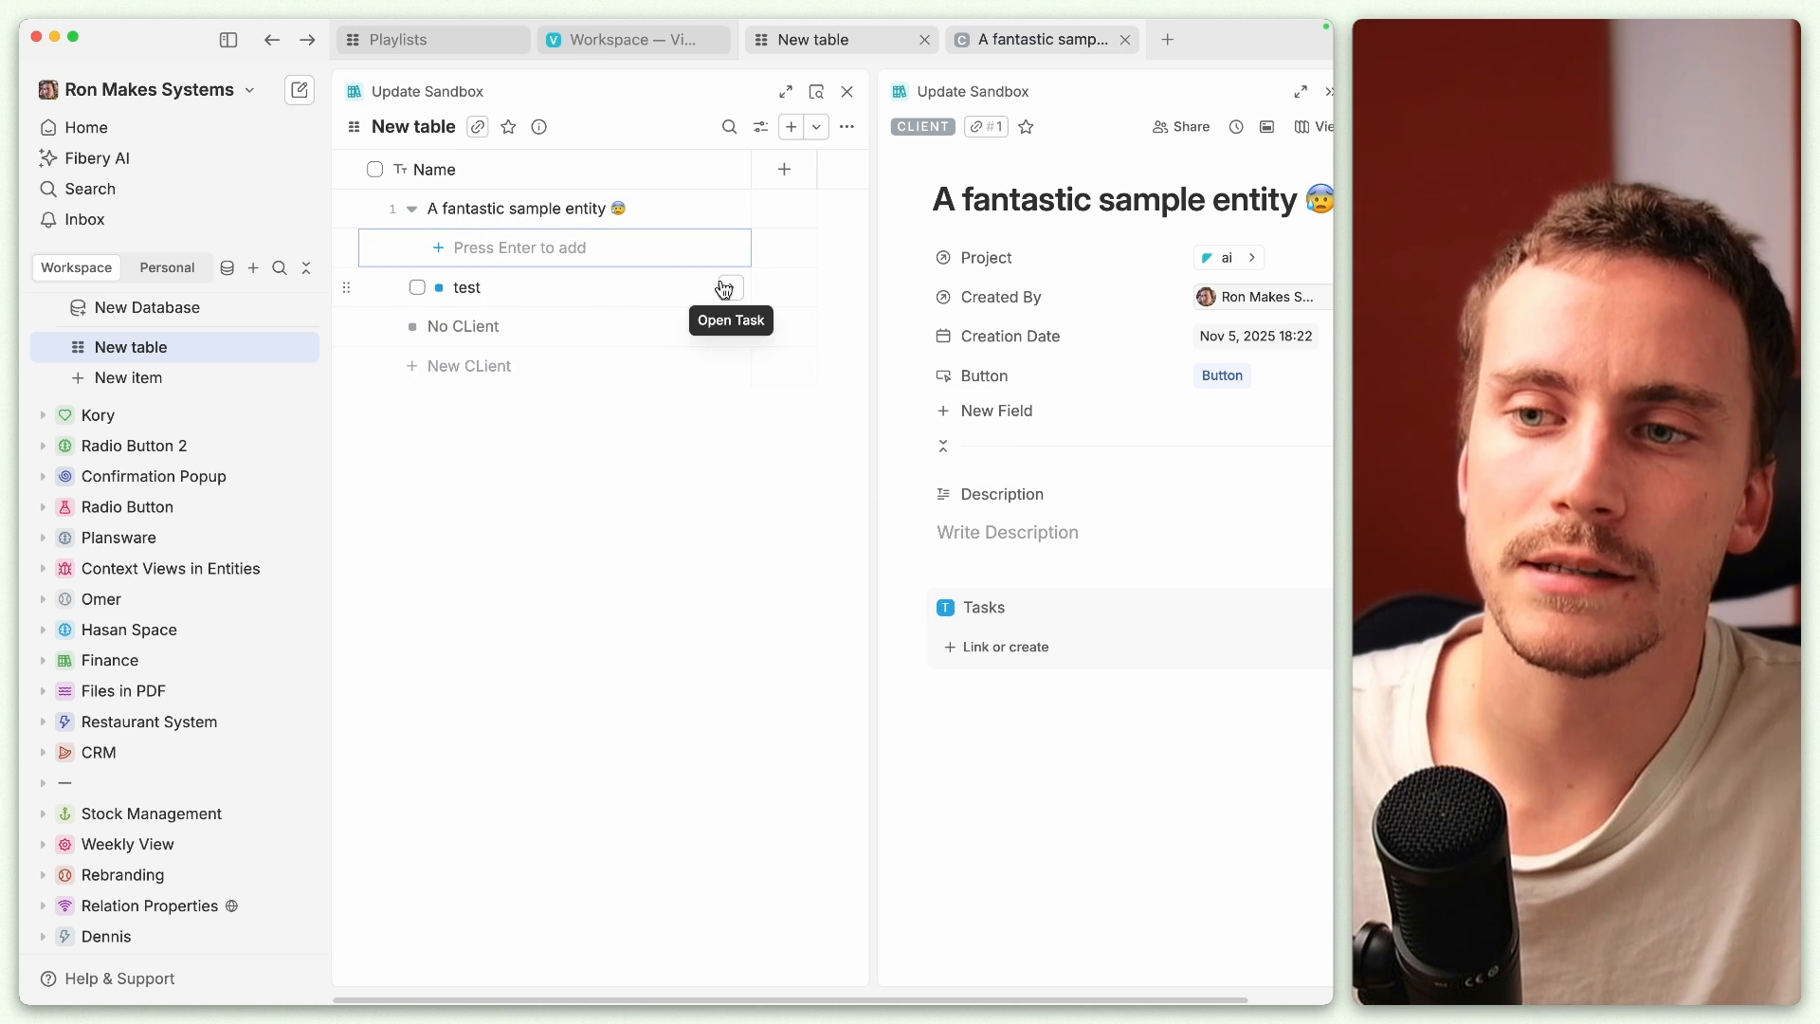
left_click(731, 247)
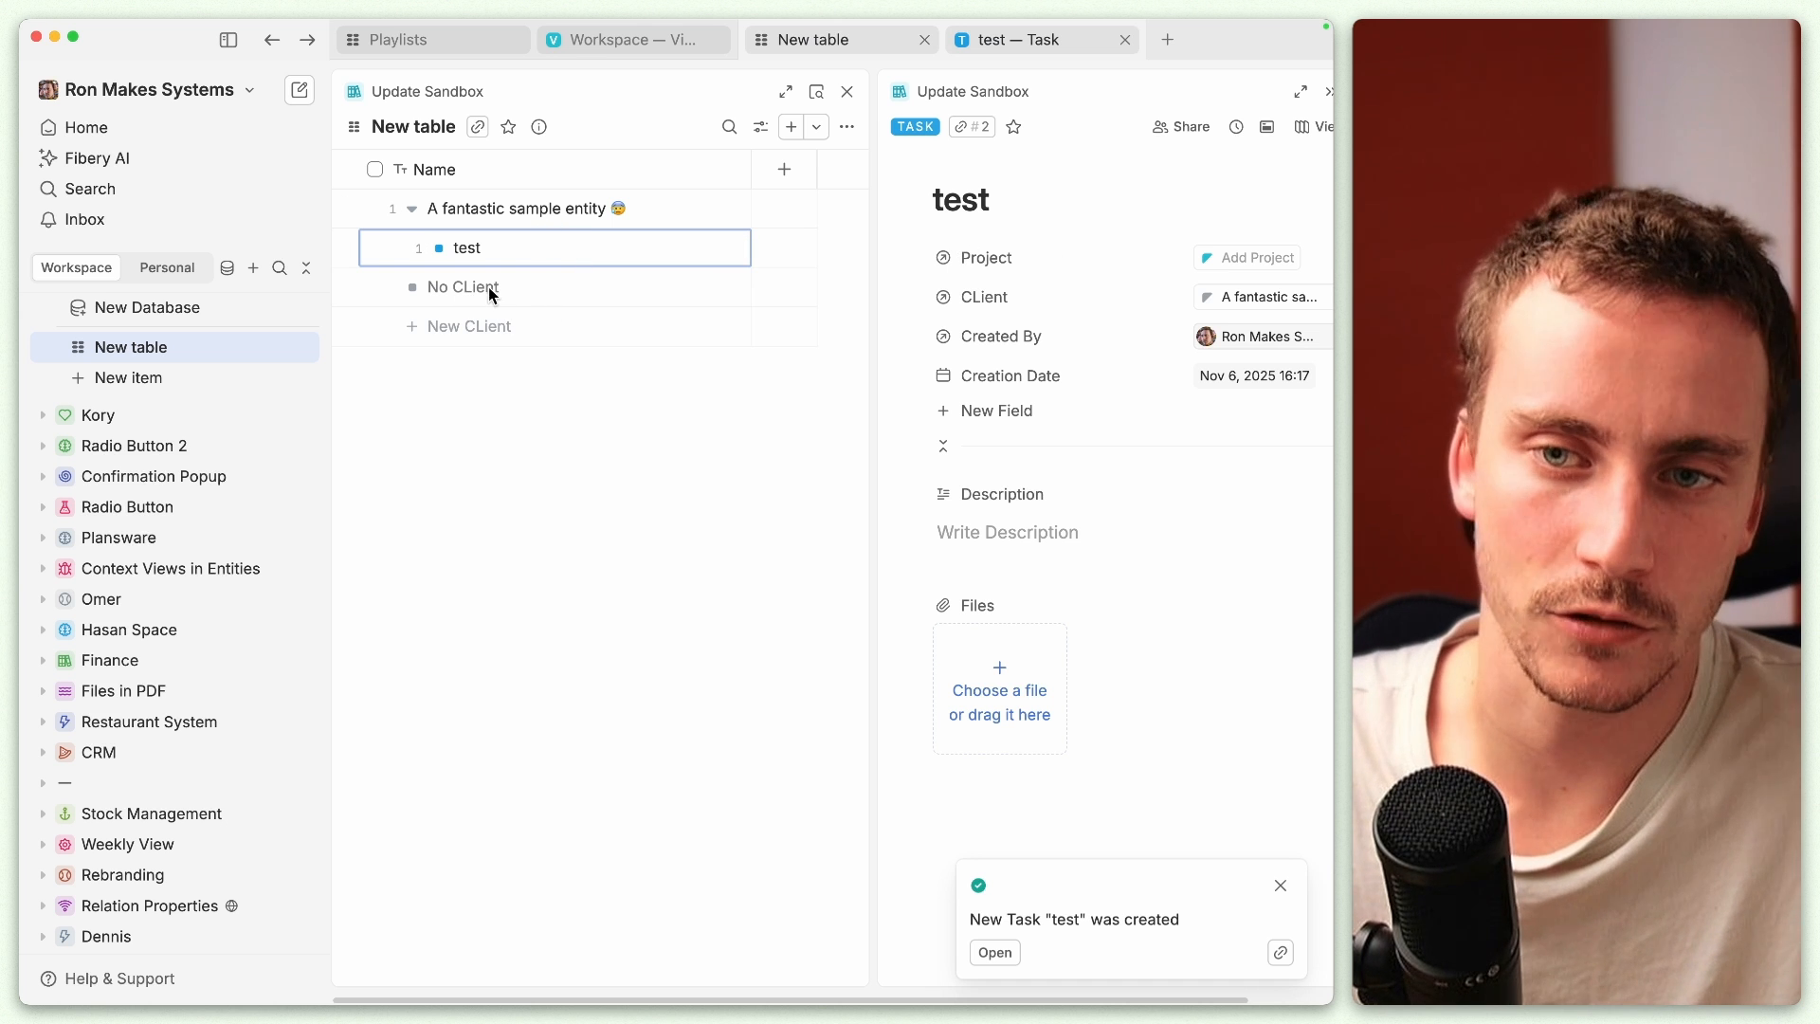
Step: From the task "test", edit the advanced settings of its Project relation field and update the field
left_click(1035, 257)
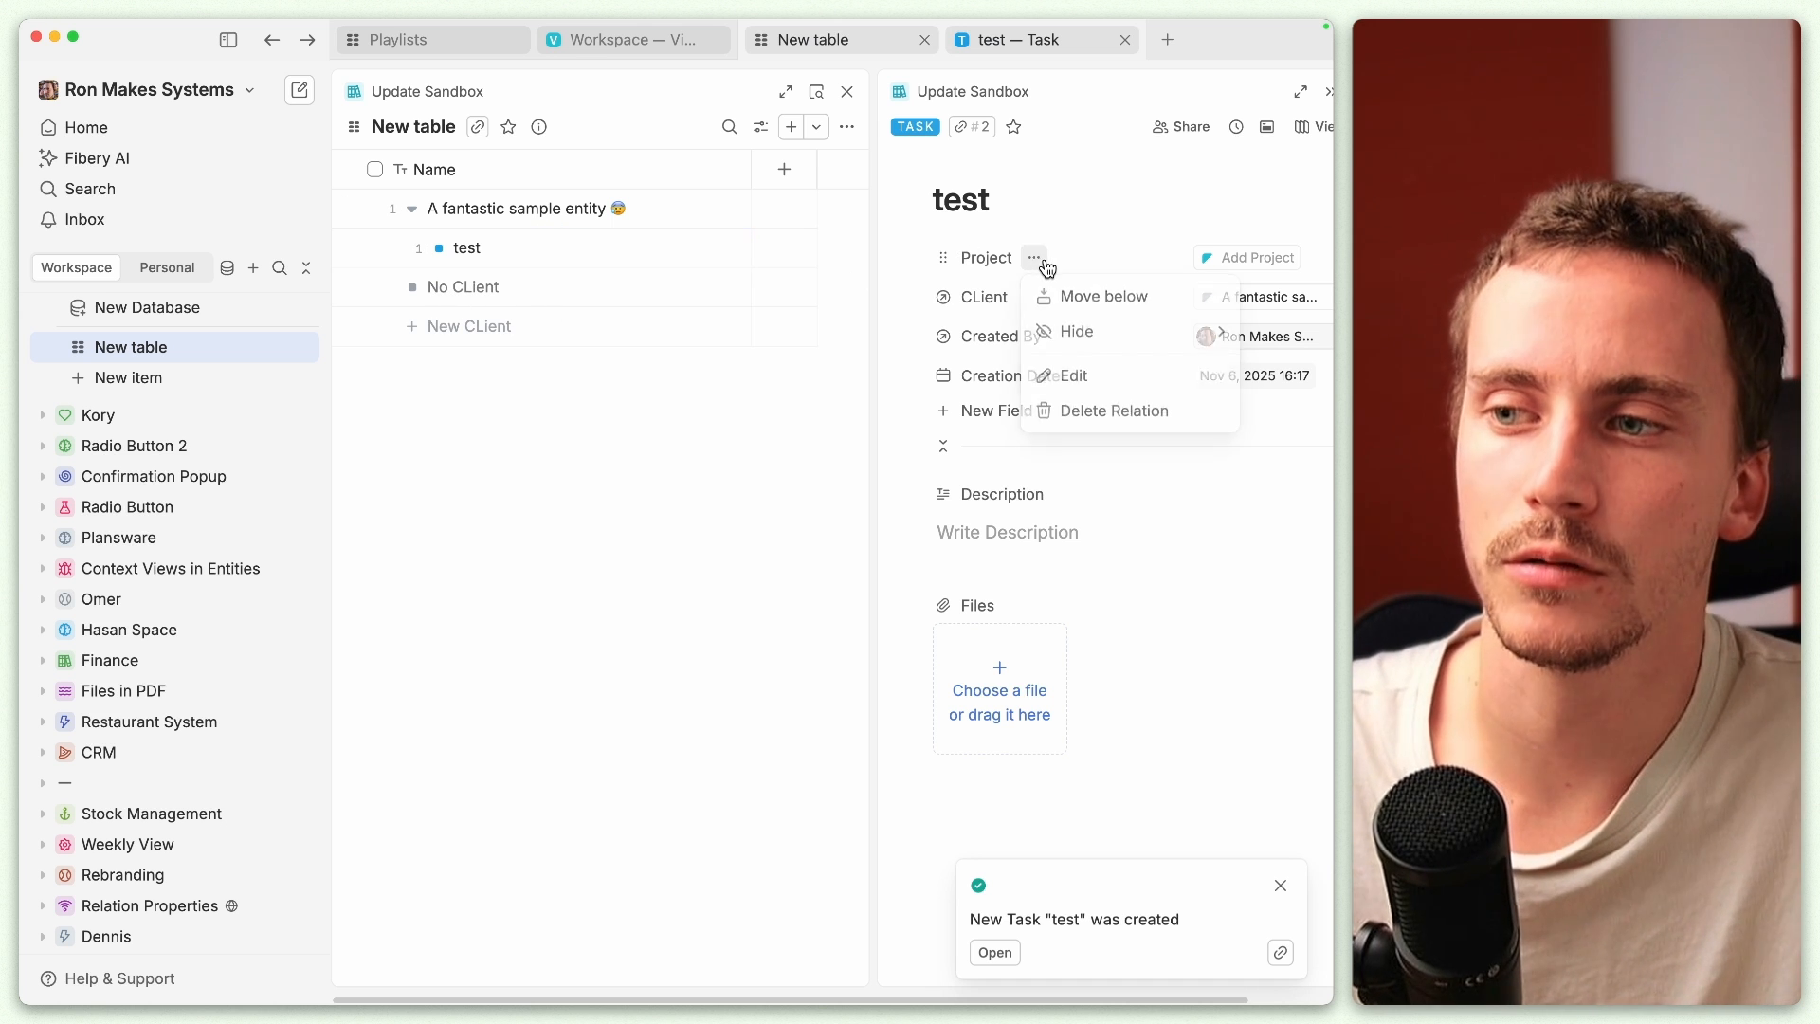
left_click(1111, 383)
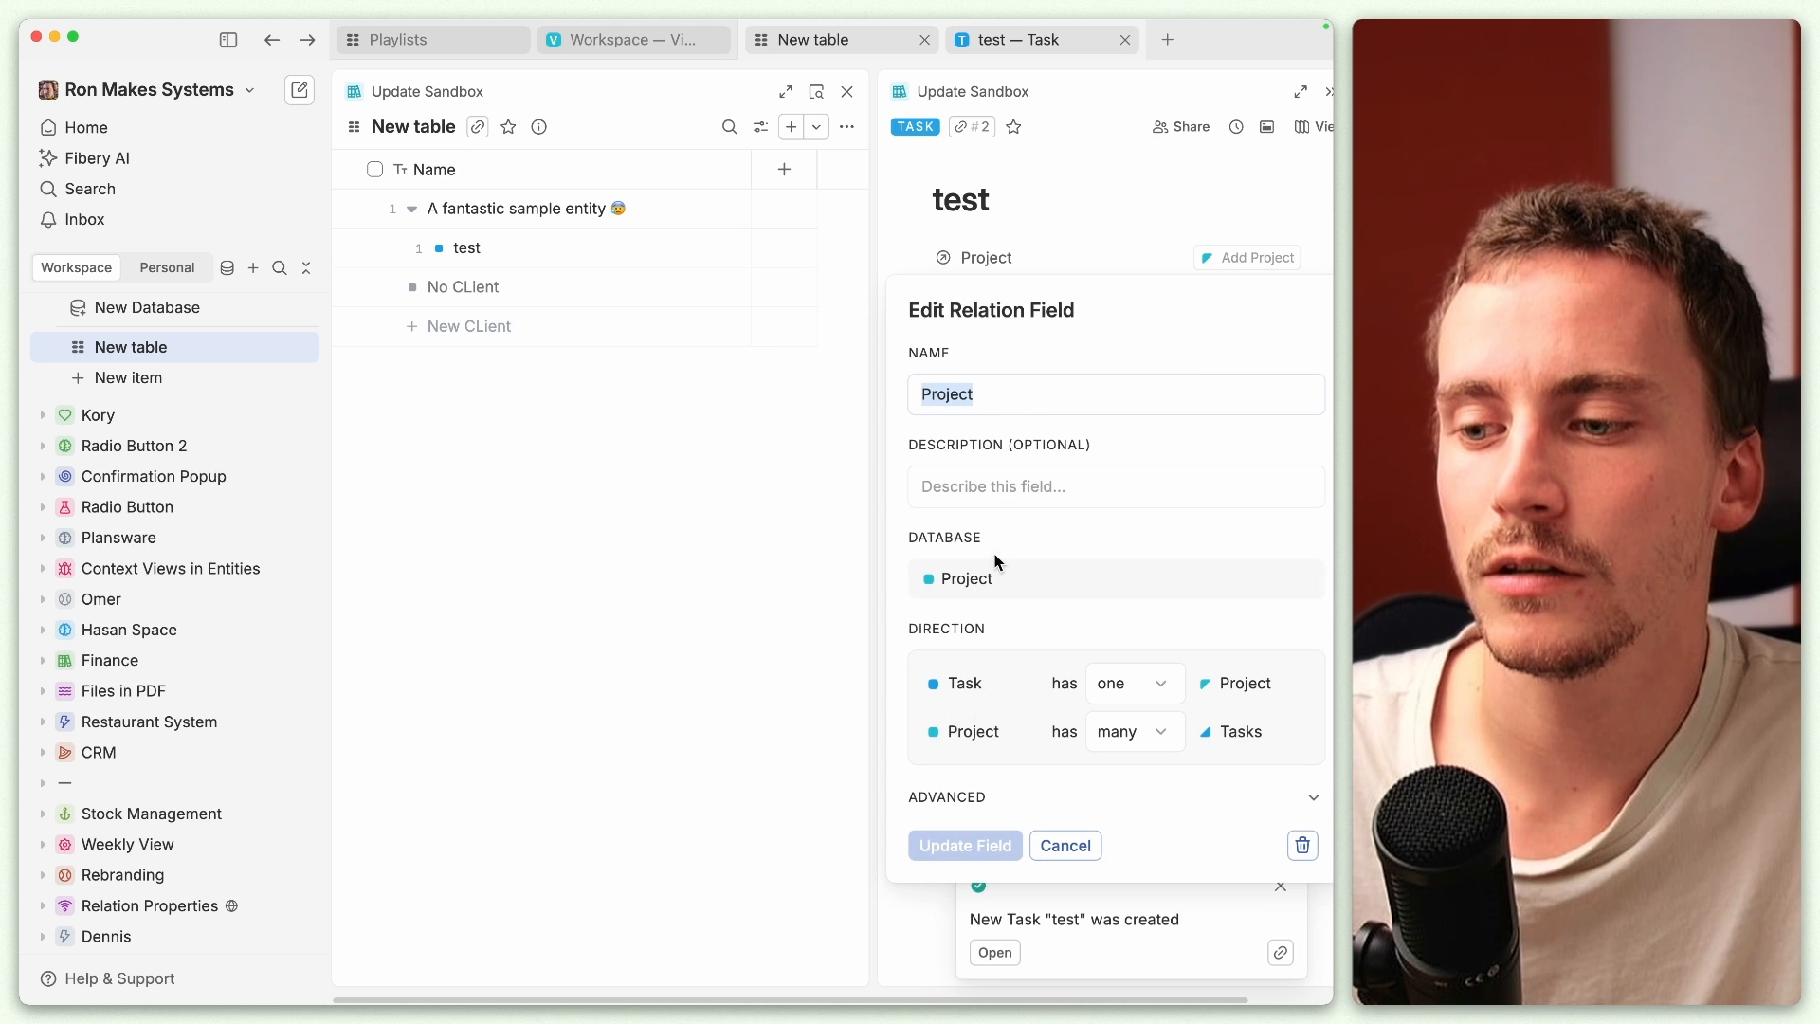
left_click(993, 799)
left_click(986, 844)
left_click(986, 851)
left_click(993, 891)
left_click(963, 940)
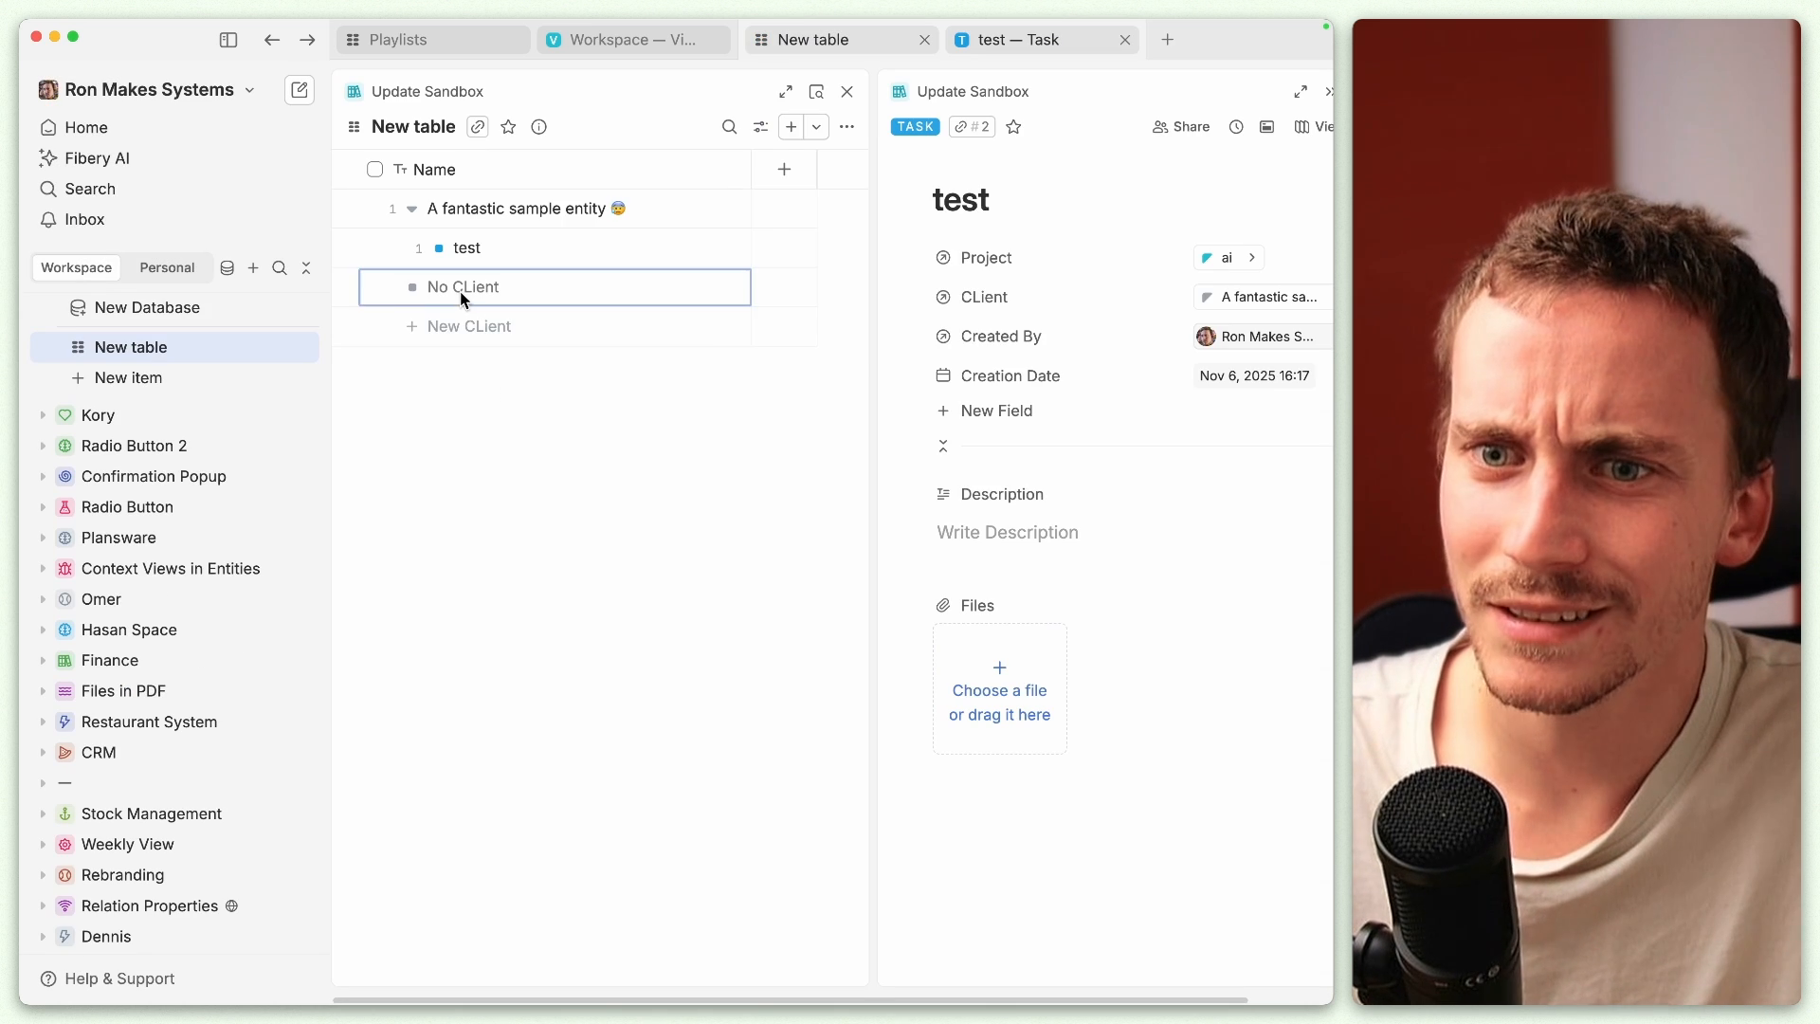
Step: Check the table's filter settings and view the new-task form of the No CLient group without creating anything
left_click(754, 130)
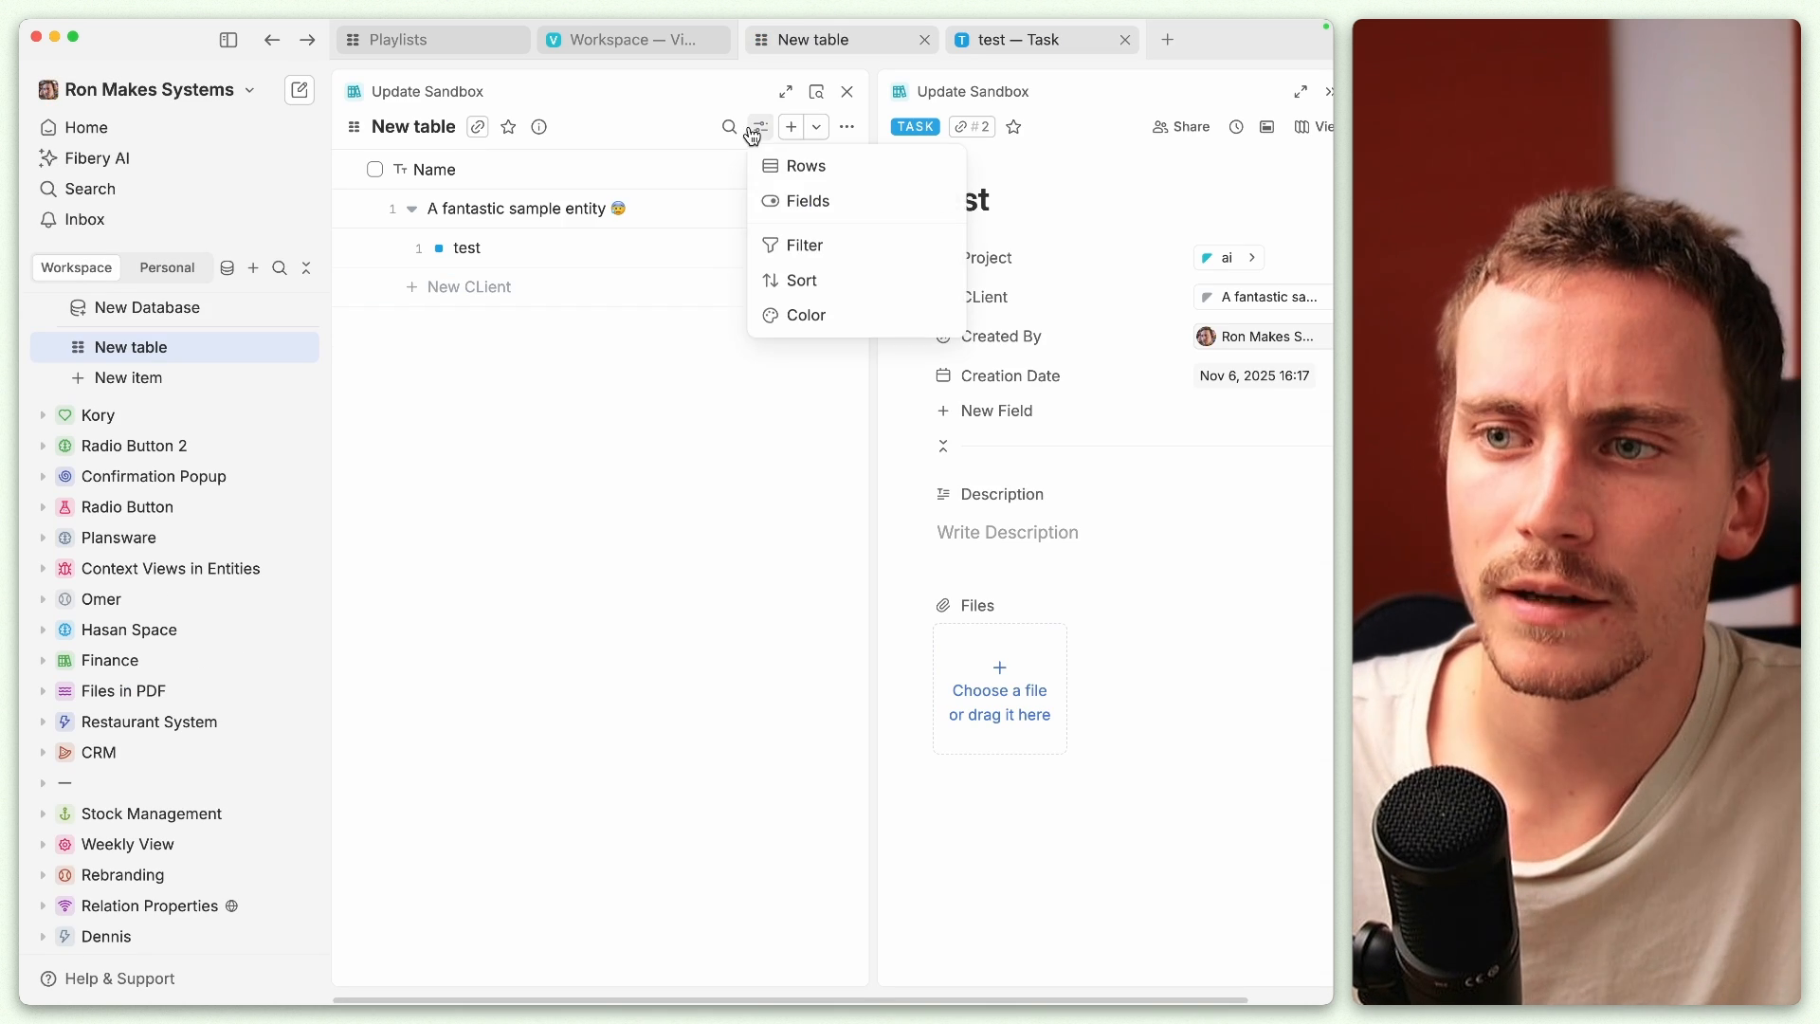
left_click(796, 206)
left_click(760, 131)
left_click(801, 245)
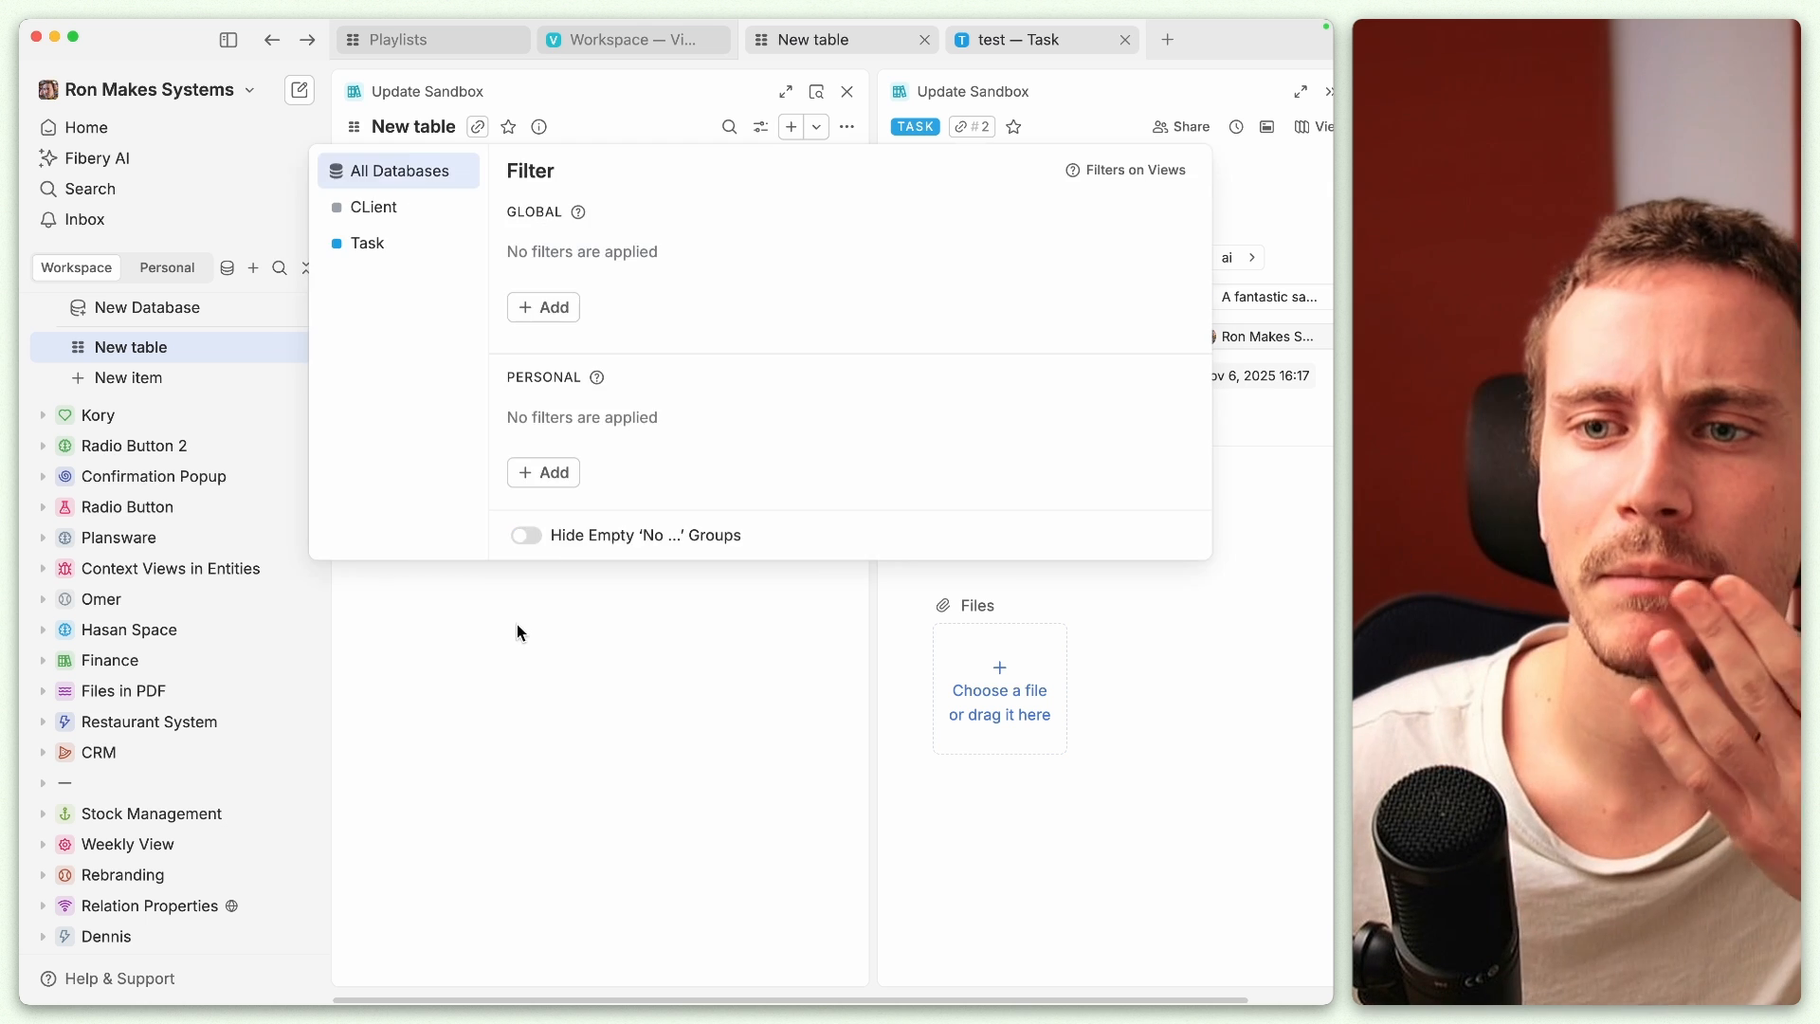
left_click(515, 630)
left_click(573, 302)
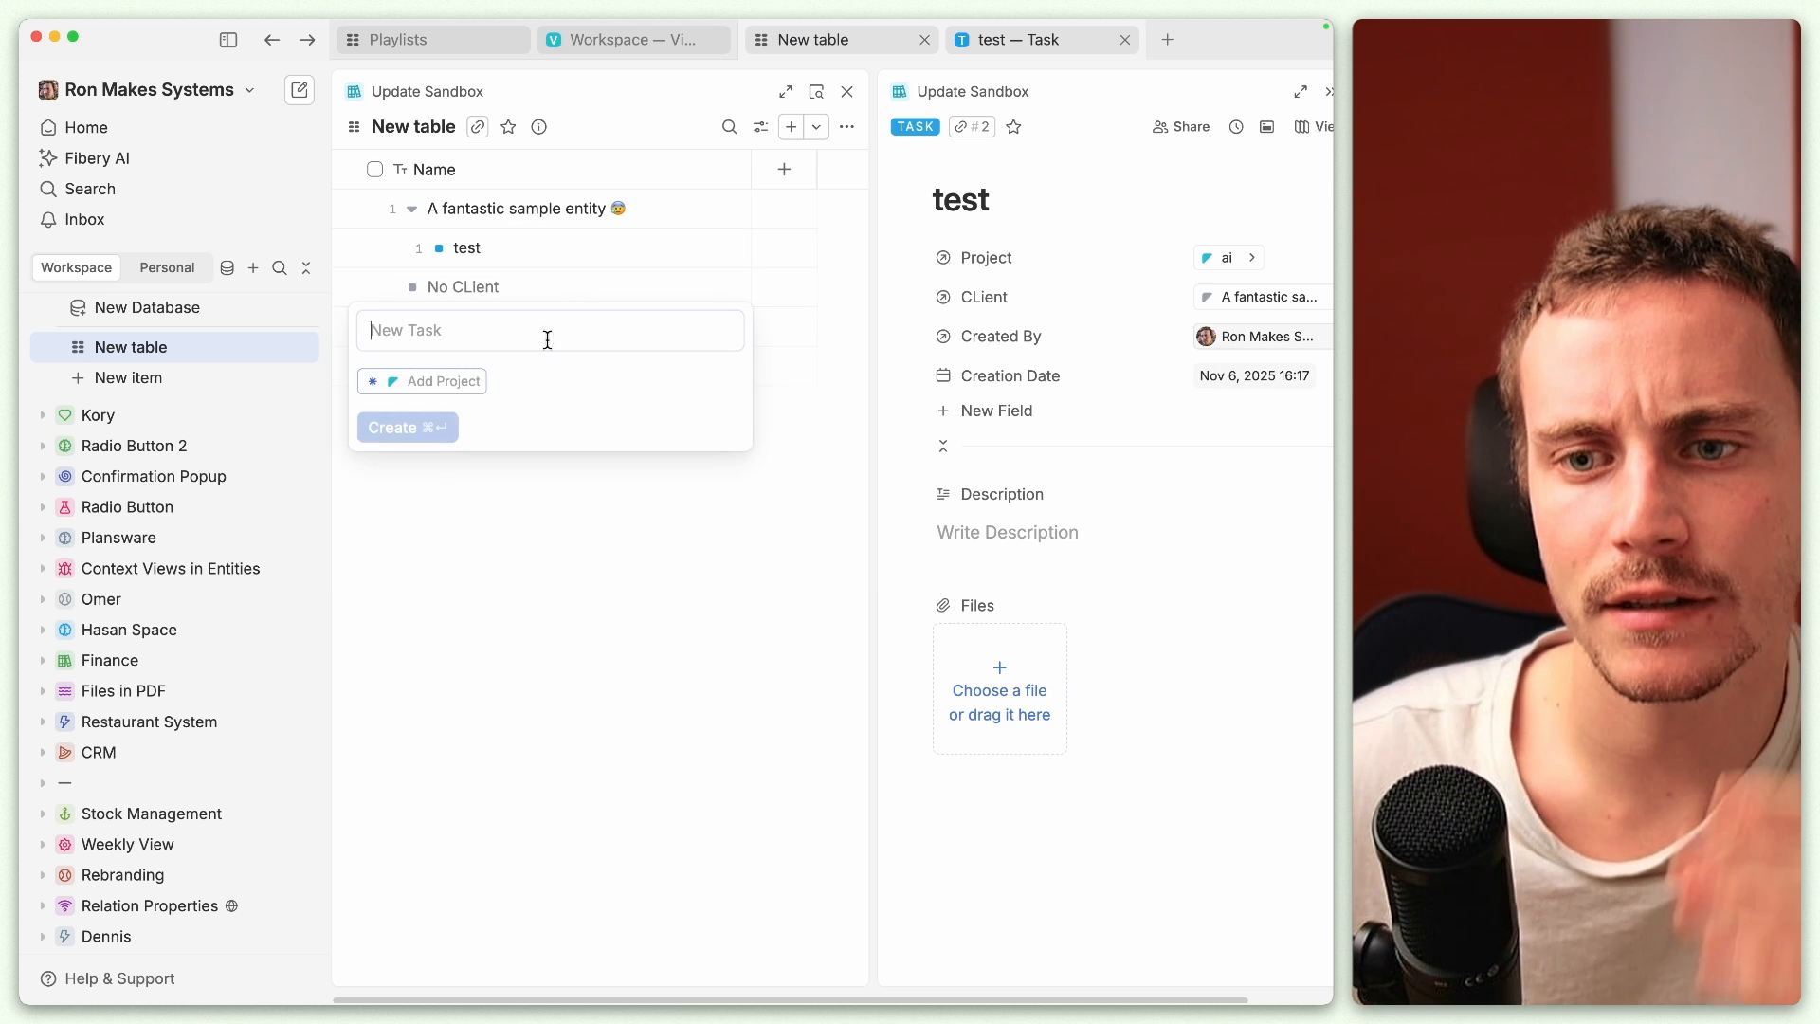
key("Escape")
Step: Make the task's CLient relation field always require a value, with "A fantastic sample entity" as the value for empty tasks, and update the field
left_click(1033, 299)
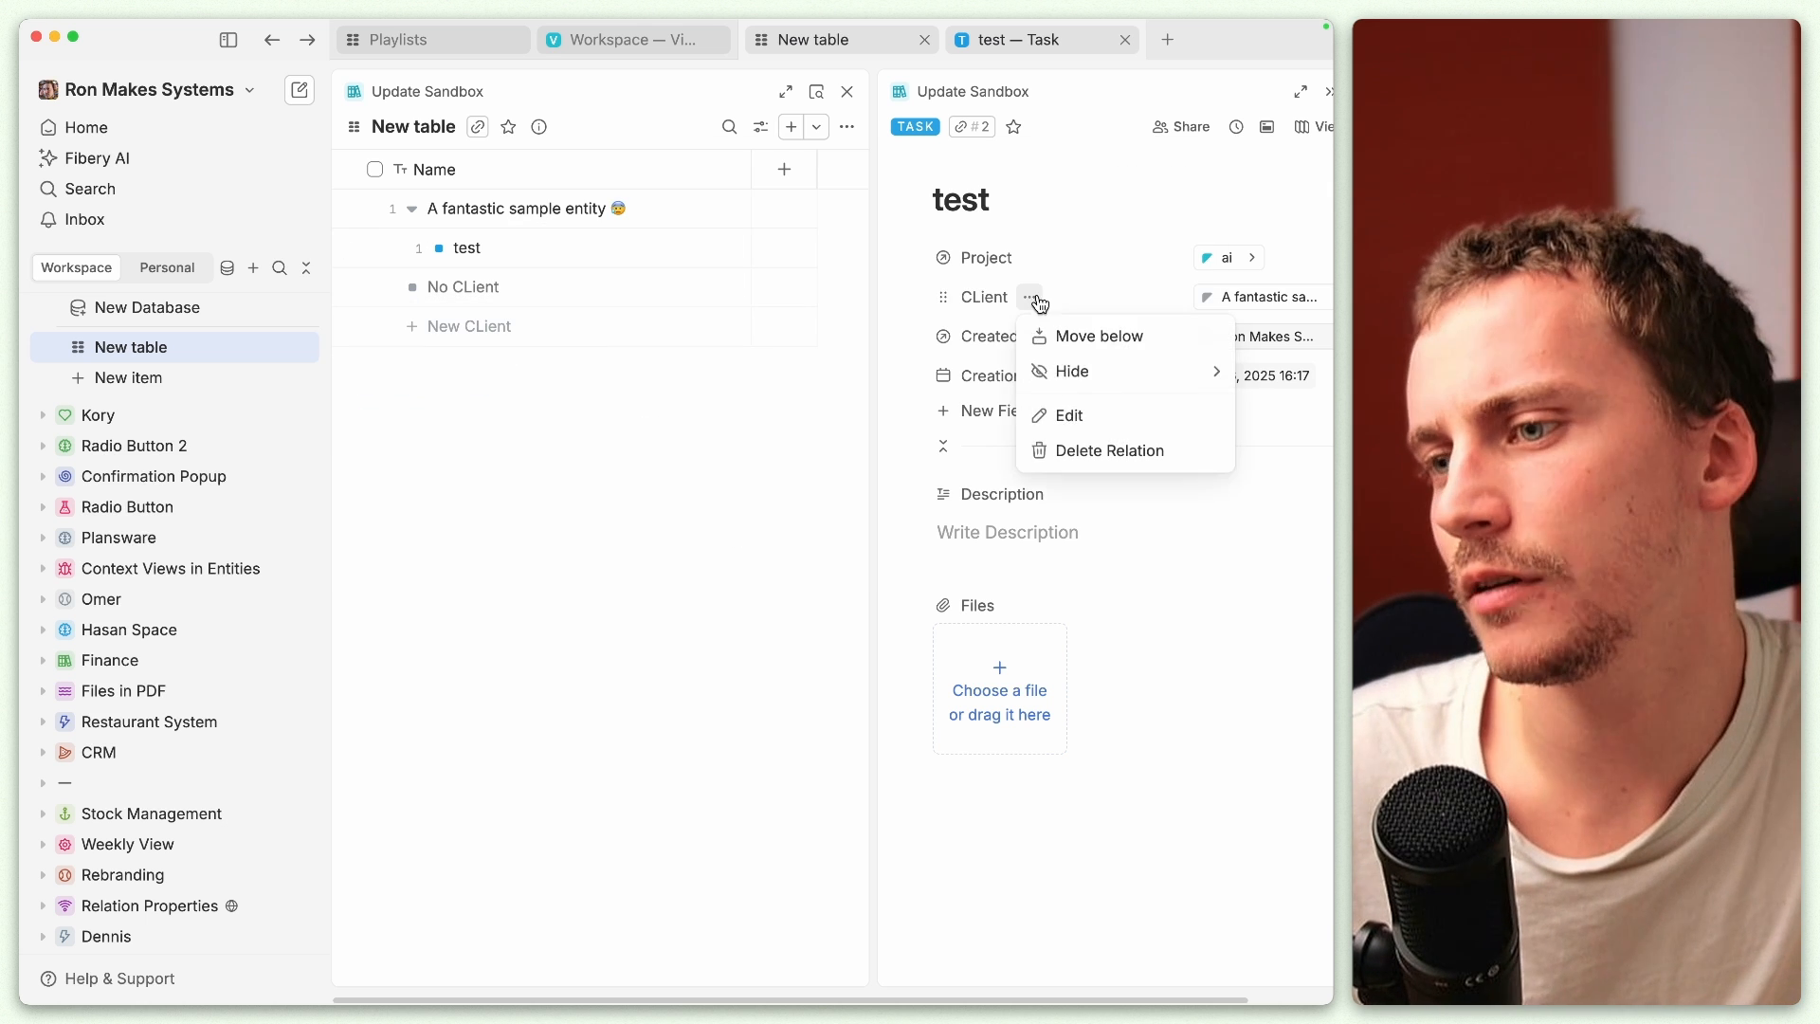
left_click(1069, 415)
left_click(1022, 836)
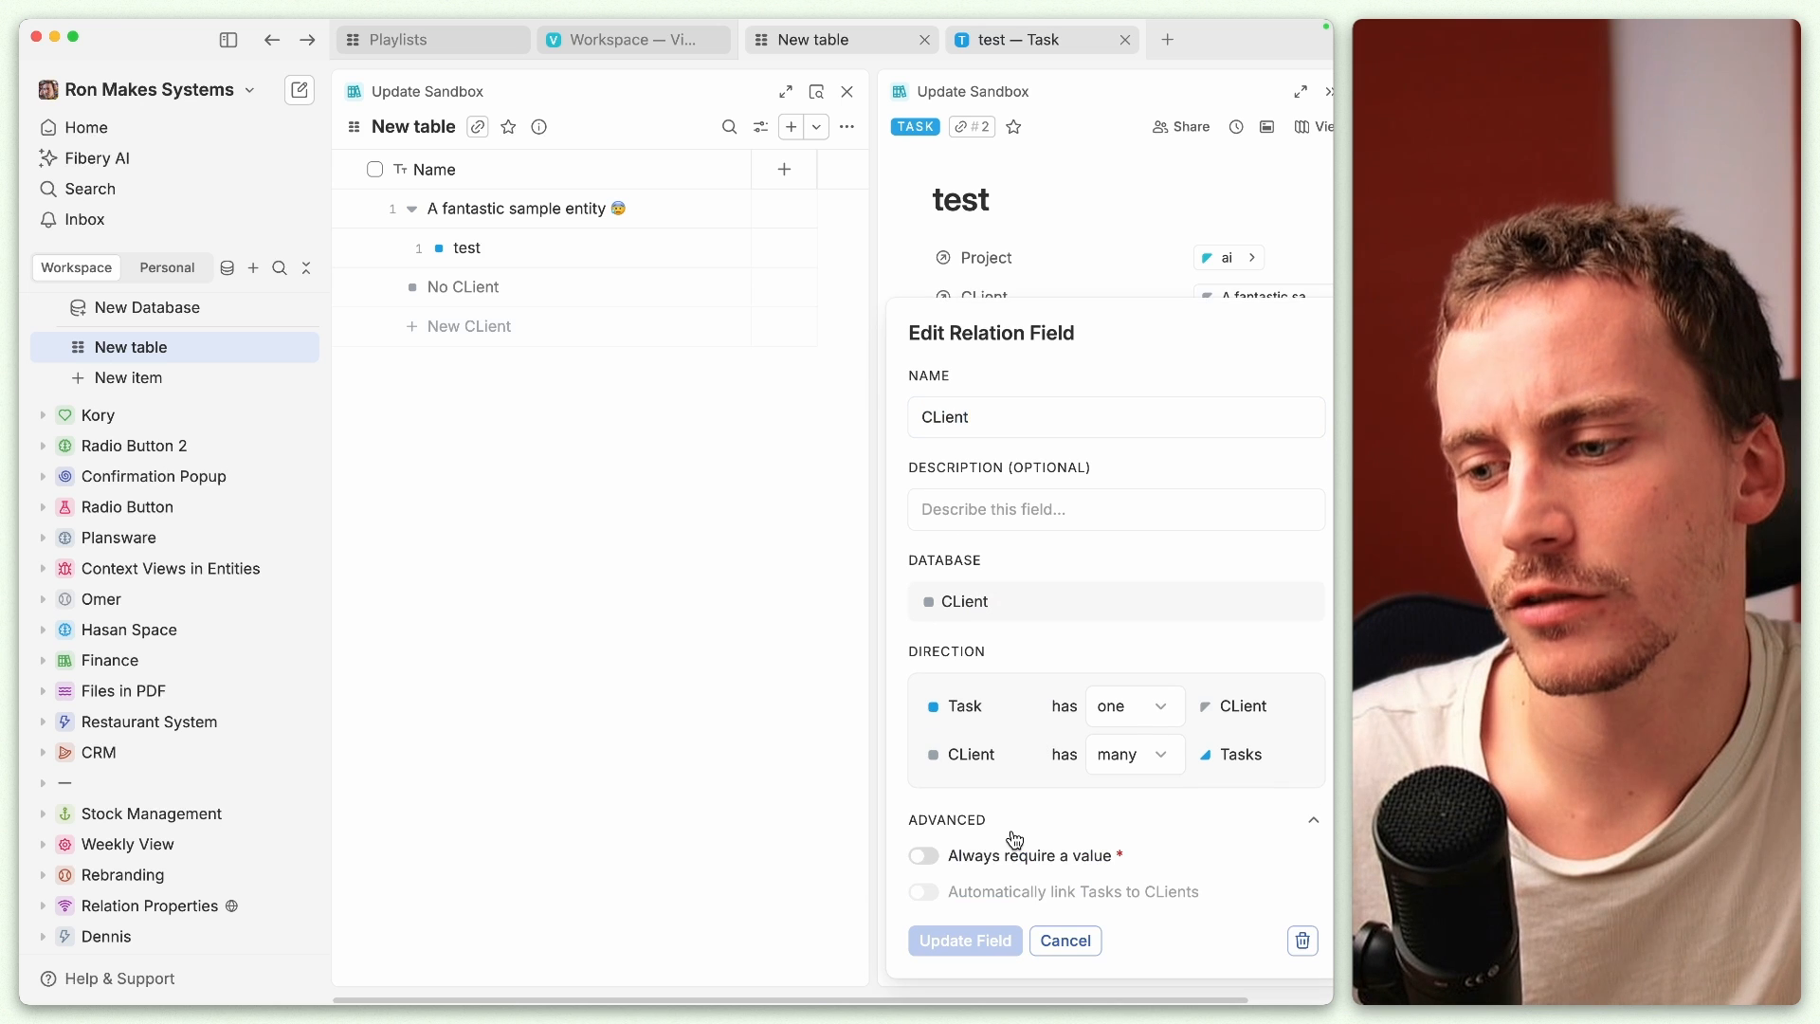
left_click(967, 858)
left_click(976, 857)
left_click(976, 898)
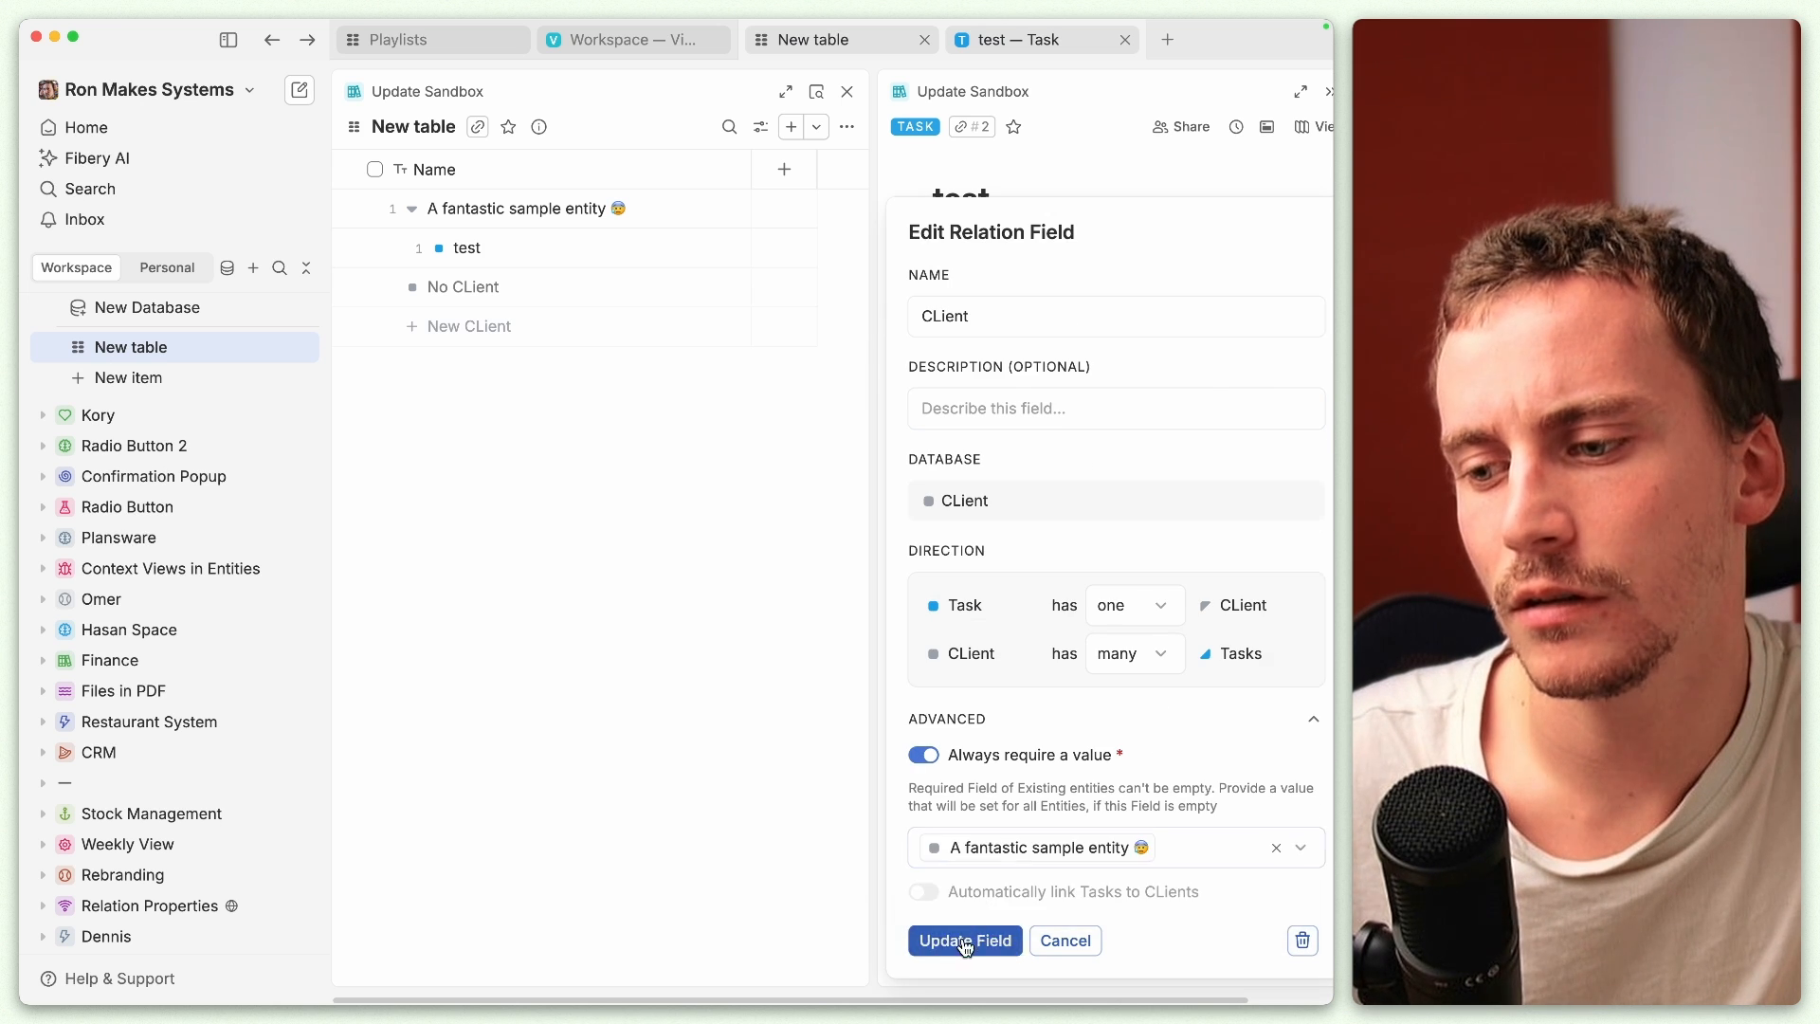
left_click(965, 940)
Step: Create an unnamed task from the No CLient group, assigning it the CLient "A fantastic sample entity"
left_click(414, 211)
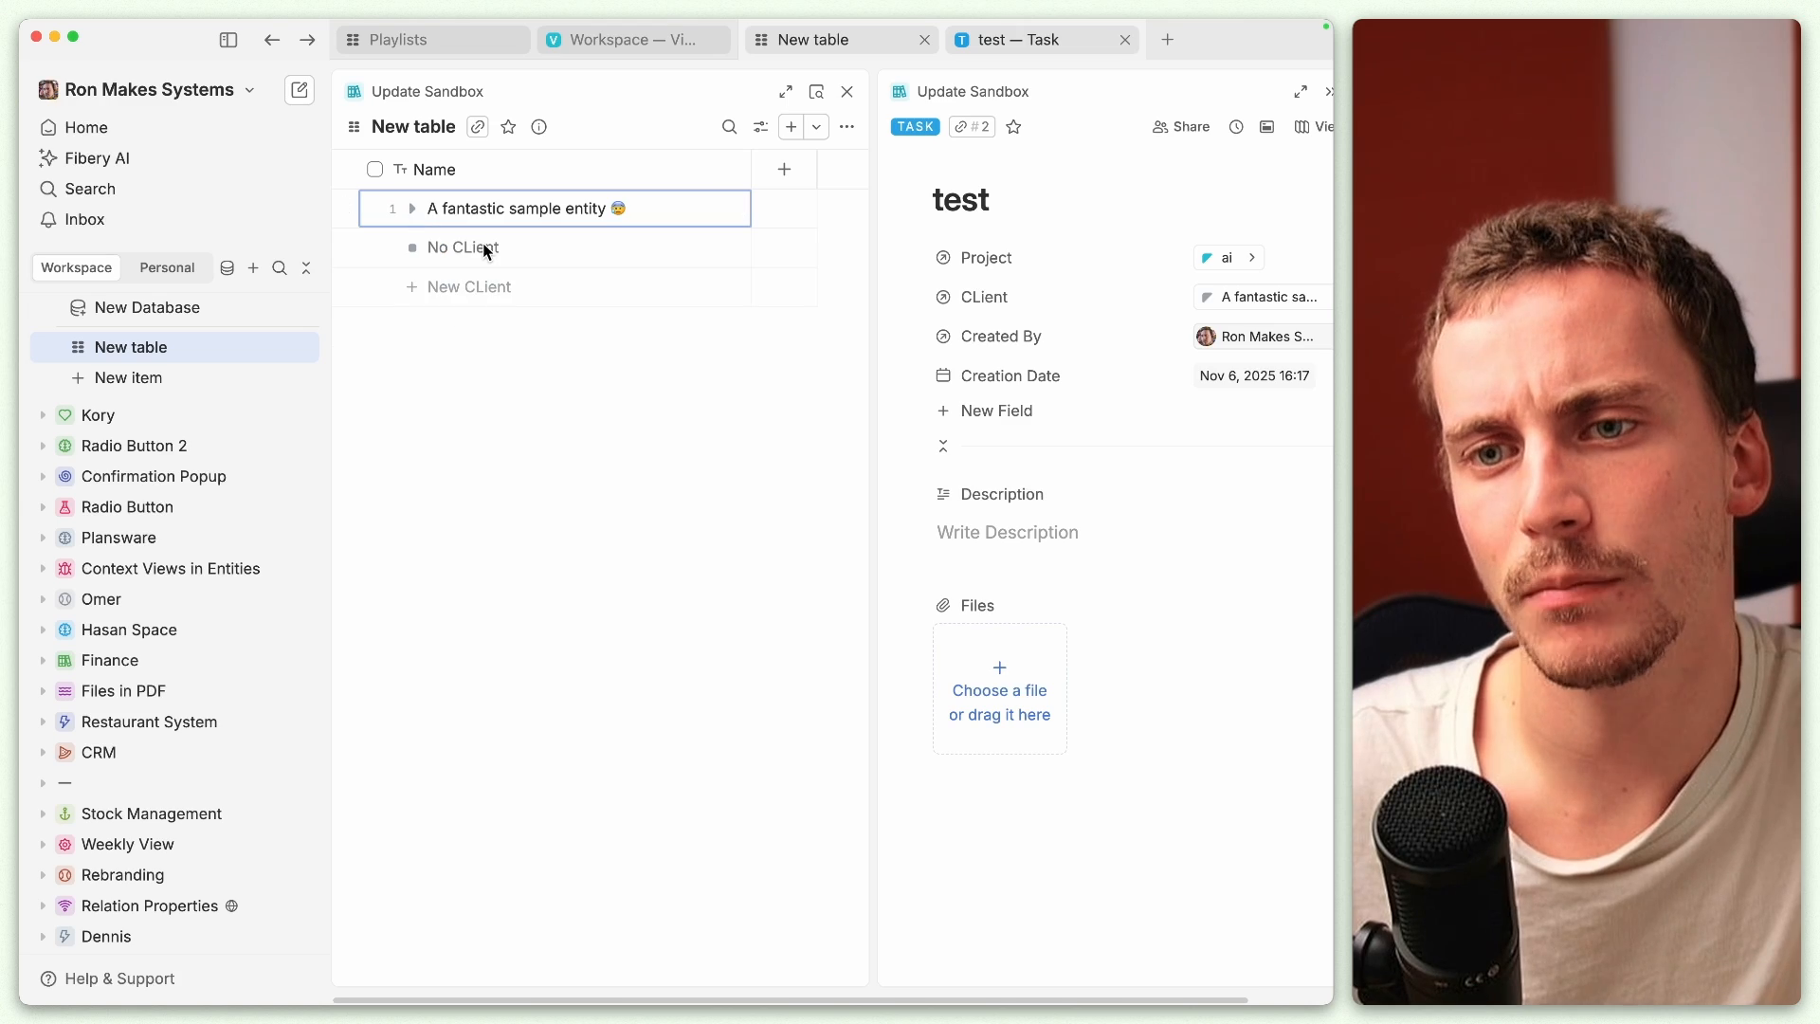
left_click(489, 258)
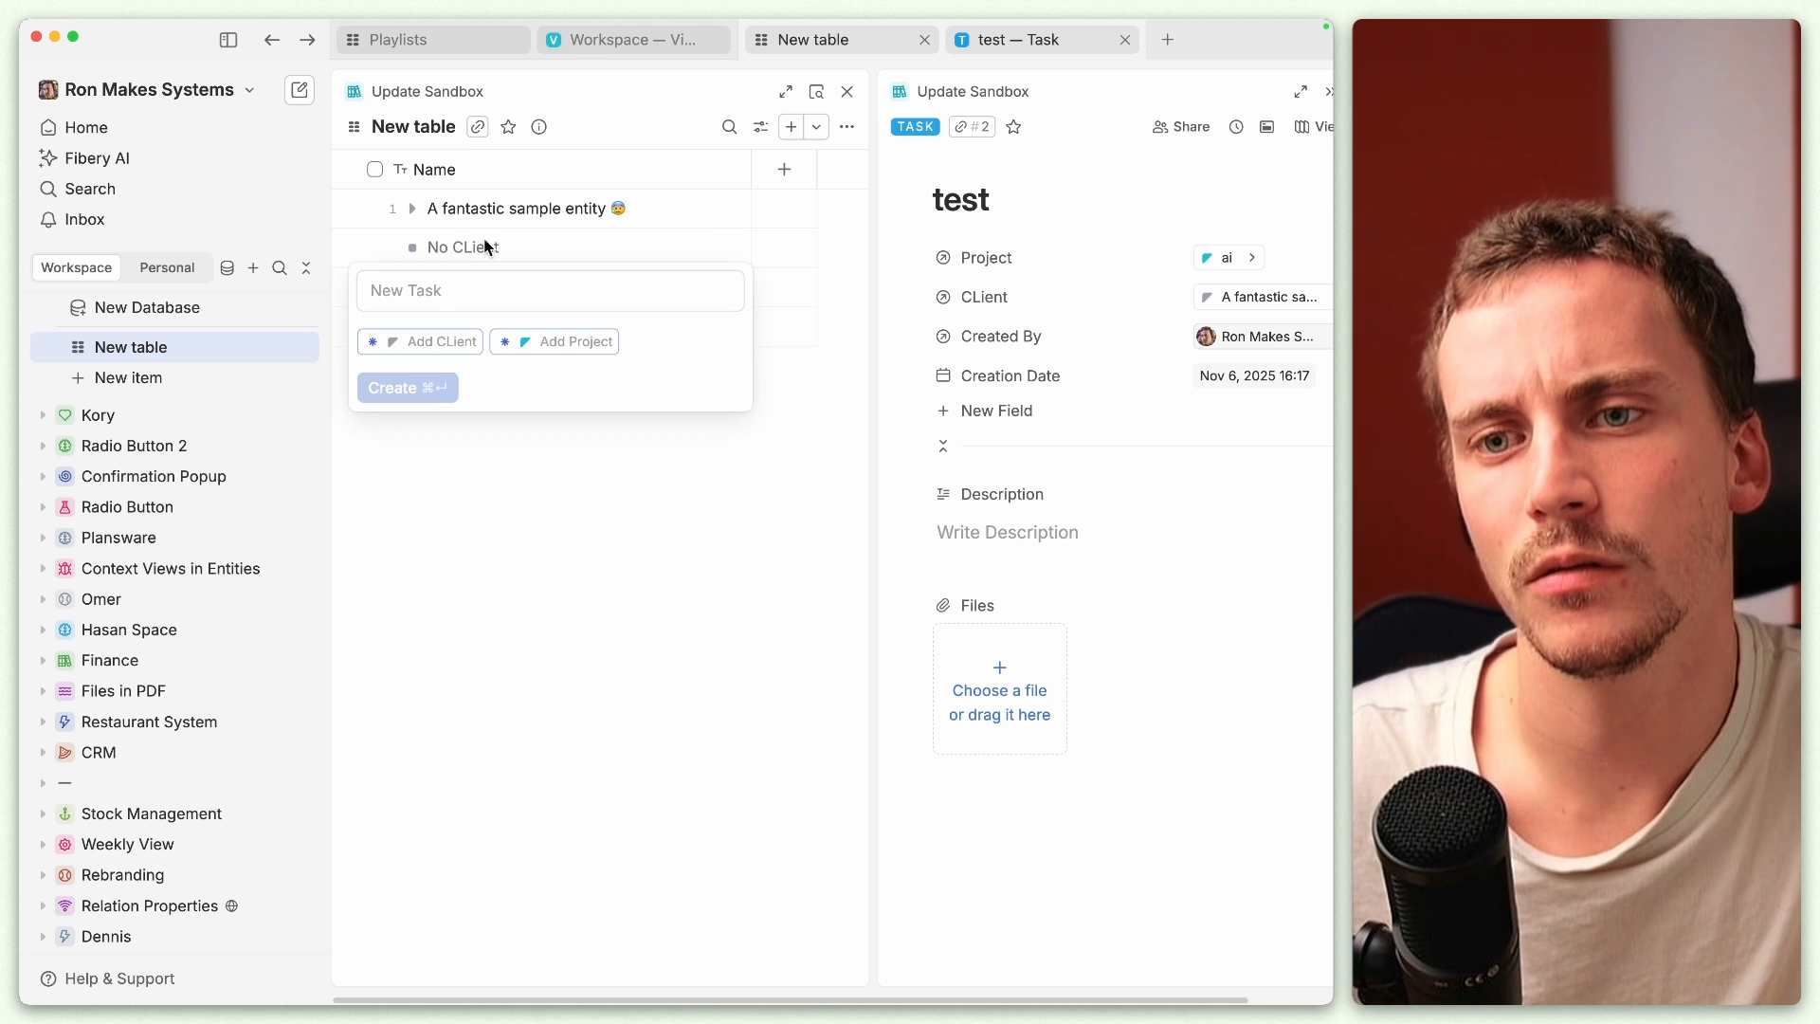
left_click(424, 341)
left_click(479, 496)
left_click(423, 398)
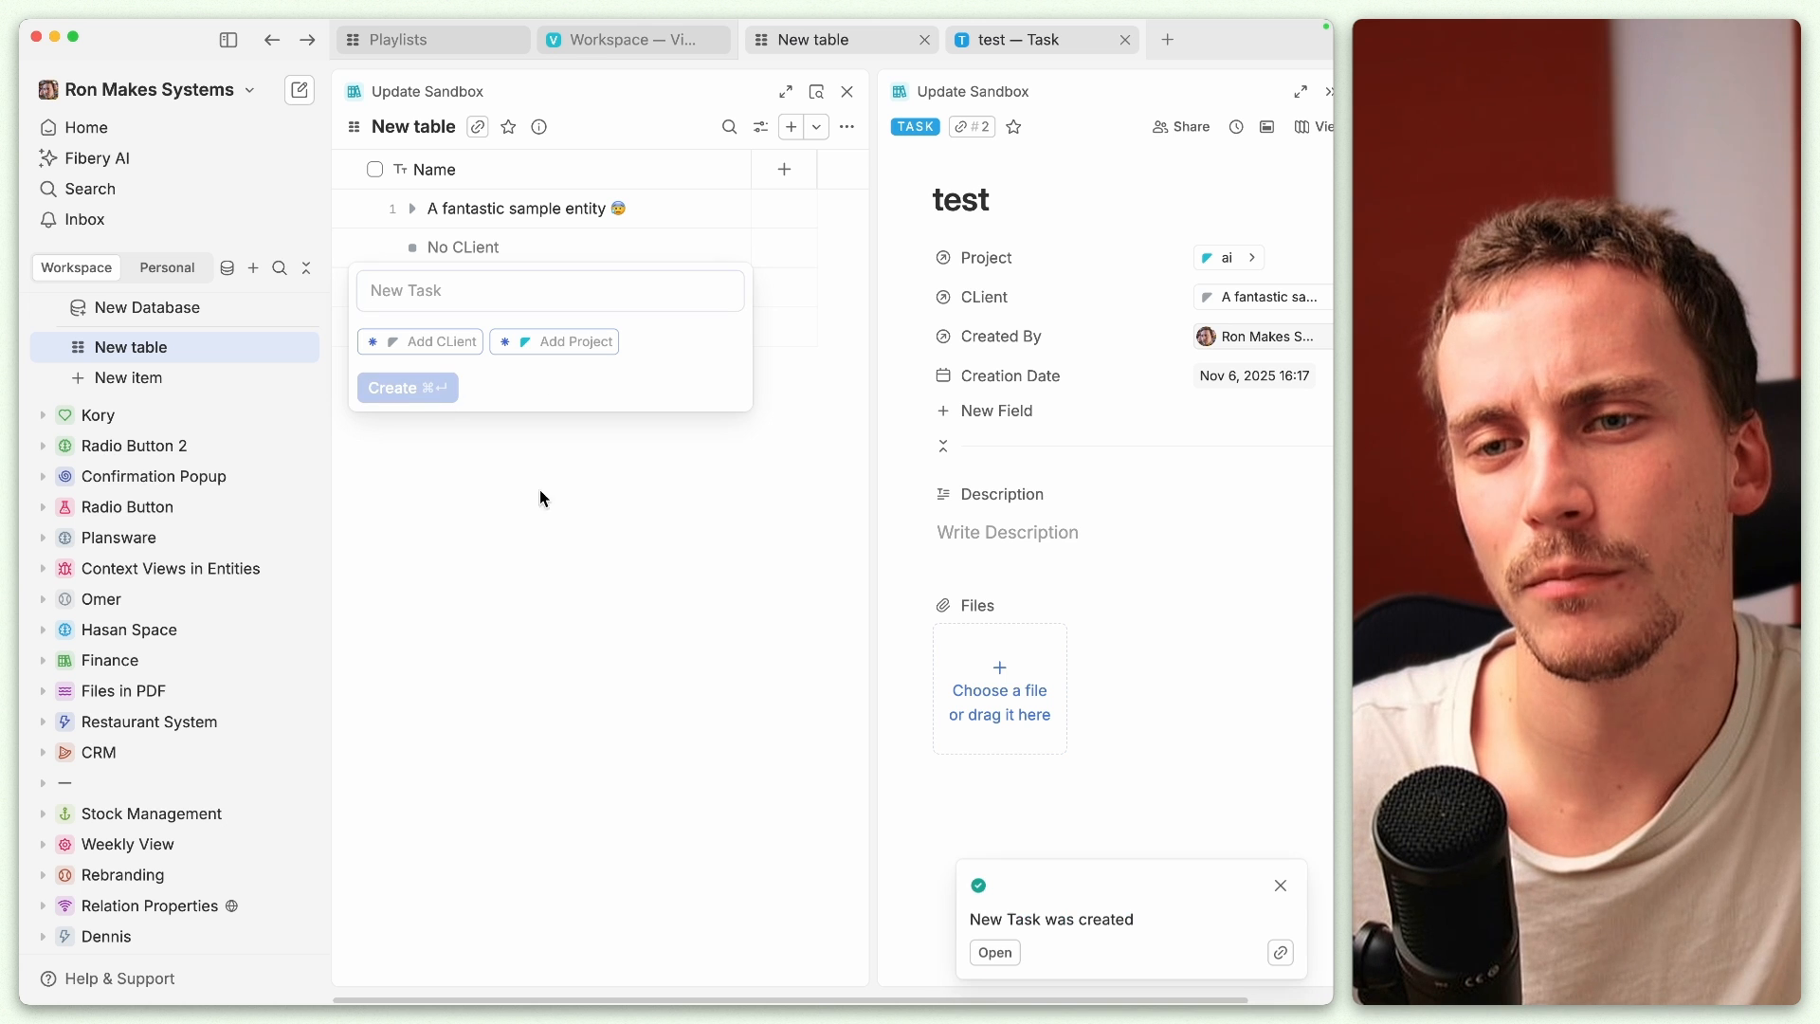
left_click(527, 565)
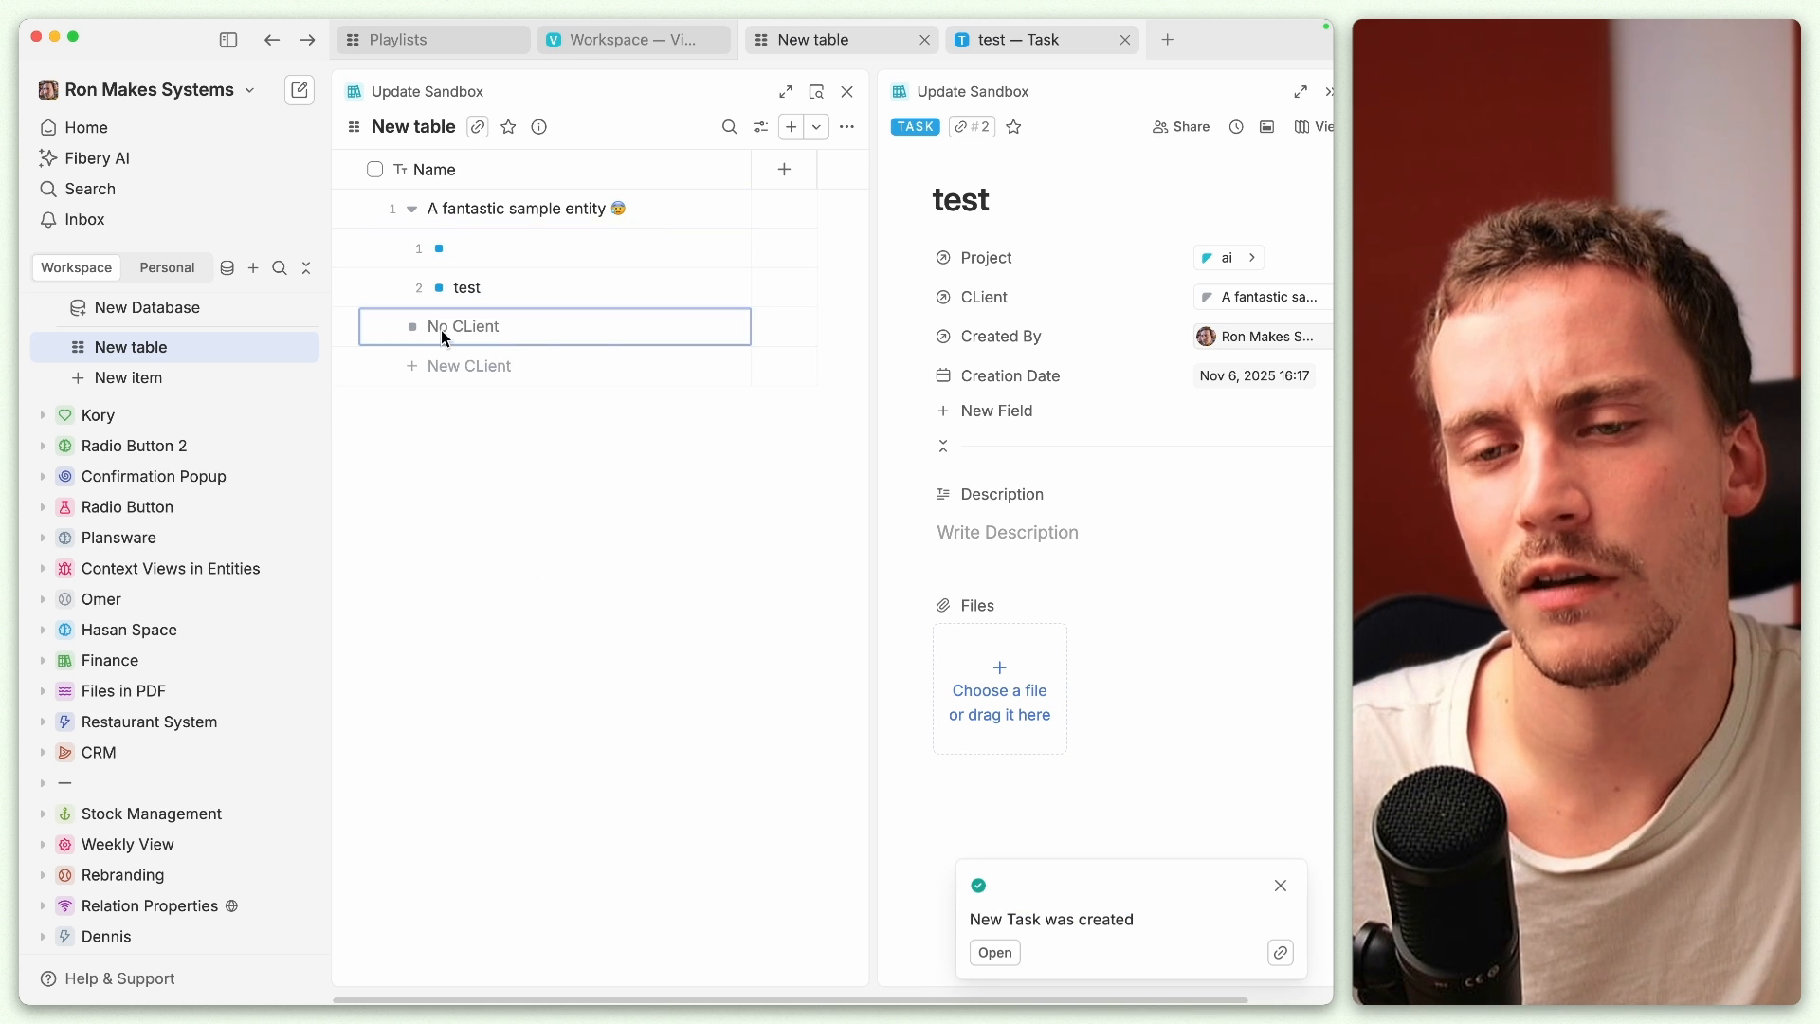
left_click(760, 126)
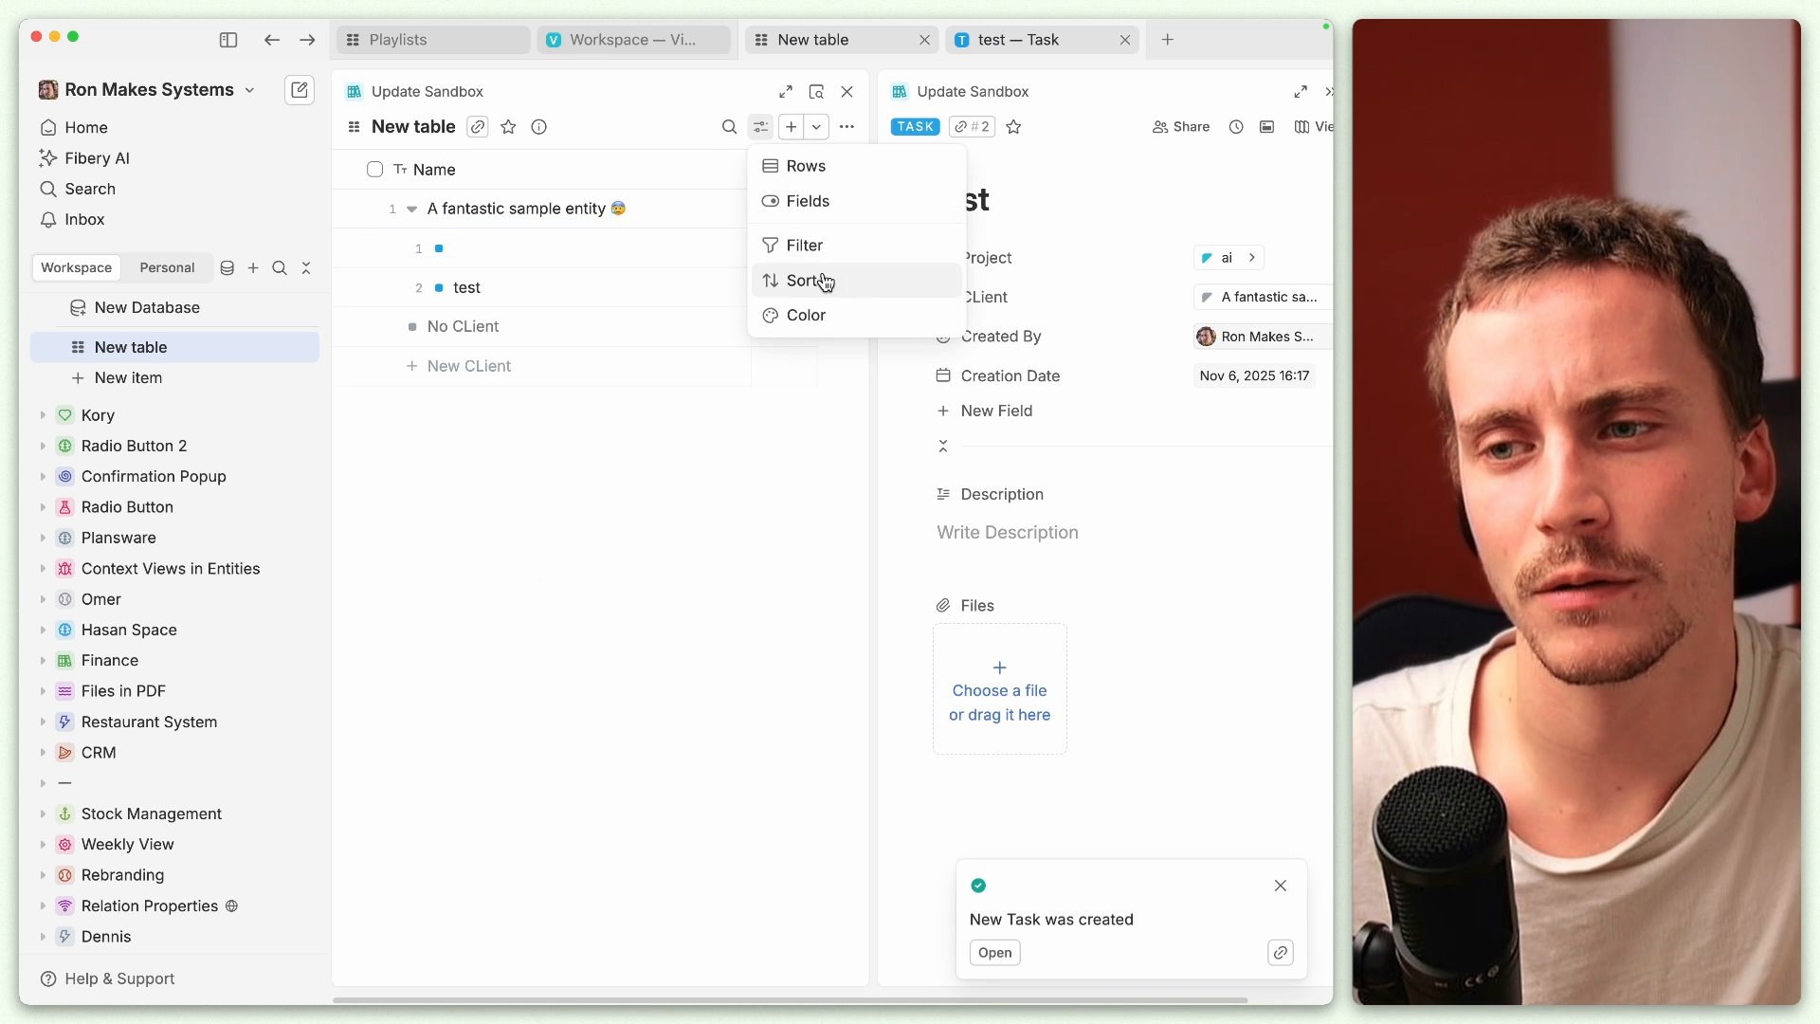
left_click(540, 496)
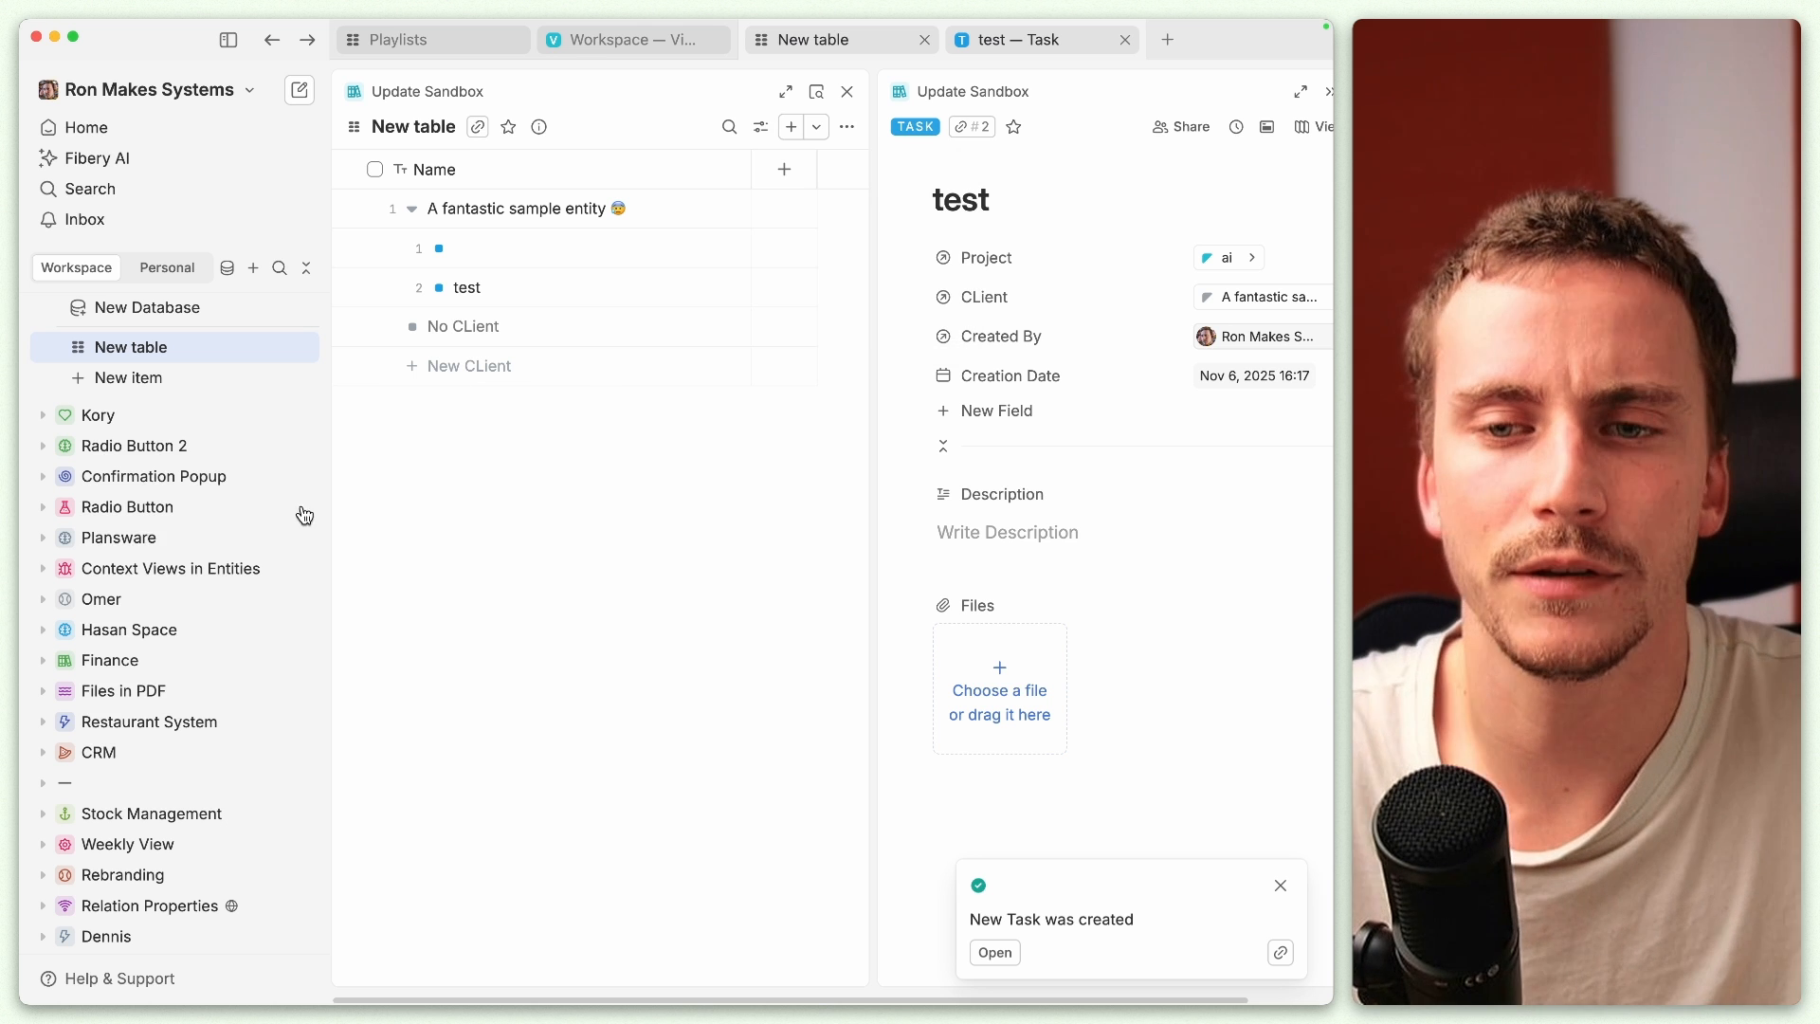
scroll(237, 515, "up", 2)
scroll(237, 515, "up", 1)
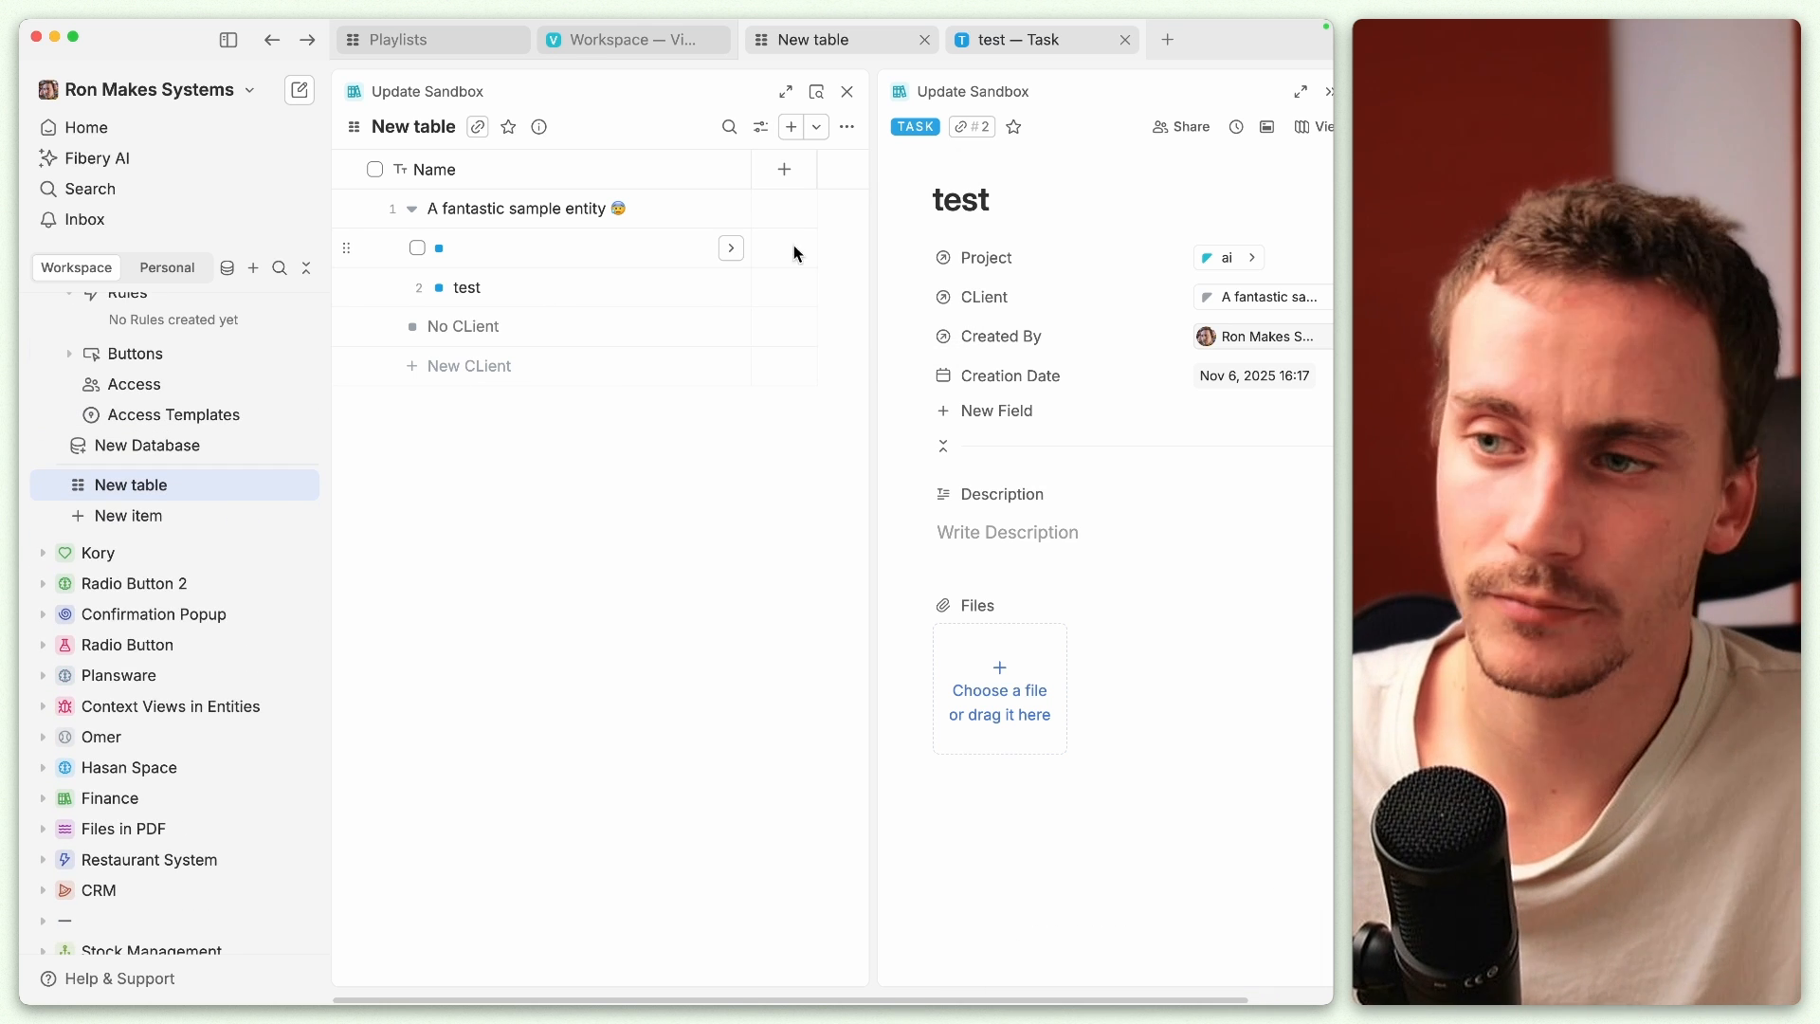
left_click(486, 338)
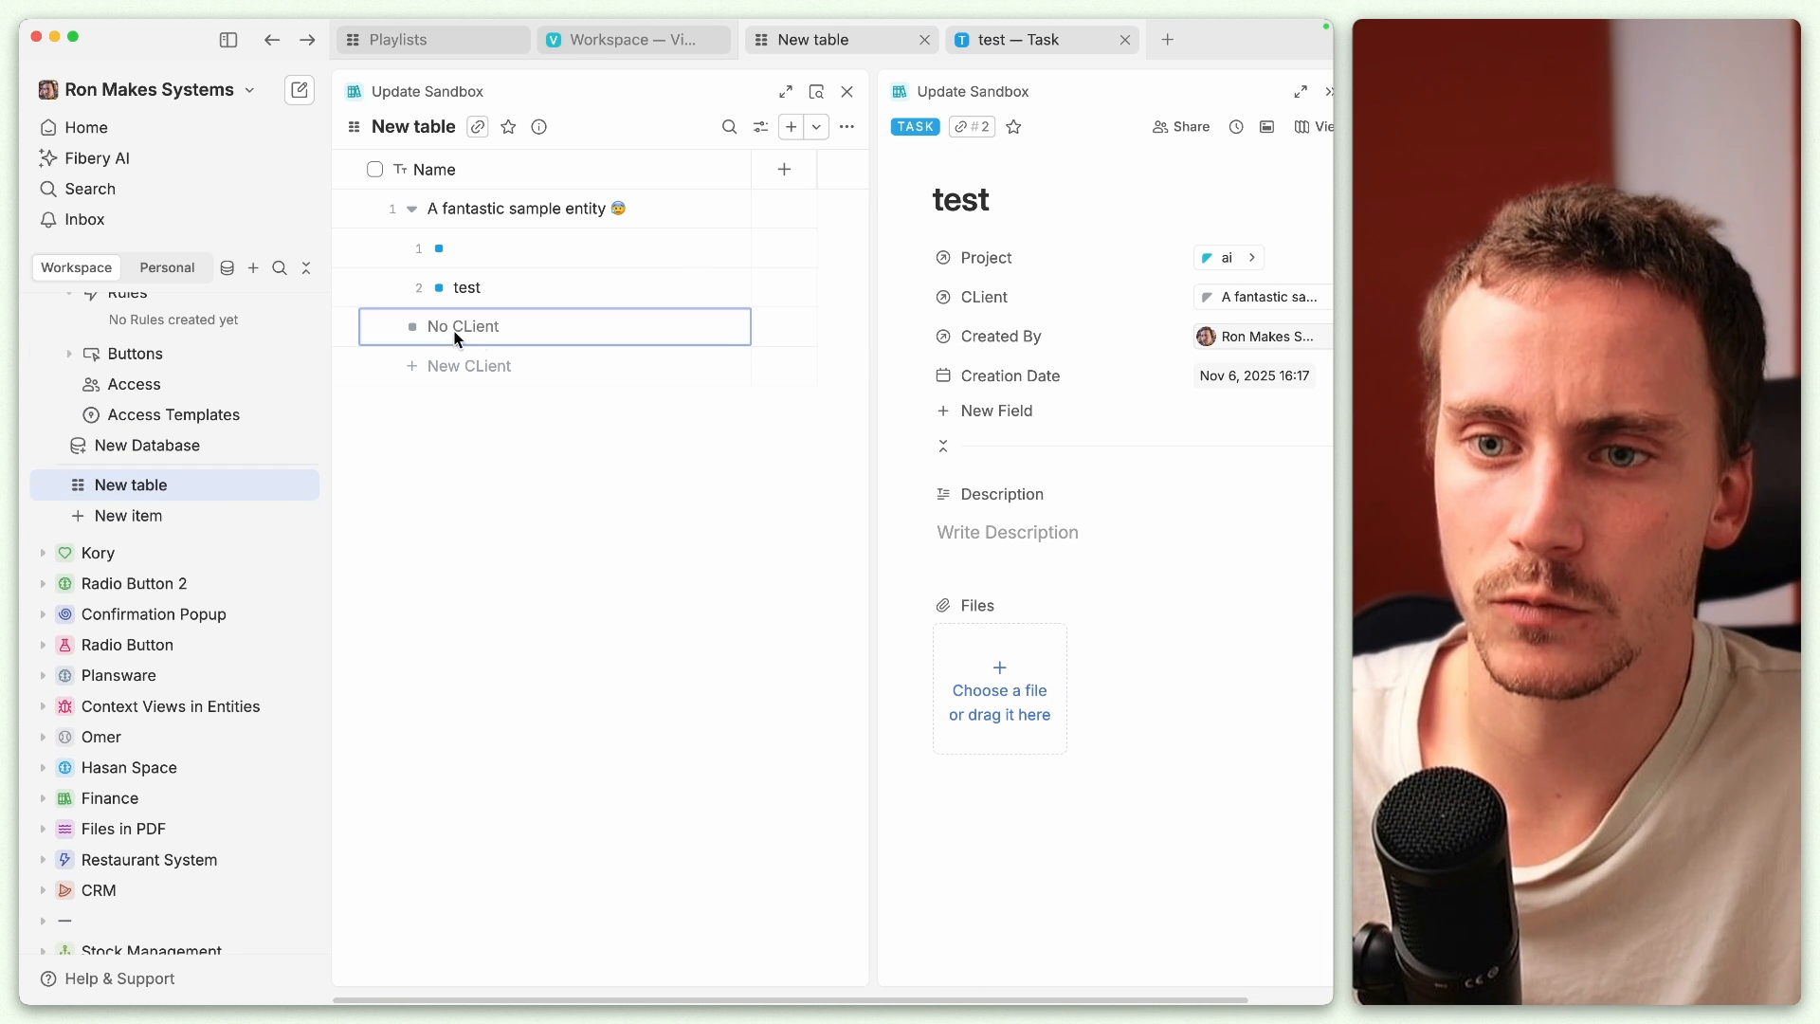
Step: Remove the nested Tasks level, set the table's main level to Task, and group it by CLient
left_click(760, 127)
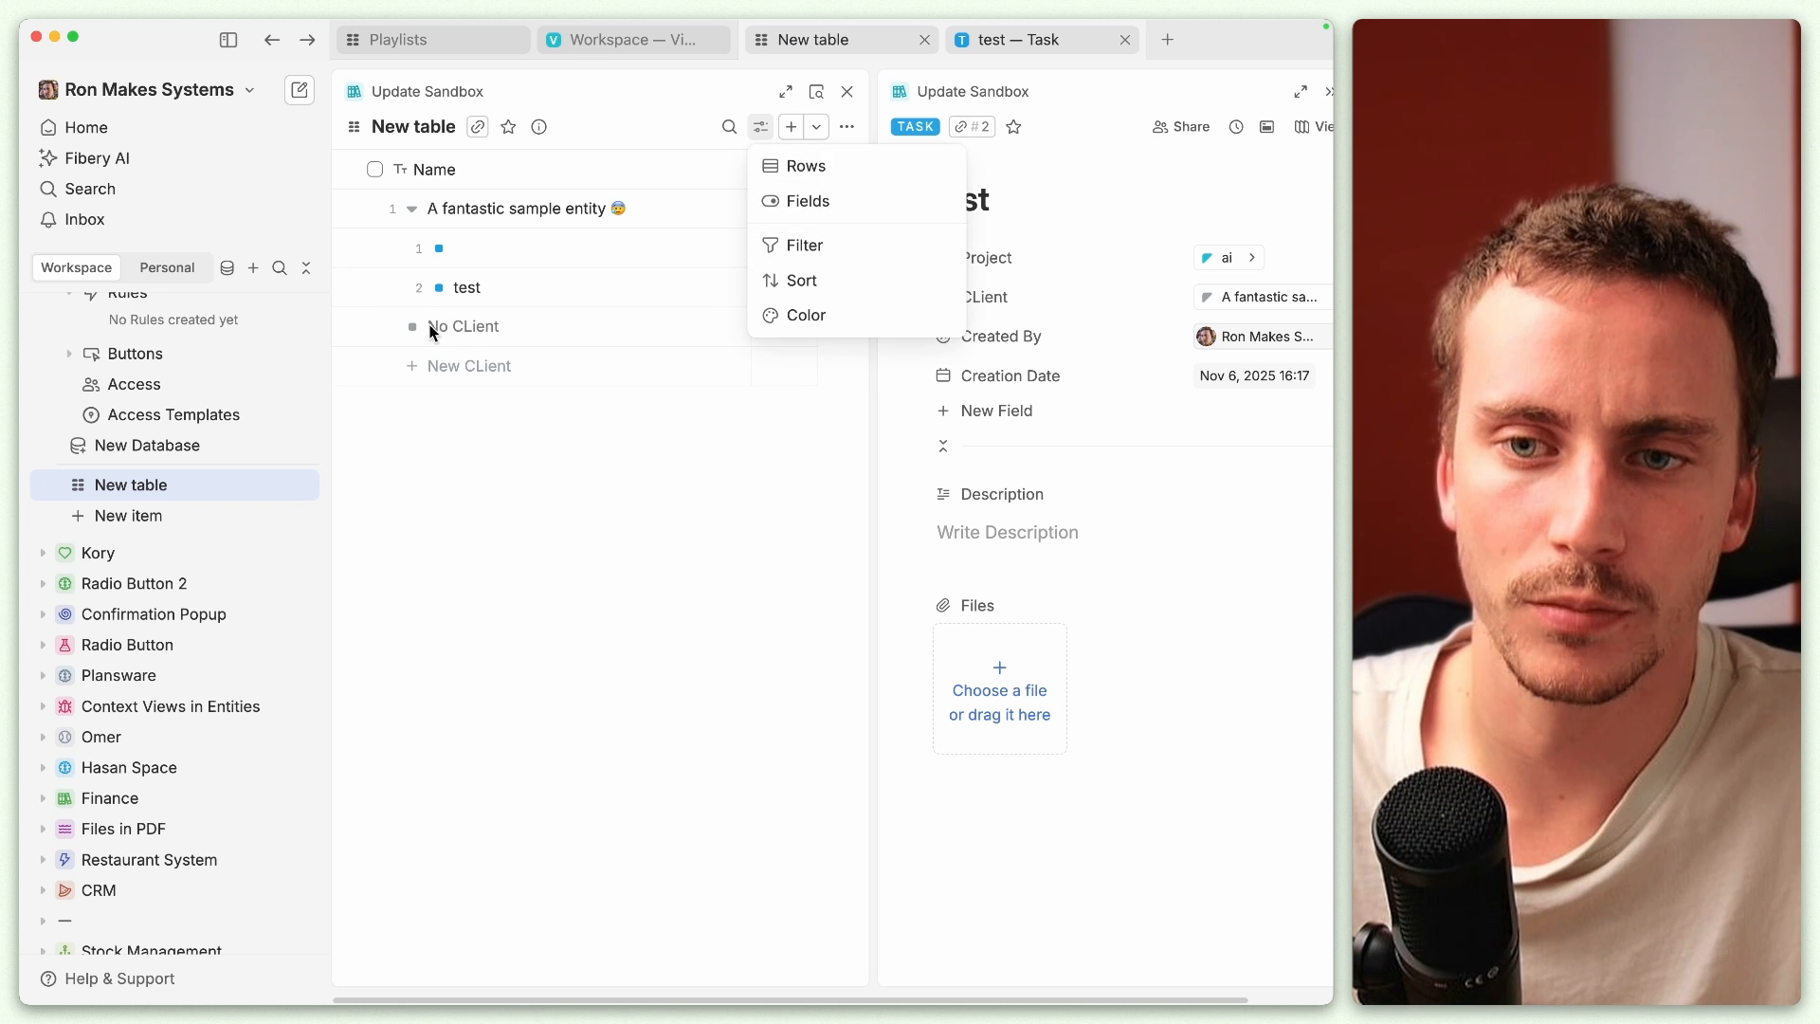
left_click(804, 164)
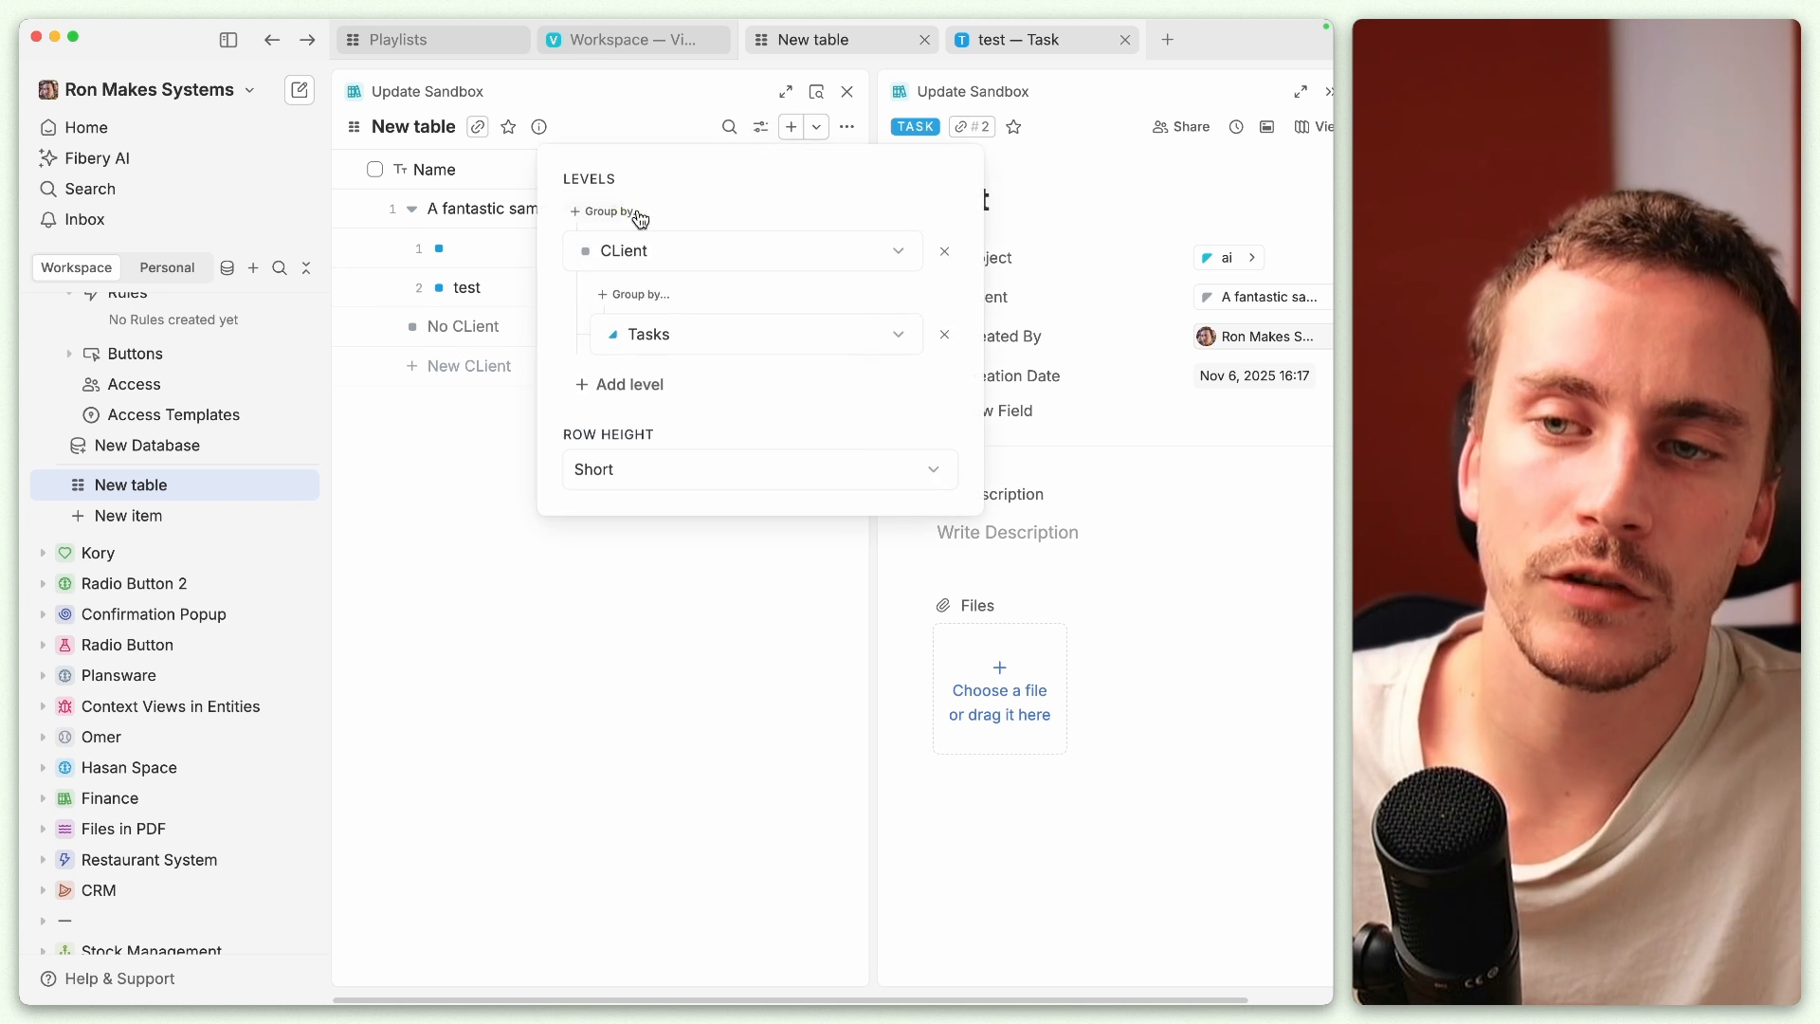
left_click(944, 334)
left_click(870, 265)
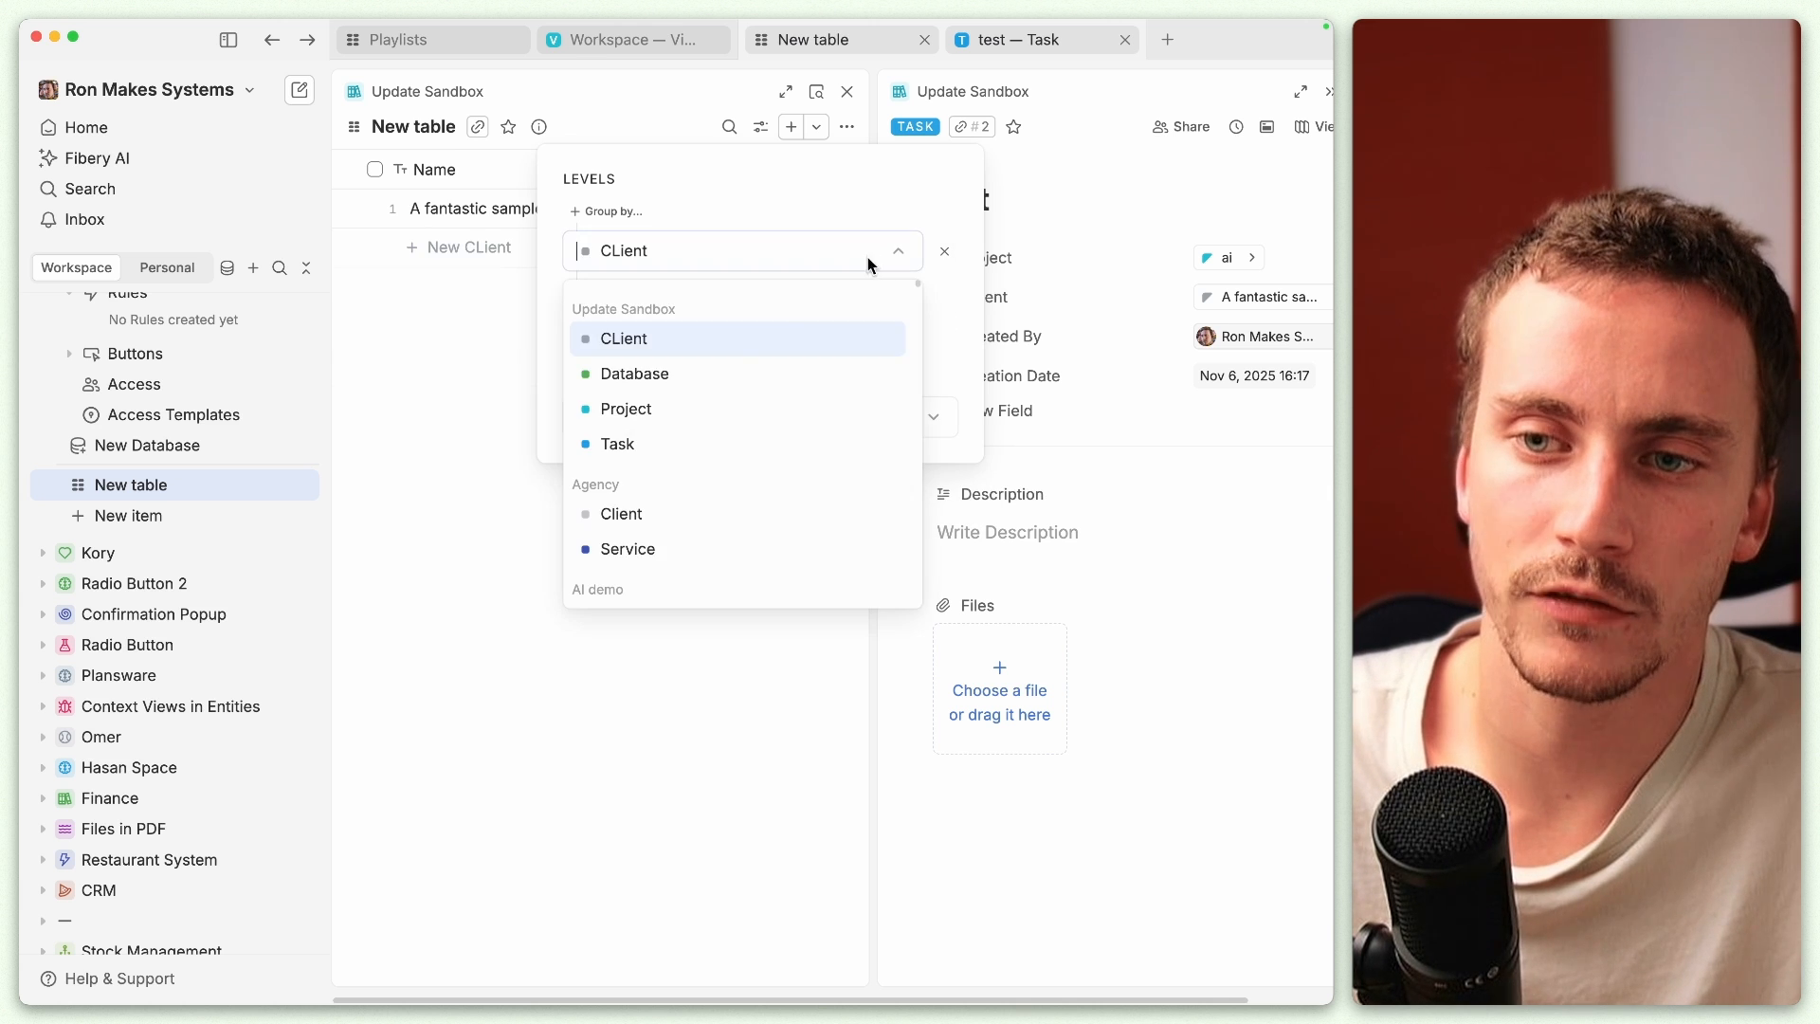
left_click(690, 446)
left_click(607, 211)
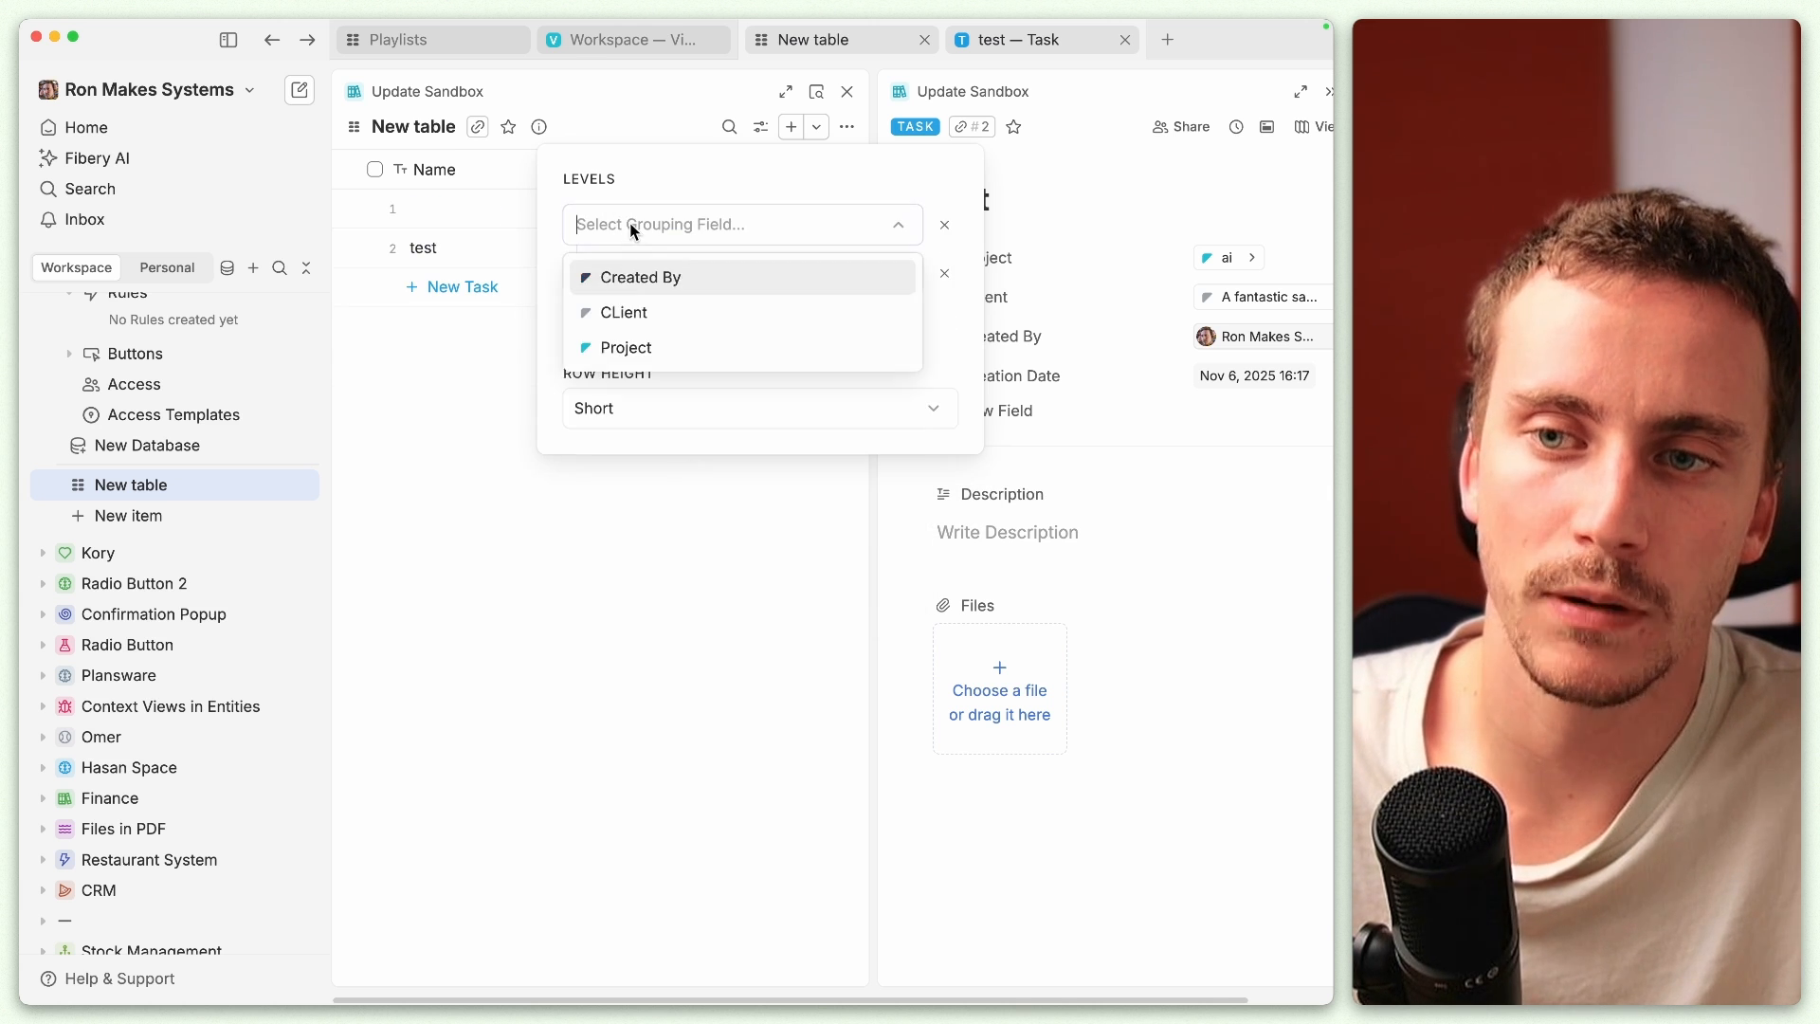
left_click(626, 313)
left_click(411, 463)
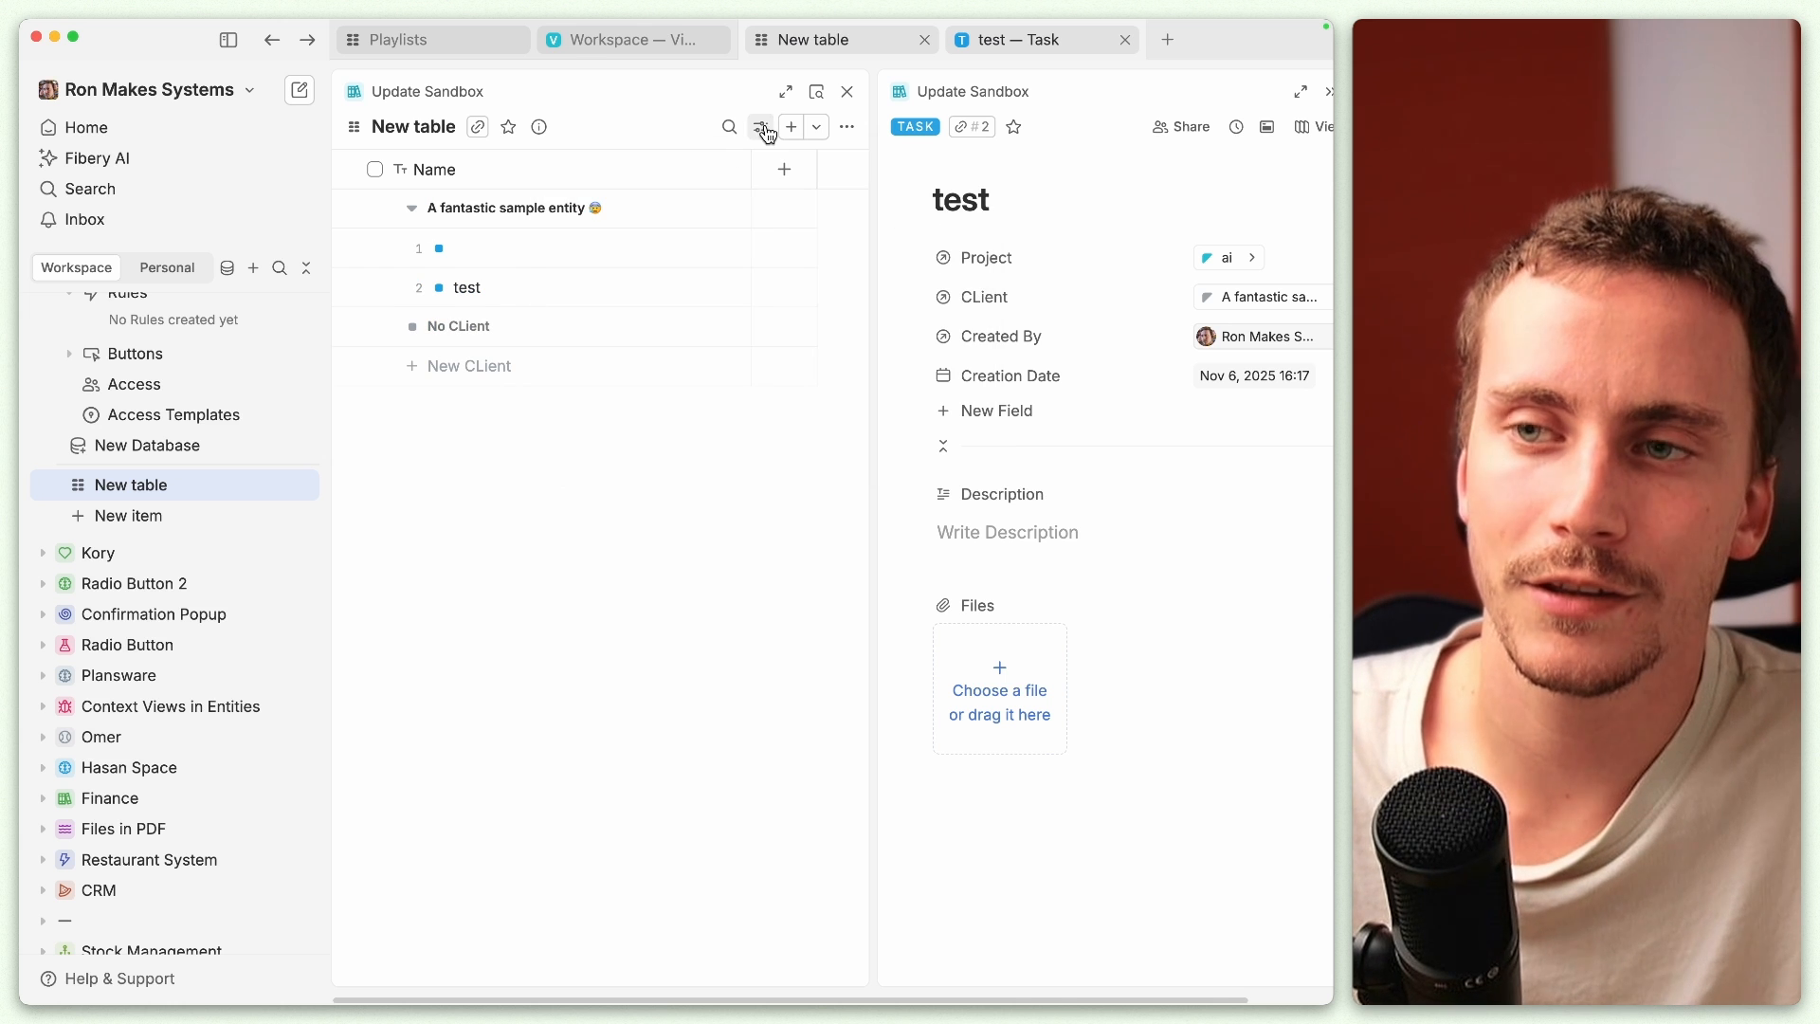
Step: View the options for hiding empty groups in the filter settings of the tasks grouped by CLient
left_click(760, 127)
left_click(846, 251)
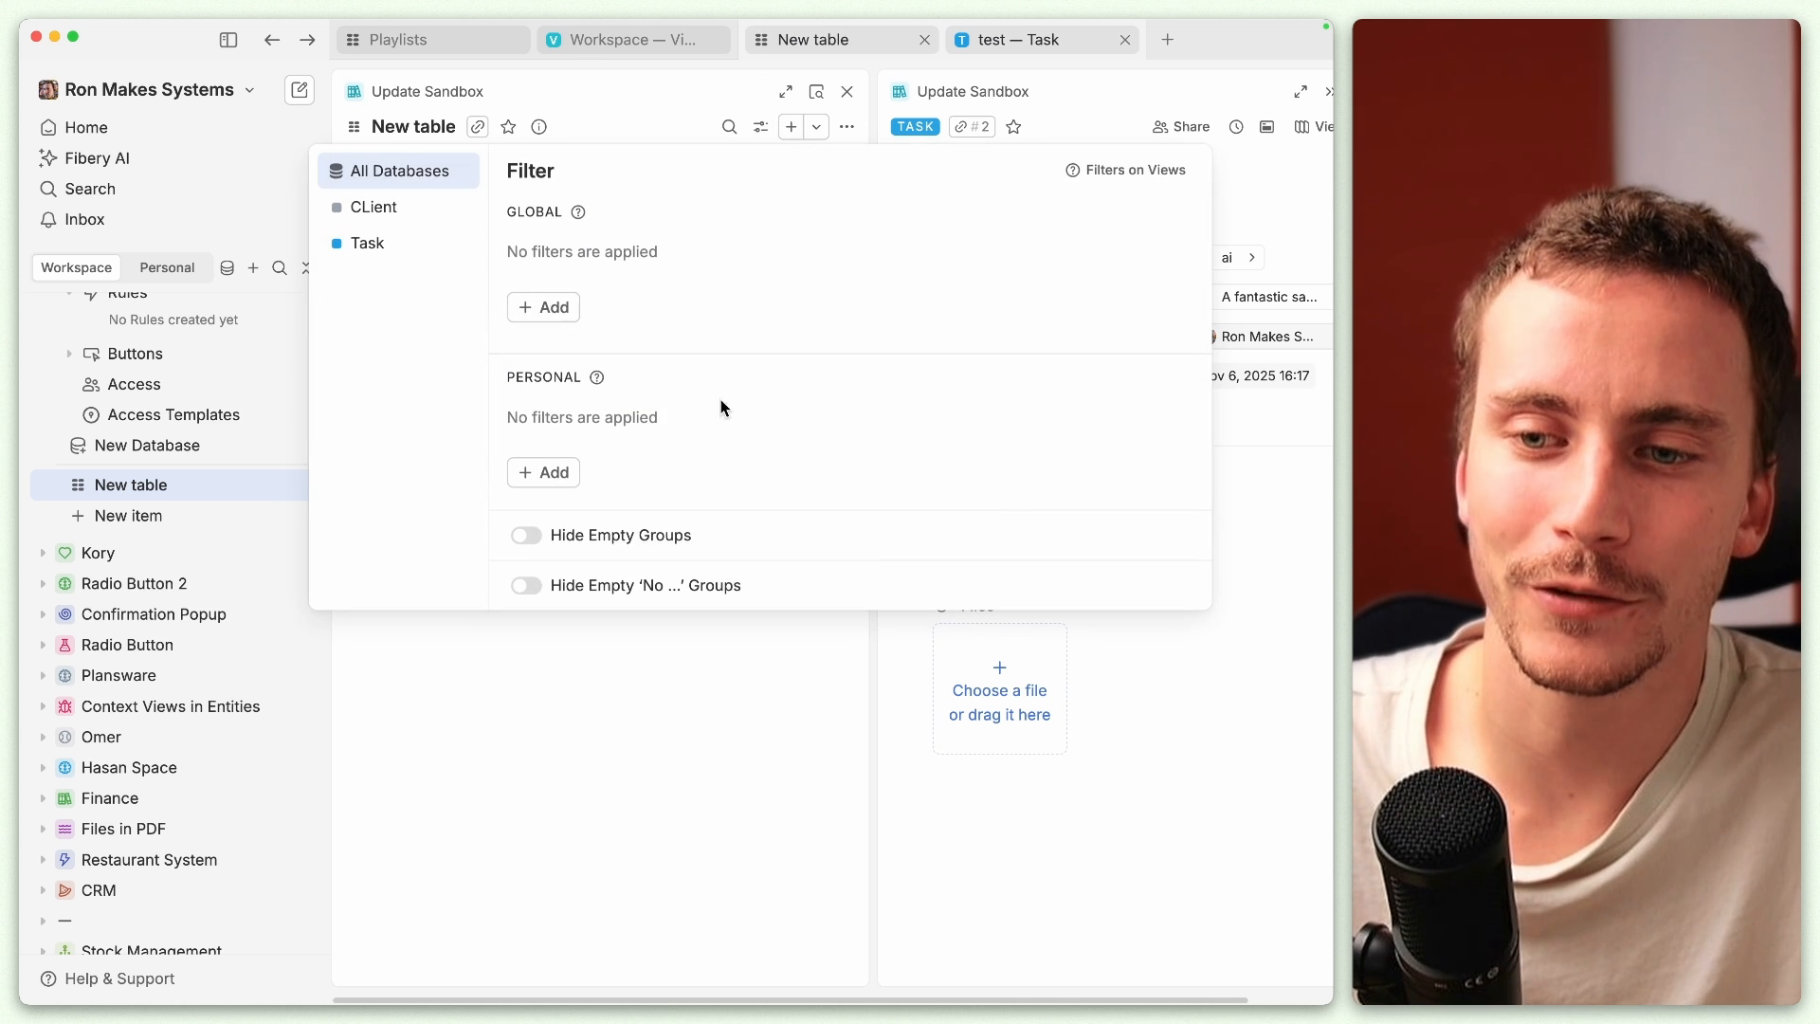
left_click(524, 706)
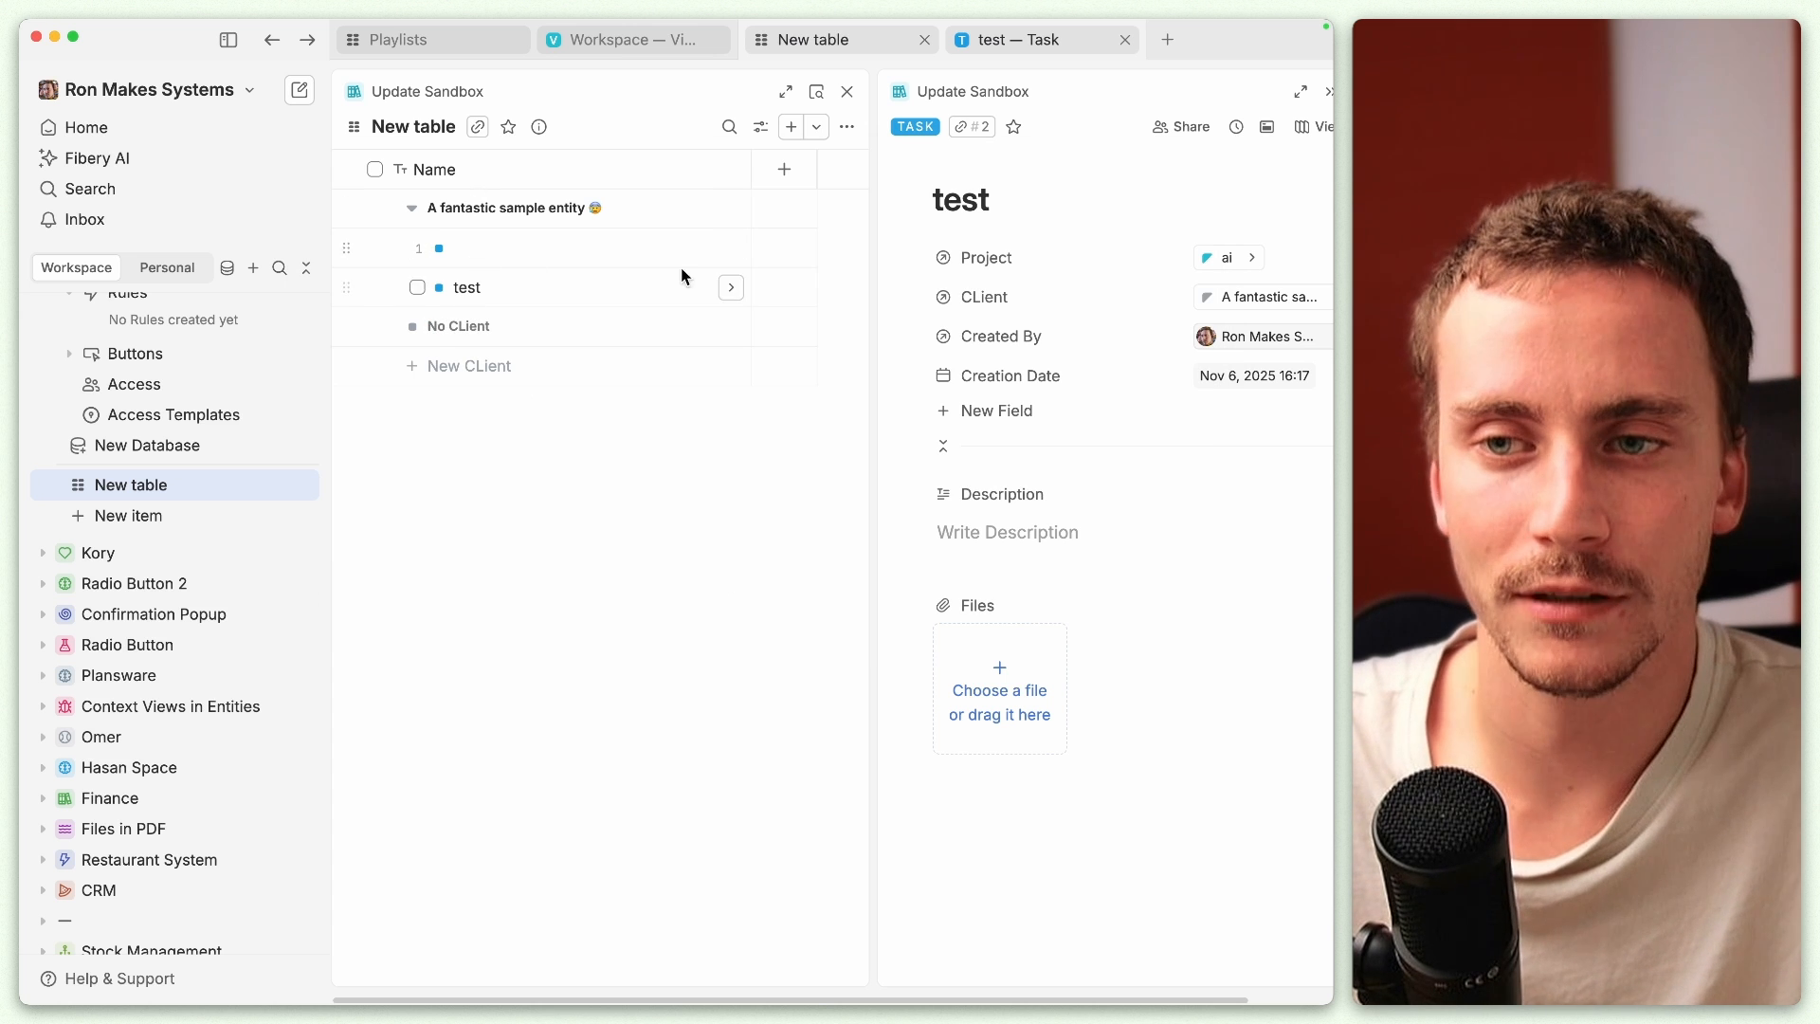
Step: Add a new CLient named "example" to the table
left_click(421, 367)
type("example")
key("Return")
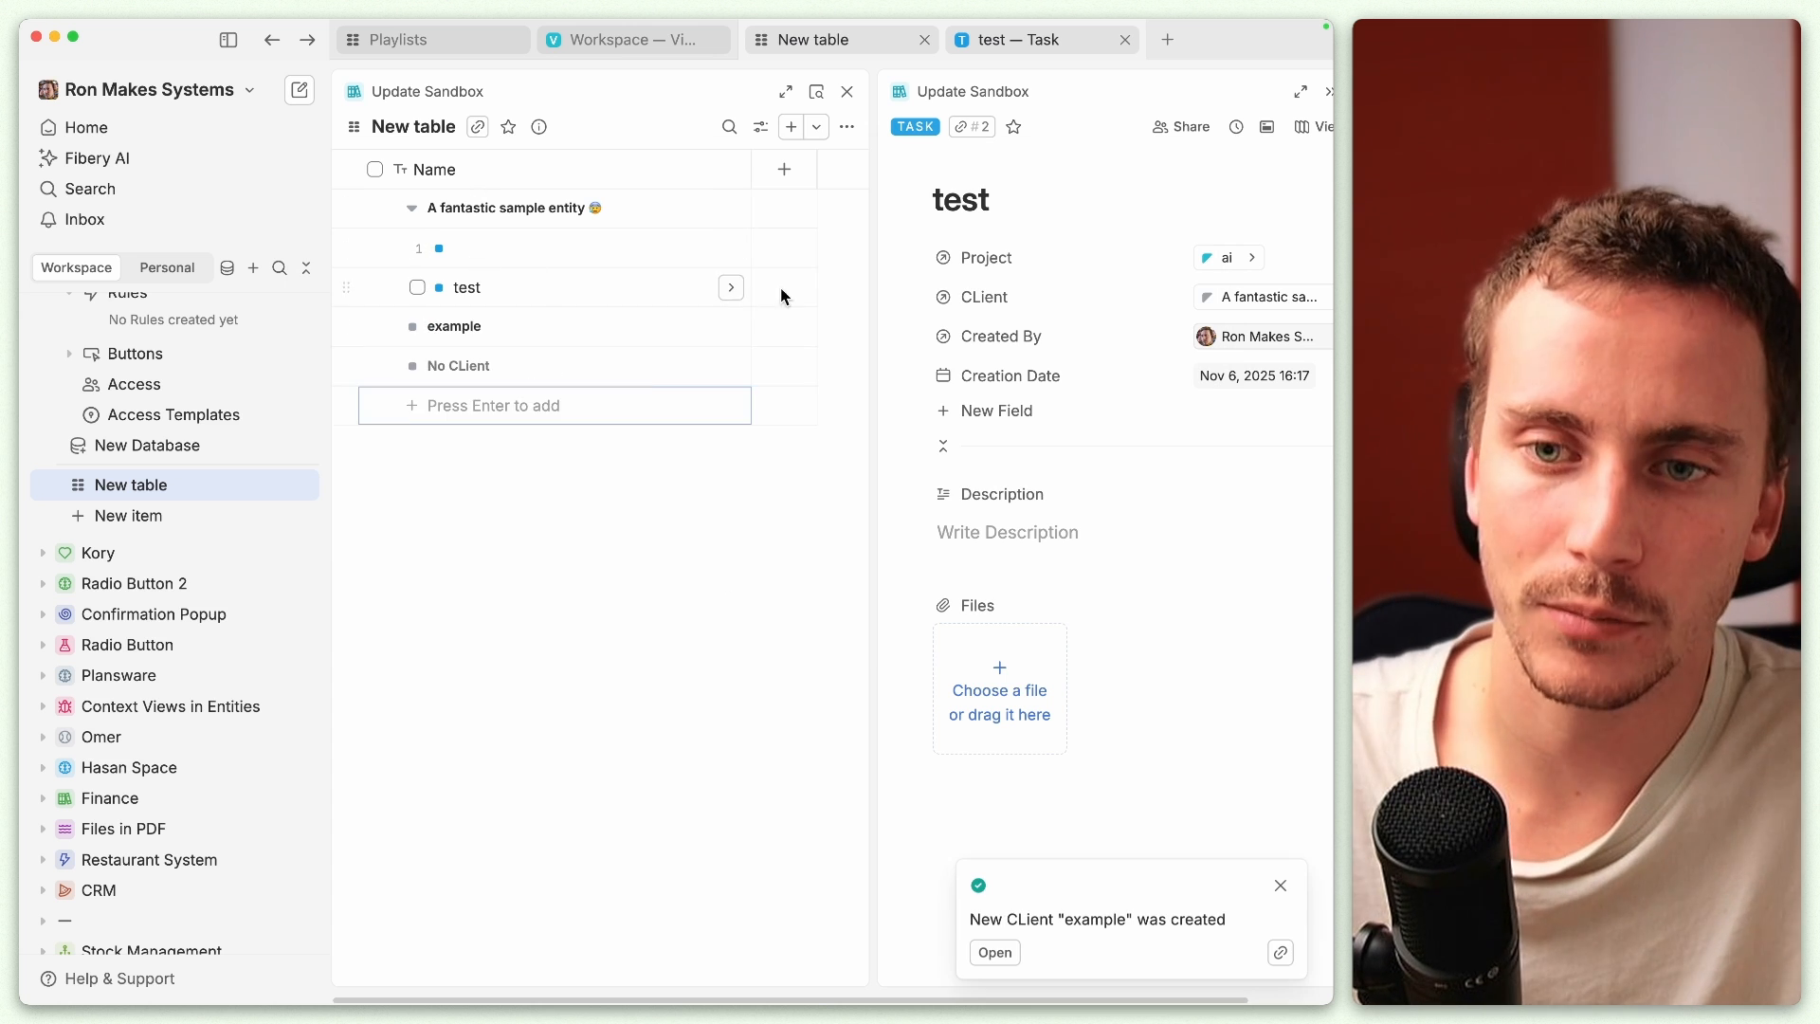
Step: Try the Hide Empty Groups filter option on the table and switch it off again
left_click(761, 126)
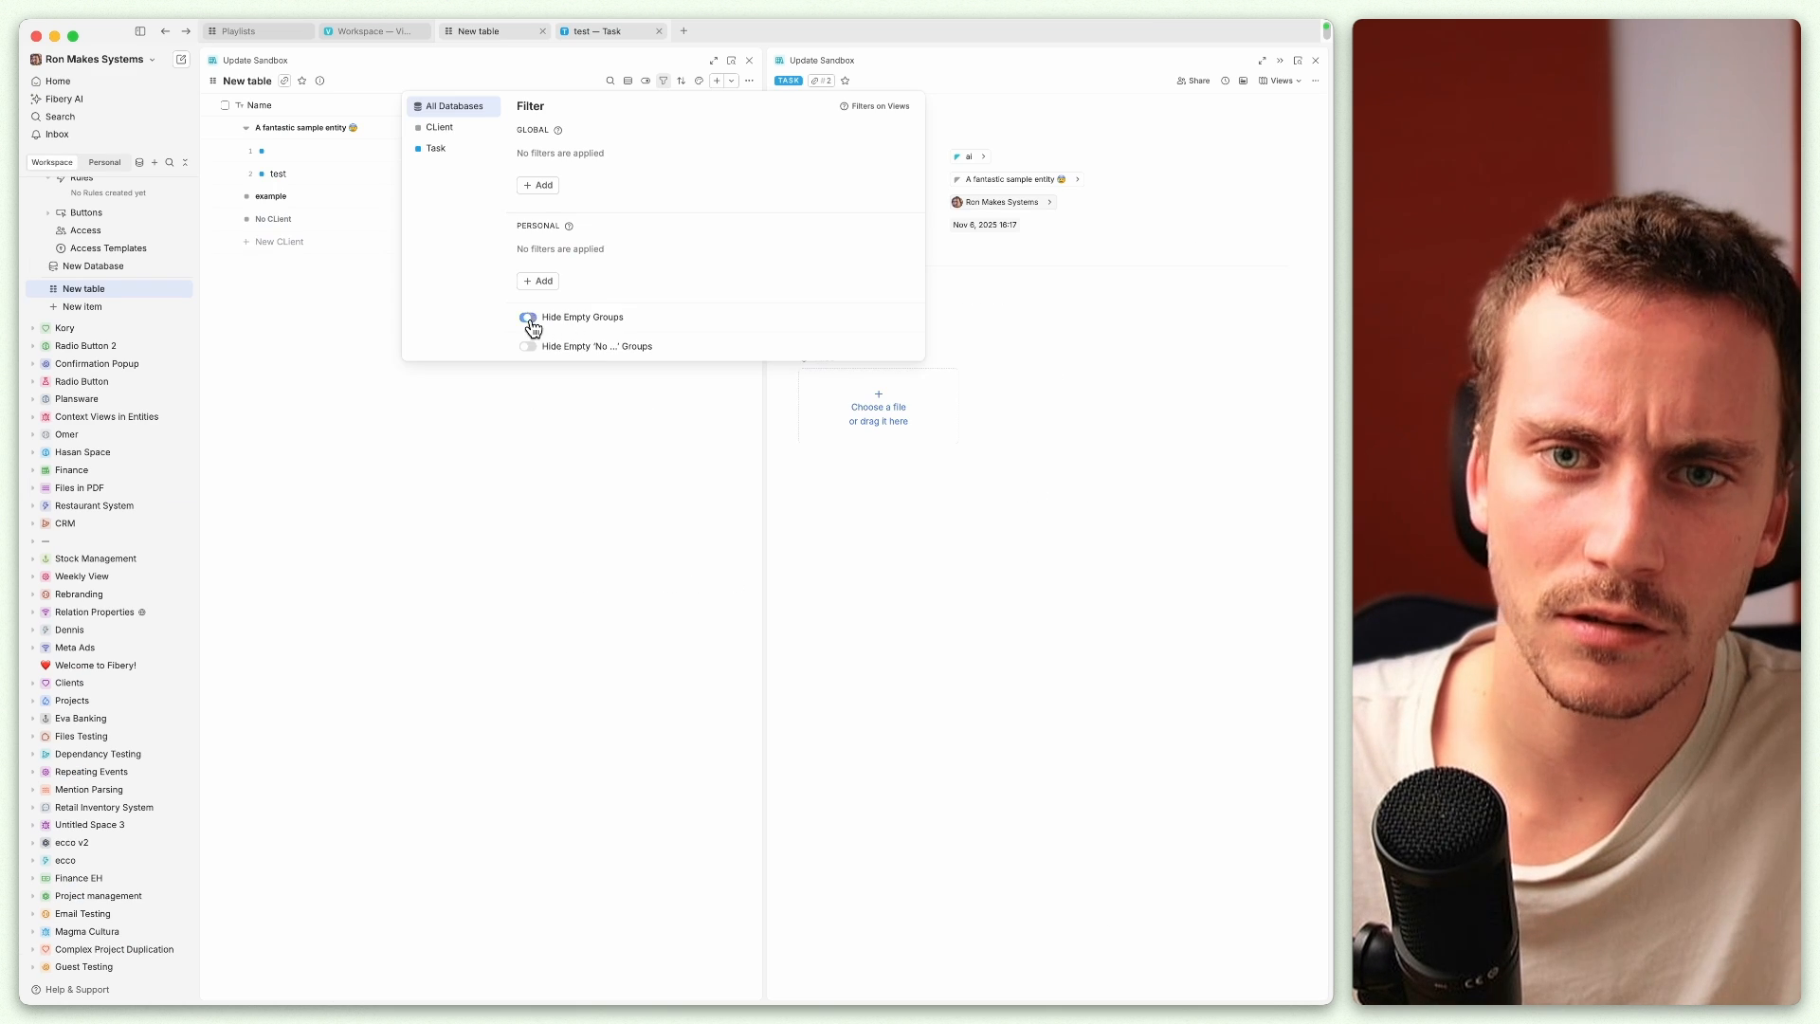
left_click(528, 318)
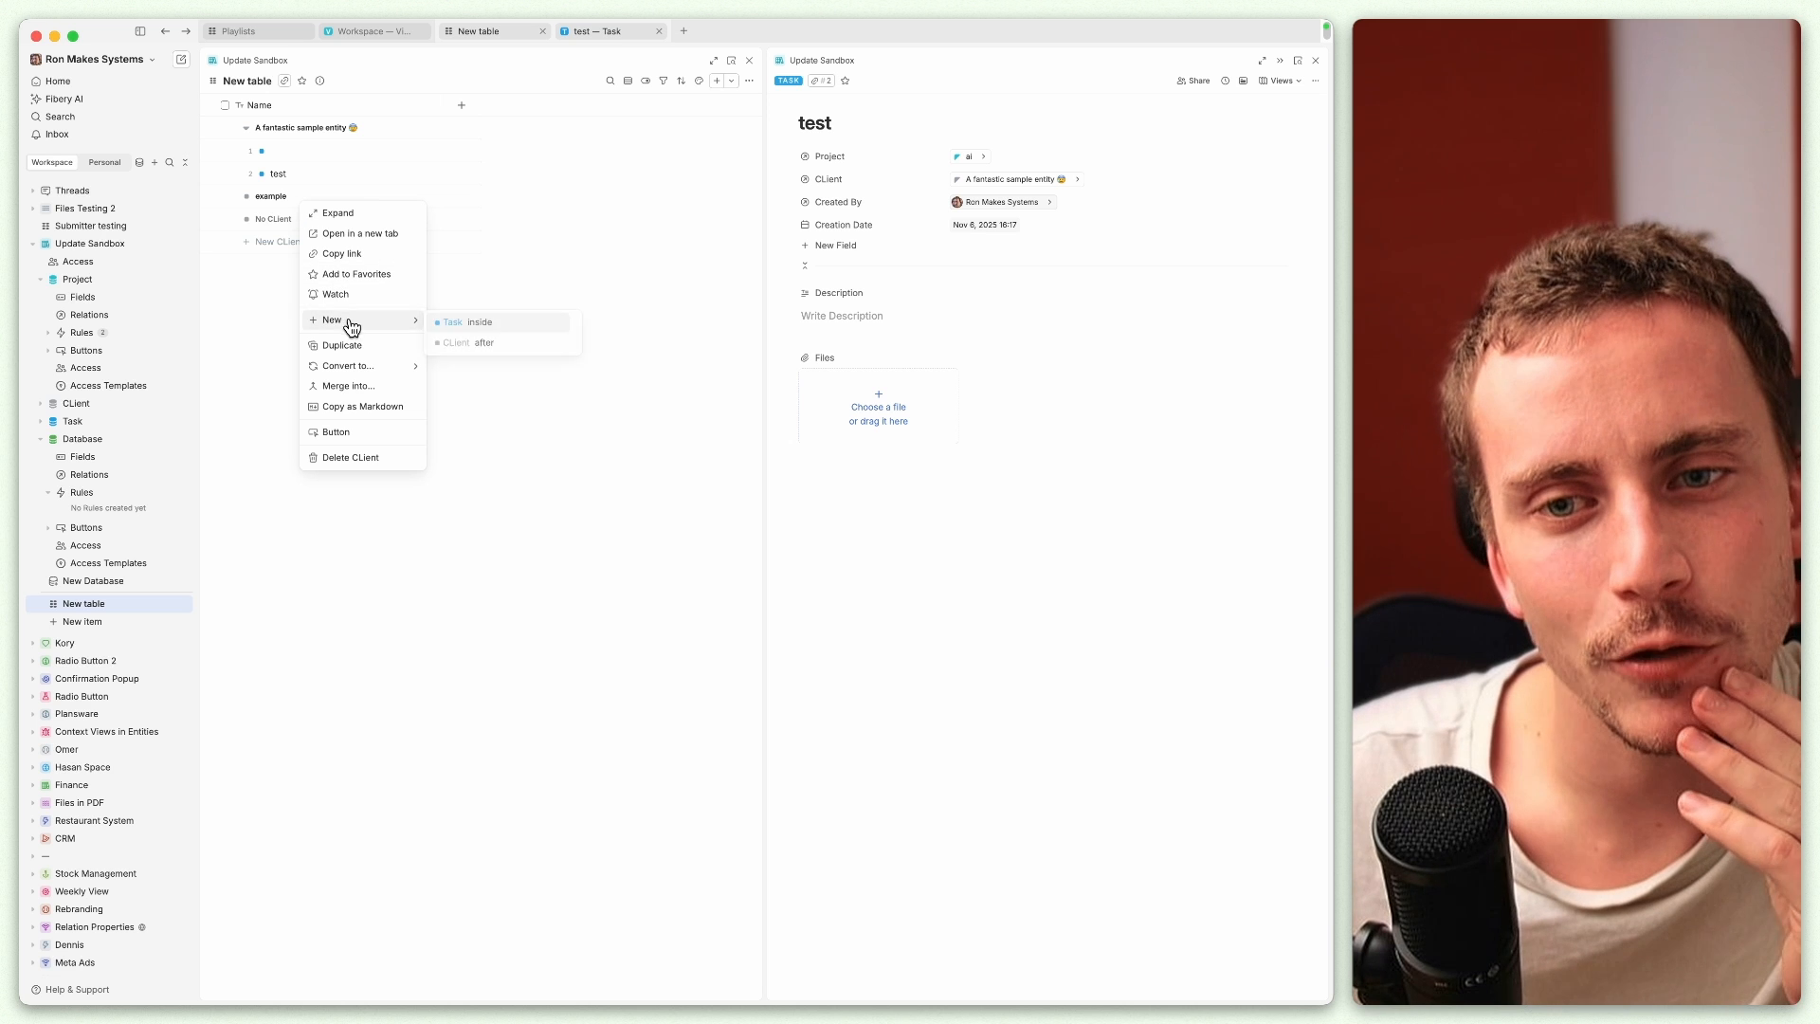
left_click(256, 322)
left_click(662, 81)
left_click(528, 317)
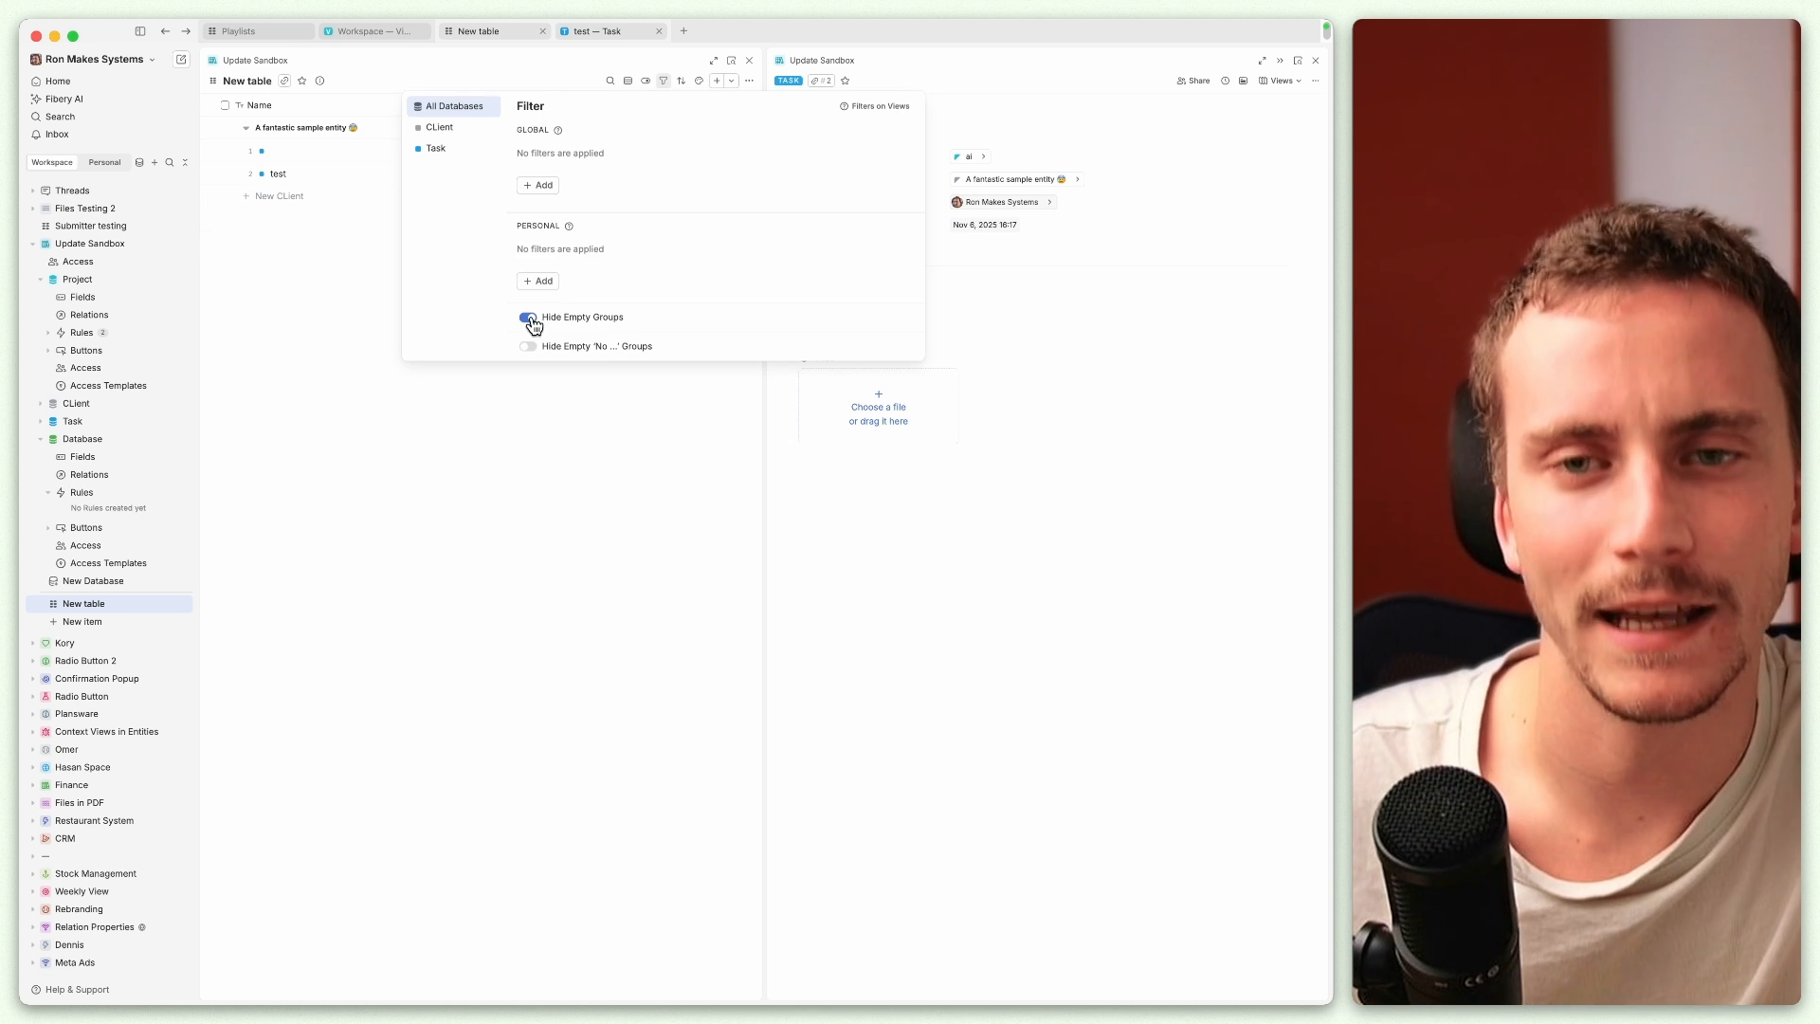
left_click(530, 320)
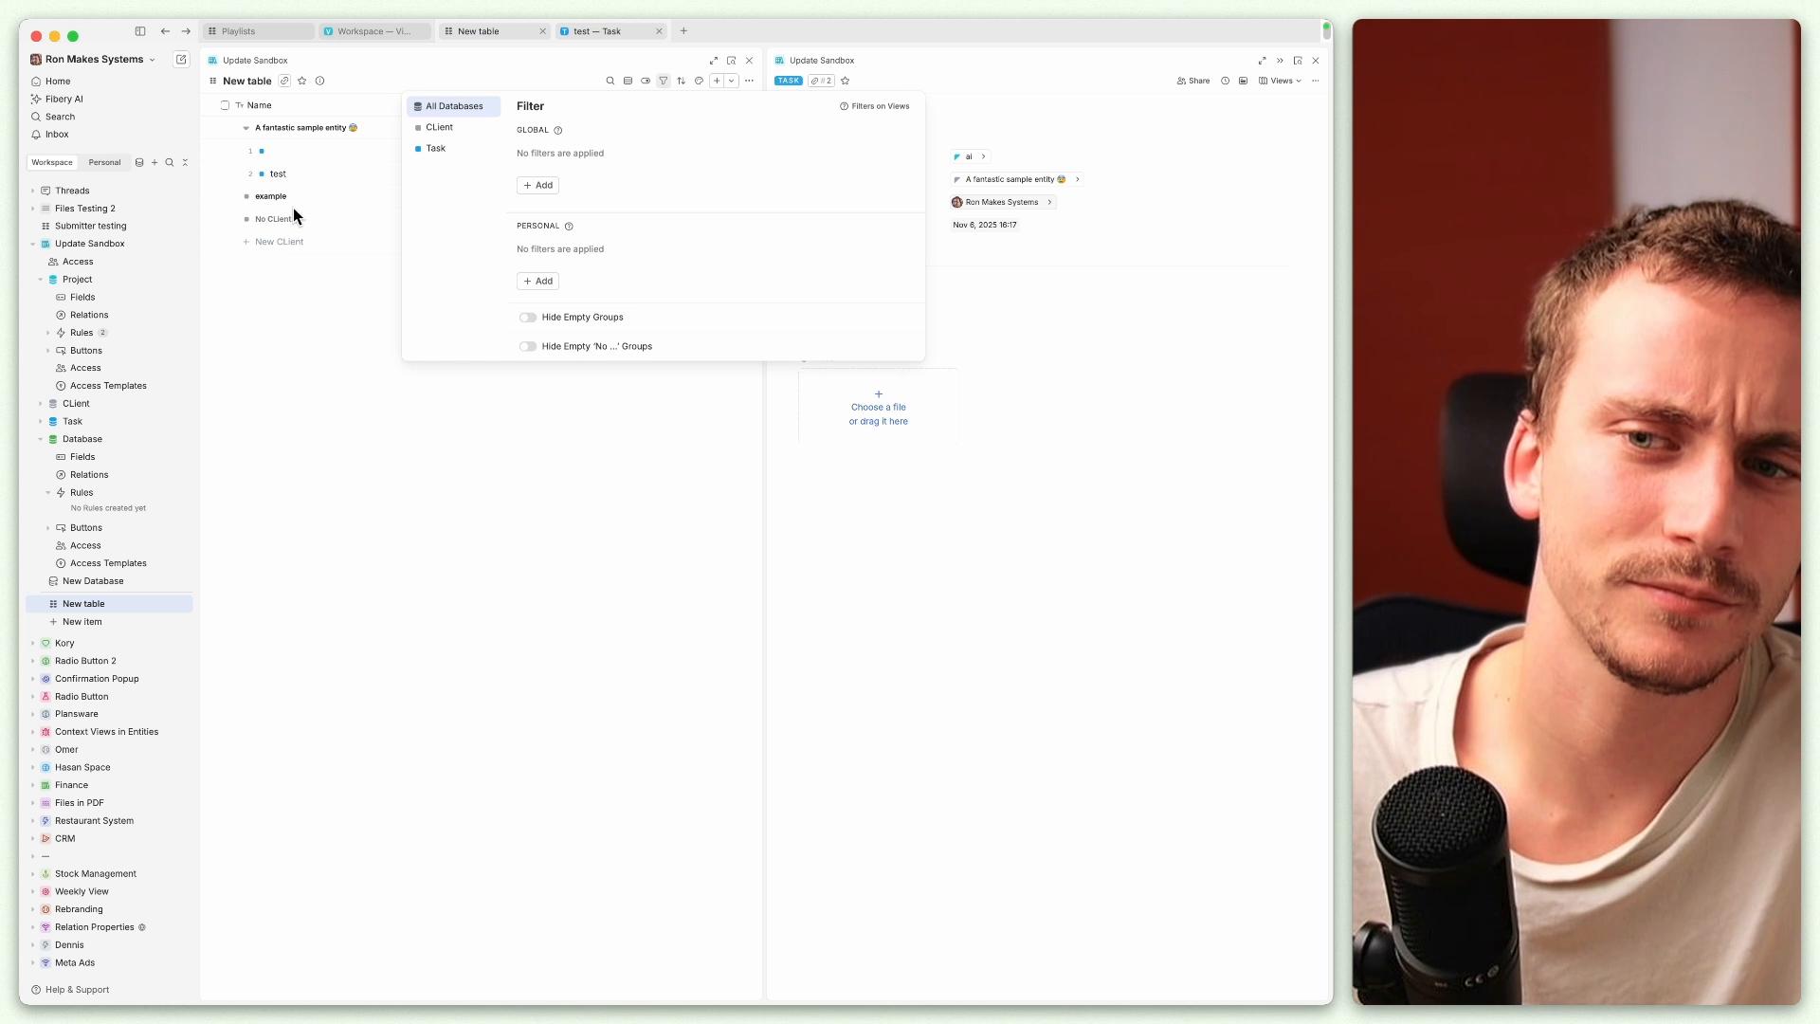
Step: Compare Hide Empty Groups with Hide Empty 'No ...' Groups by switching each on, and leave both off
left_click(530, 320)
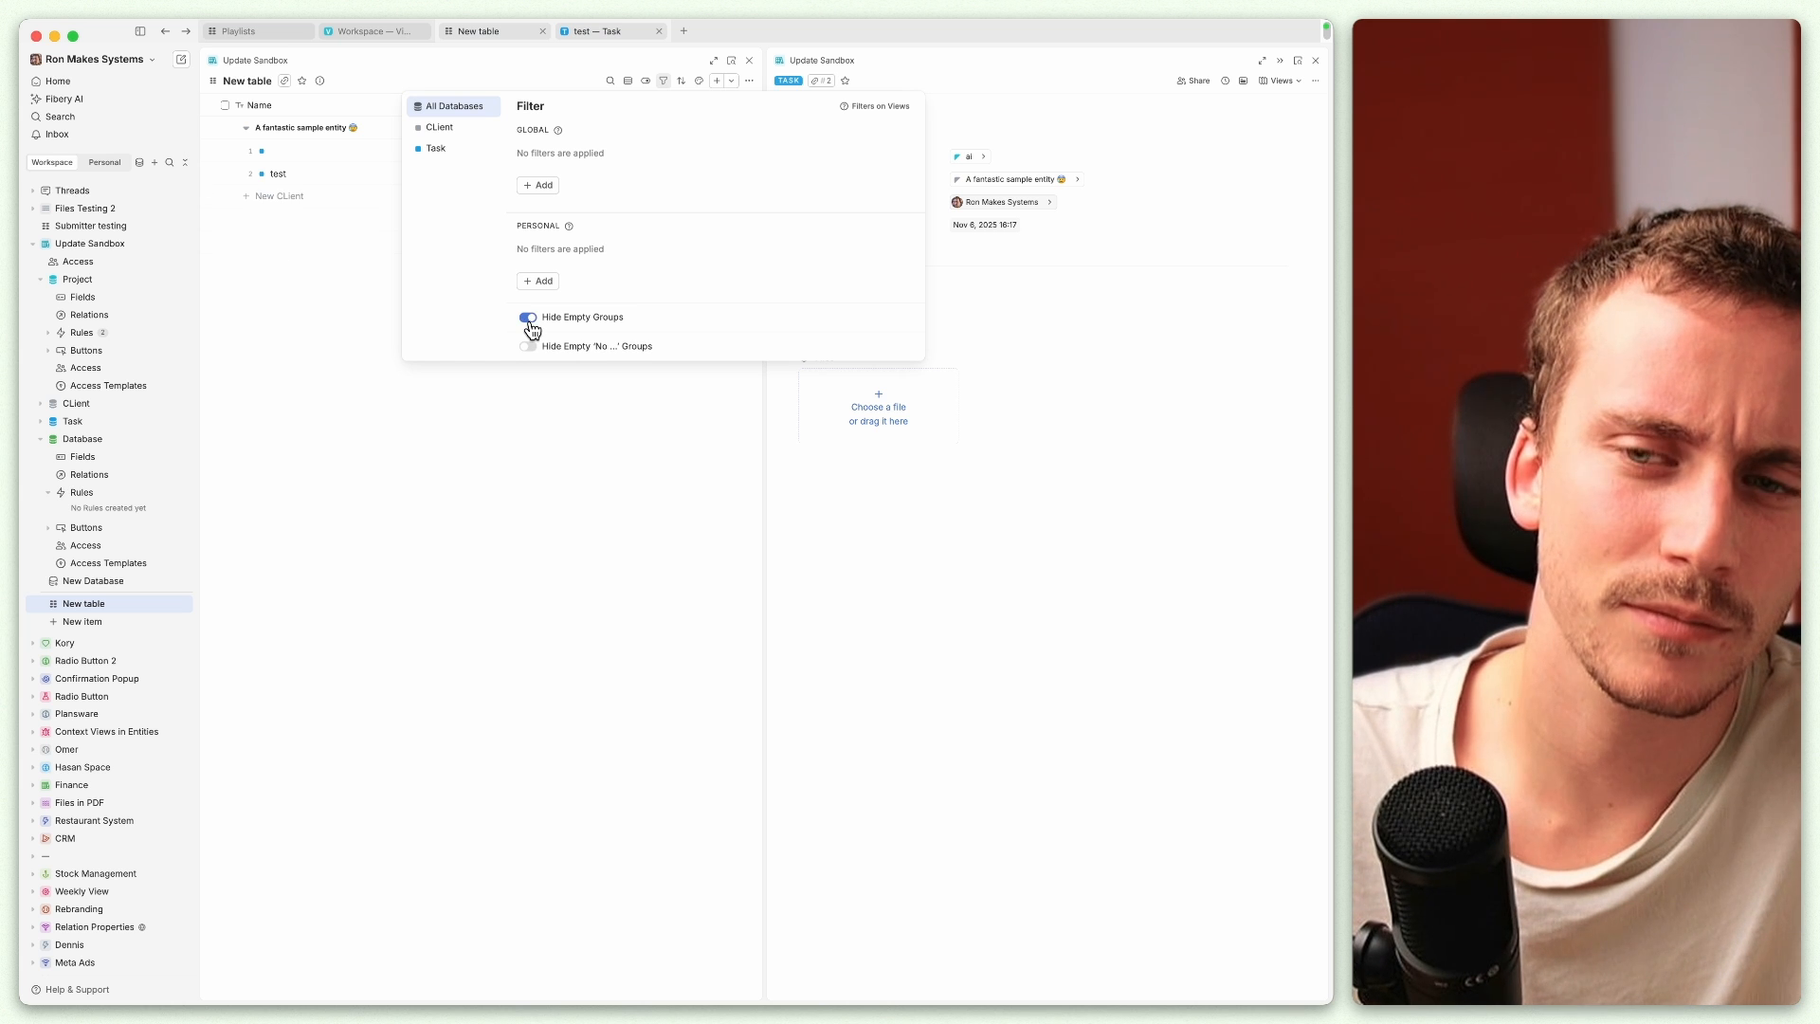
left_click(528, 348)
left_click(528, 347)
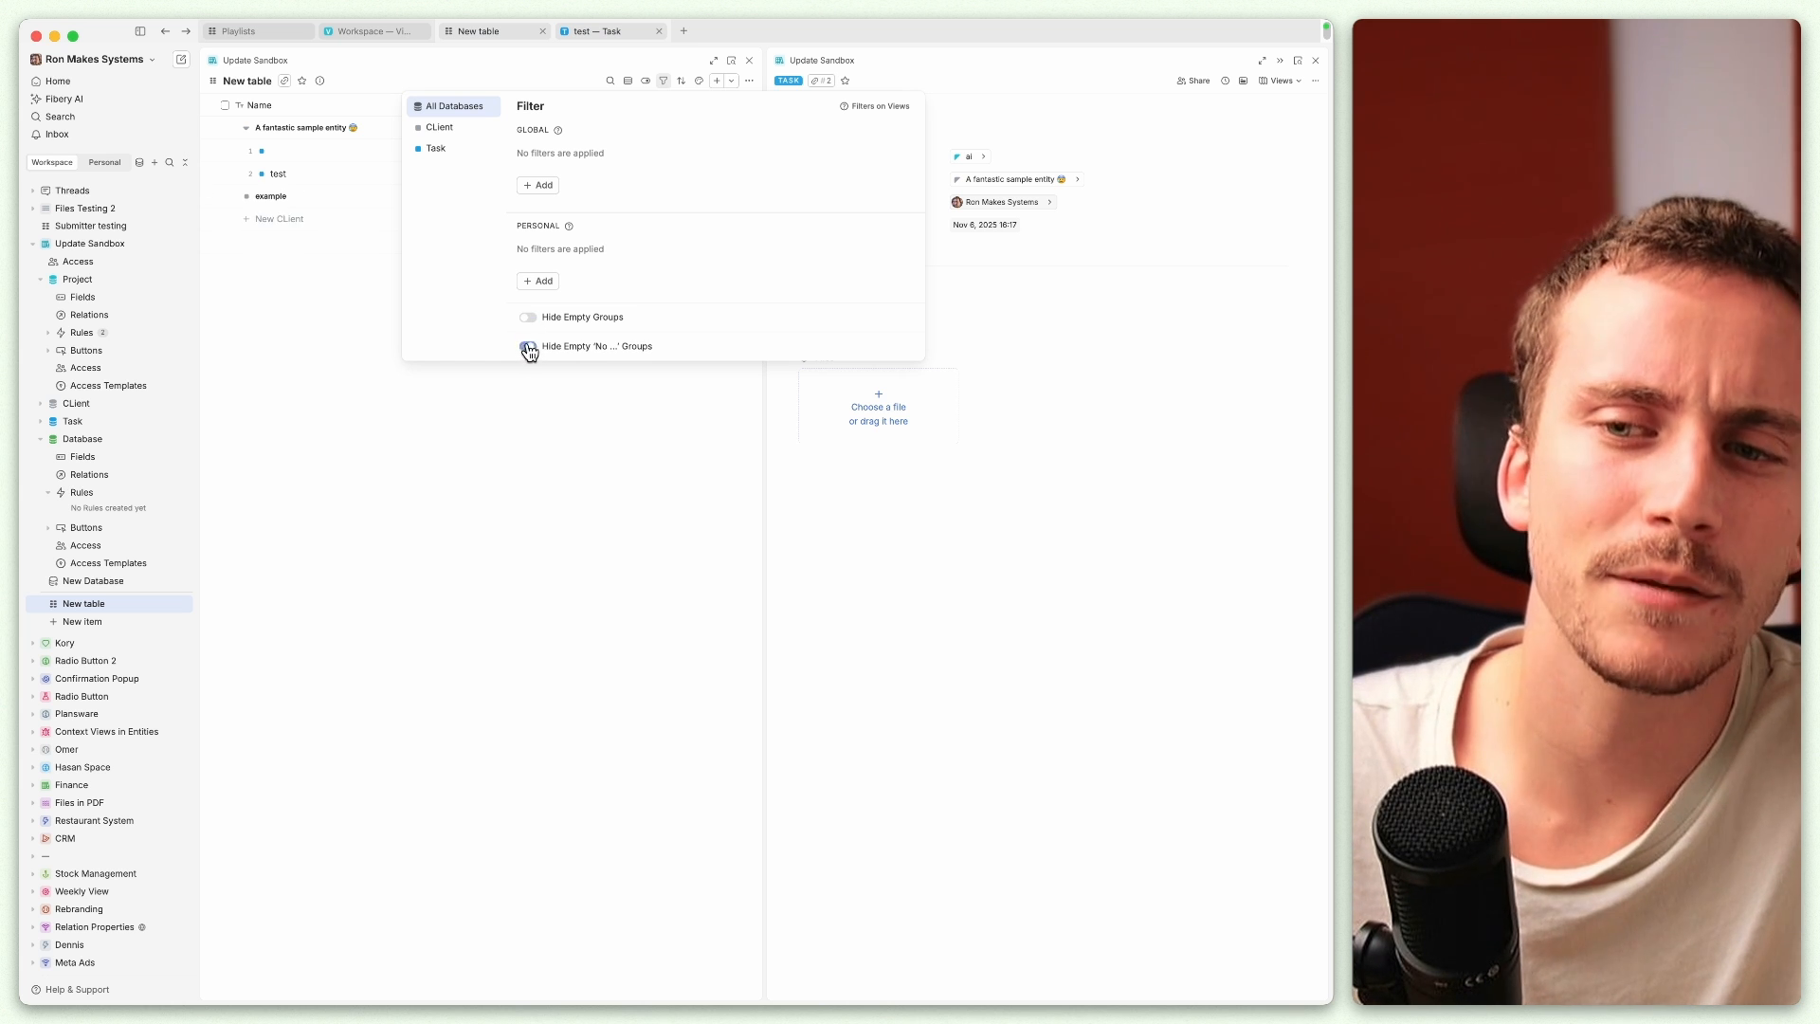
left_click(471, 432)
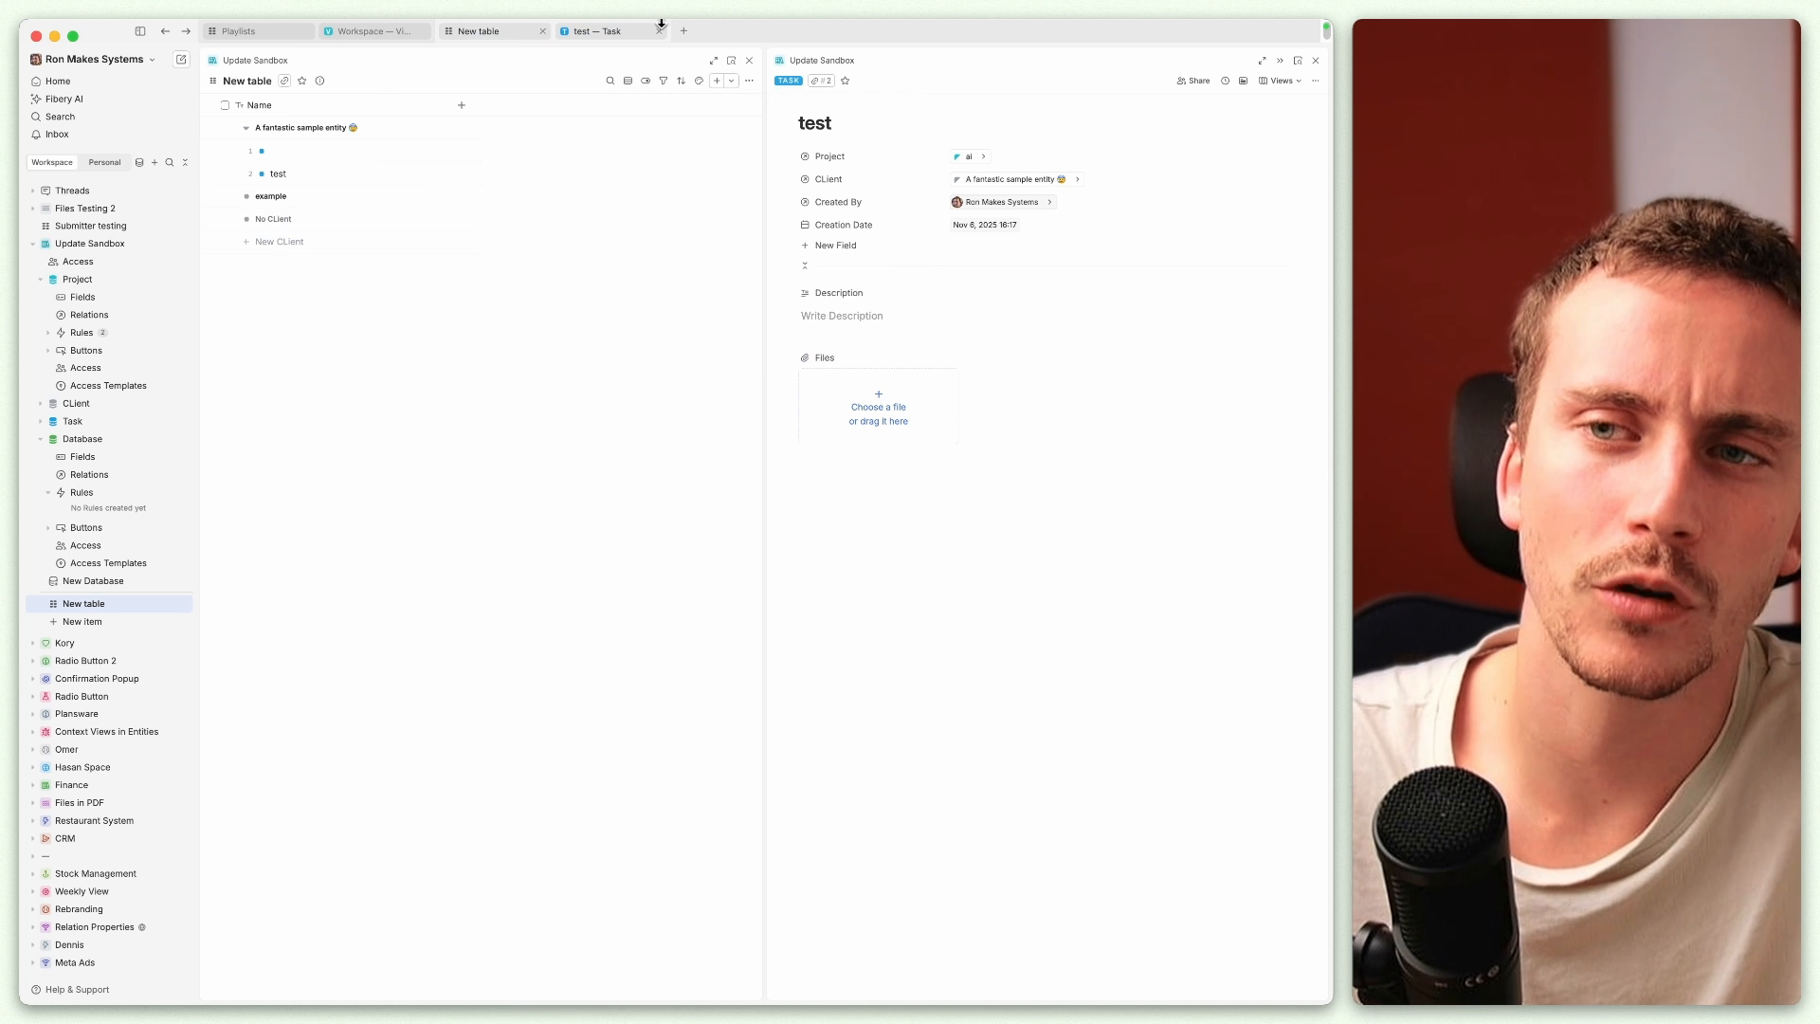
Step: Restructure the table levels to CLient grouped by Project with Tasks nested inside, and expand the No Project group
left_click(628, 81)
left_click(550, 194)
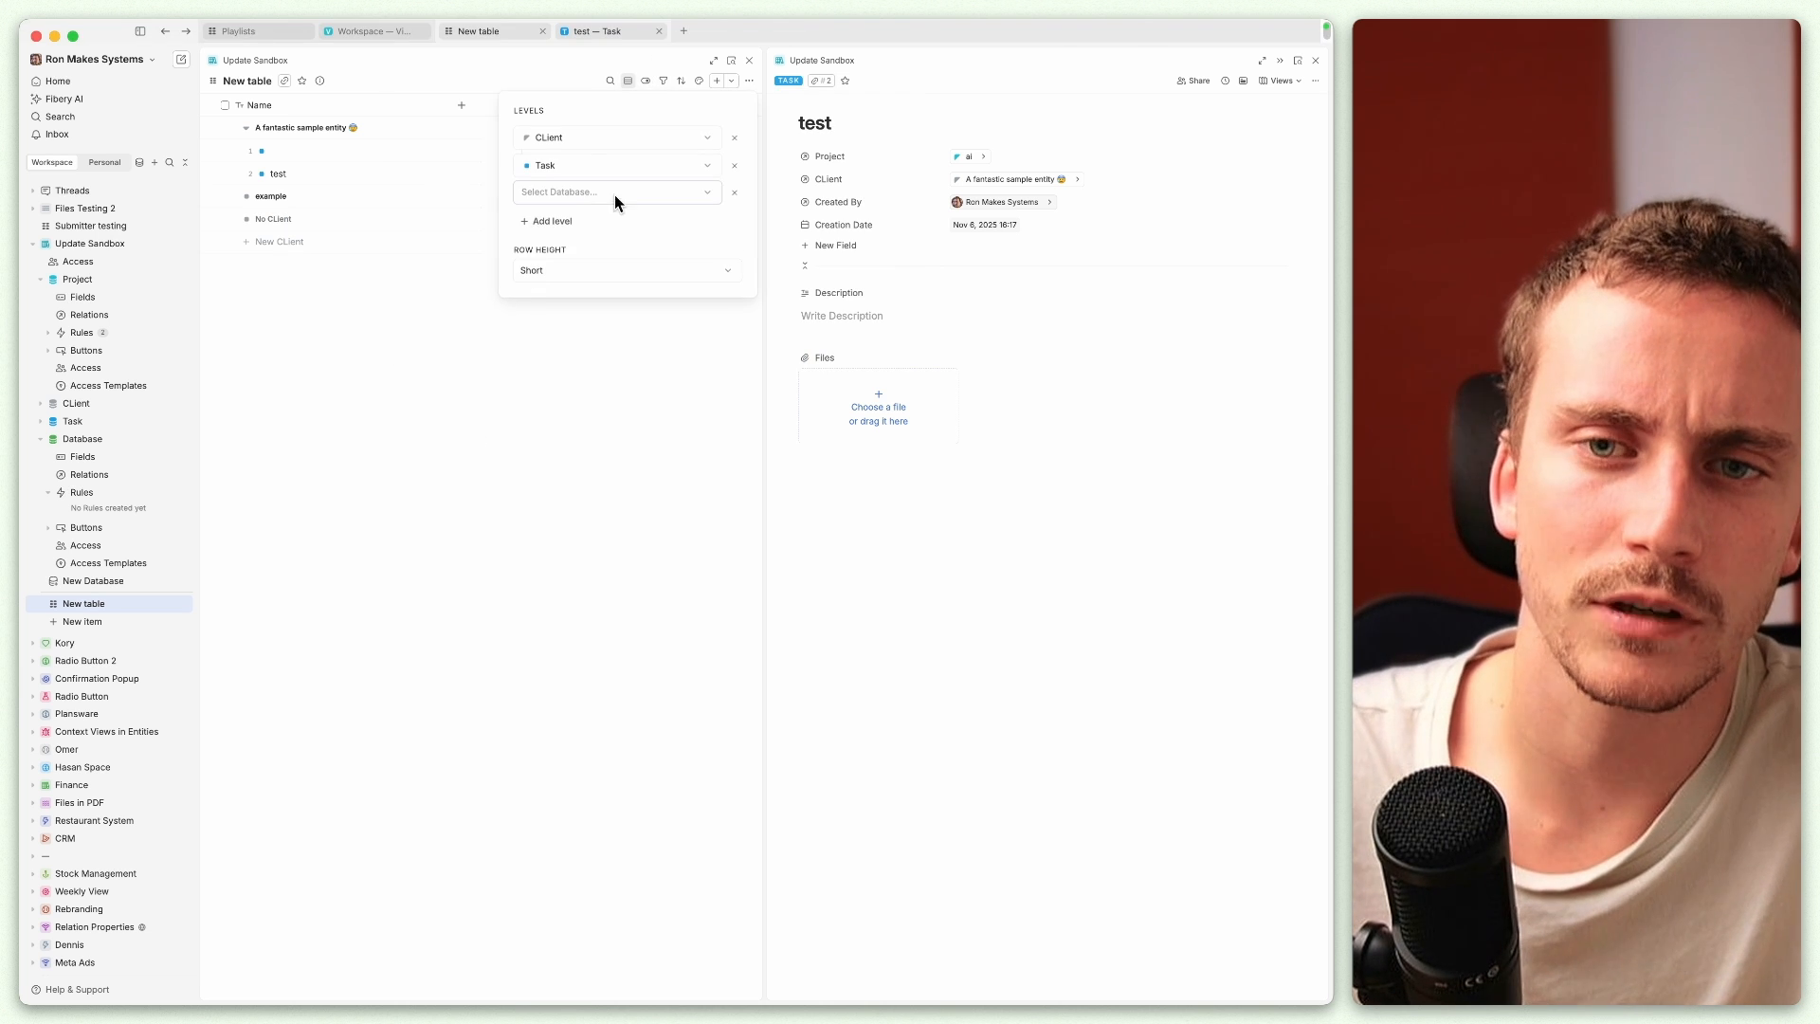
left_click(719, 193)
left_click(572, 252)
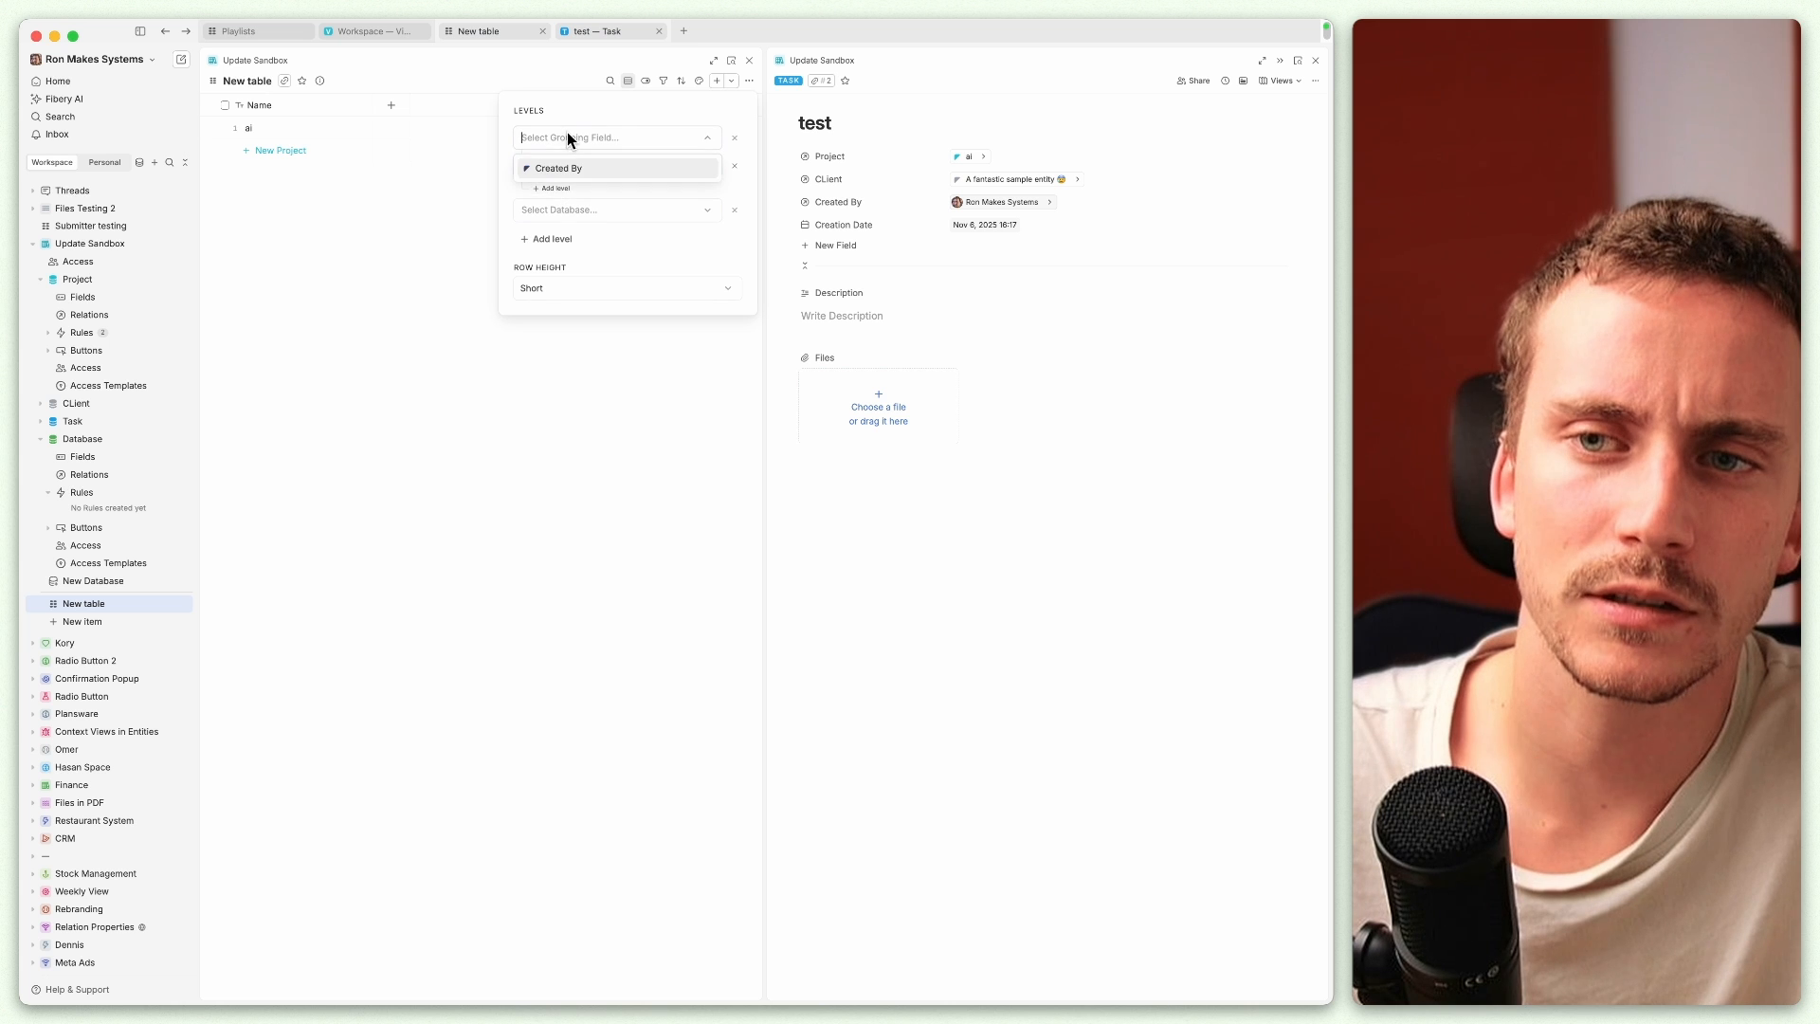
left_click(562, 191)
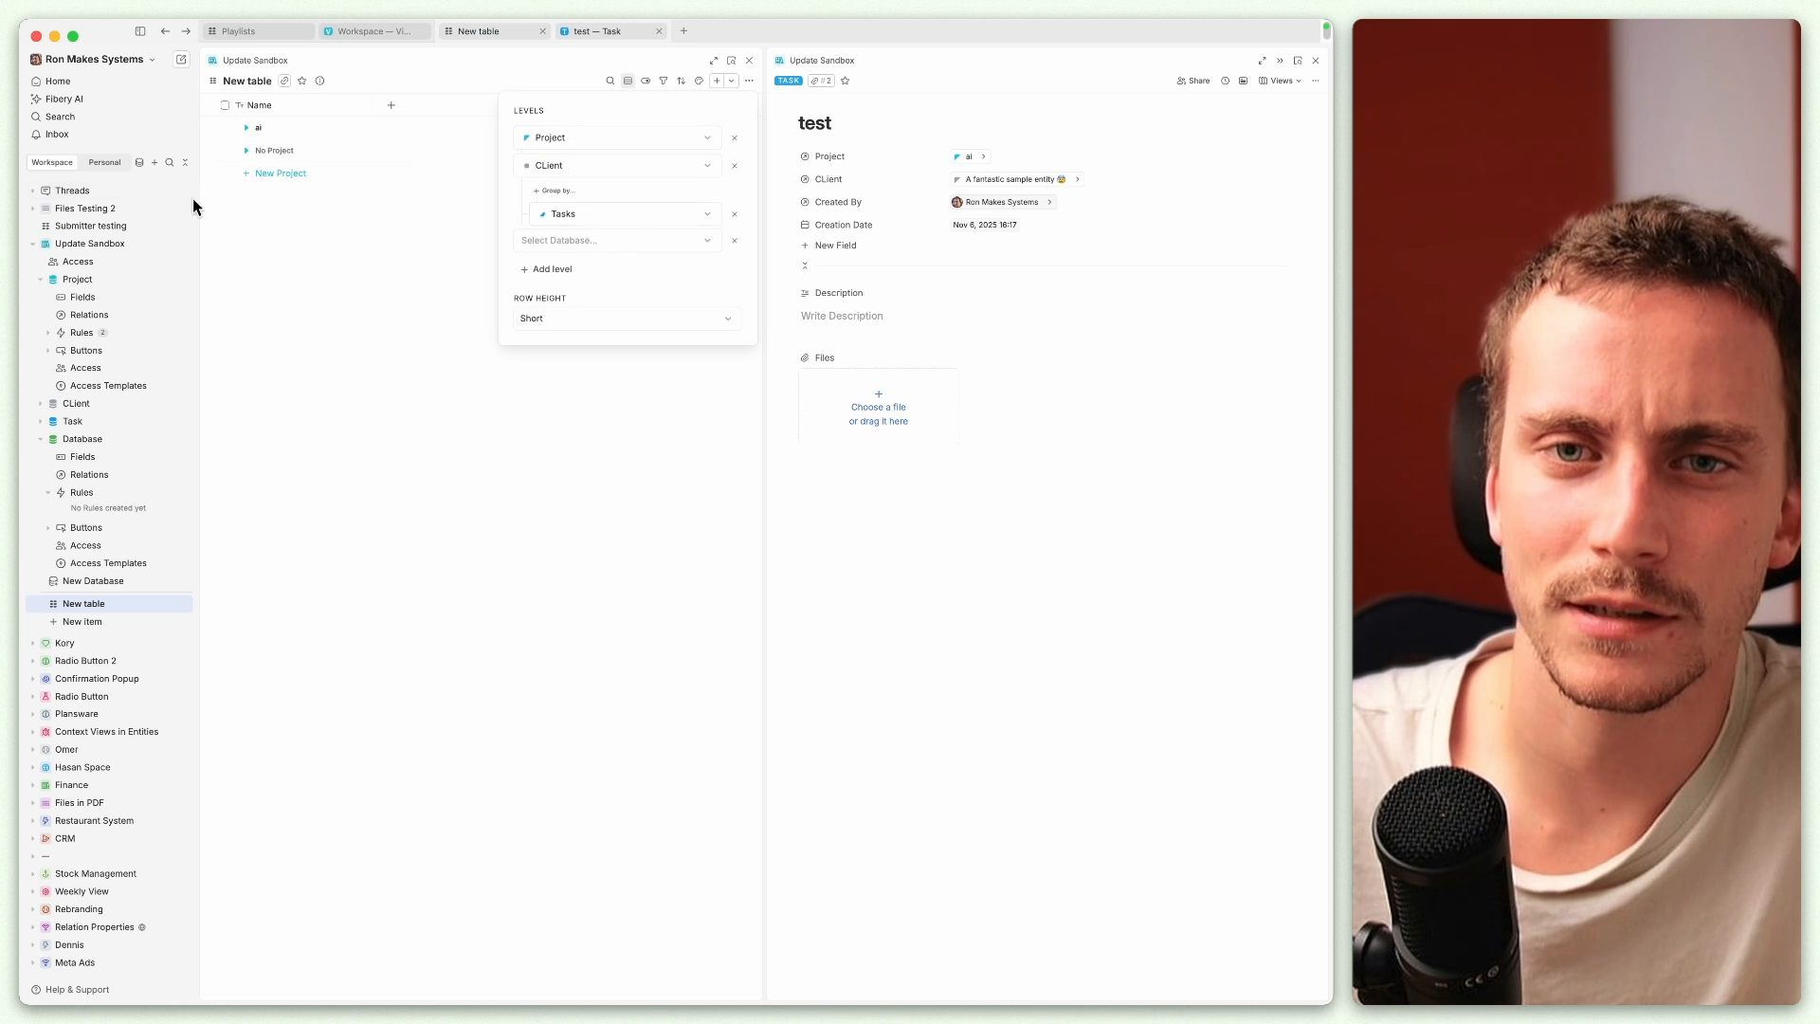
left_click(248, 154)
left_click(247, 151)
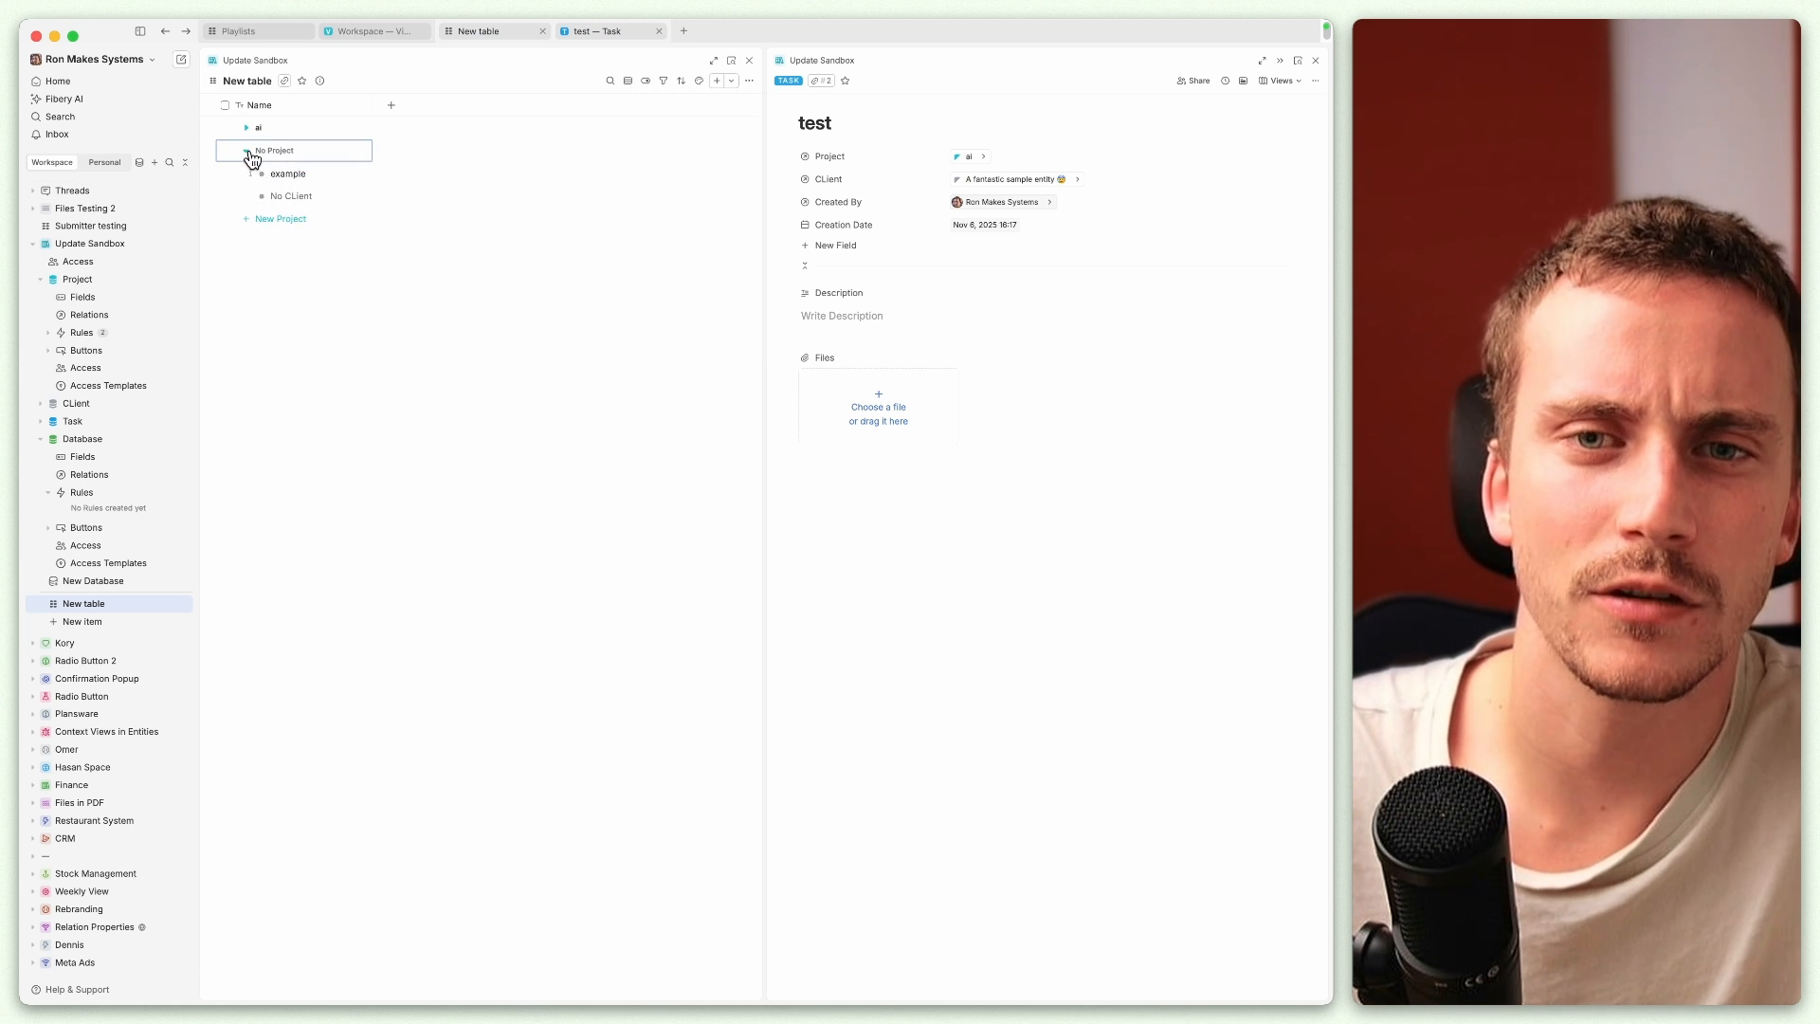
Step: Review the filter settings for hiding empty groups with the CLients grouped by Project
left_click(645, 81)
left_click(664, 83)
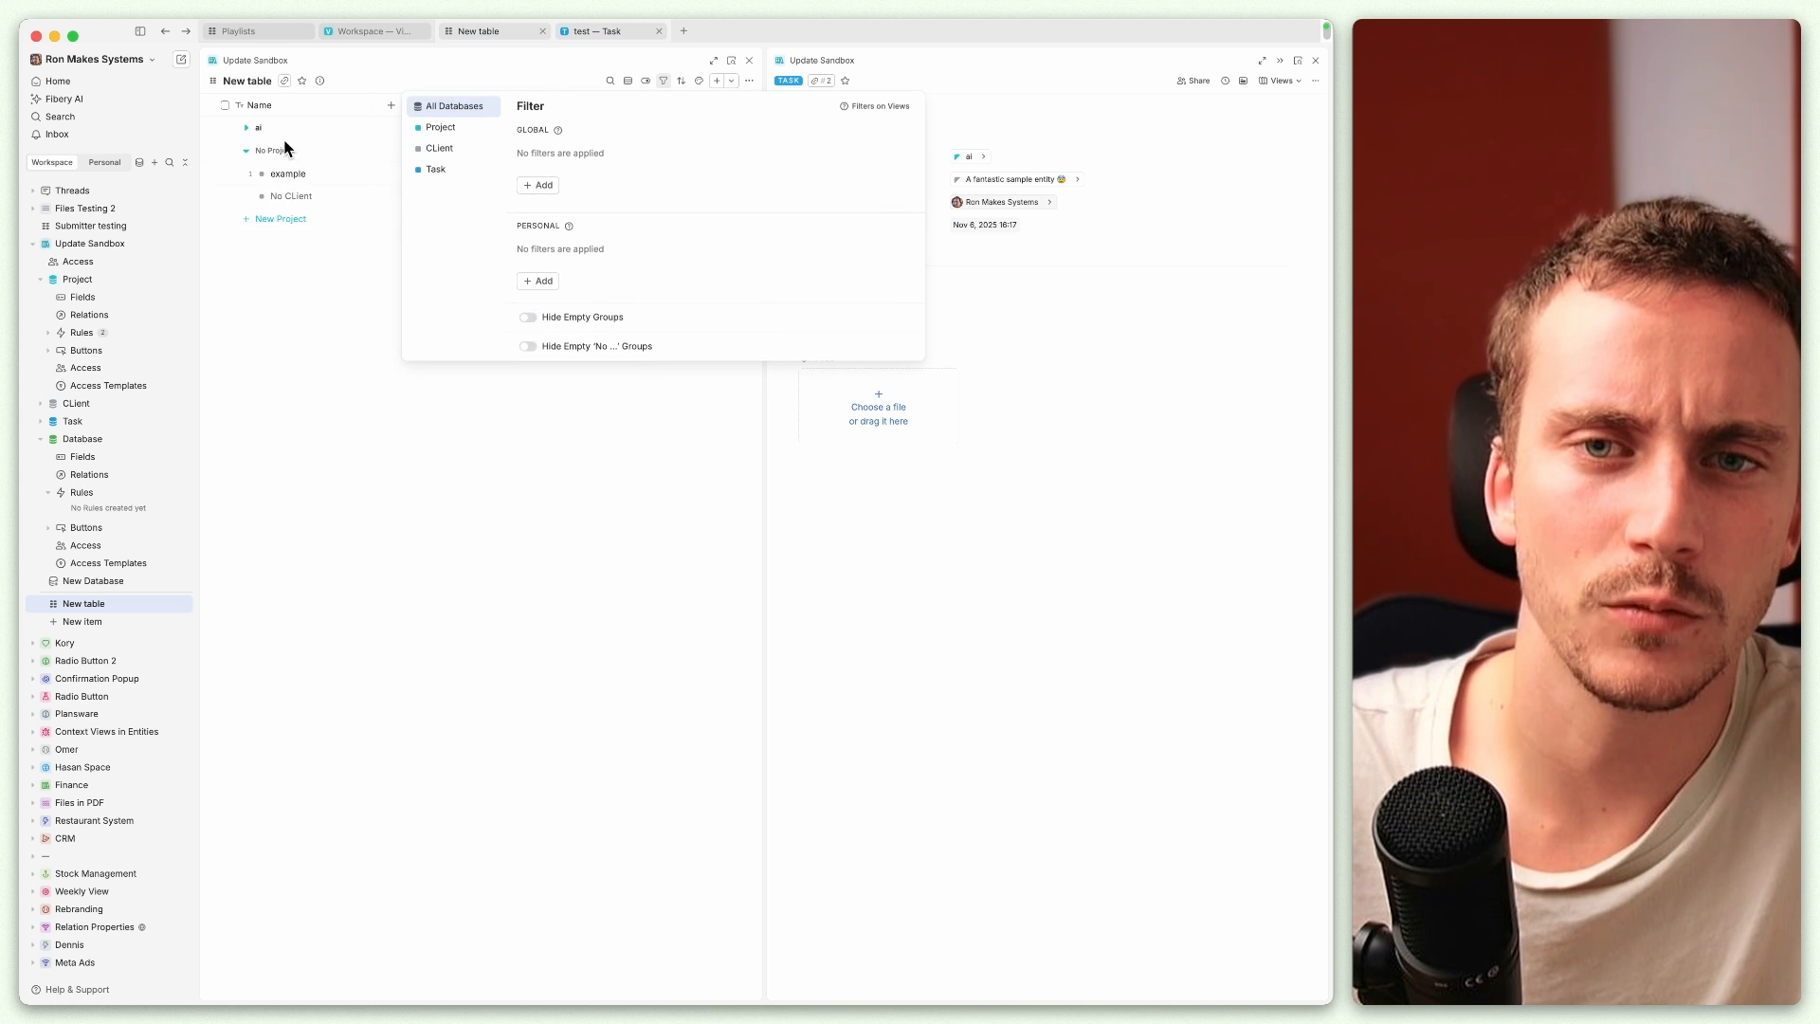
left_click(284, 298)
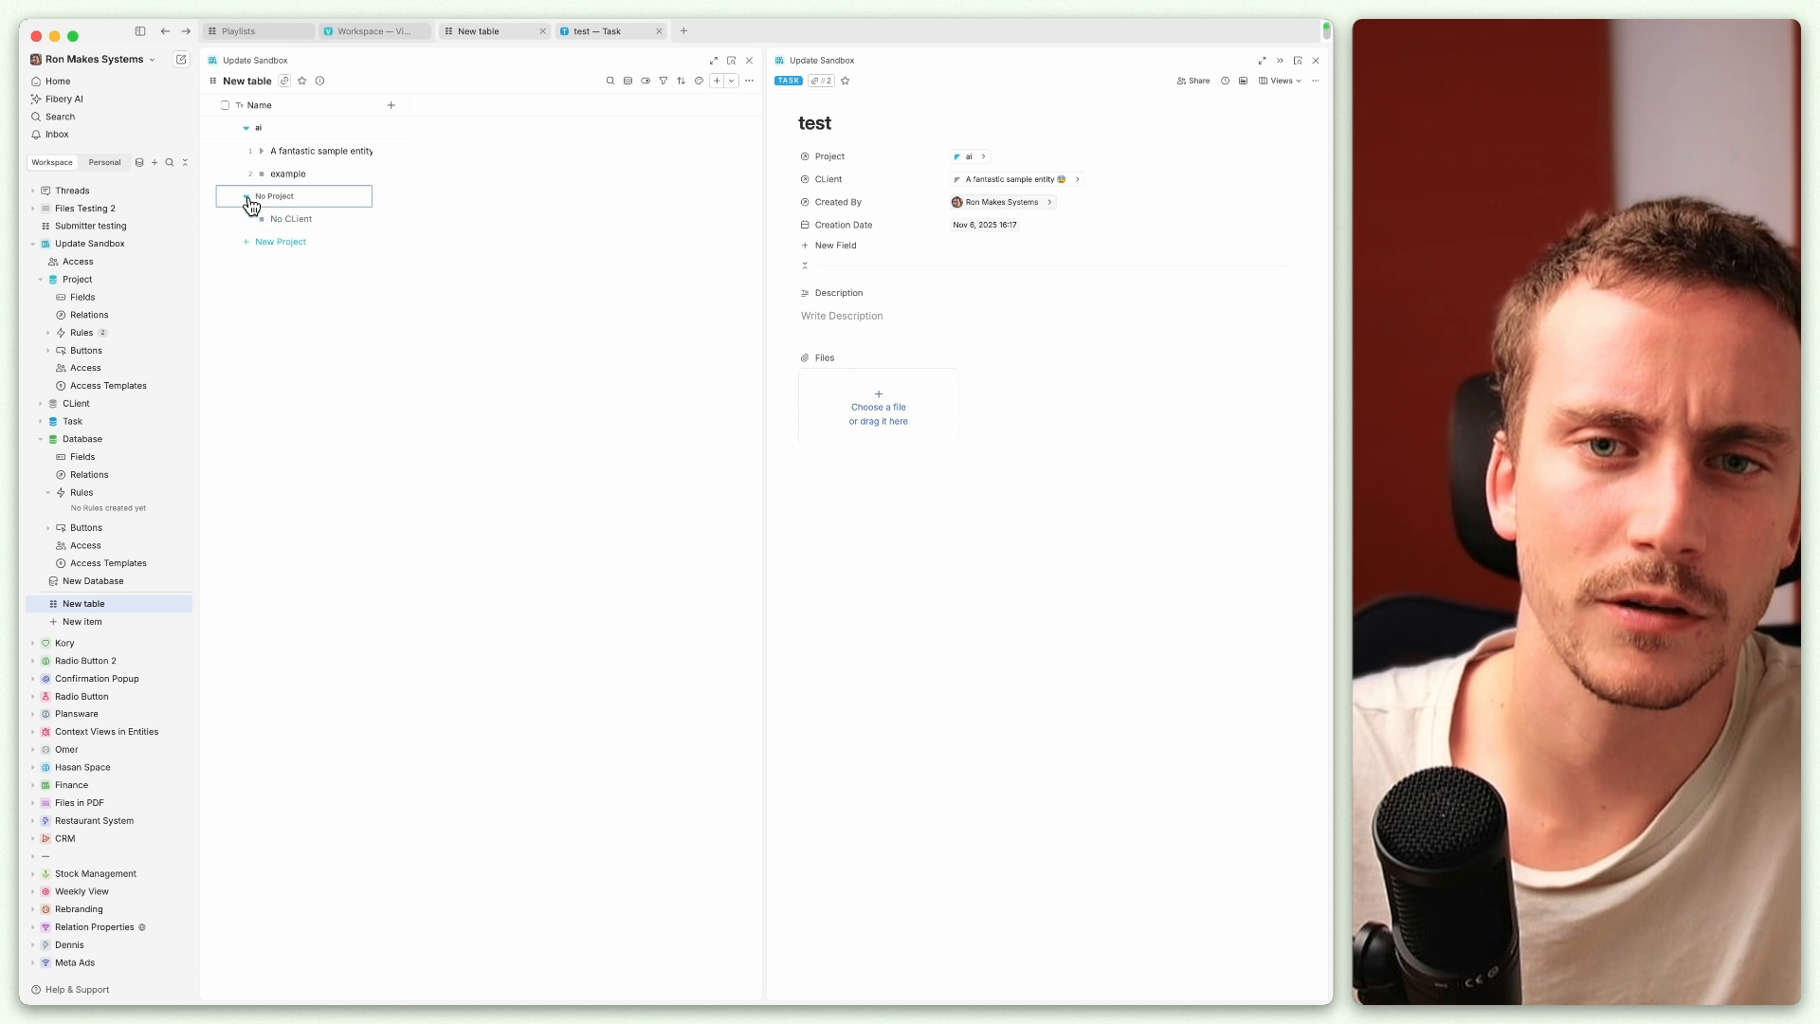
Step: Try the Hide Empty Groups and Hide Empty 'No ...' Groups filters on the Project-grouped table, and leave both off
left_click(663, 82)
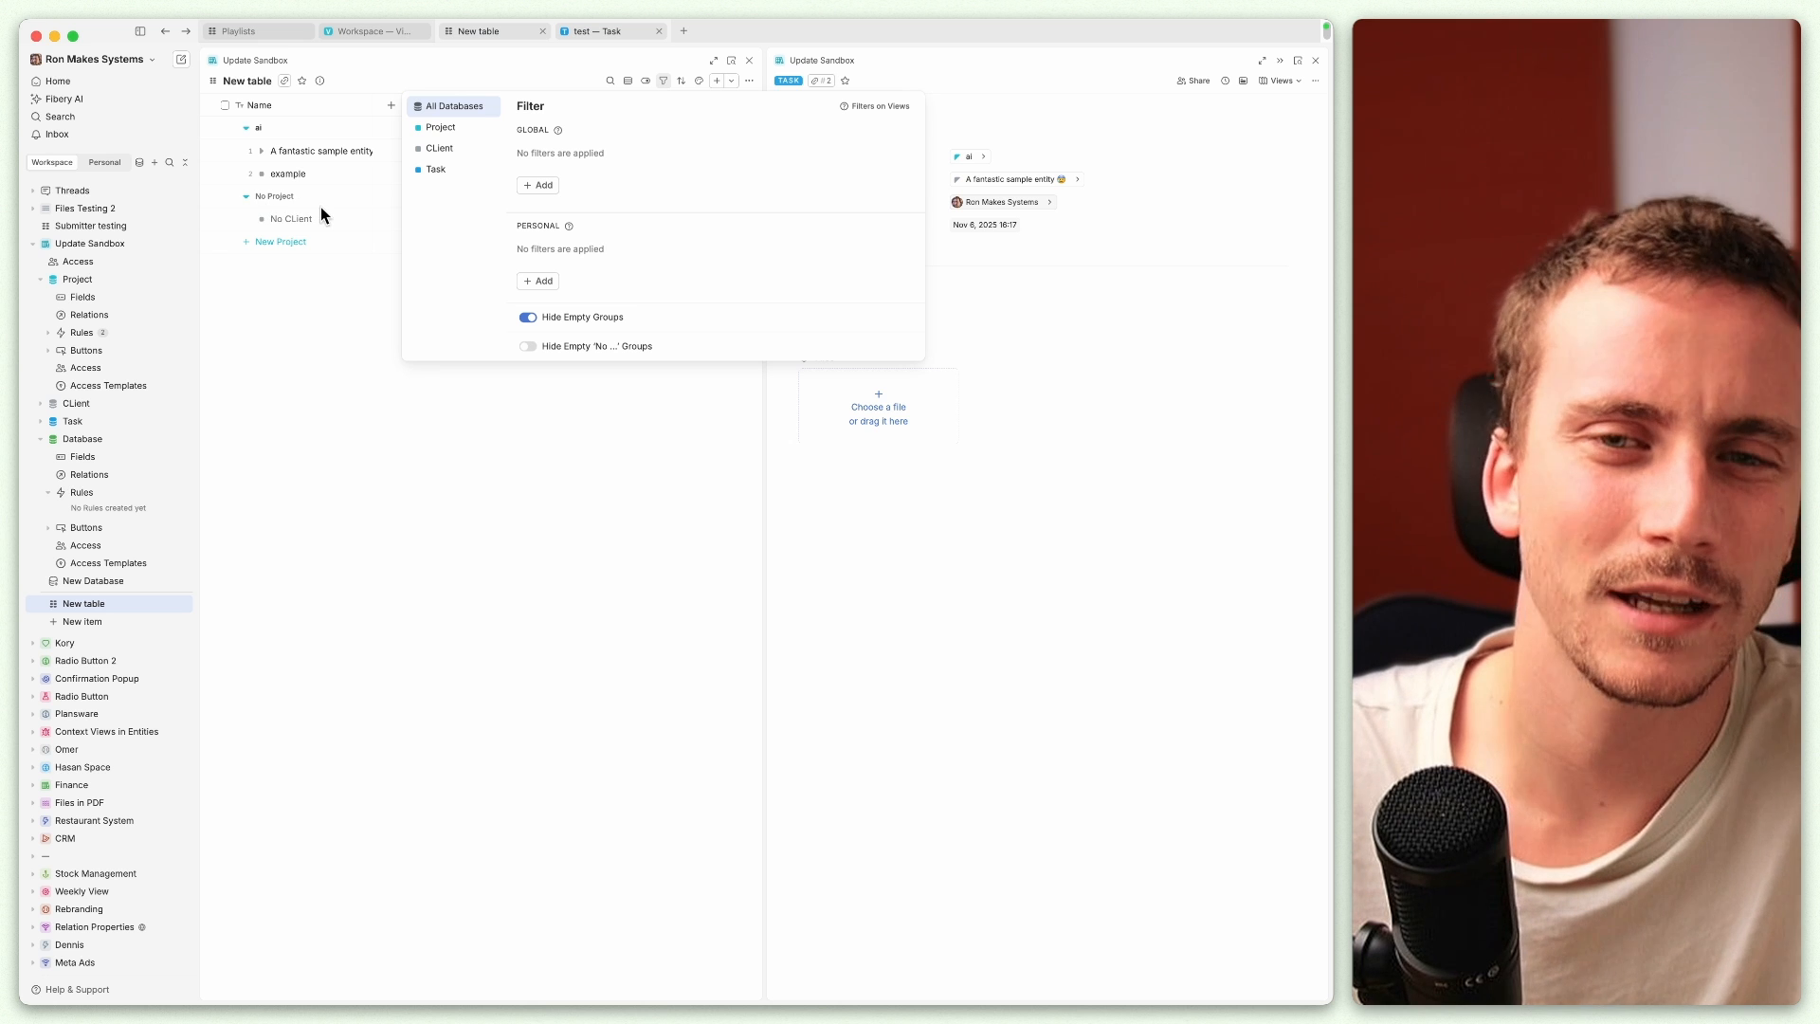
left_click(281, 228)
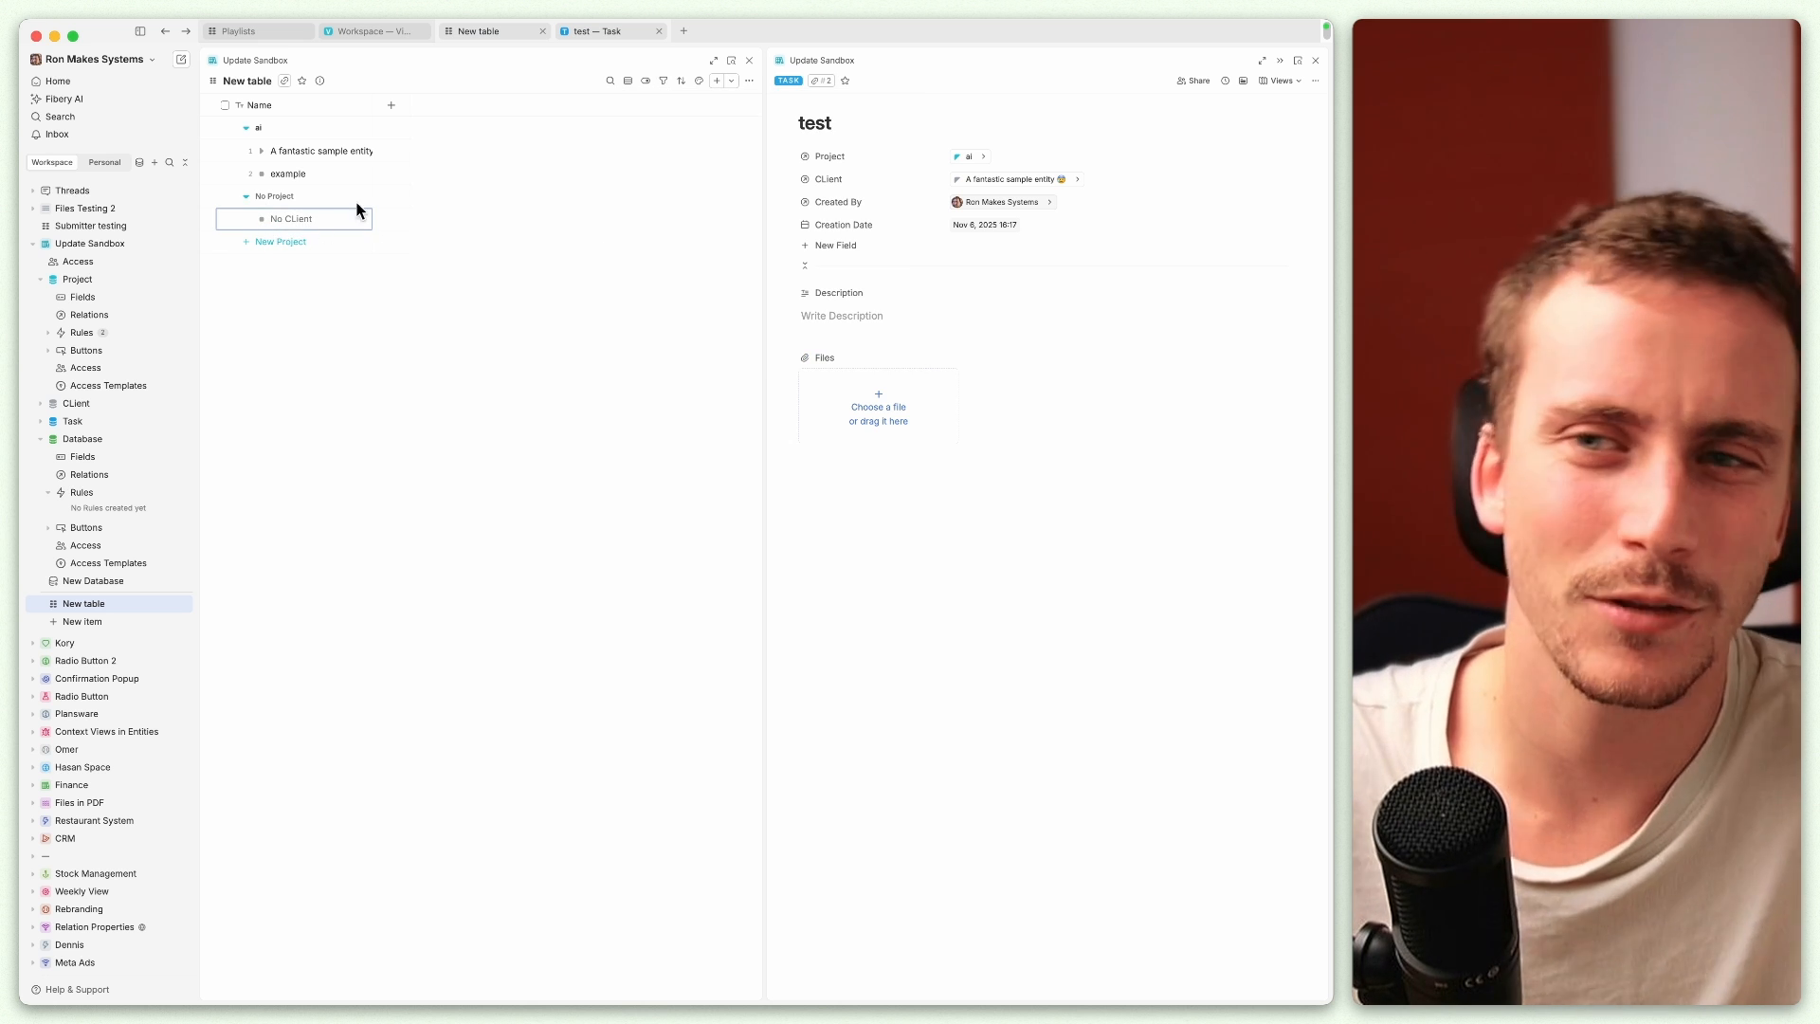
left_click(665, 83)
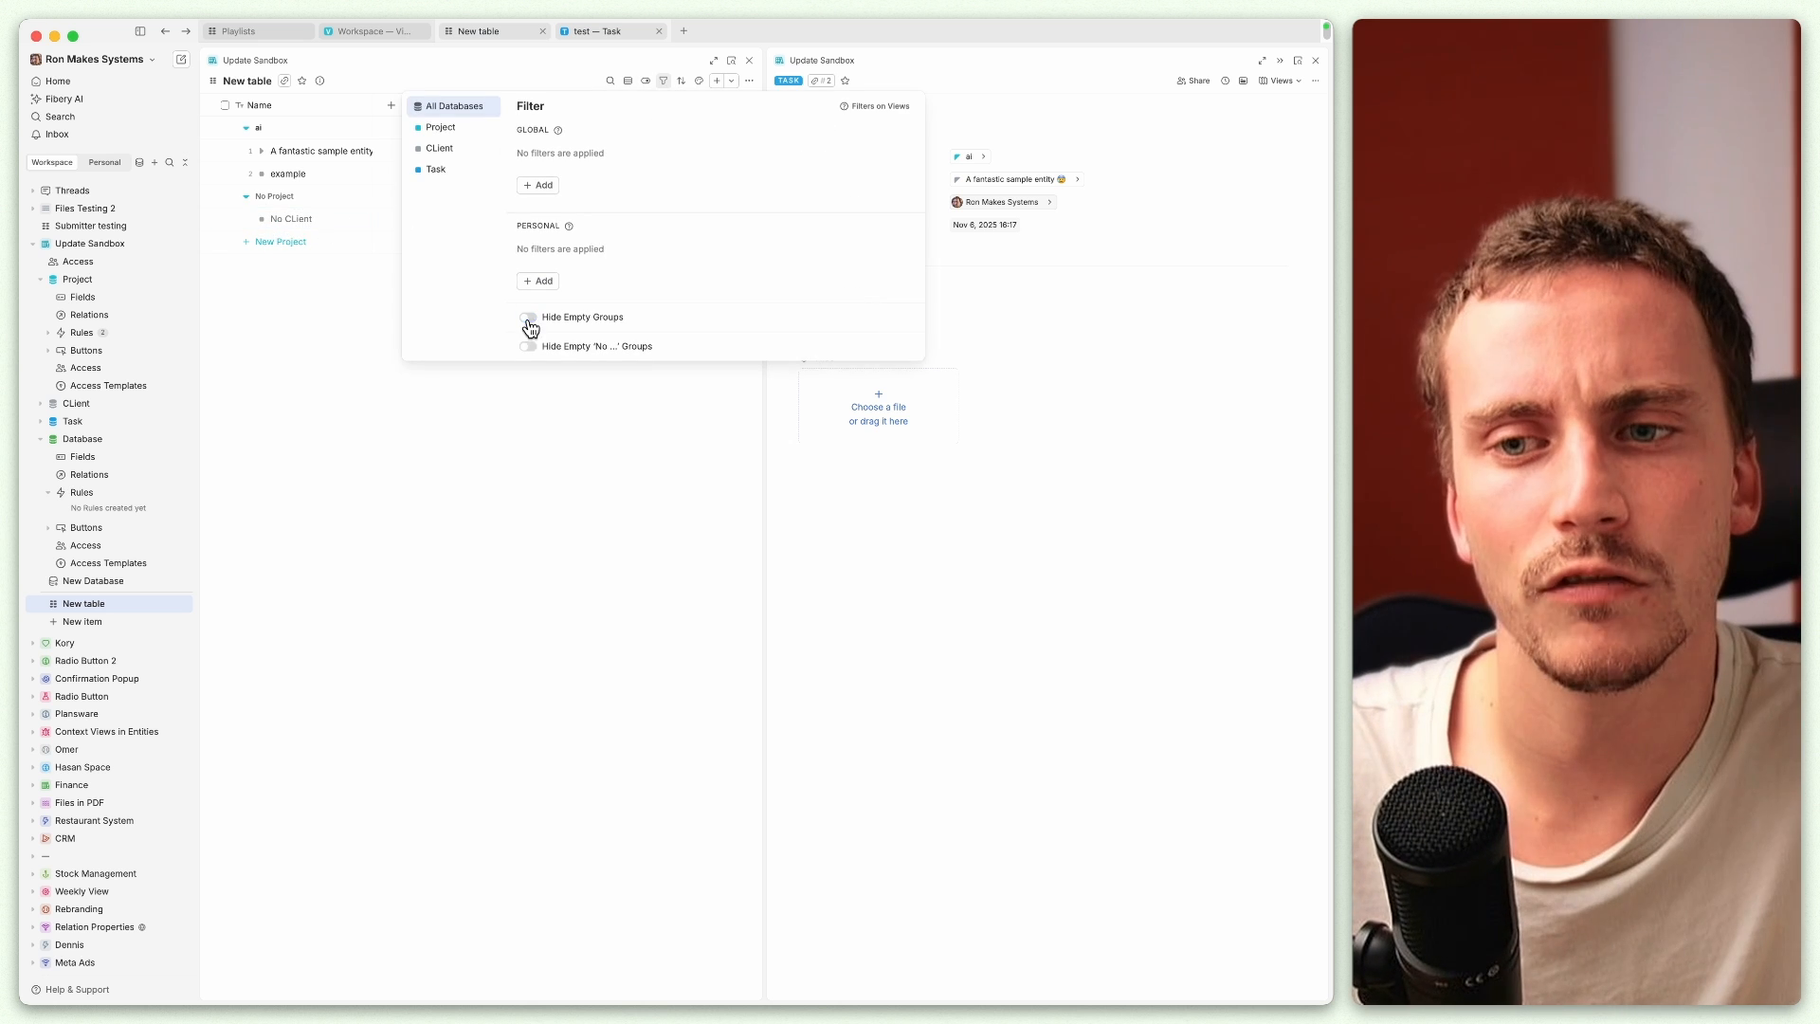
left_click(528, 346)
left_click(531, 346)
left_click(529, 441)
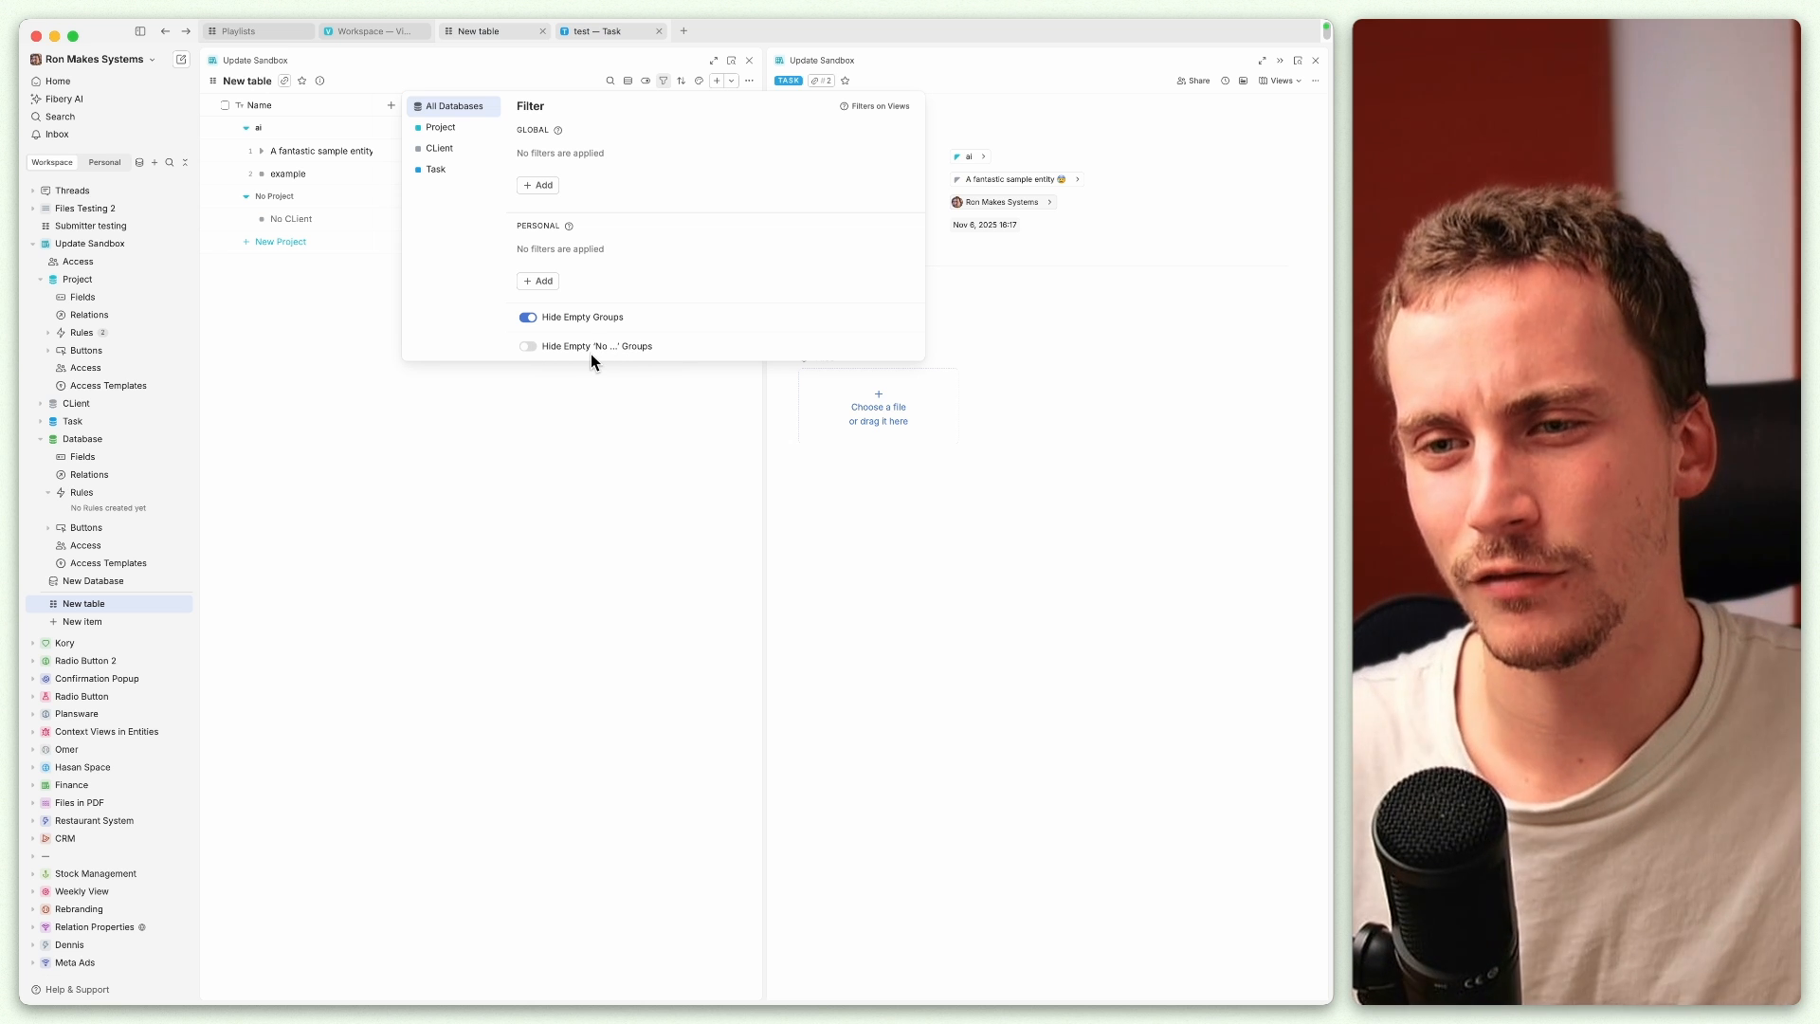
left_click(533, 322)
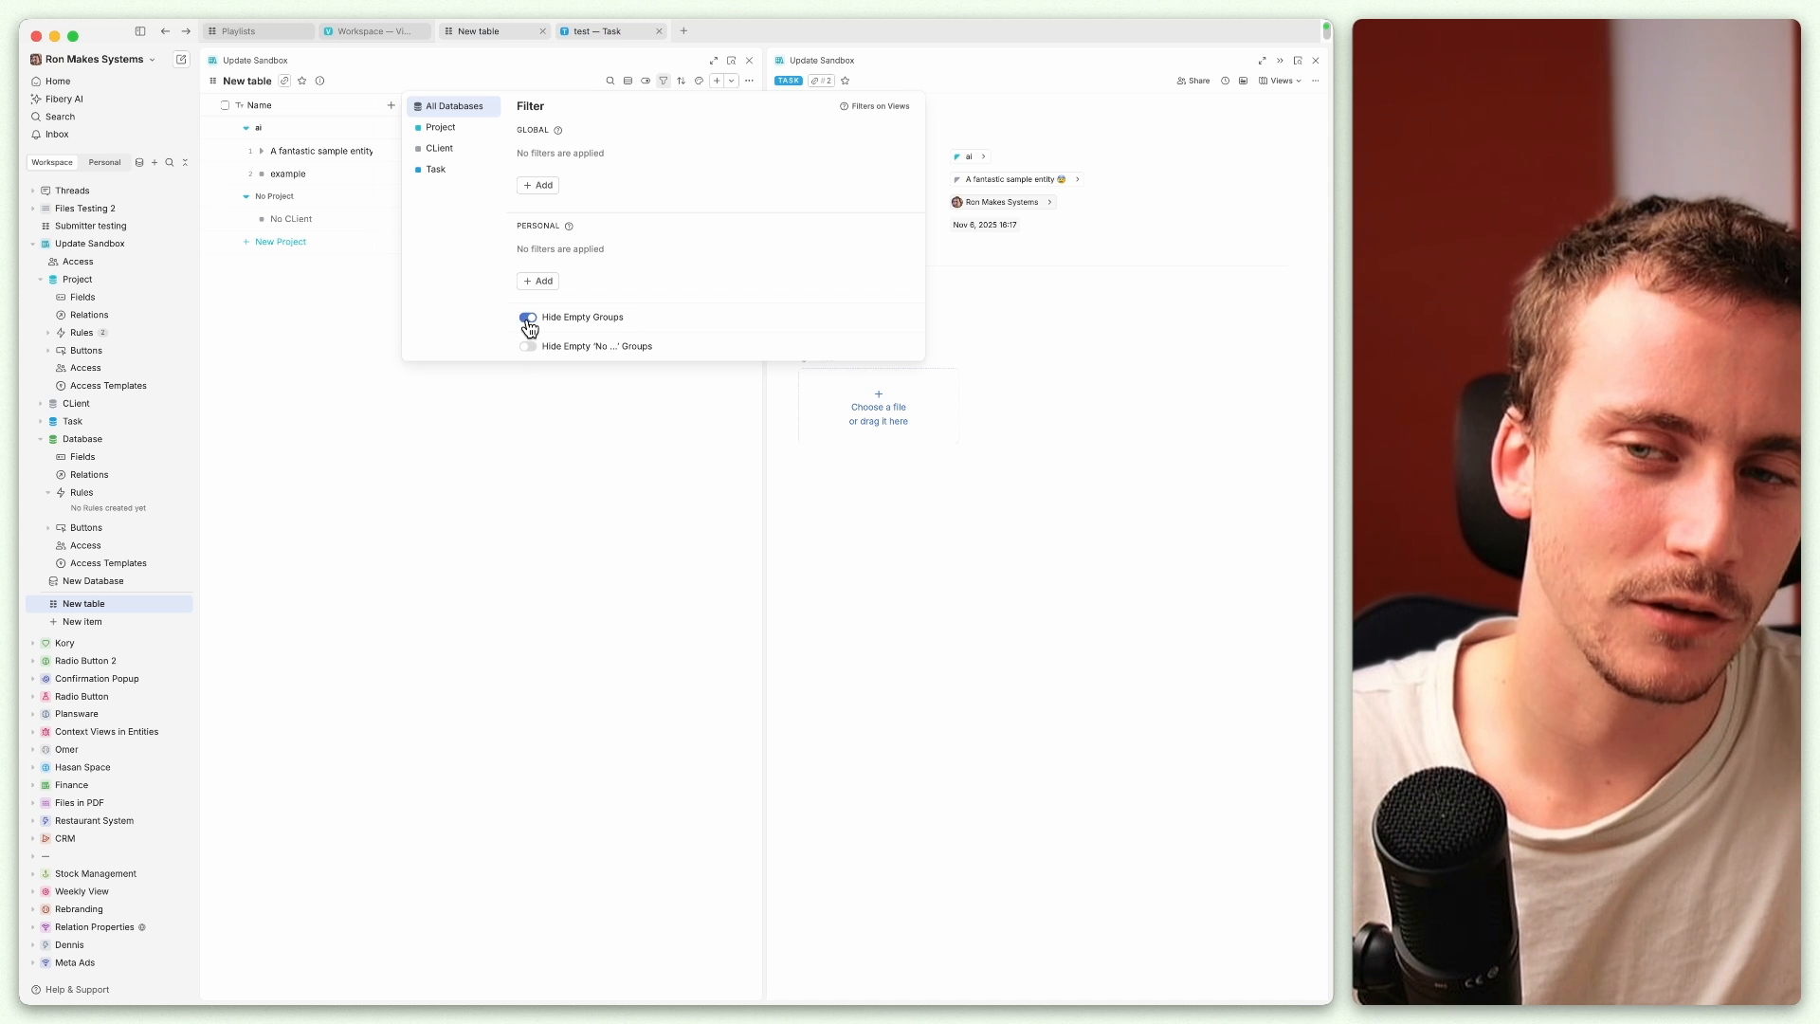
left_click(528, 321)
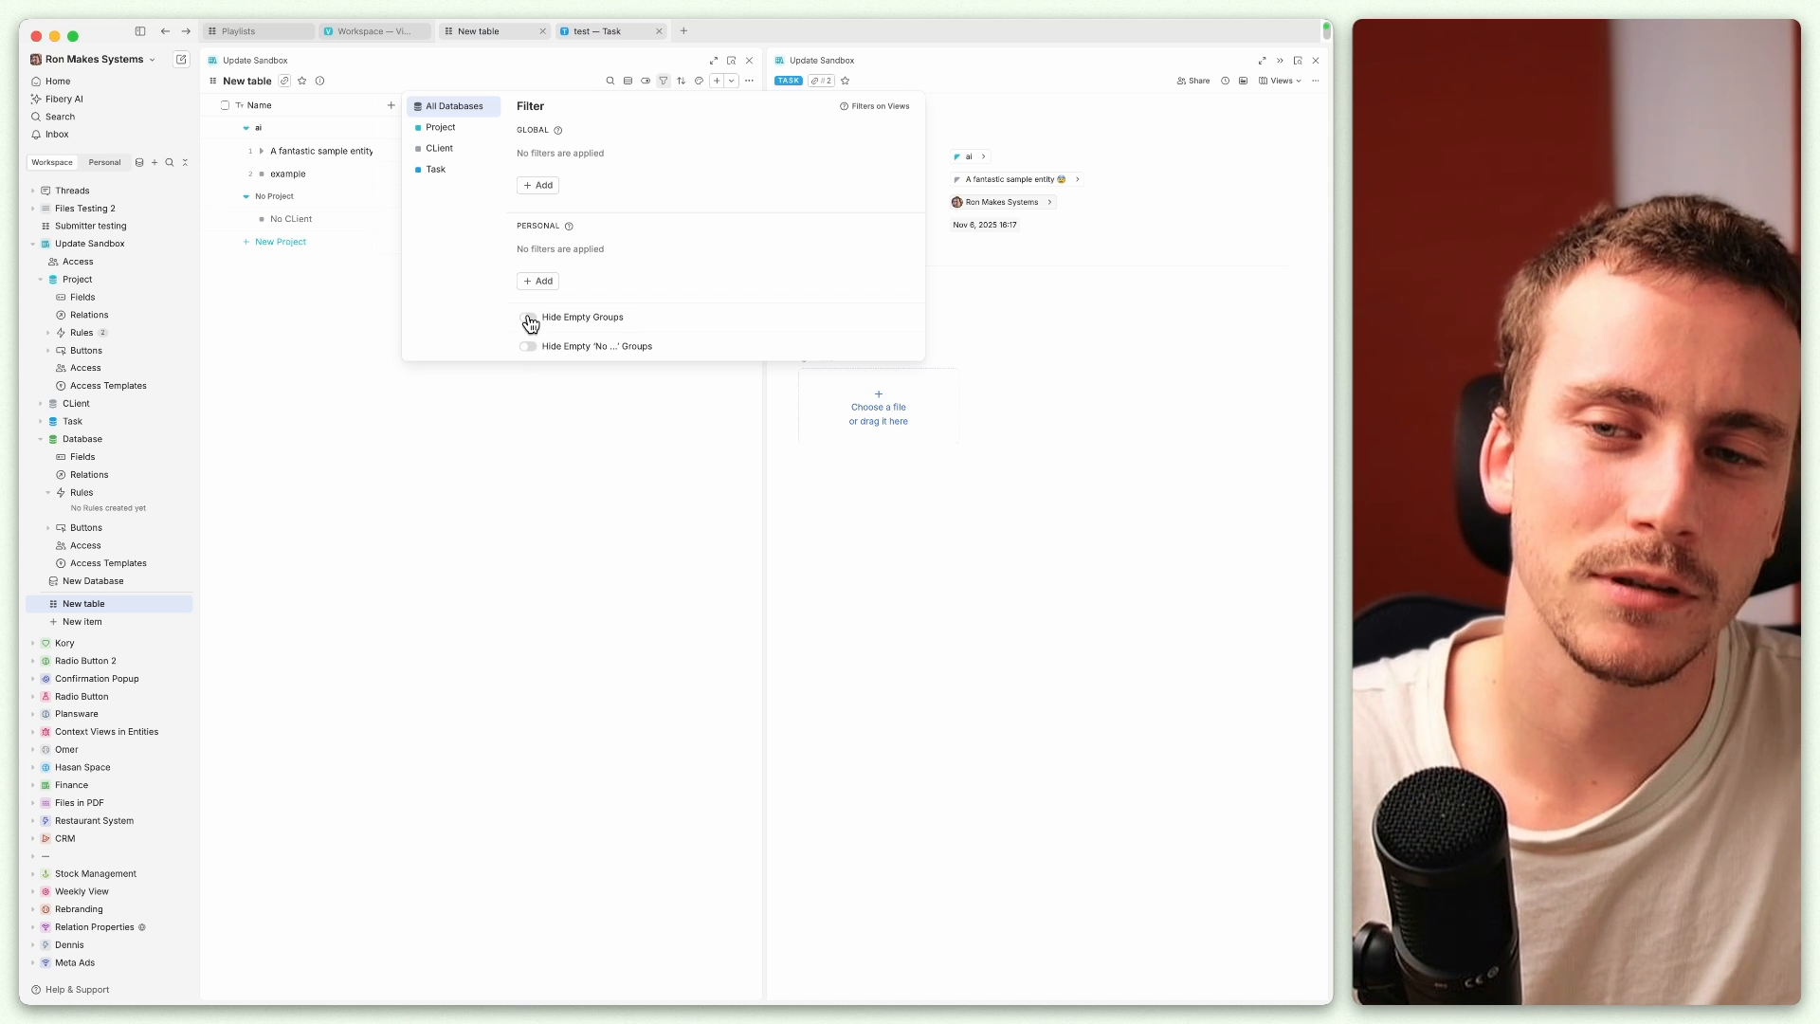
Step: Remove the Project grouping from the table levels, keeping Tasks nested under CLient, and check the filter and level settings
left_click(629, 82)
left_click(735, 138)
left_click(436, 345)
left_click(664, 81)
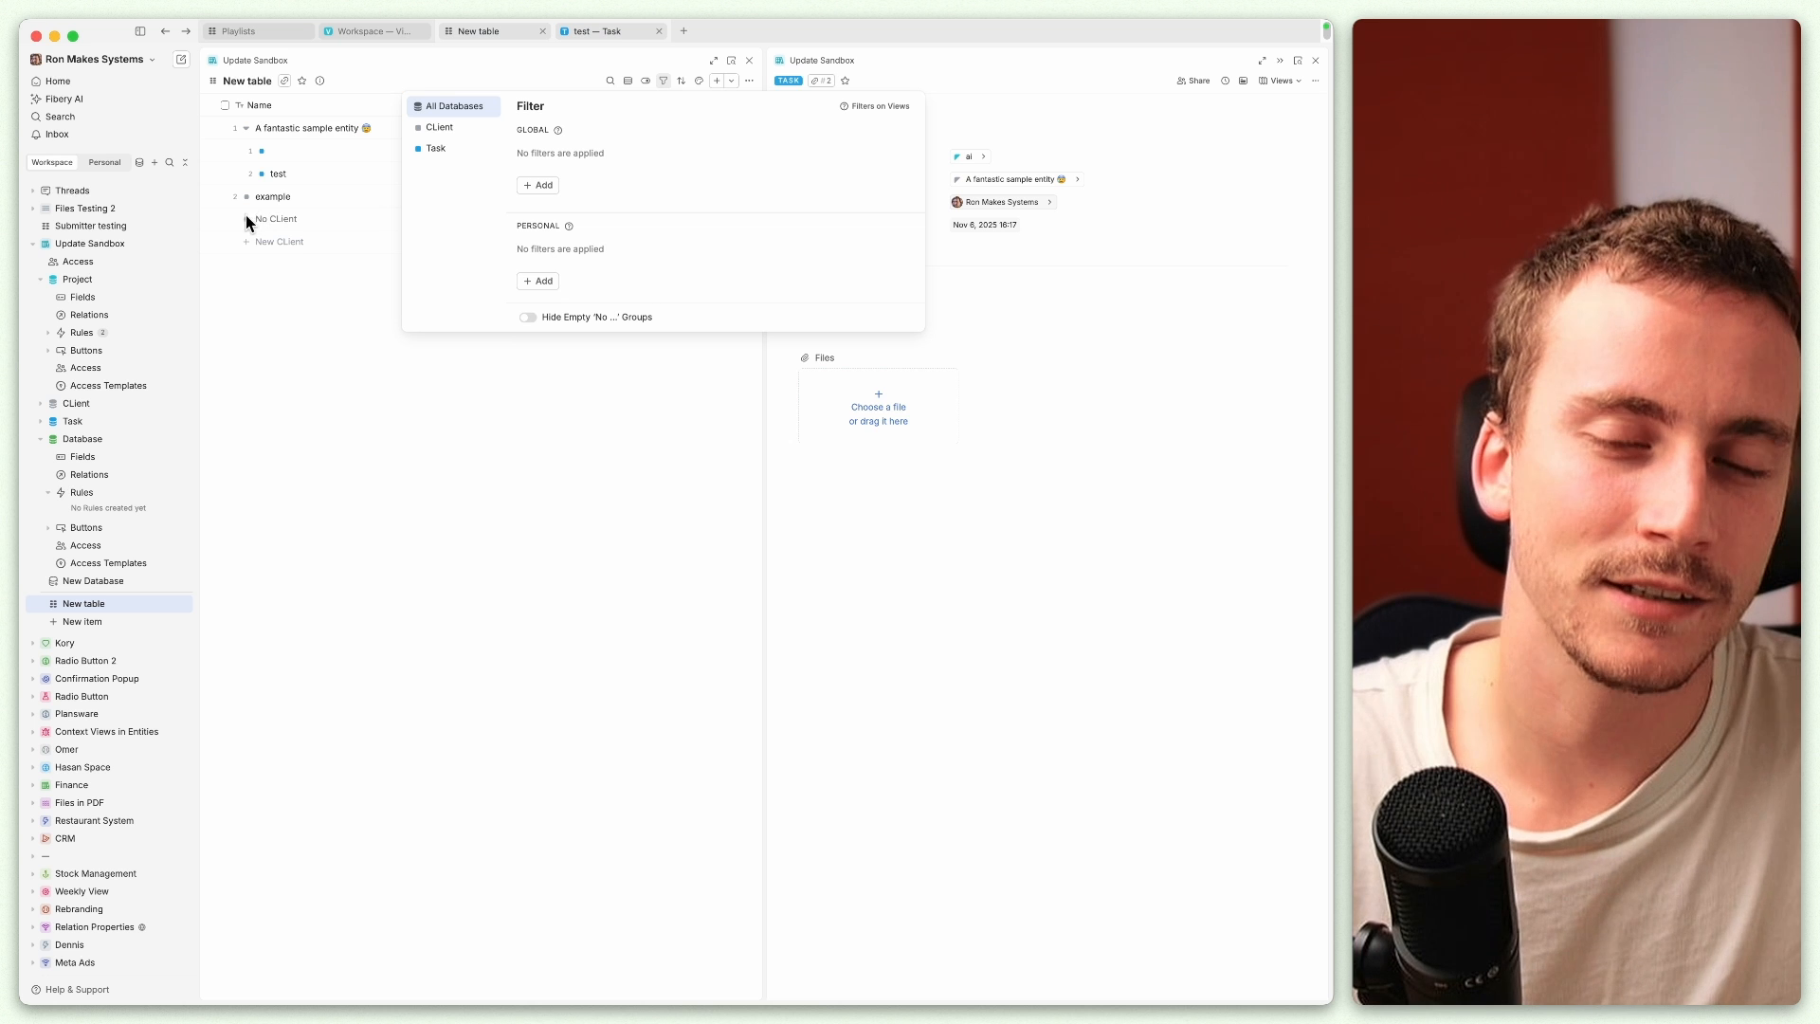
left_click(628, 82)
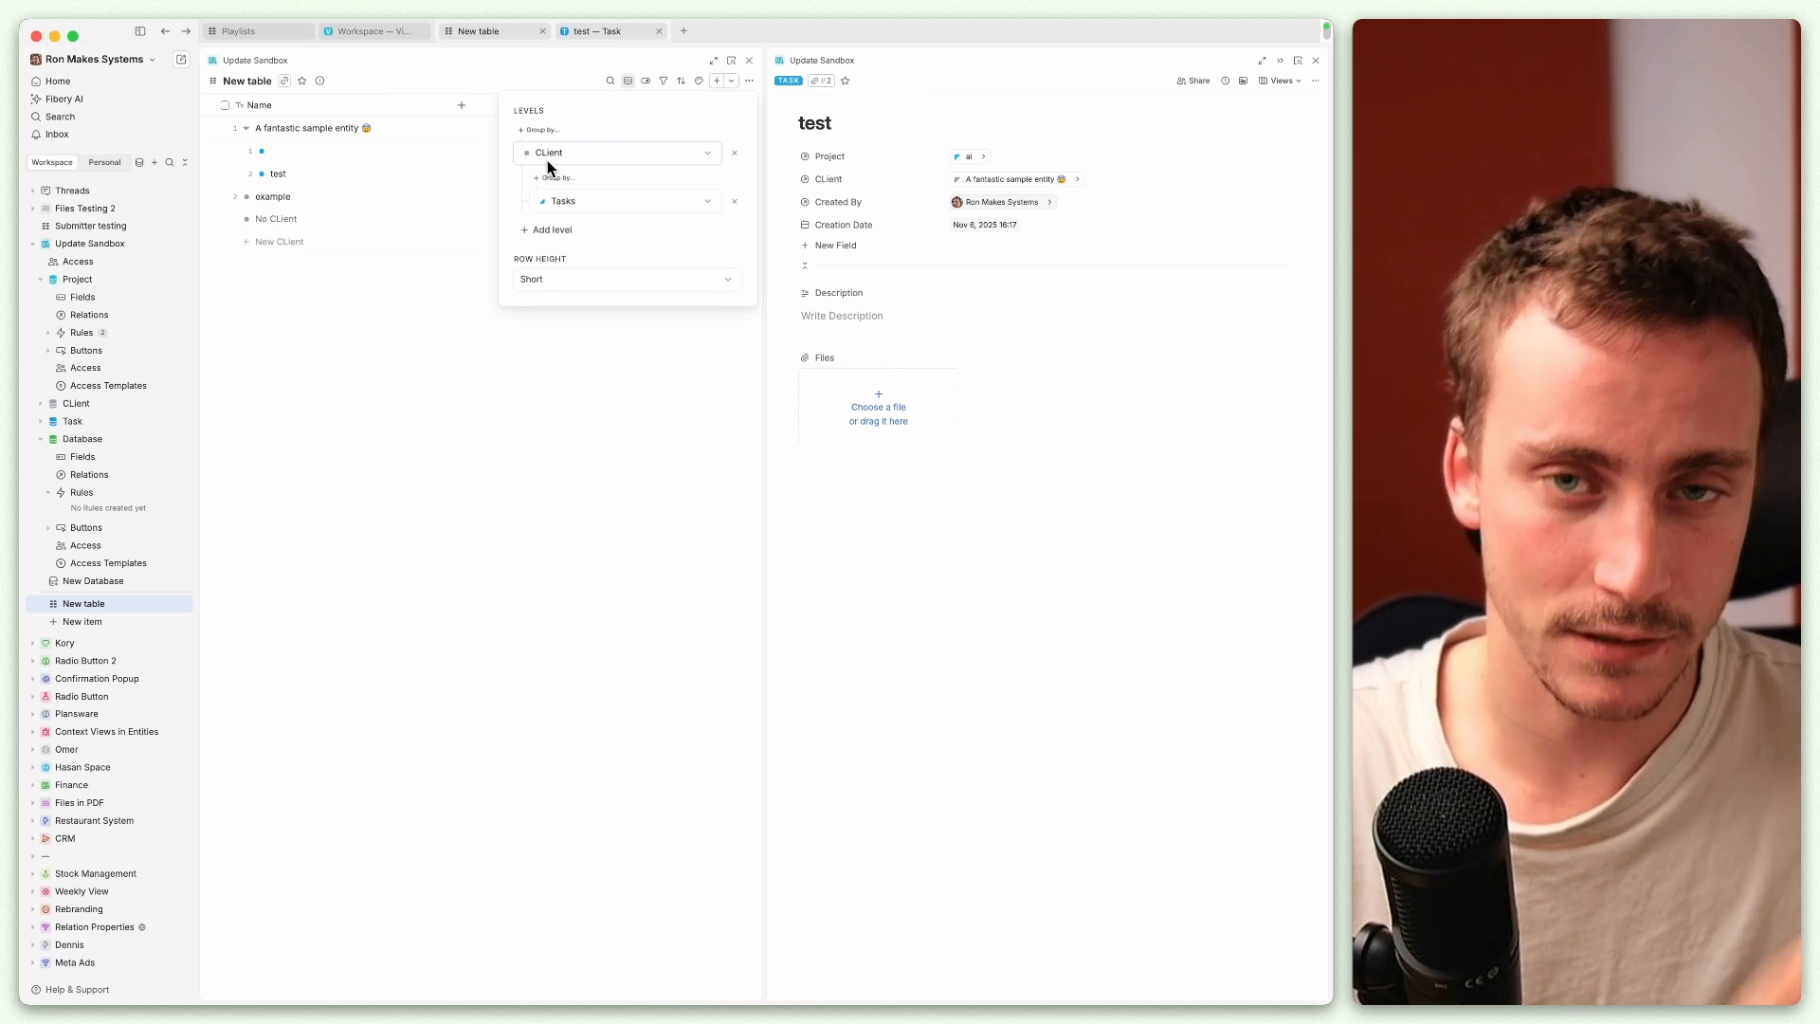
Step: Try hiding the empty No CLient group with the 'No ...' groups filter, and switch the filter off again
left_click(663, 81)
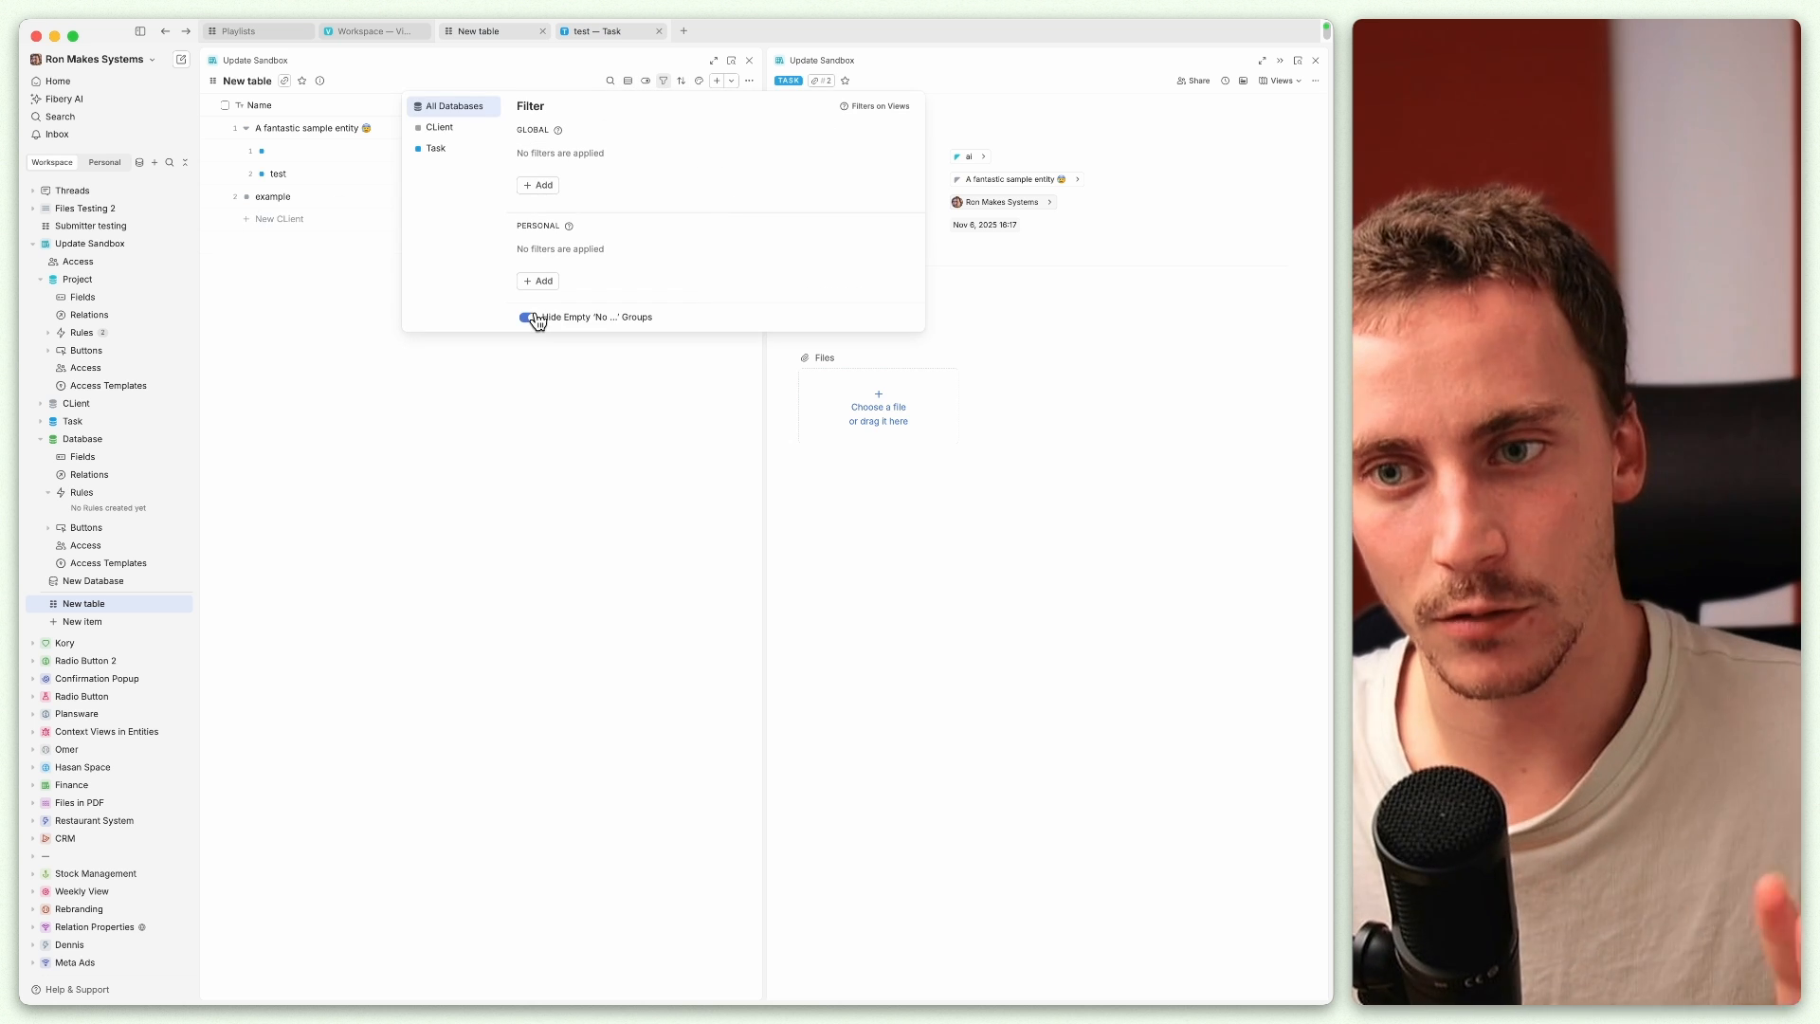
left_click(528, 318)
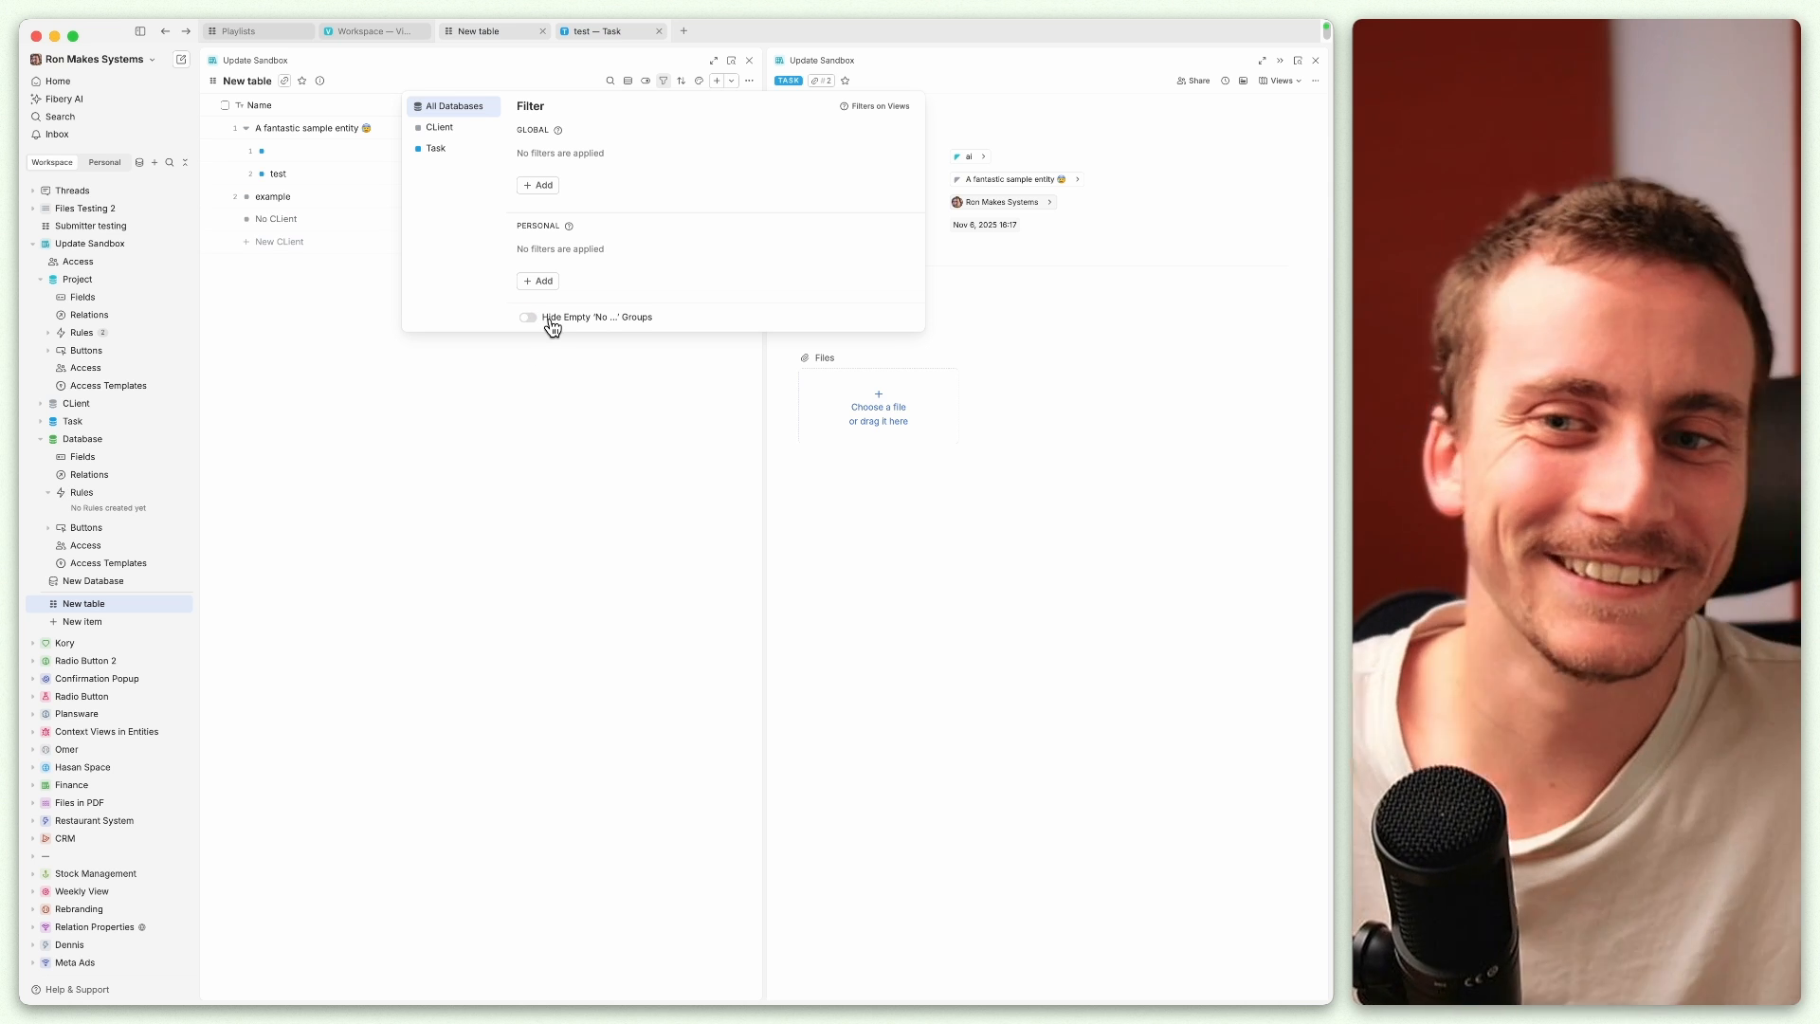
left_click(528, 373)
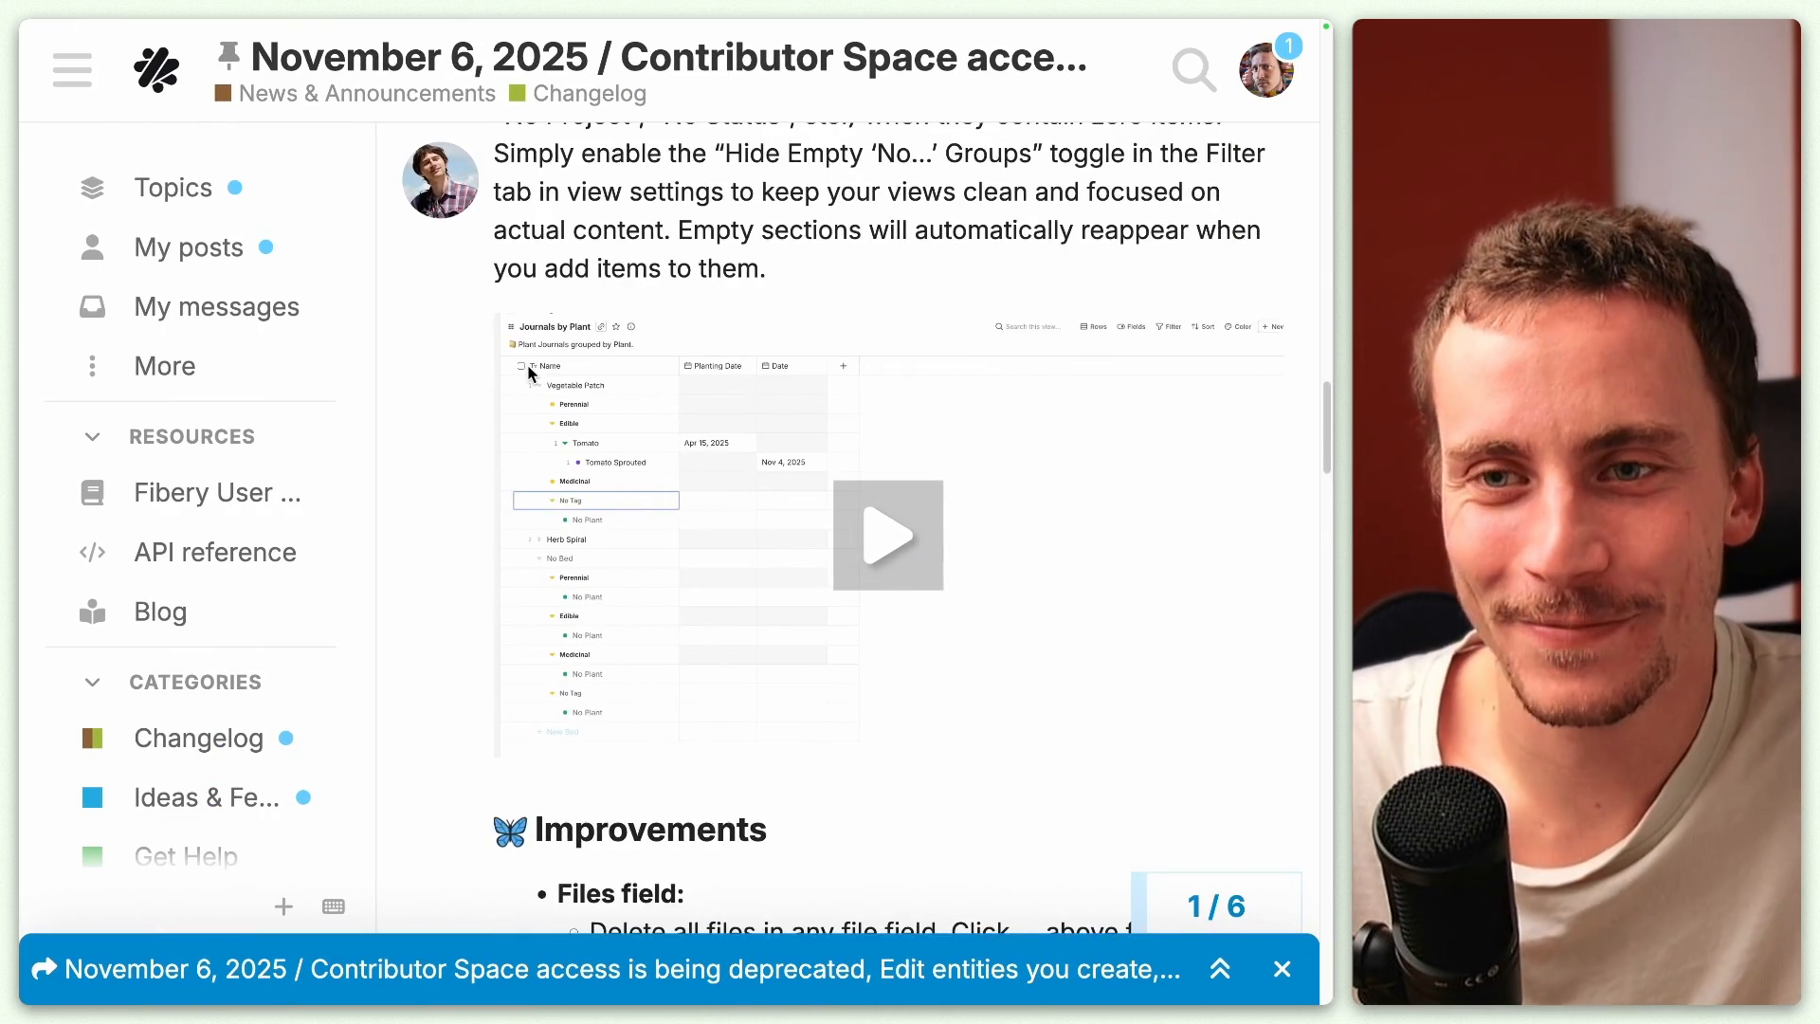
Step: Read the changelog's Improvements section on deleting and downloading all files in a Files field
scroll(529, 373, "down", 6)
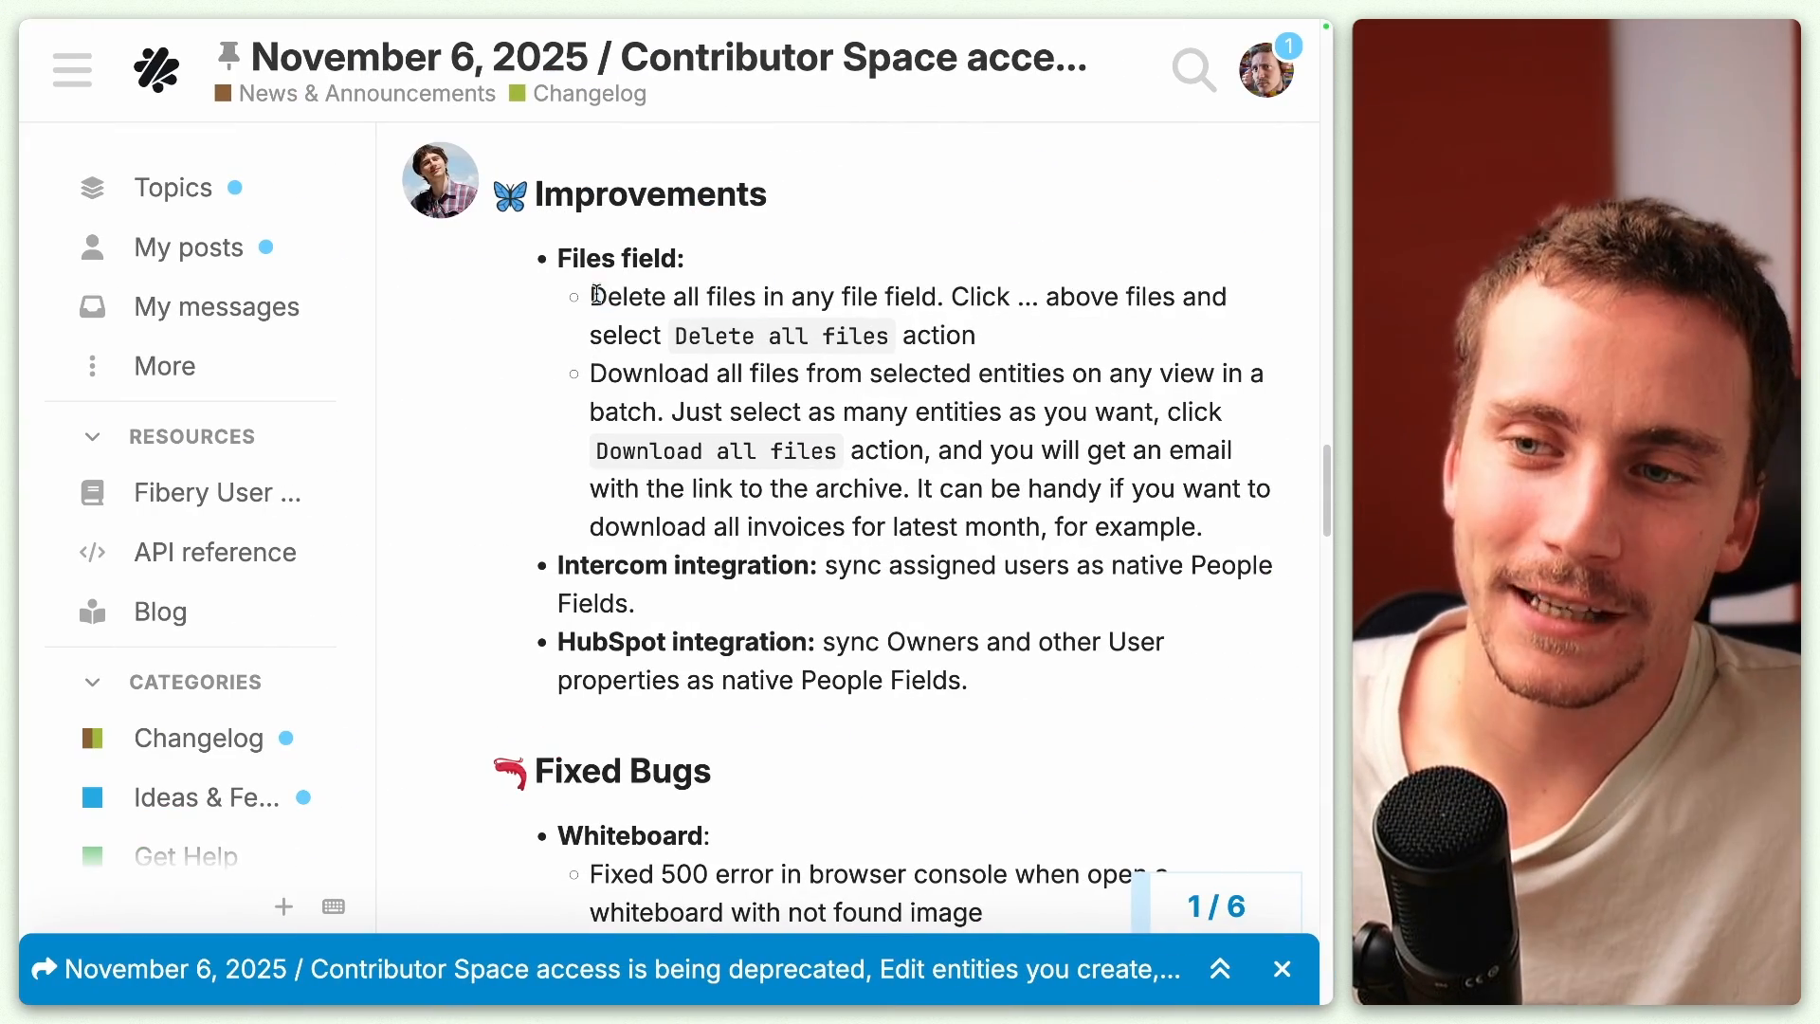
mouse_move(596, 296)
left_mouse_down()
mouse_move(886, 298)
mouse_move(978, 337)
mouse_move(612, 292)
left_mouse_up()
left_click(981, 339)
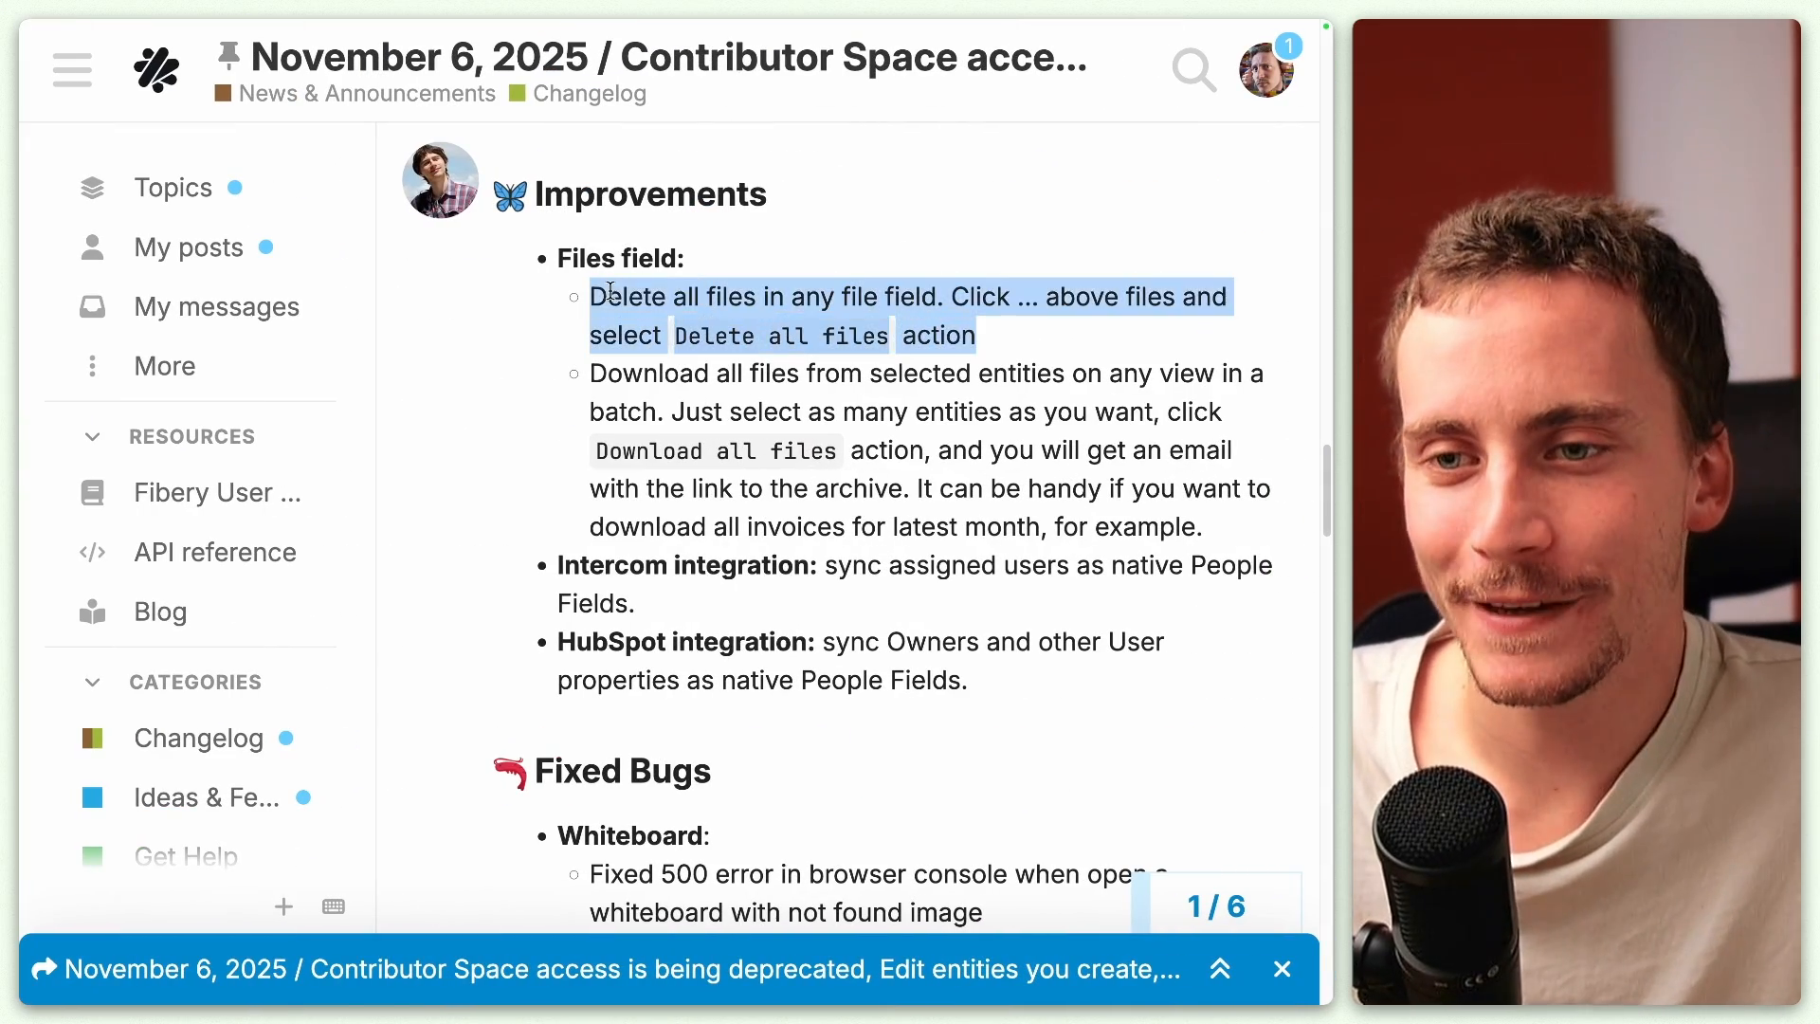
left_click(610, 292)
double_click(611, 291)
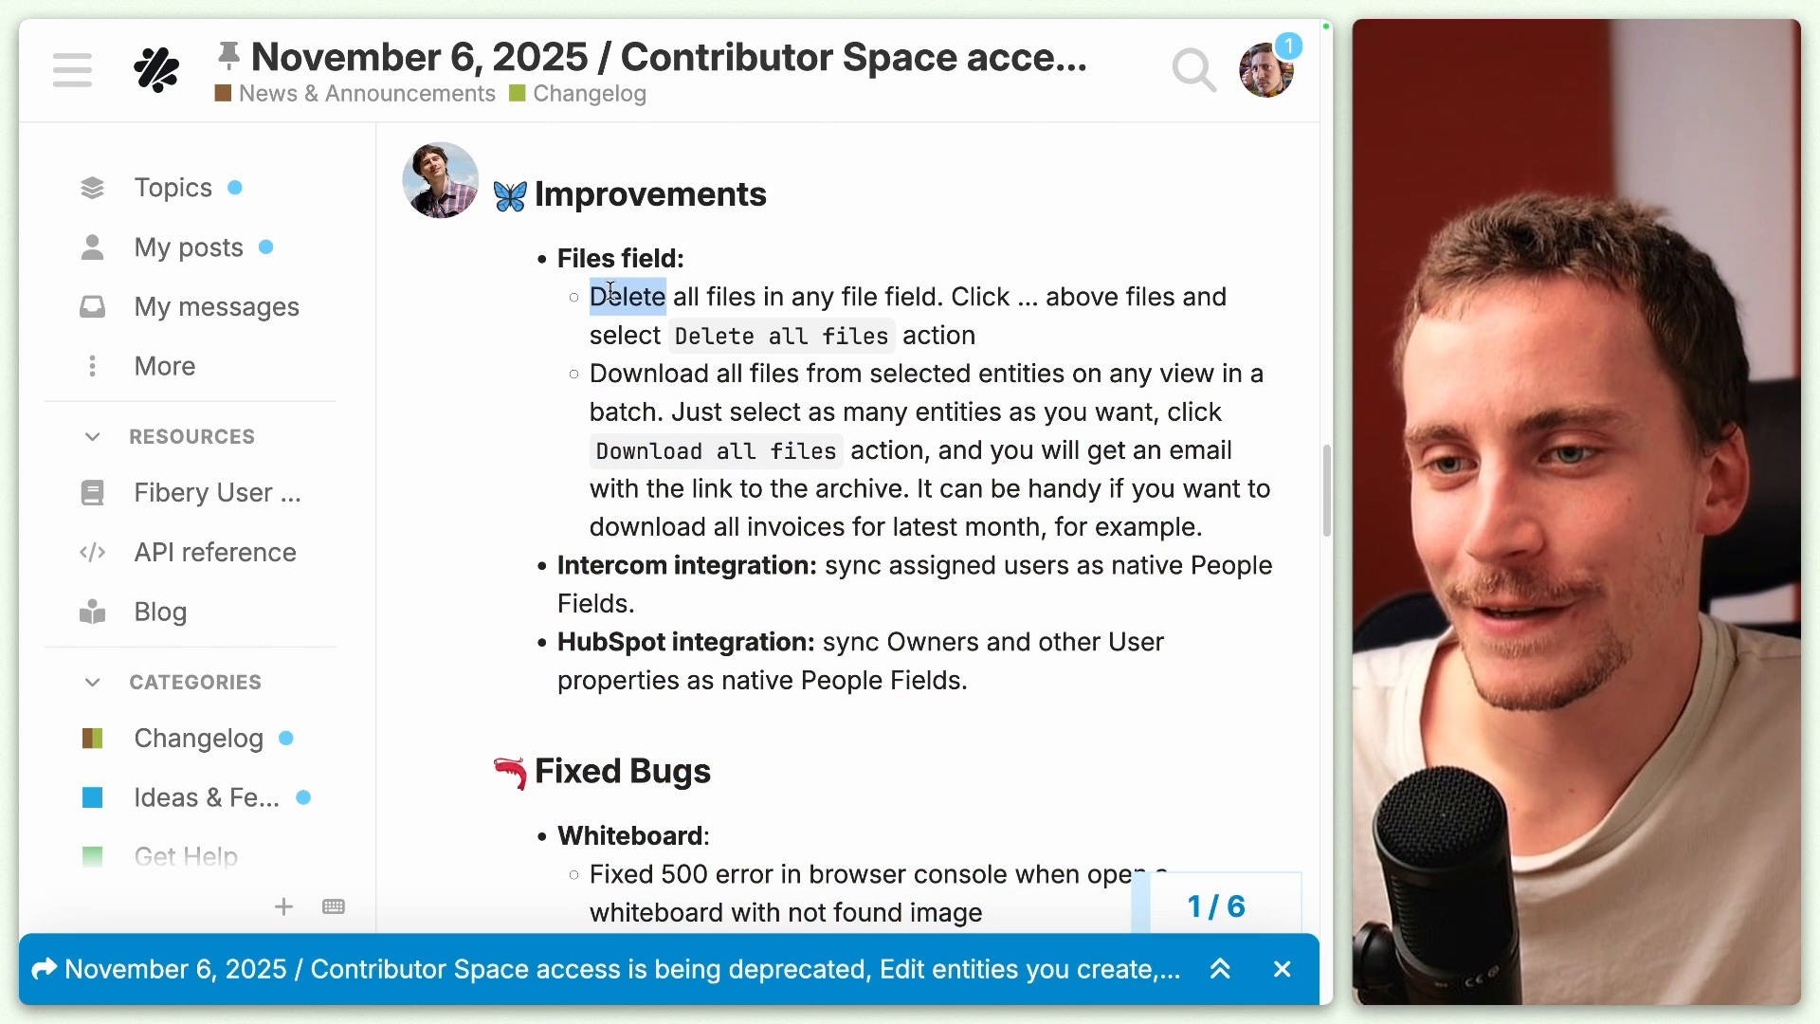
left_click(611, 291)
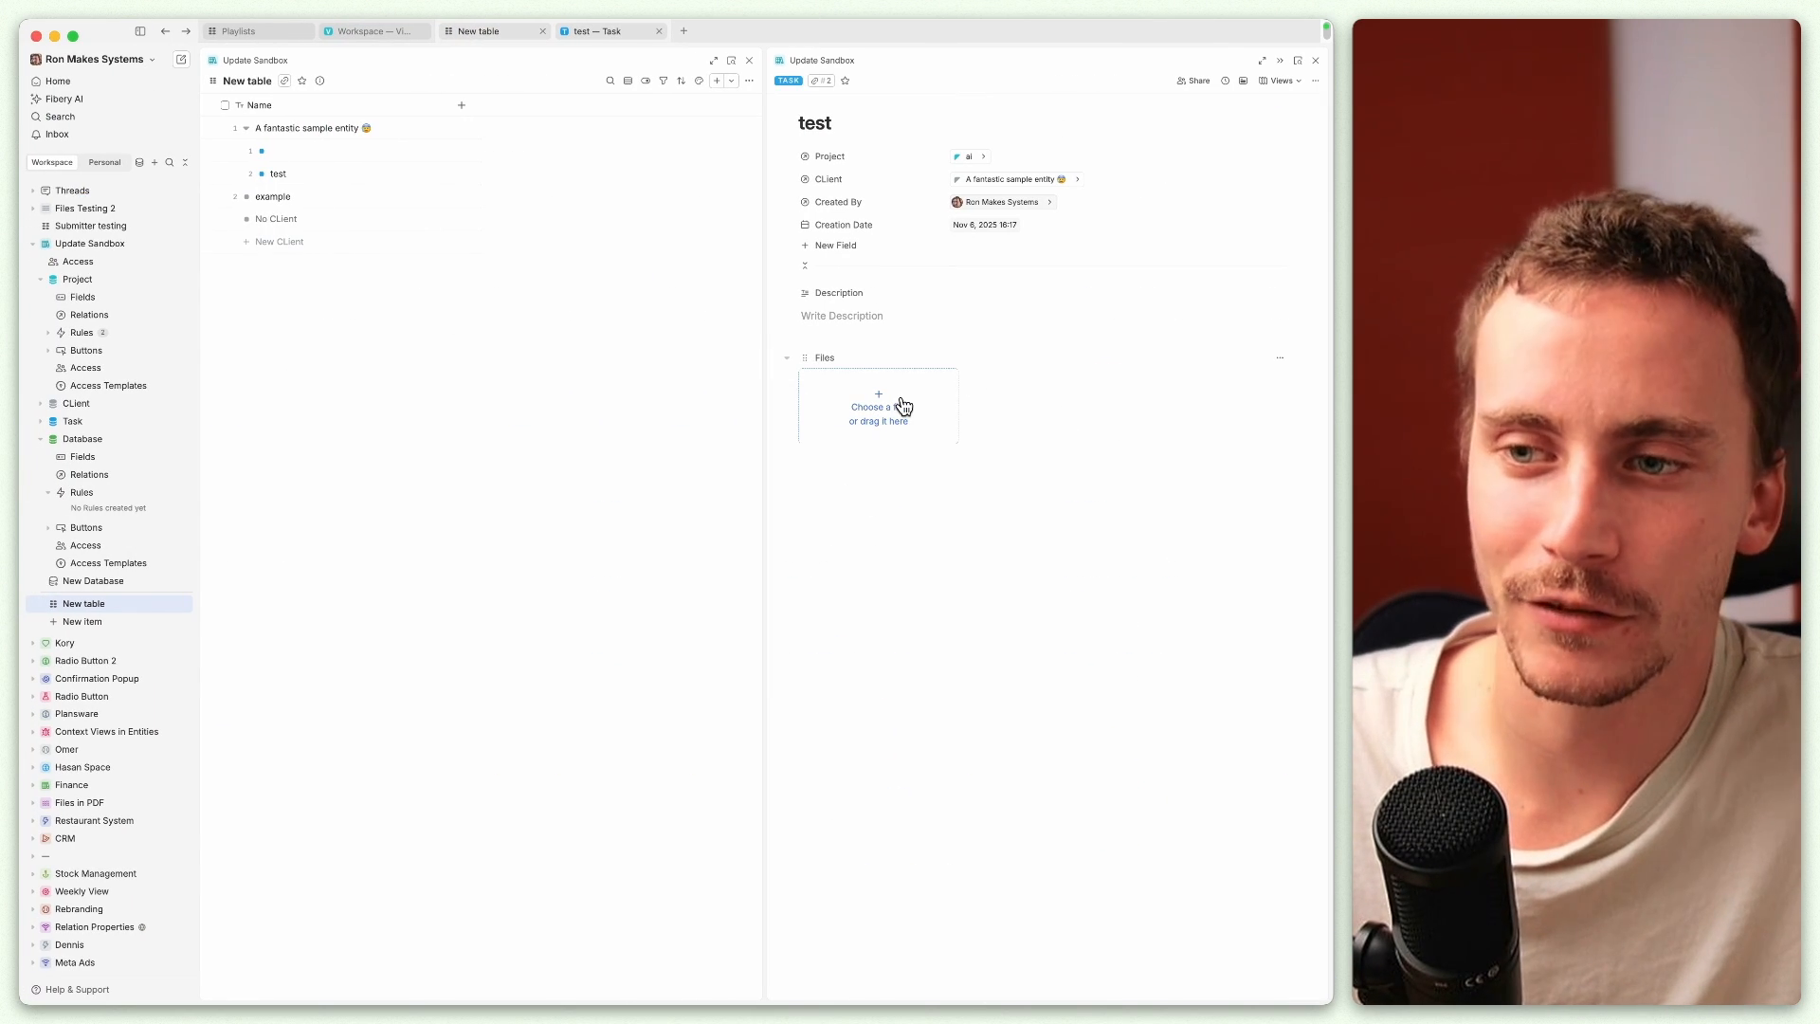
left_click(878, 407)
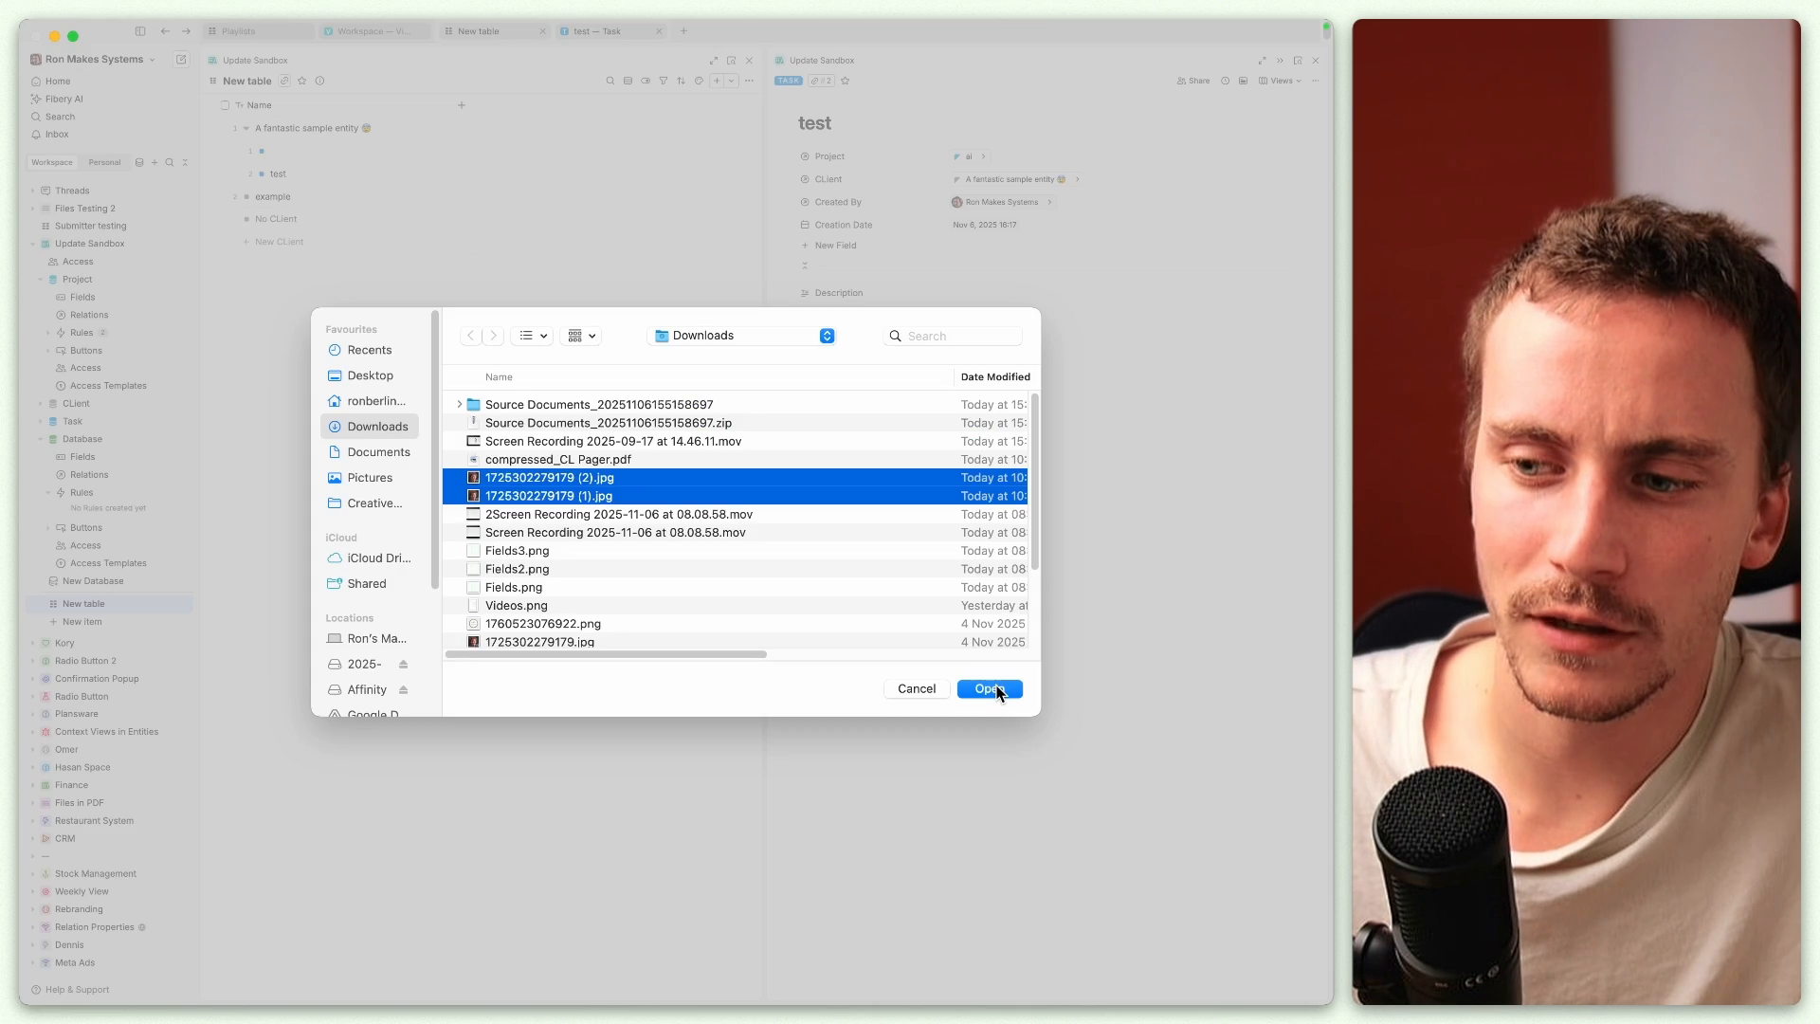
left_click(994, 689)
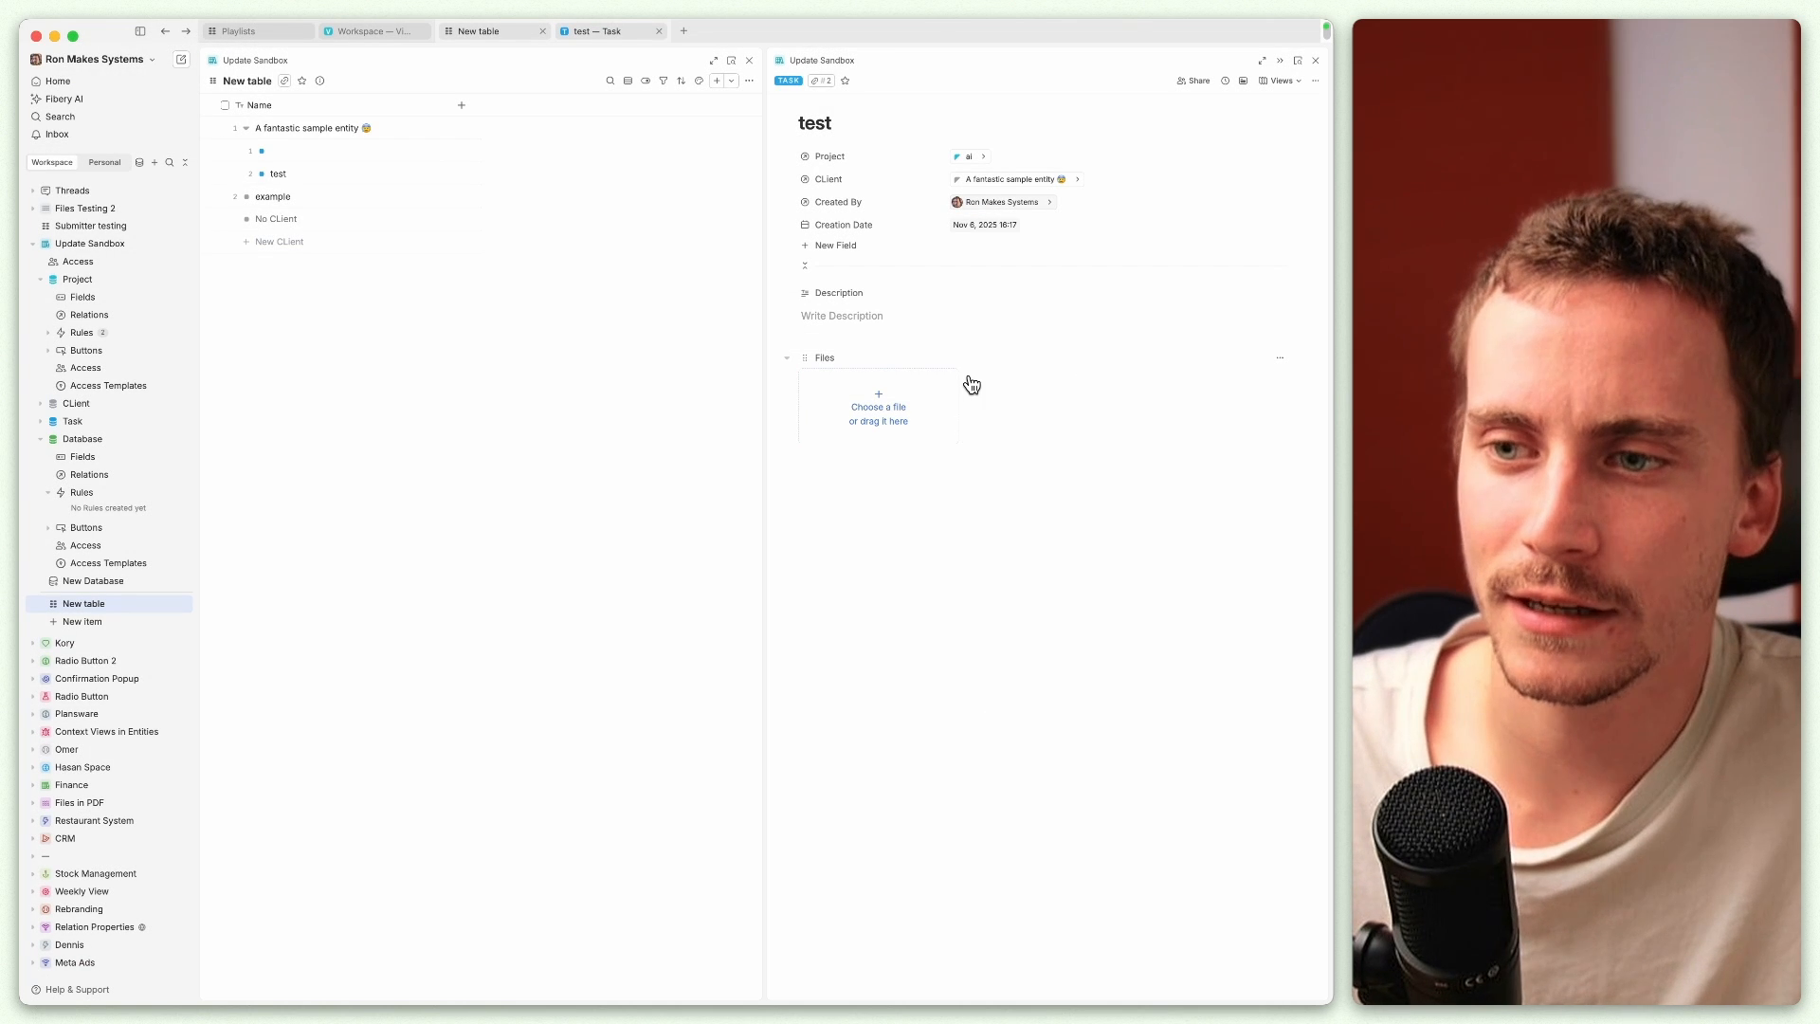
Step: Examine the test task's Files field options for downloading and deleting all files
left_click(1280, 359)
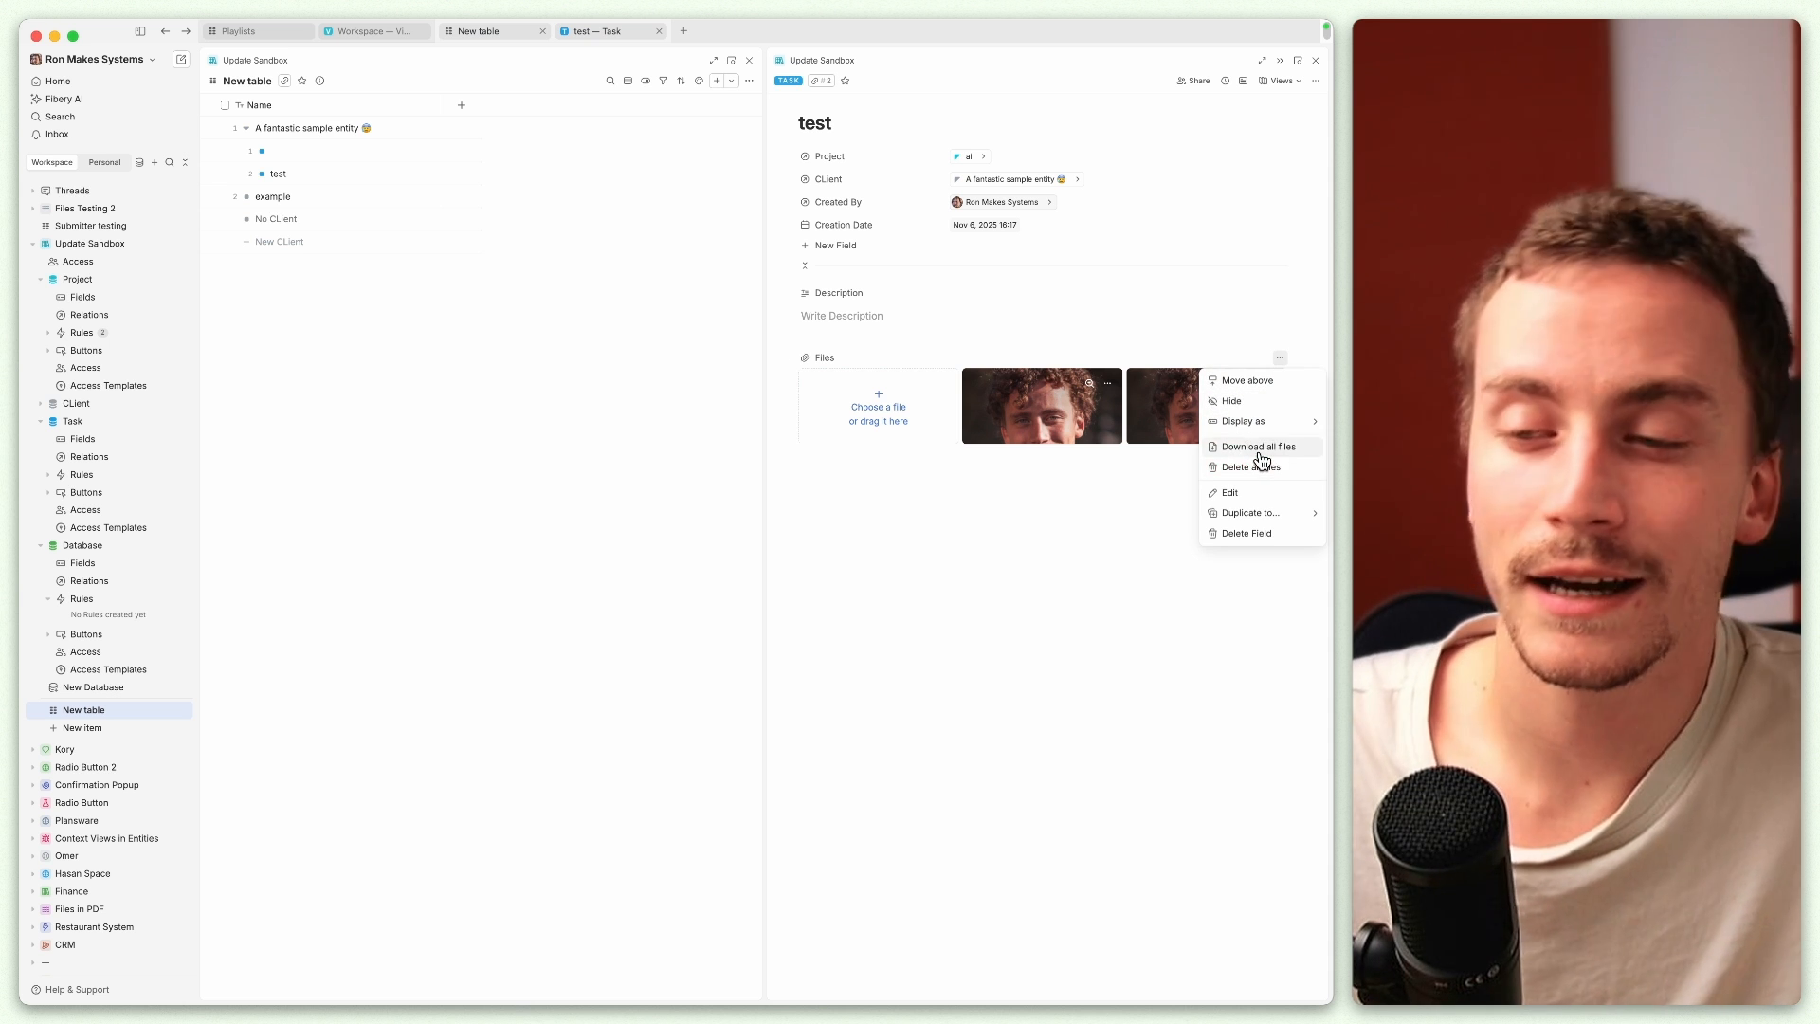
left_click(1154, 471)
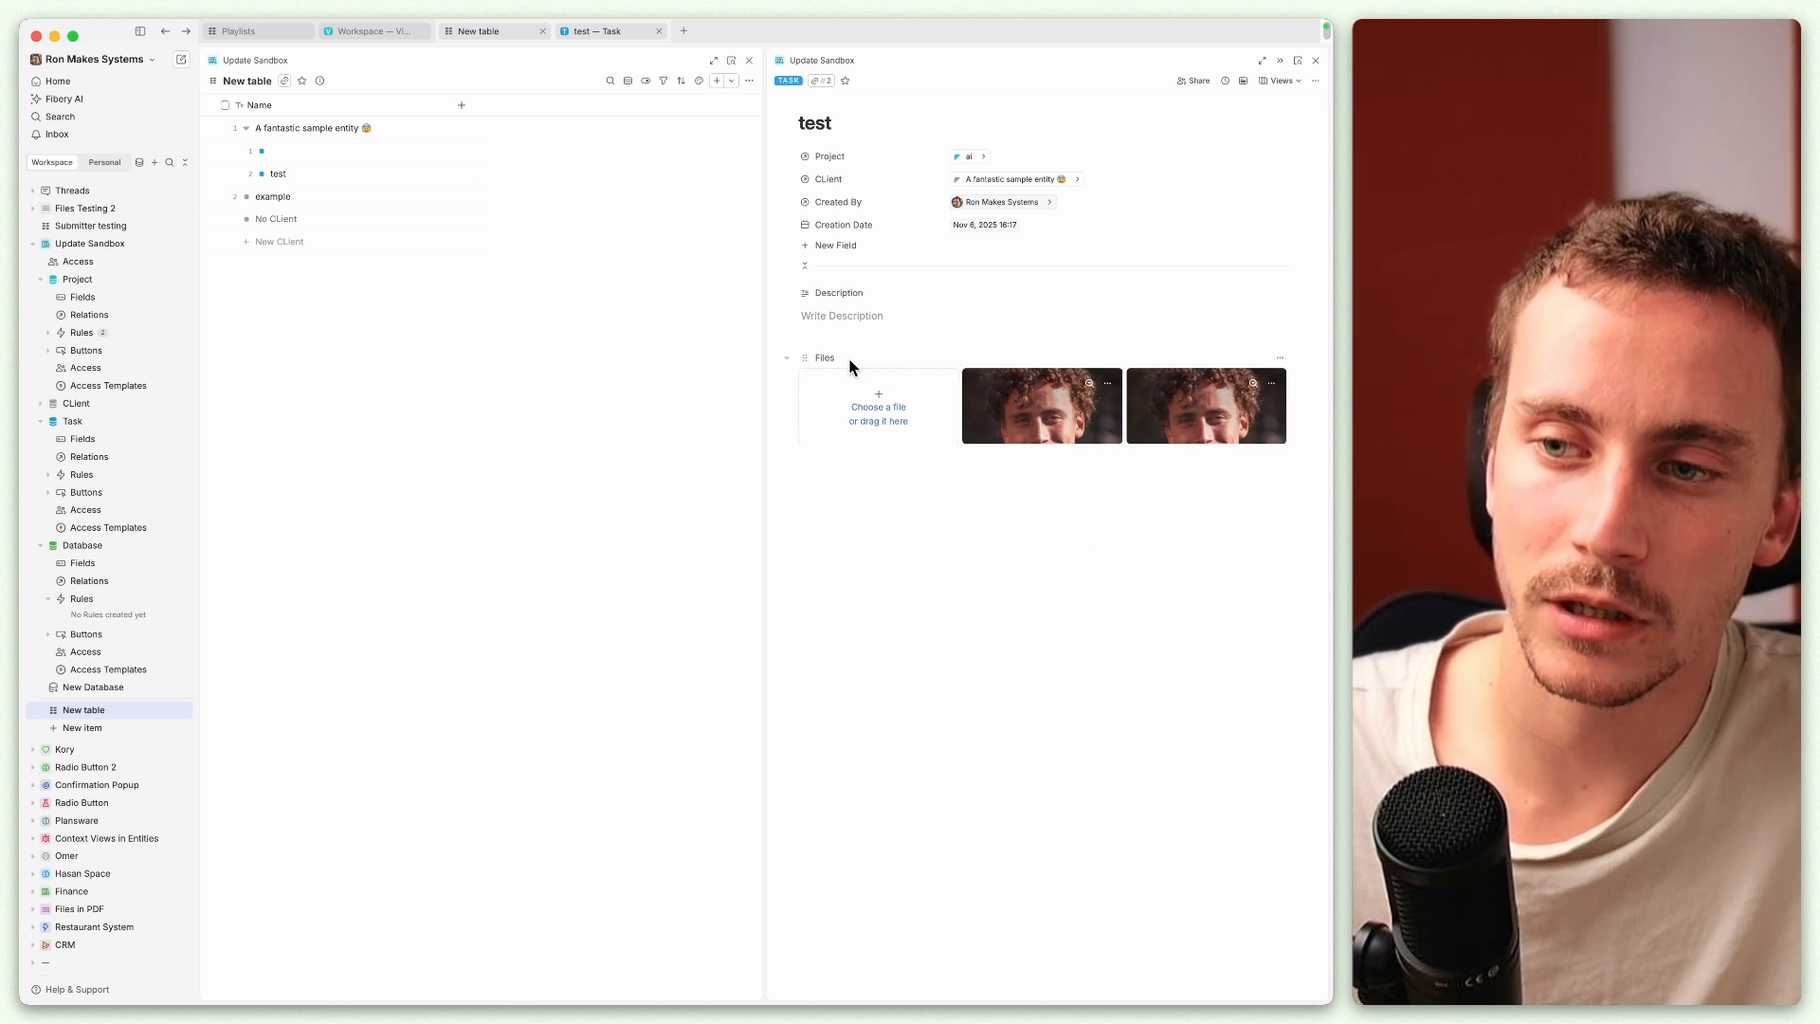
left_click(1281, 359)
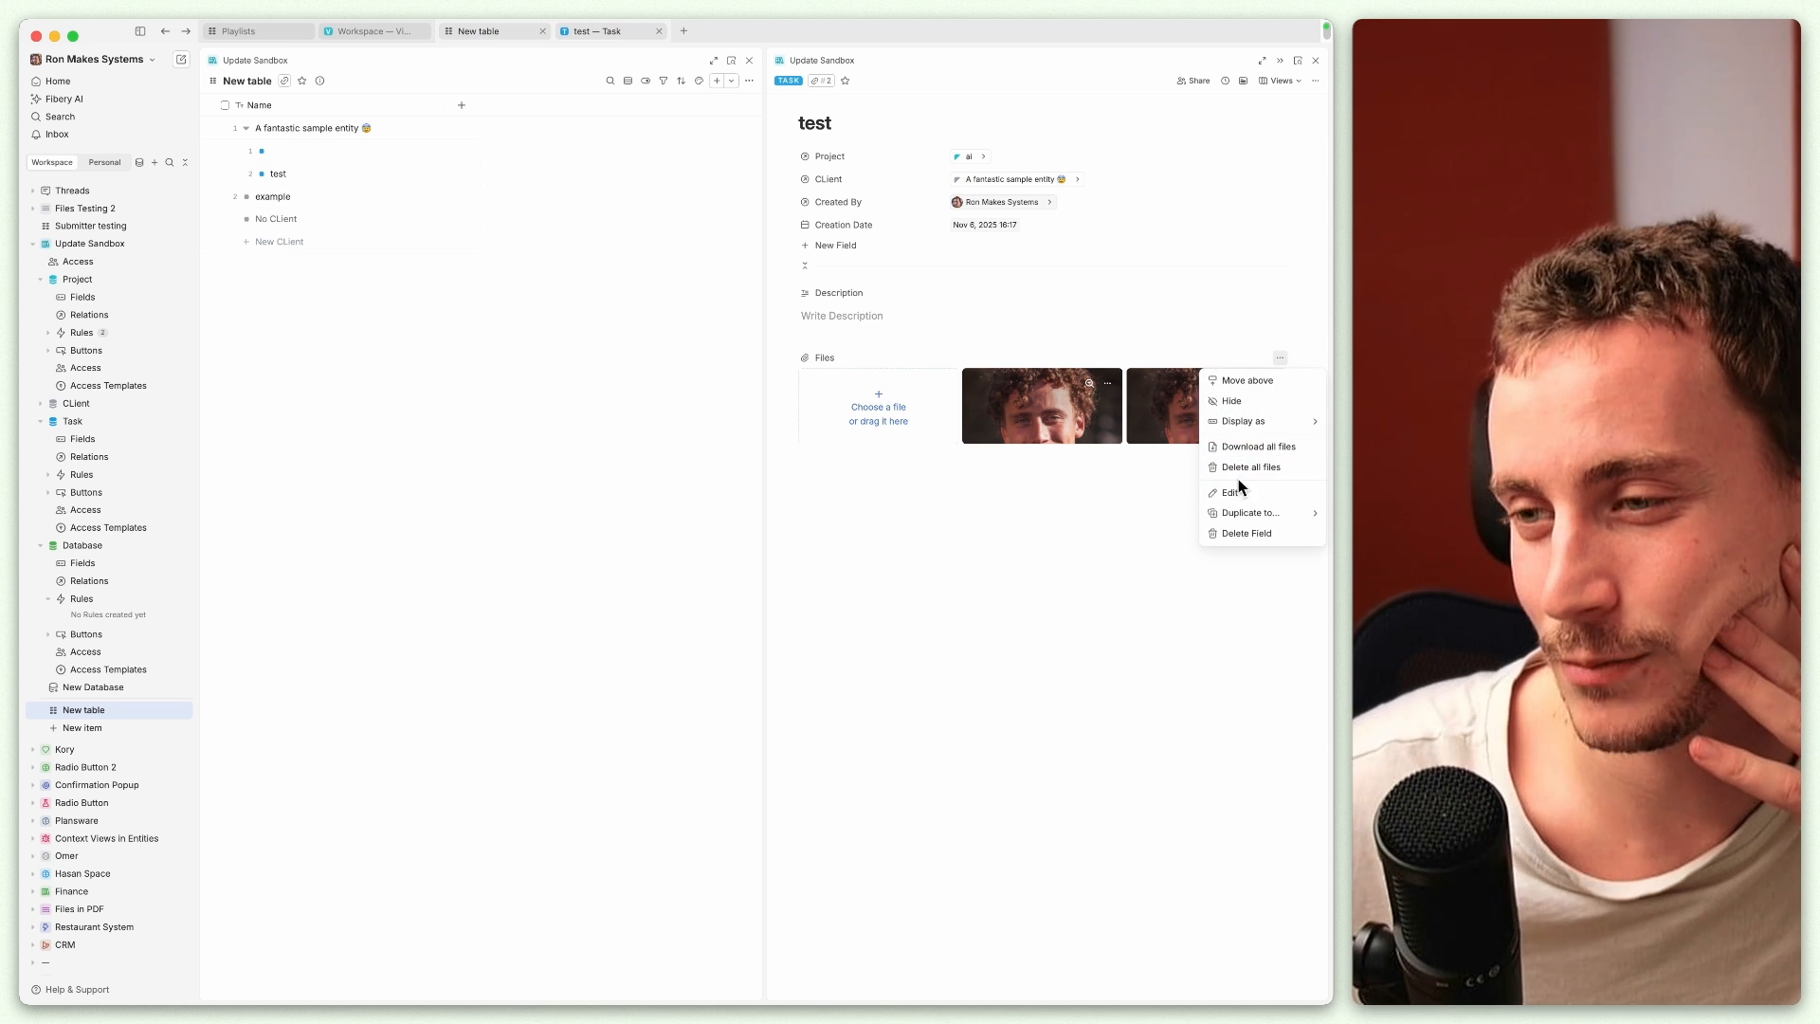
left_click(1118, 495)
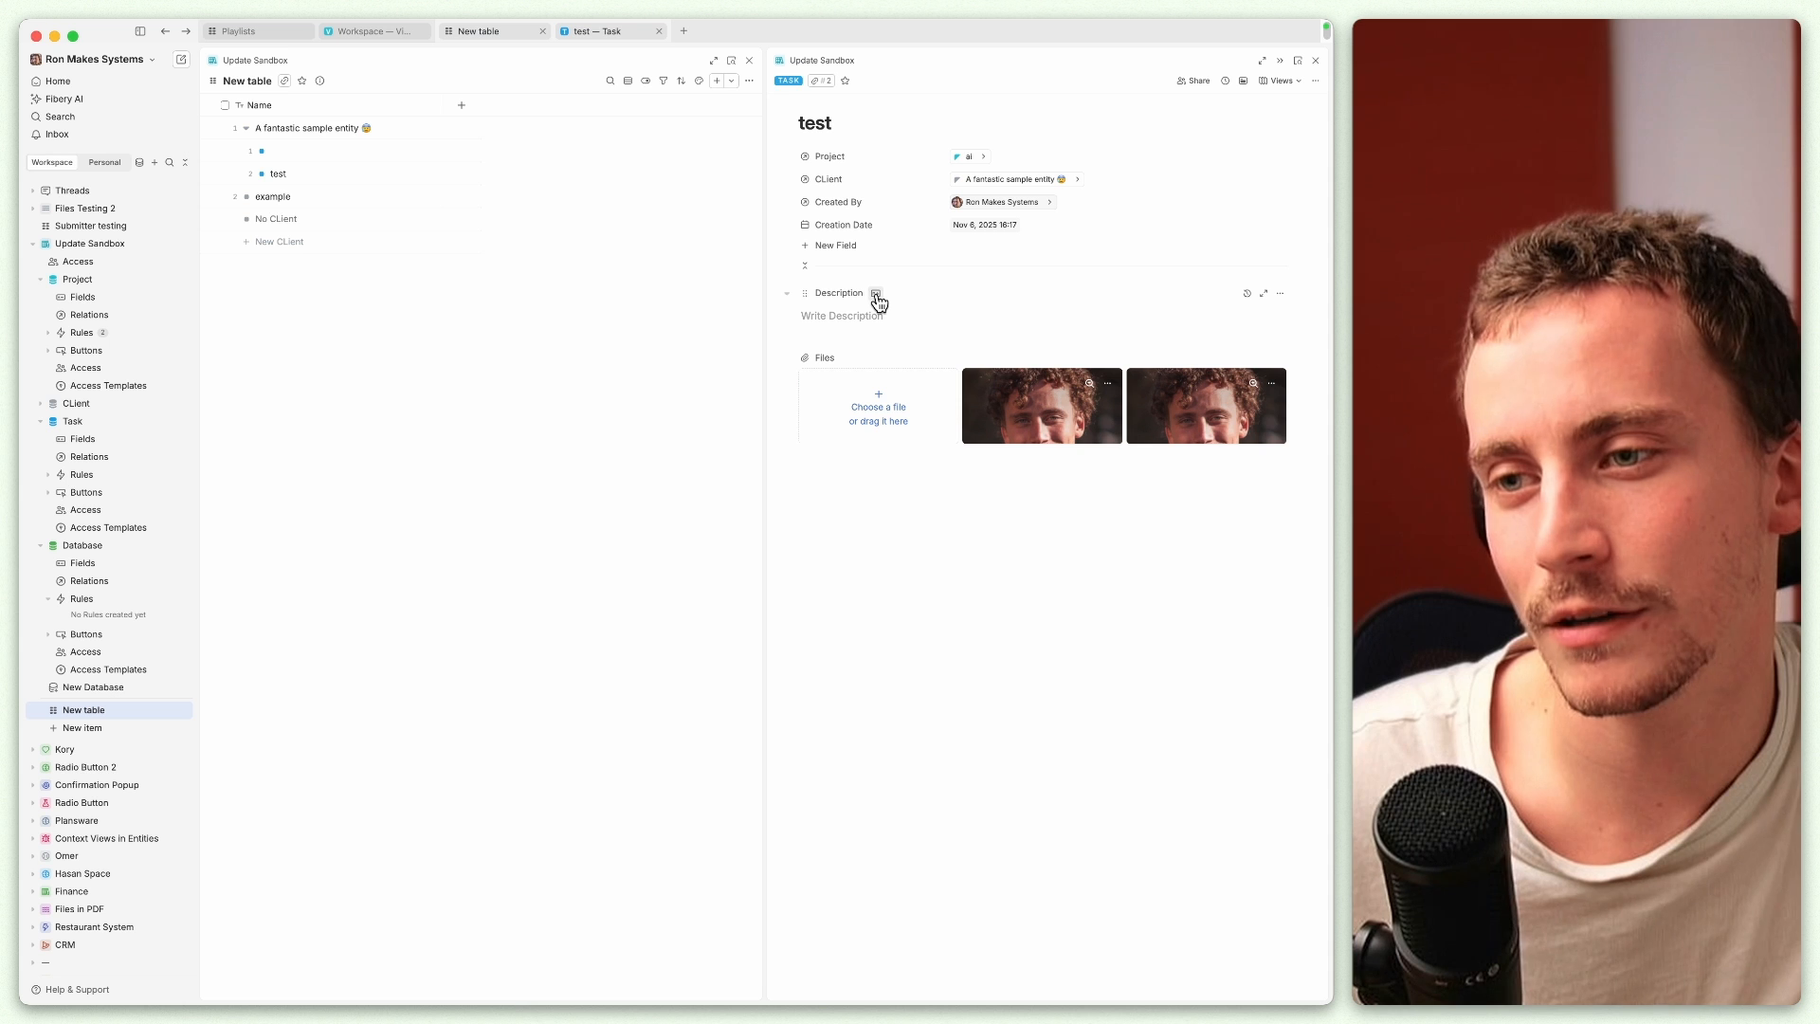
left_click(1281, 357)
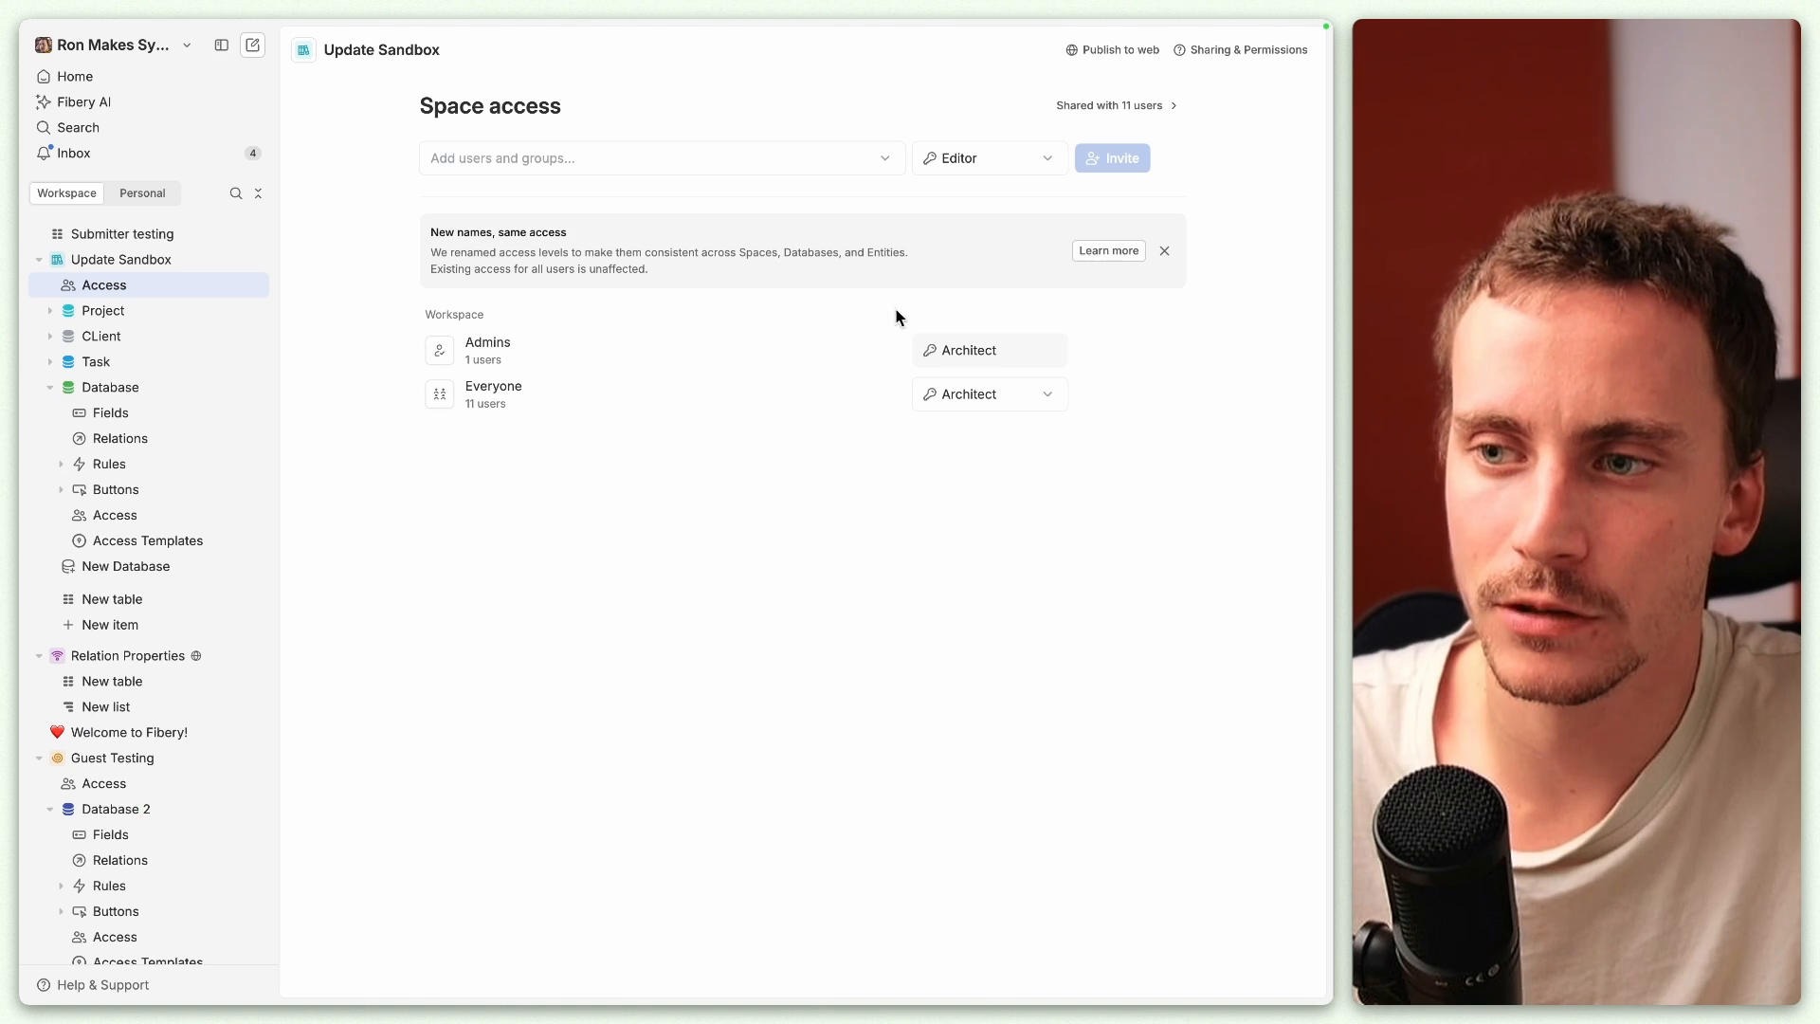
Step: Set the Everyone group's access to the Update Sandbox space to Editor
left_click(1007, 395)
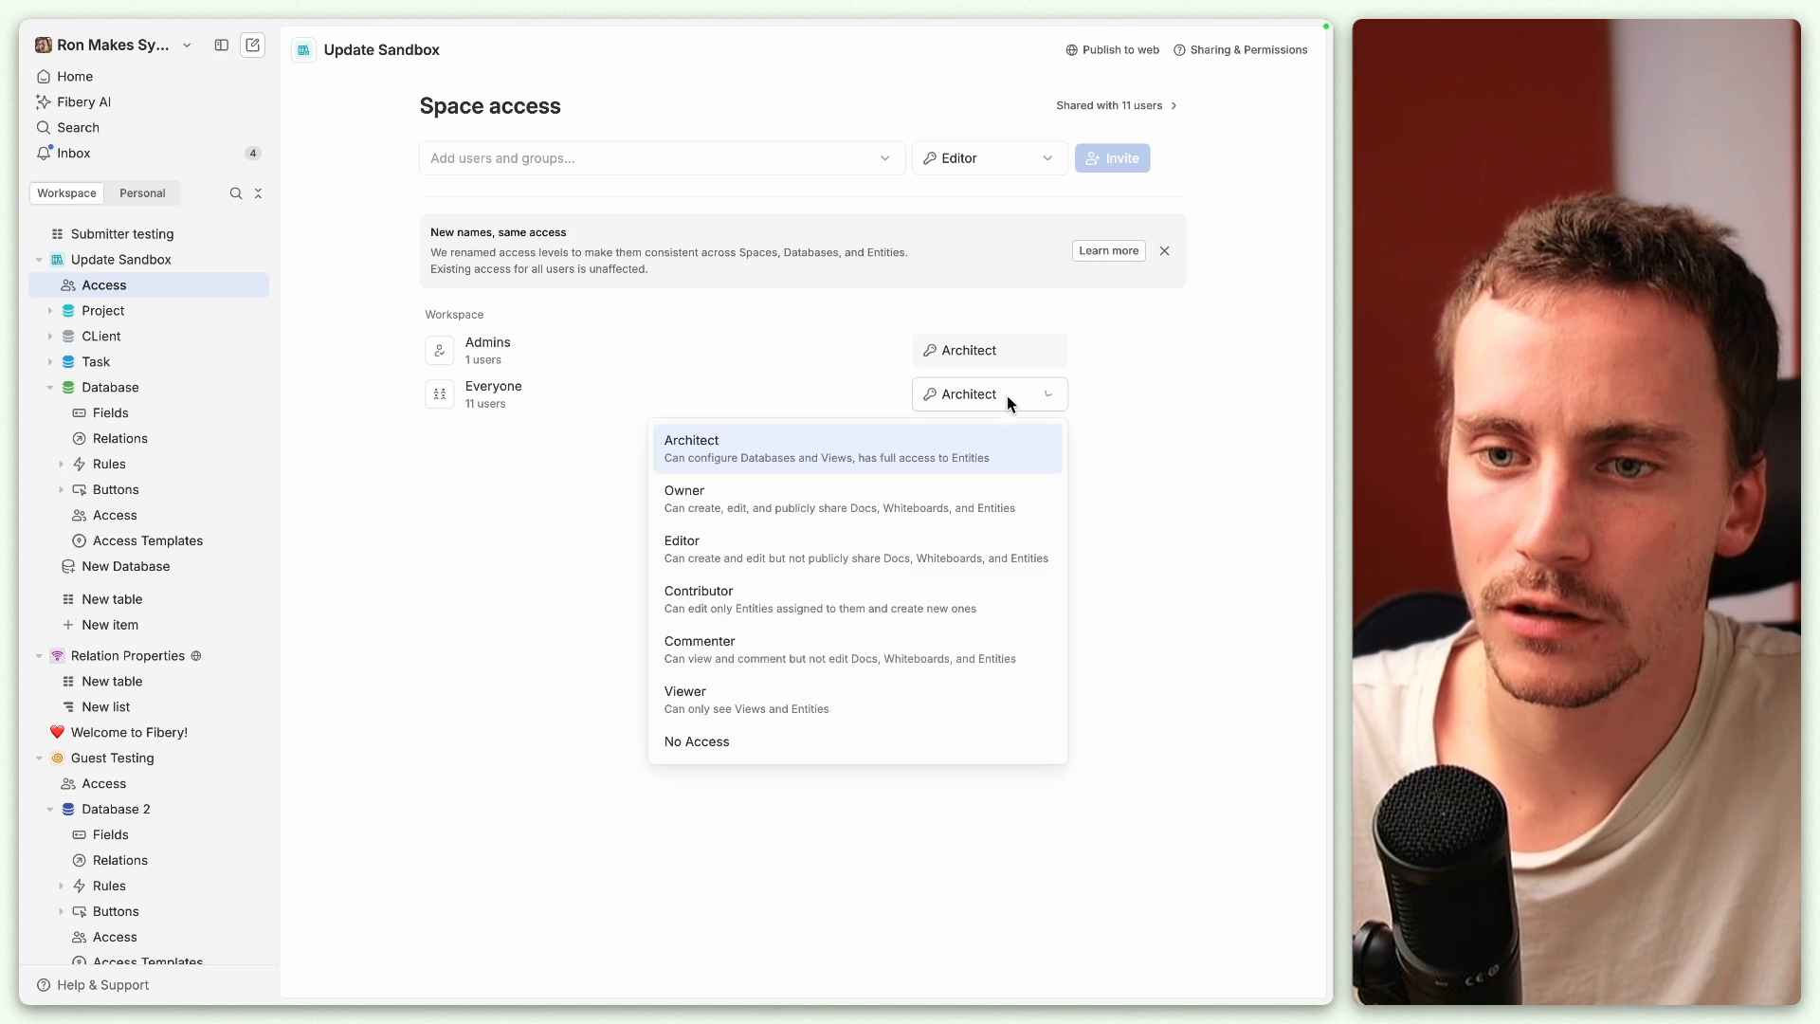
left_click(773, 559)
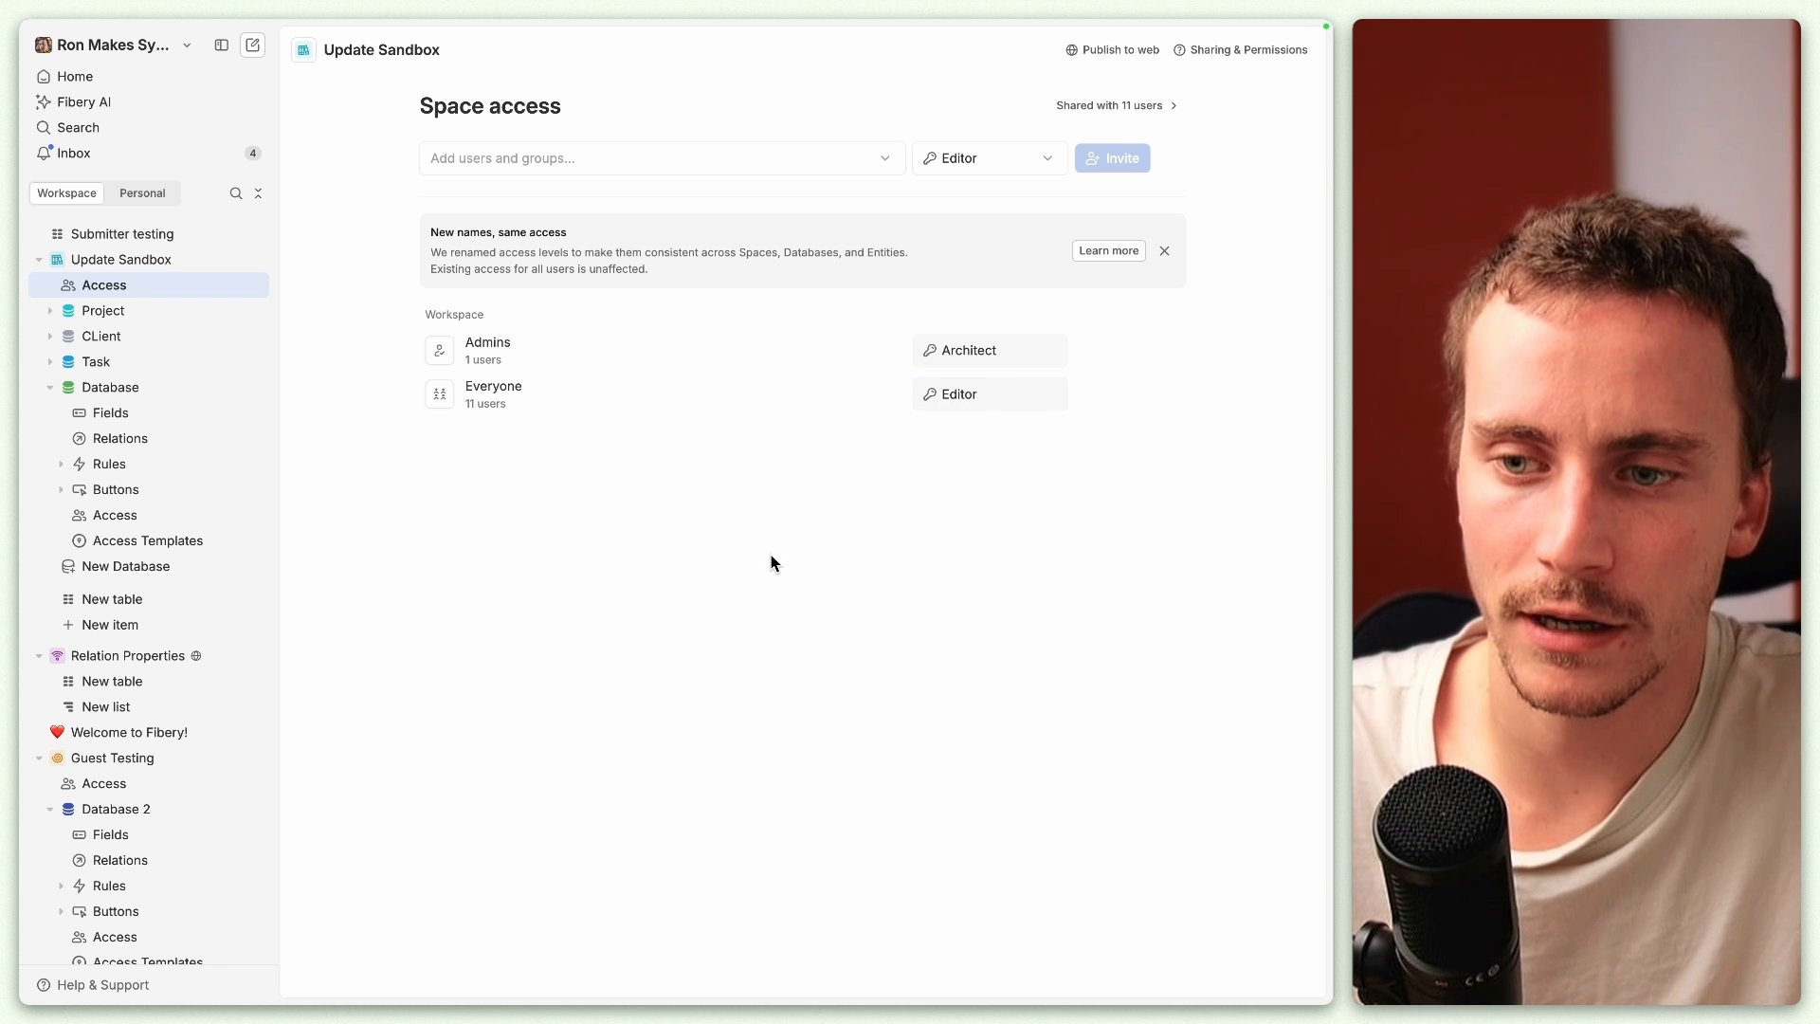
left_click(971, 400)
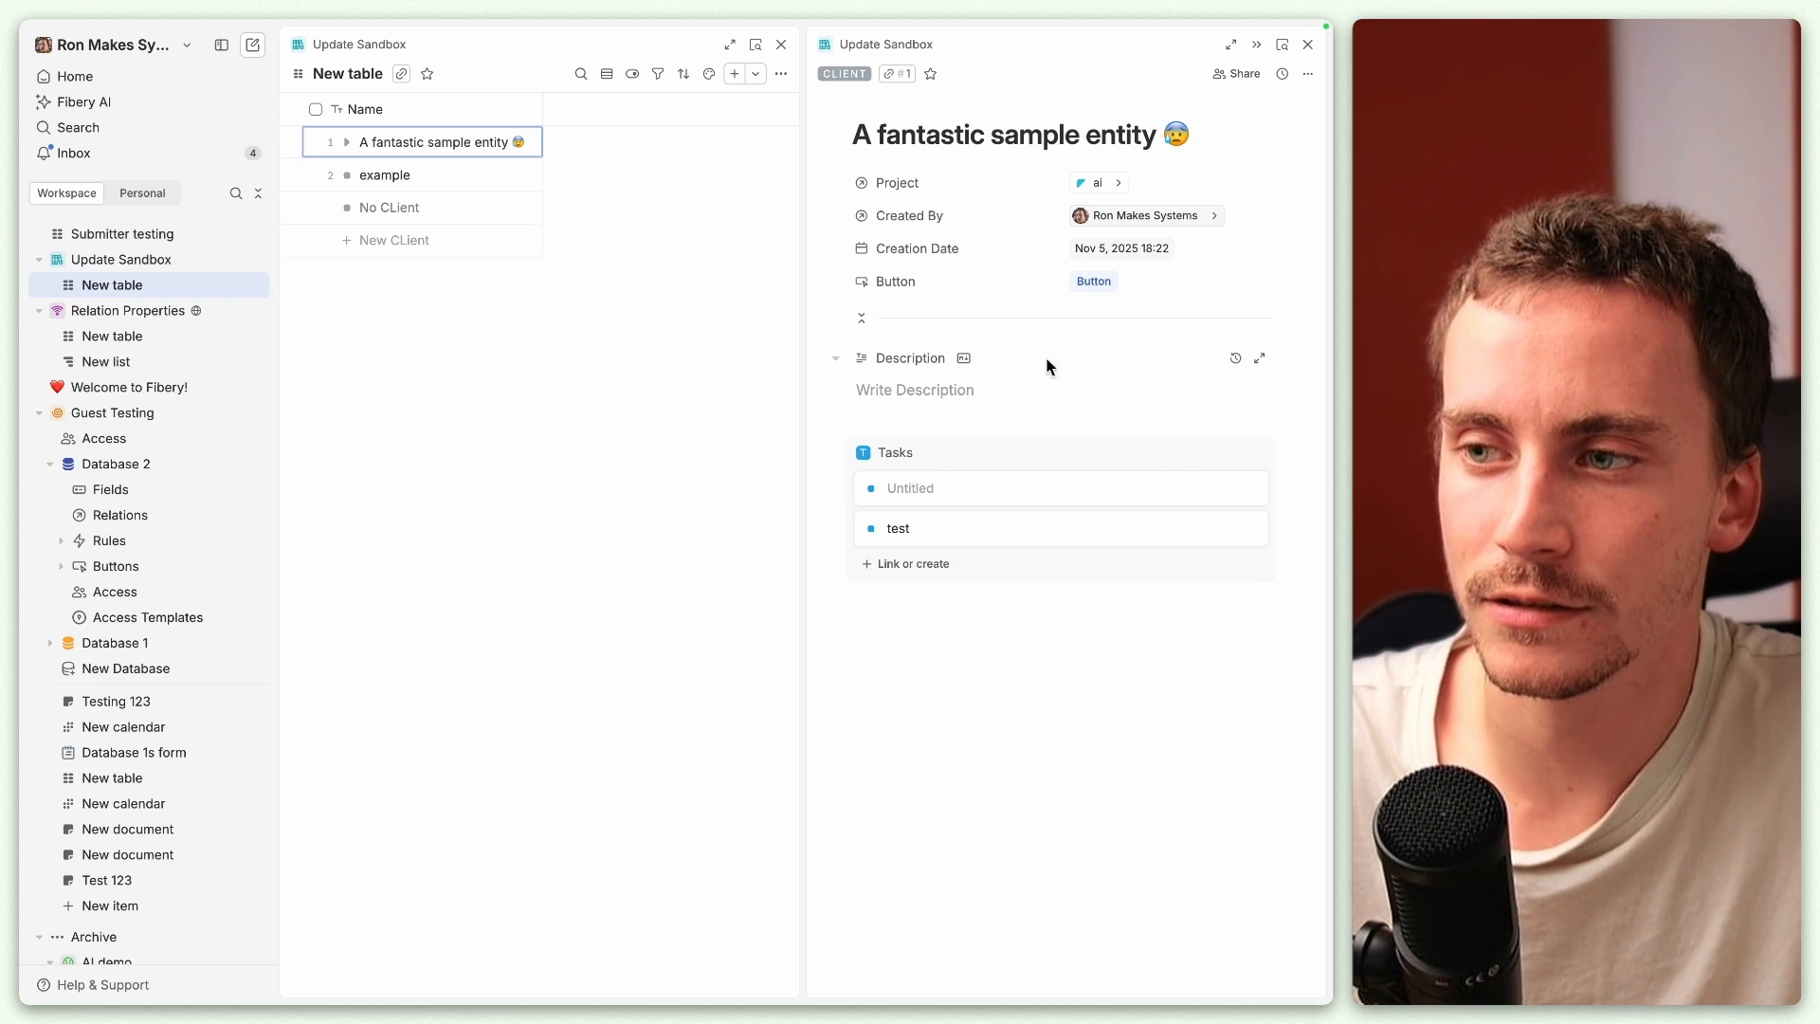
Step: Open the test task from its CLient entity and examine which bulk file actions its Files field offers with Editor access
left_click(931, 524)
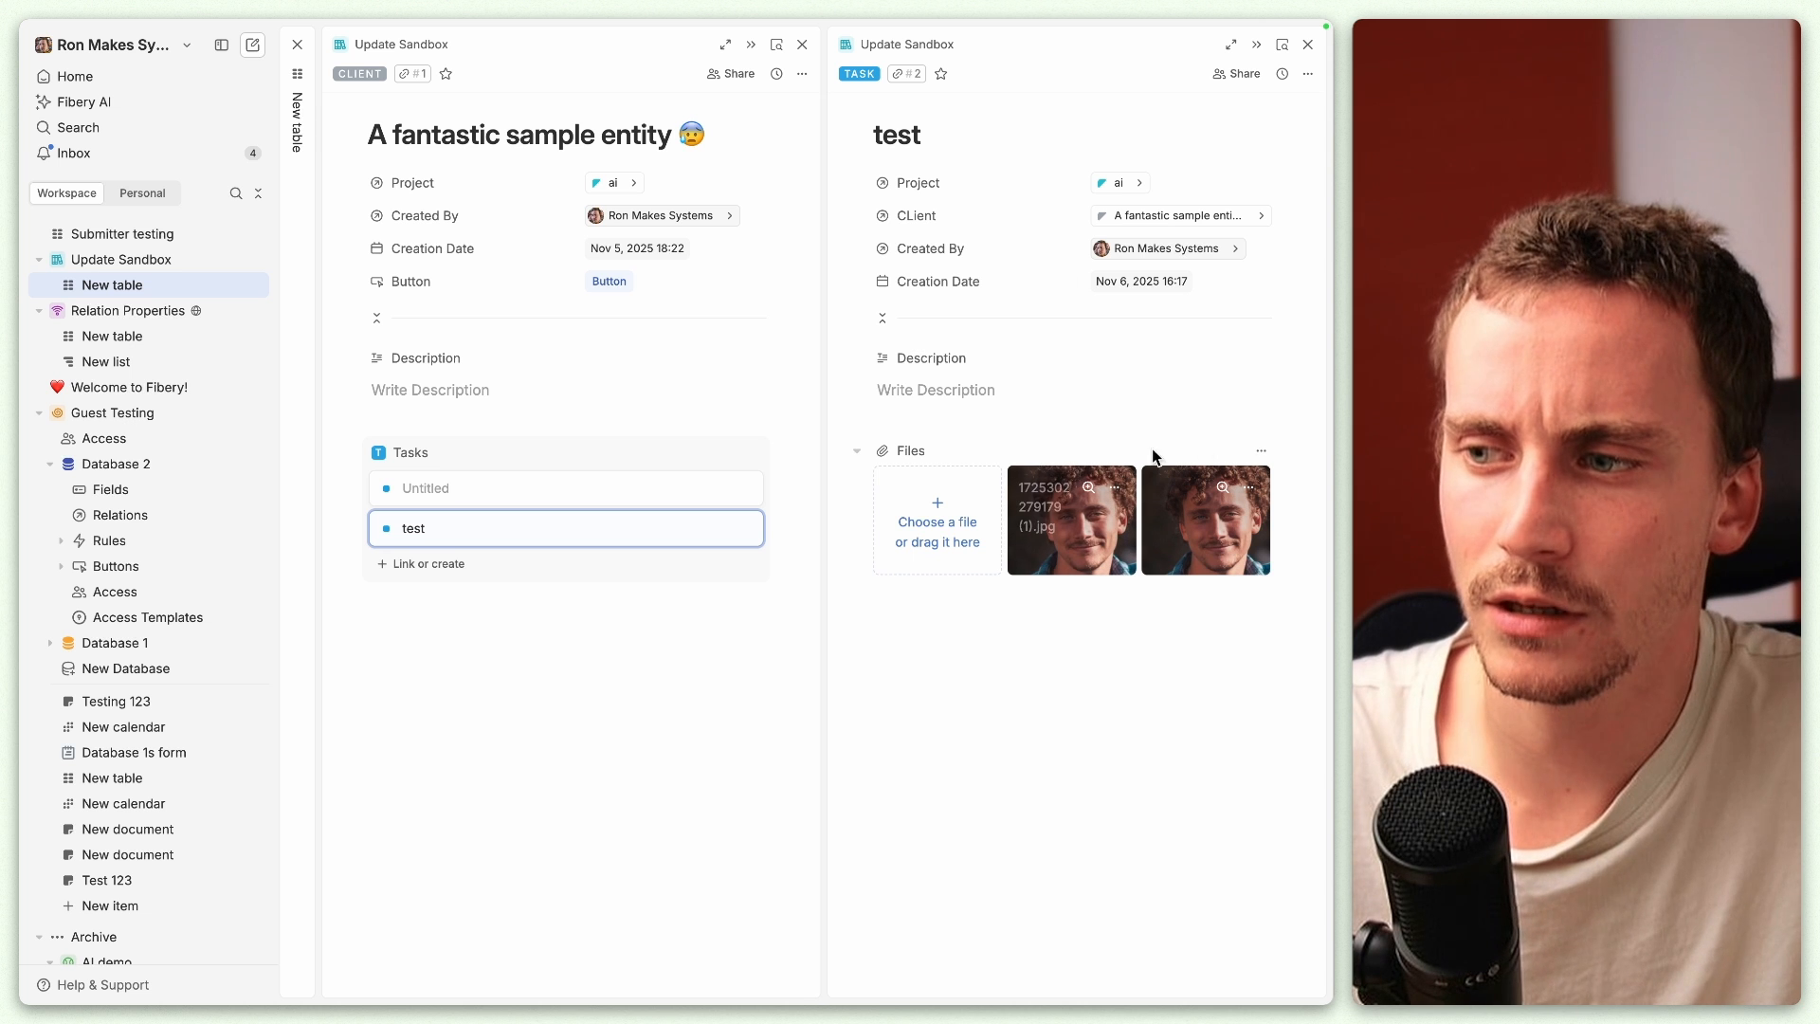
left_click(1260, 451)
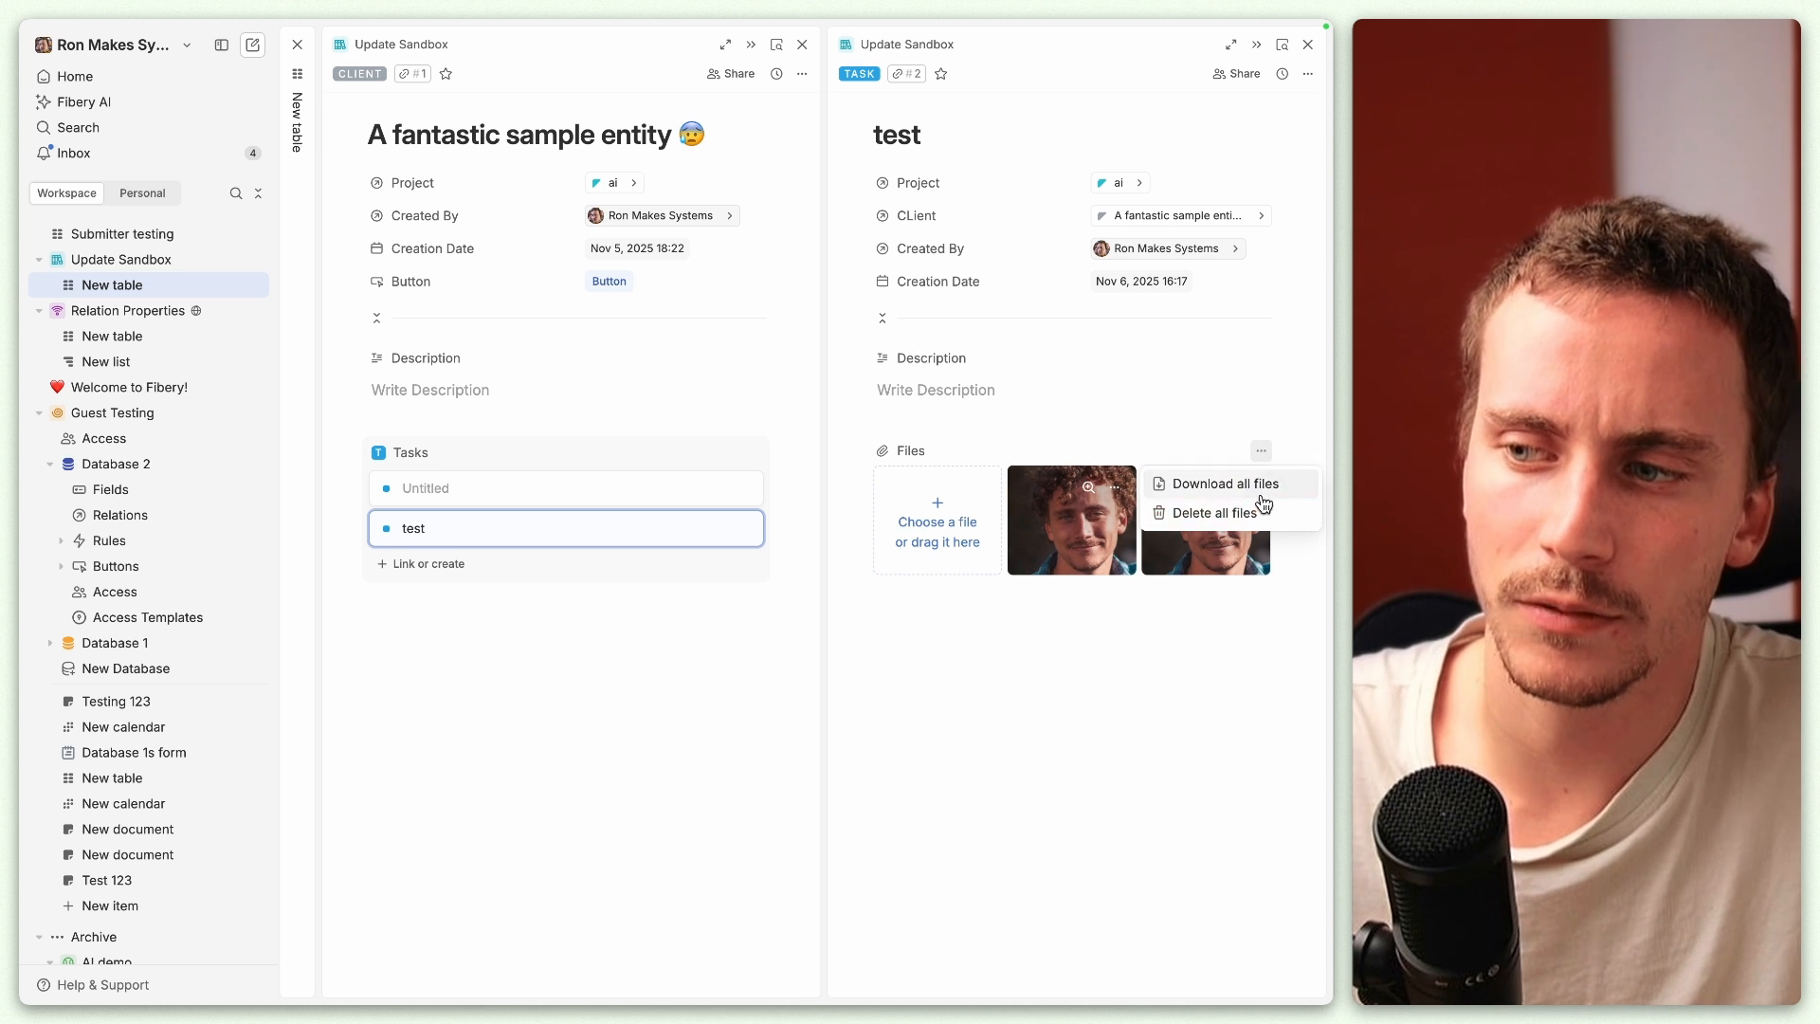
left_click(1235, 391)
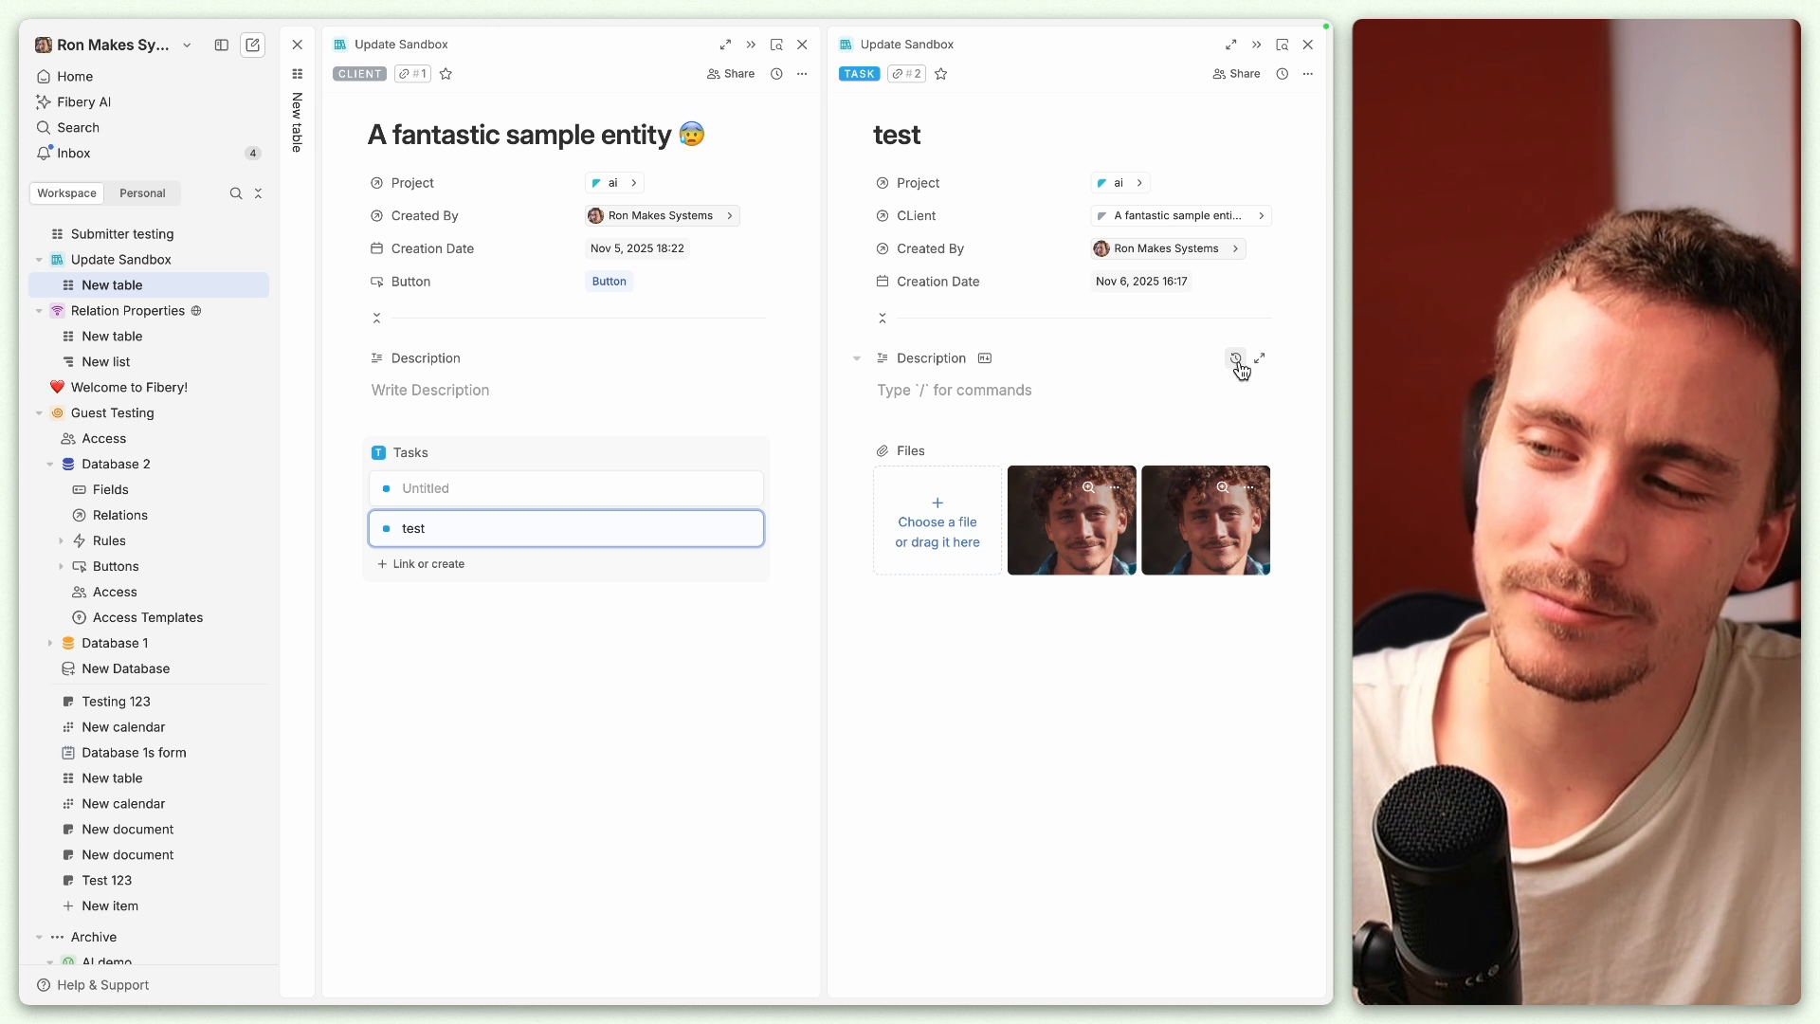
left_click(1263, 453)
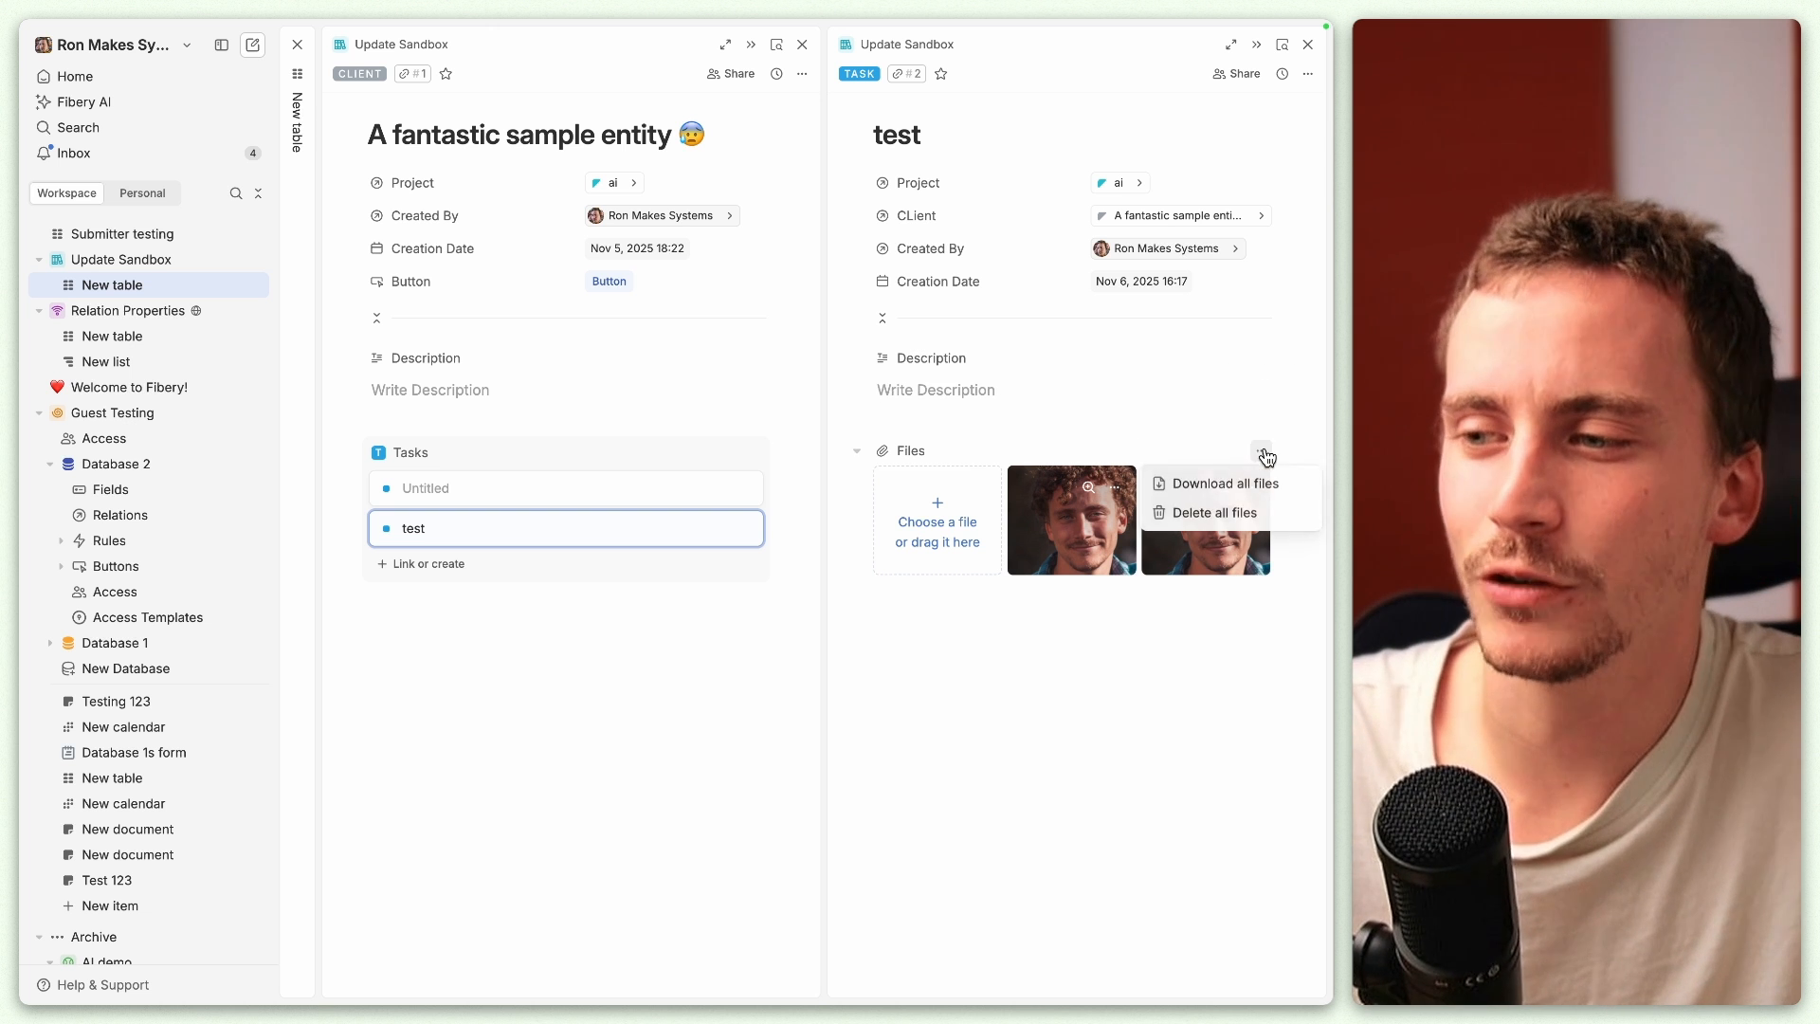
left_click(1253, 432)
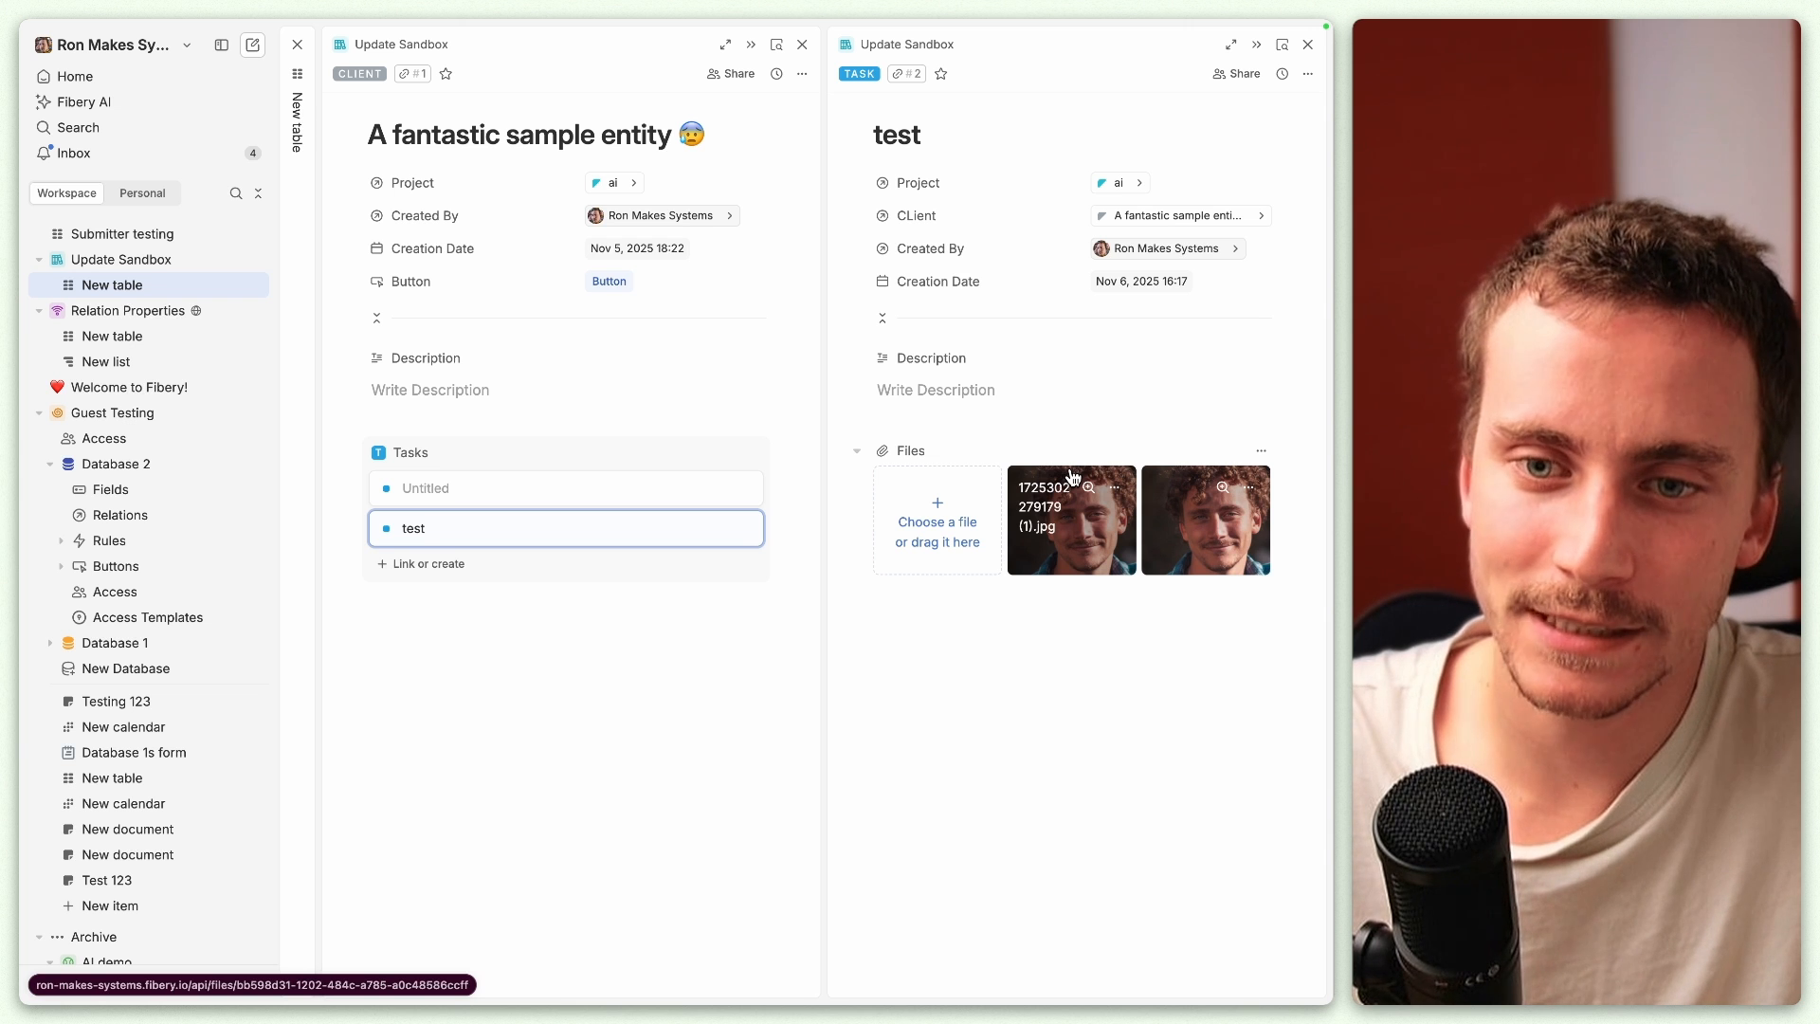
left_click(1261, 451)
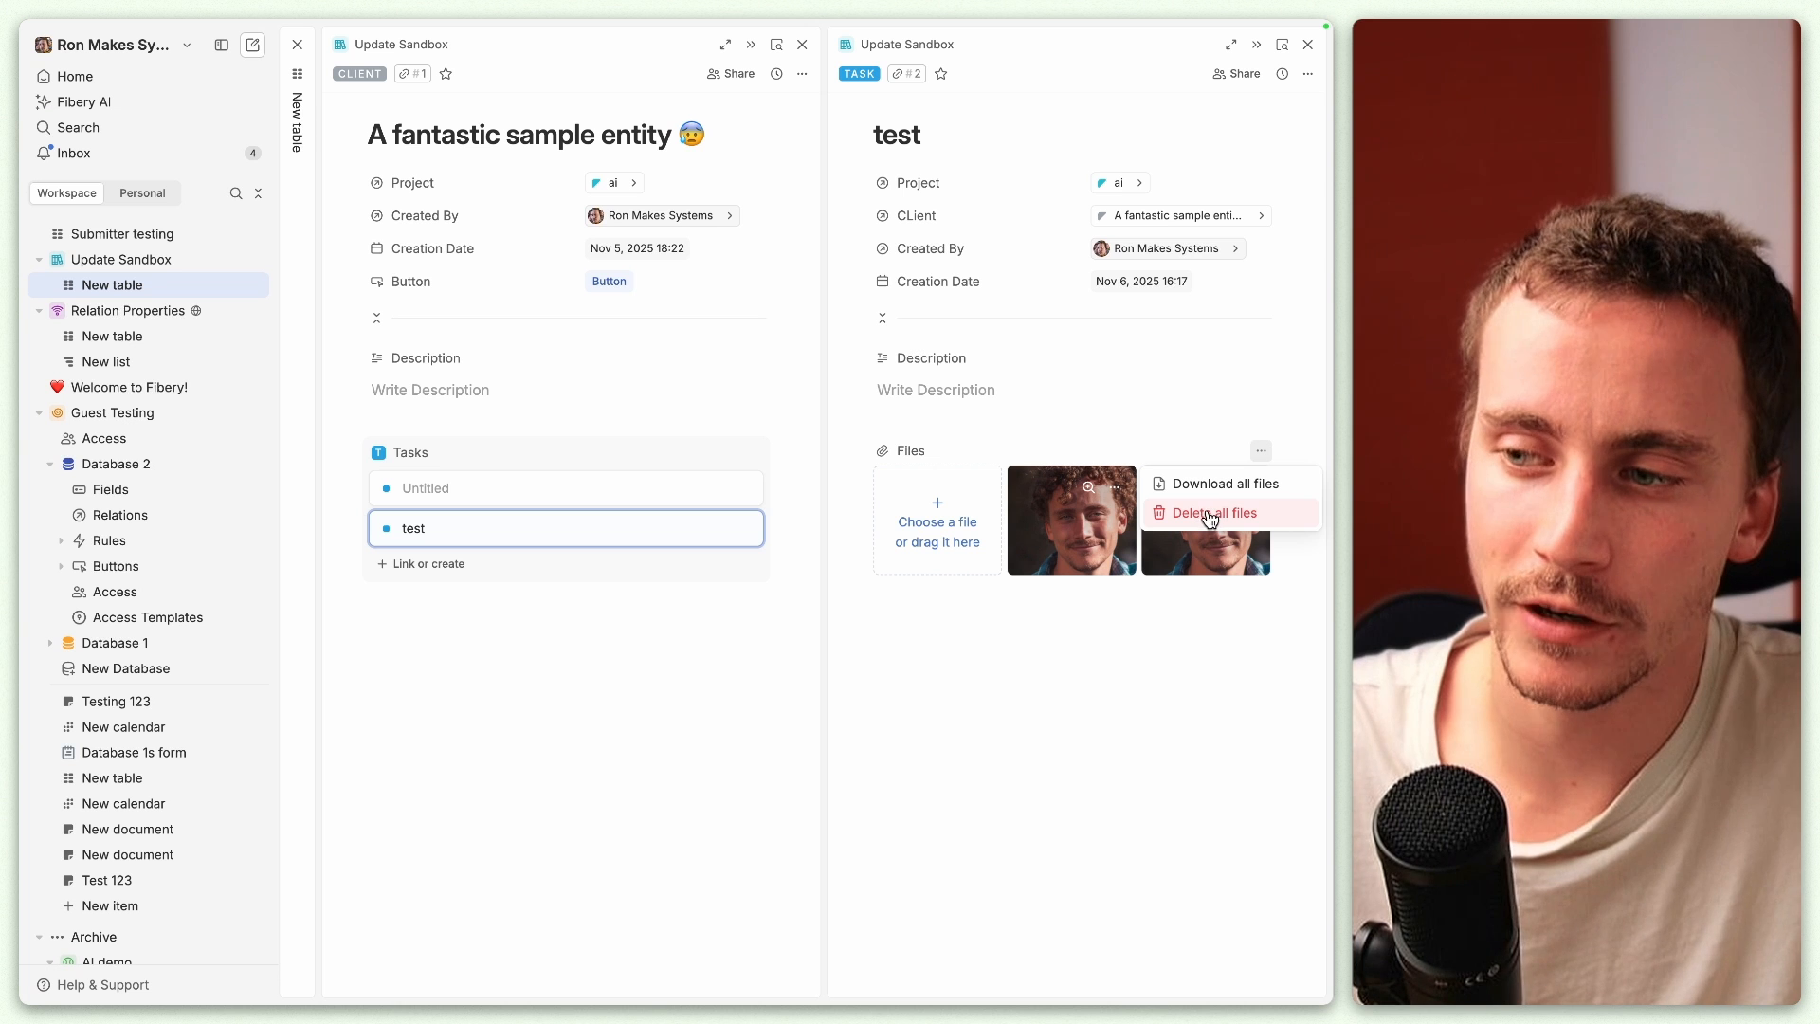
left_click(1094, 706)
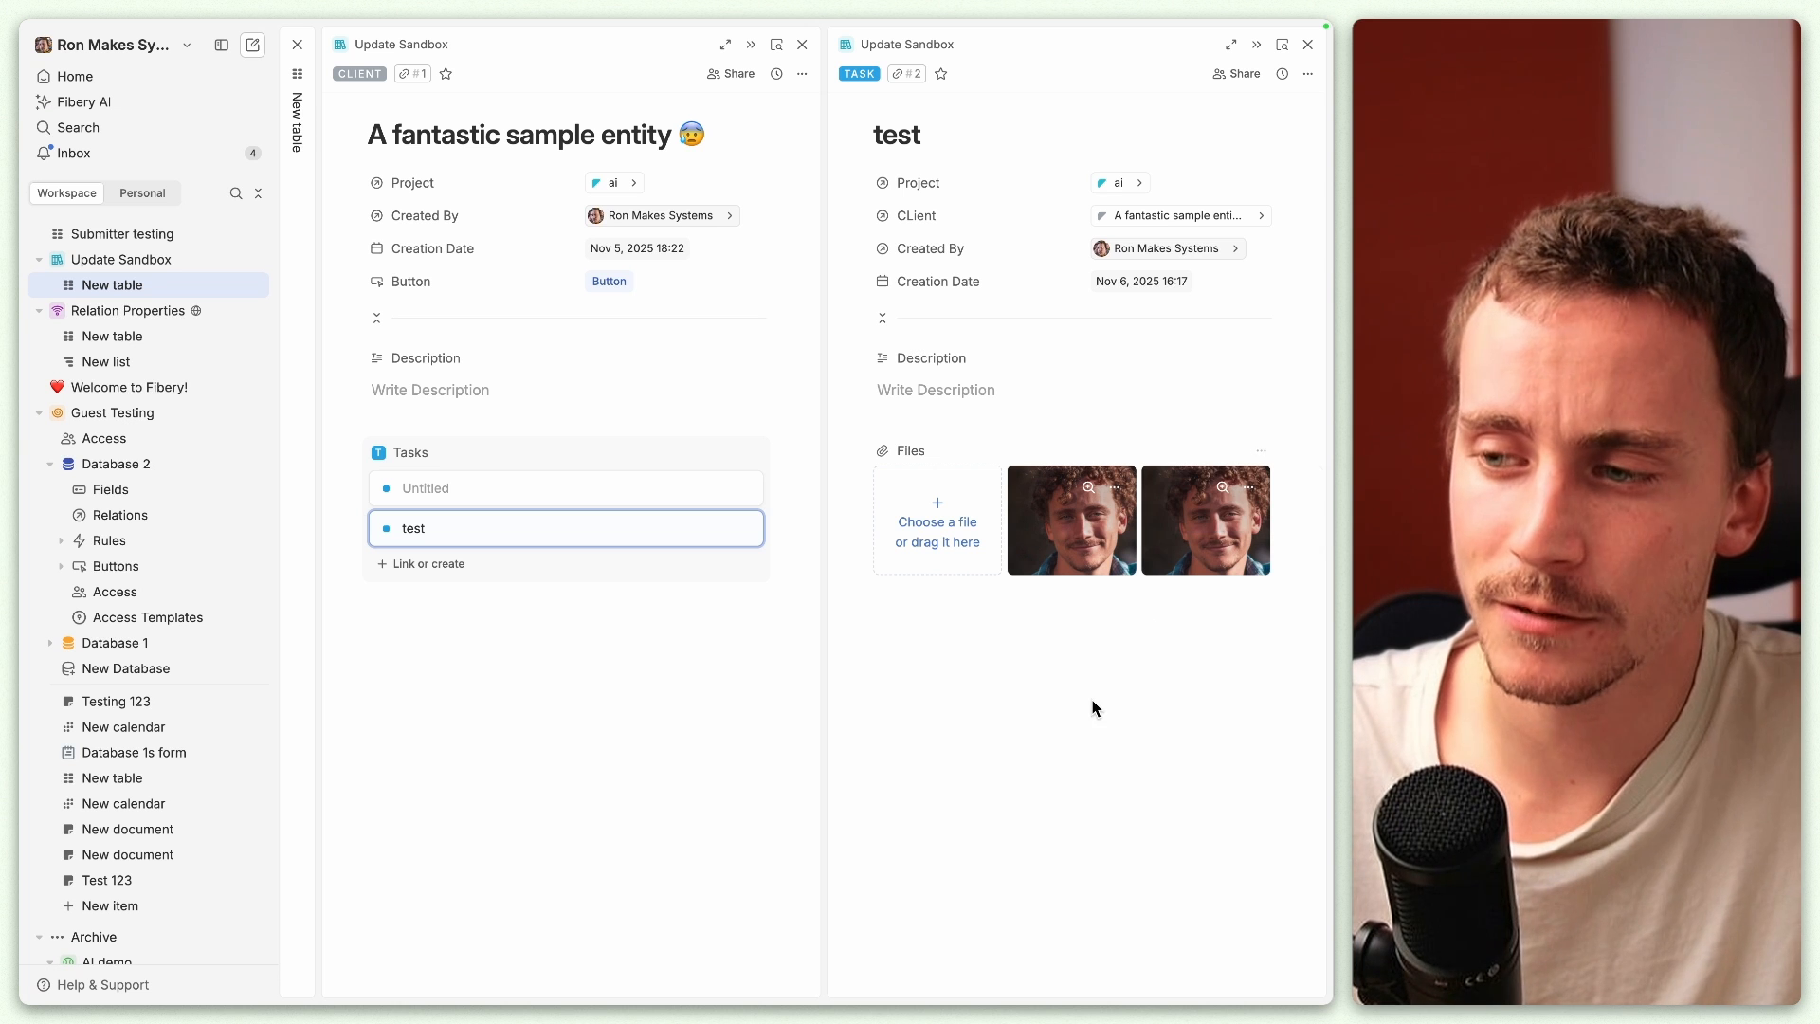
left_click(1262, 452)
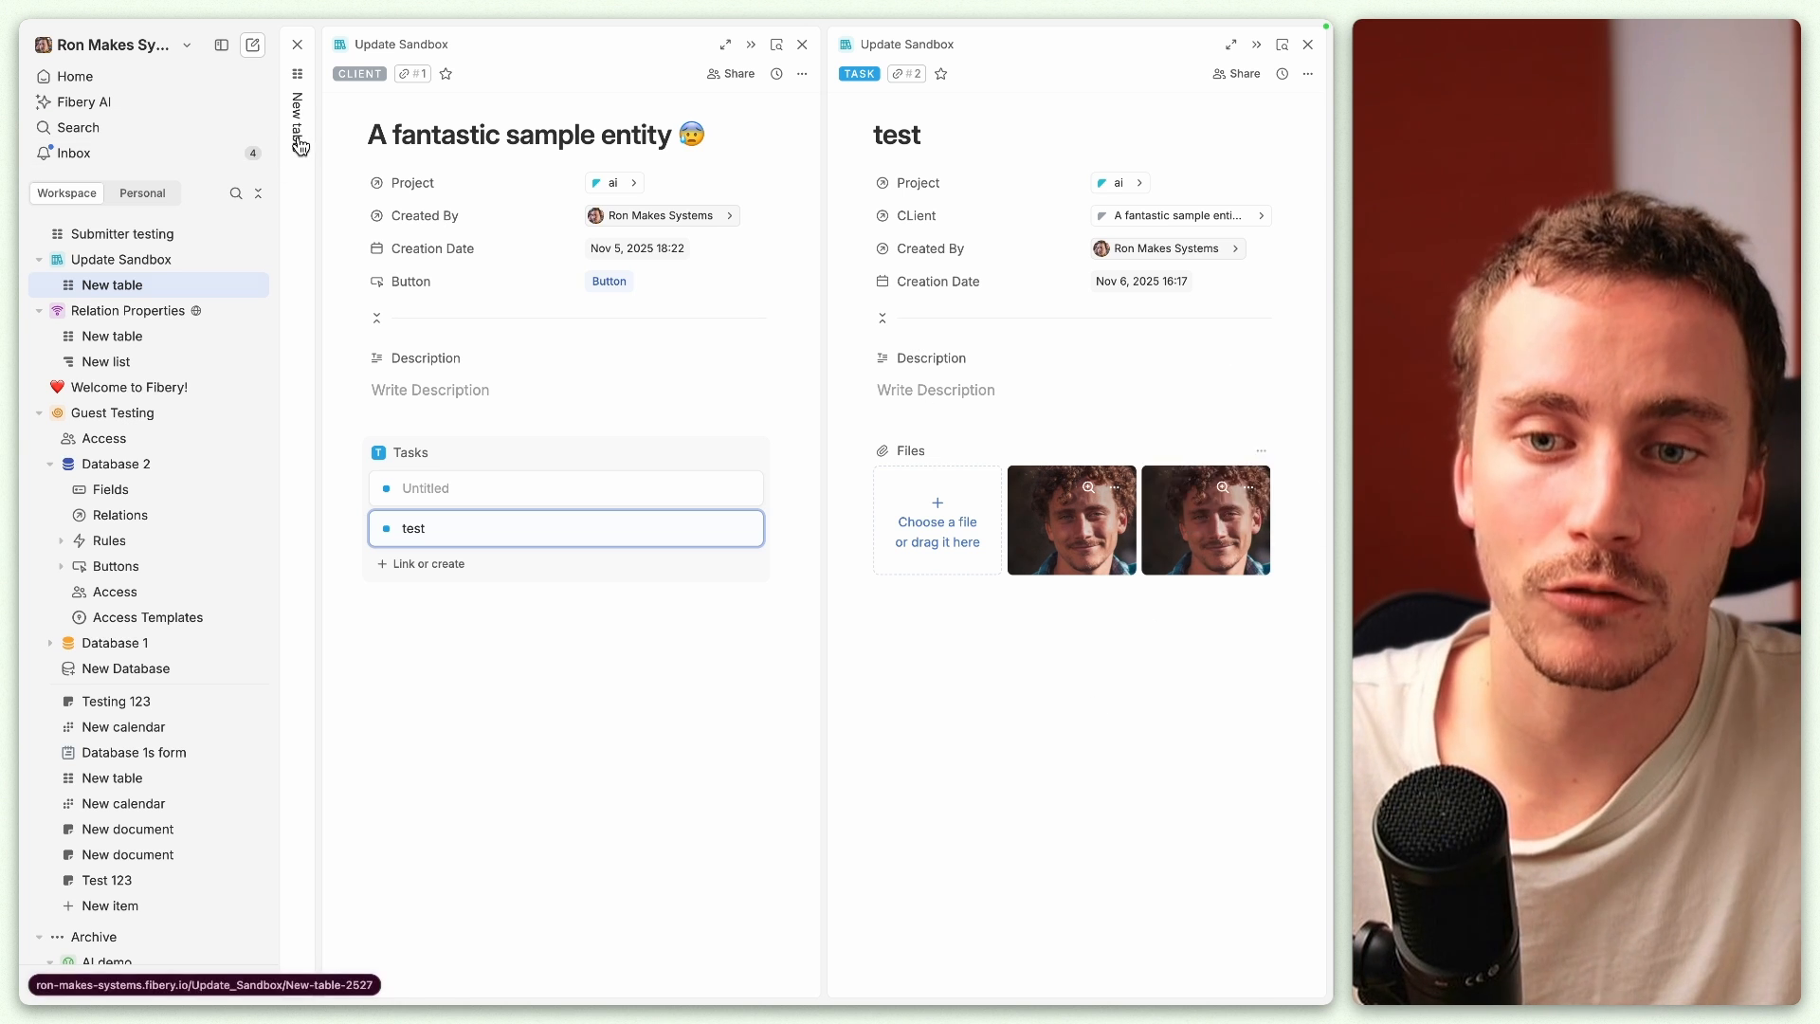
Step: Expand 'A fantastic sample entity' in New table and name its untitled task 'test 2'
left_click(298, 133)
left_click(347, 143)
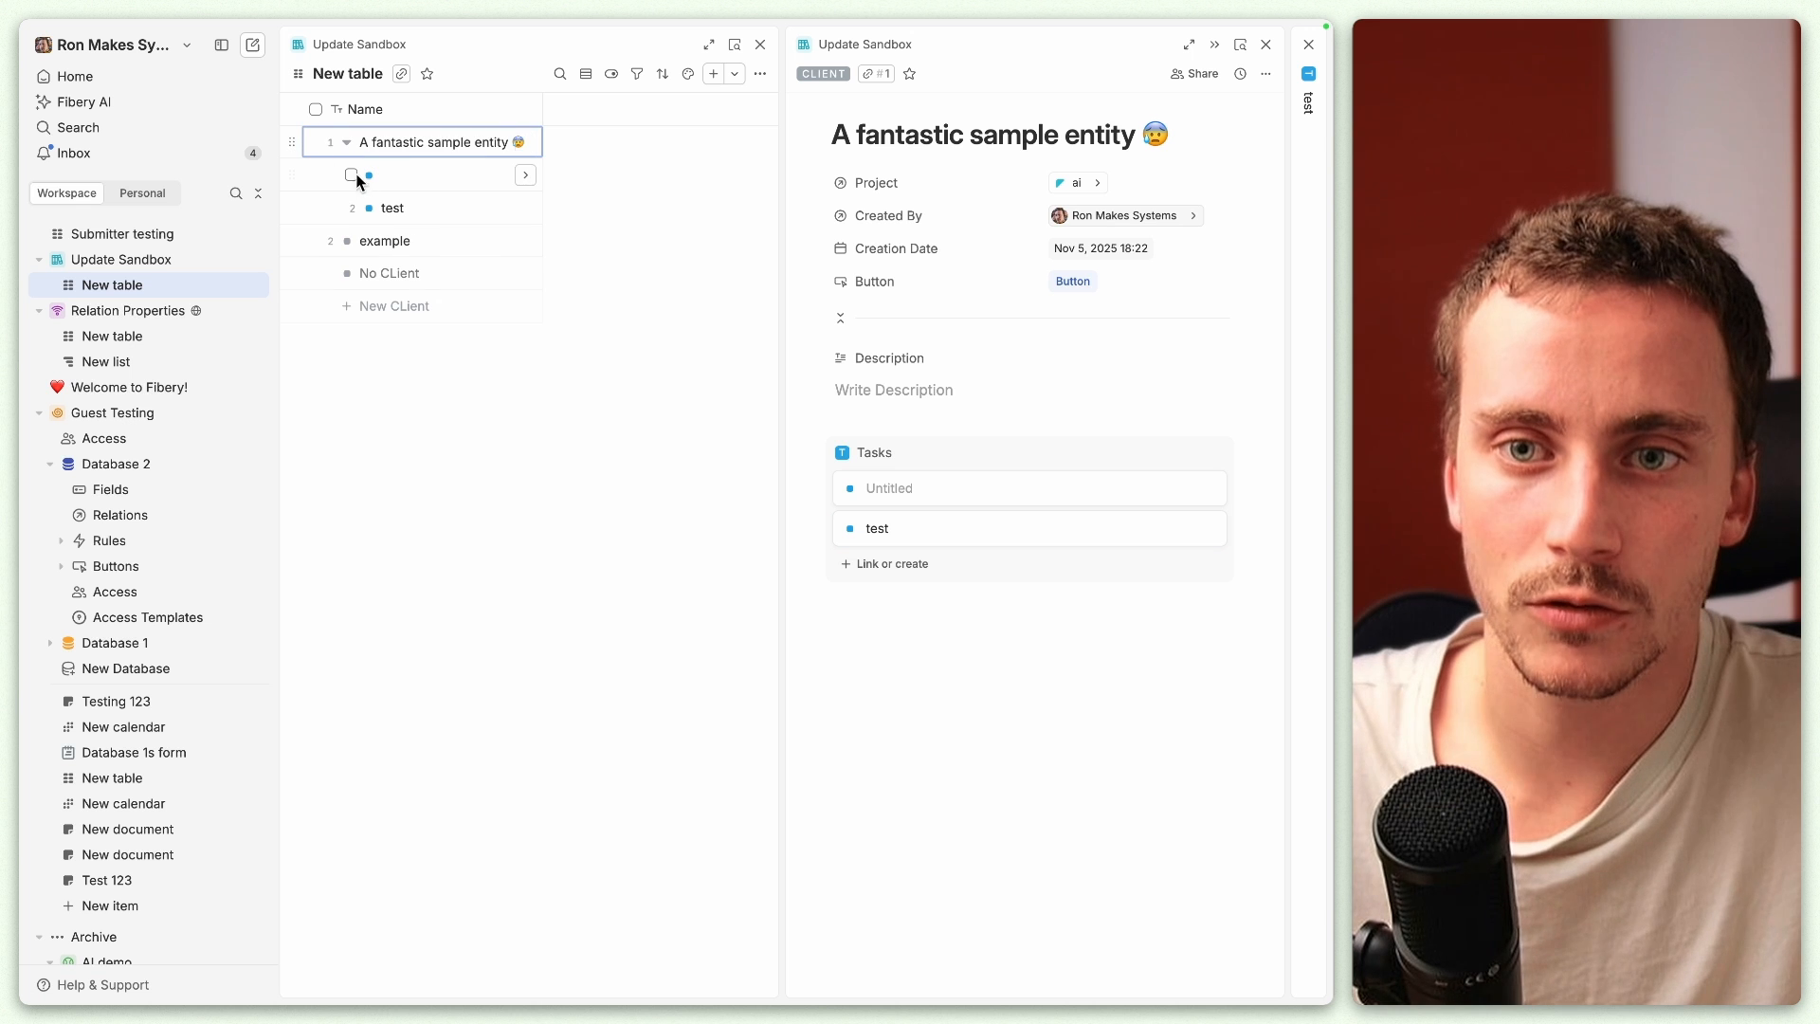
left_click(452, 174)
type("test 2")
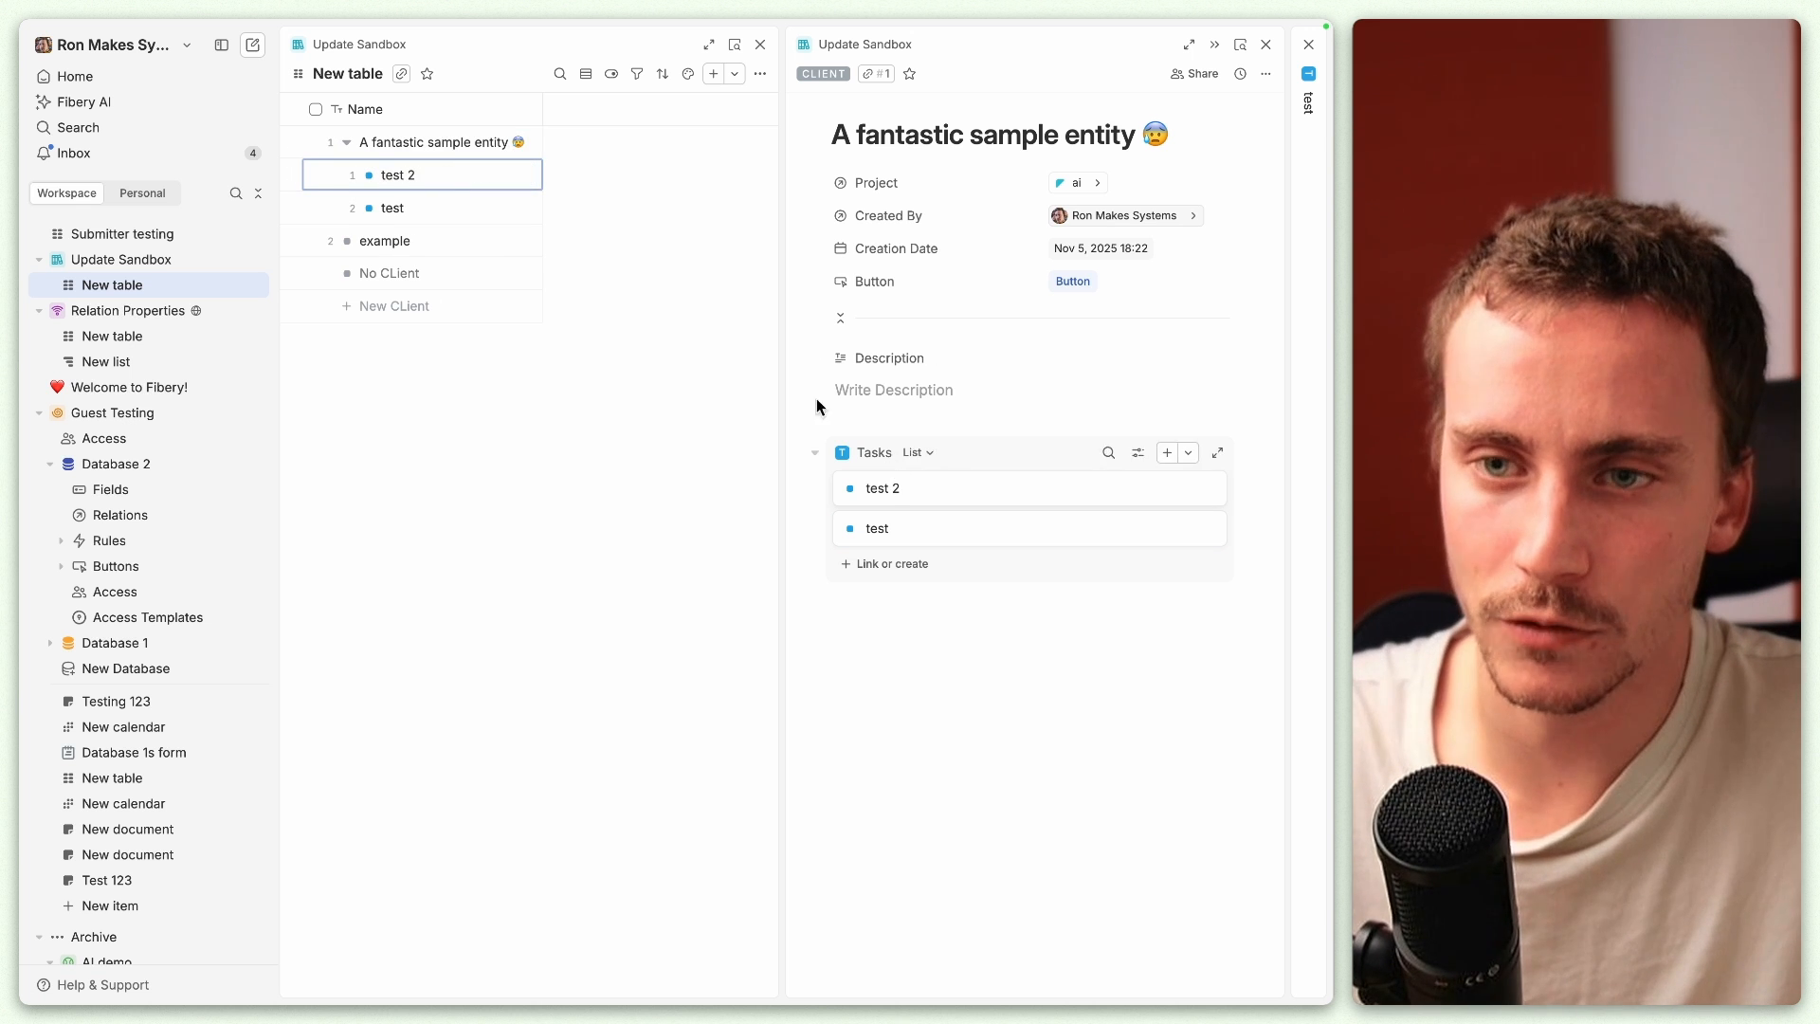
Step: Open the test 2 task and upload 'Screen Recording 2025-09-17 at 14.46.11.mov' to its Files field
left_click(957, 498)
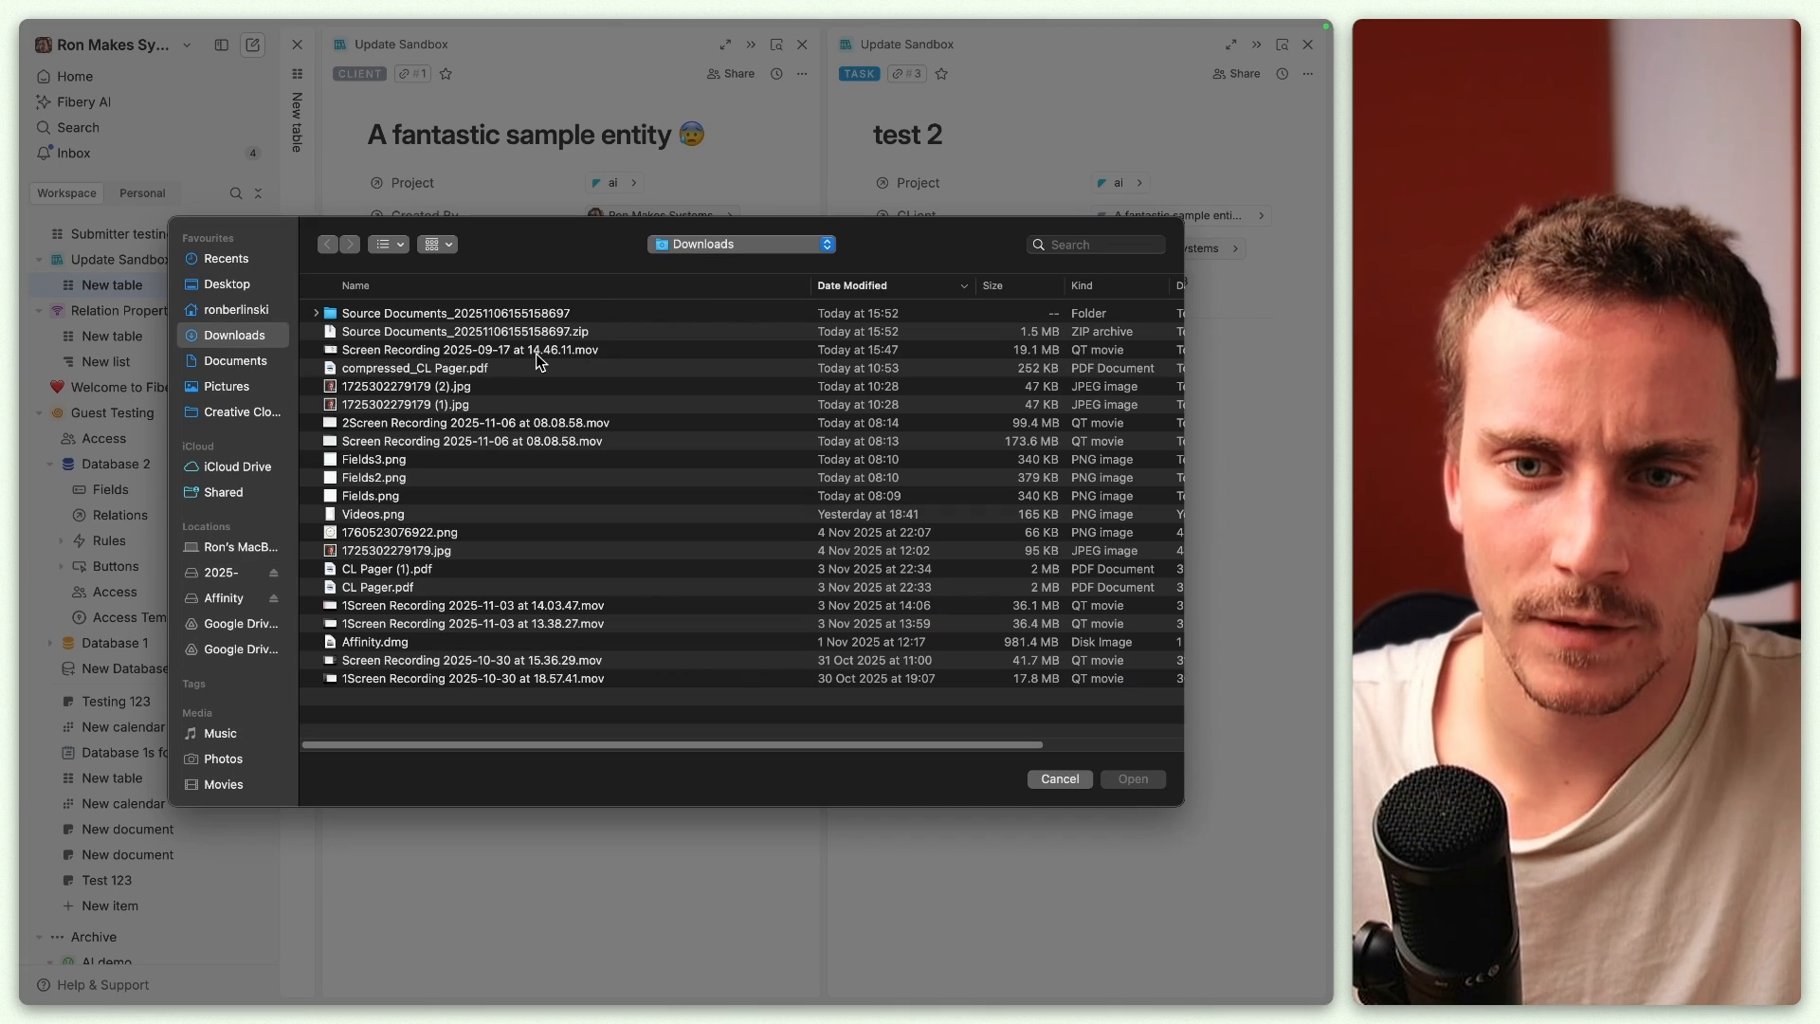
double_click(536, 353)
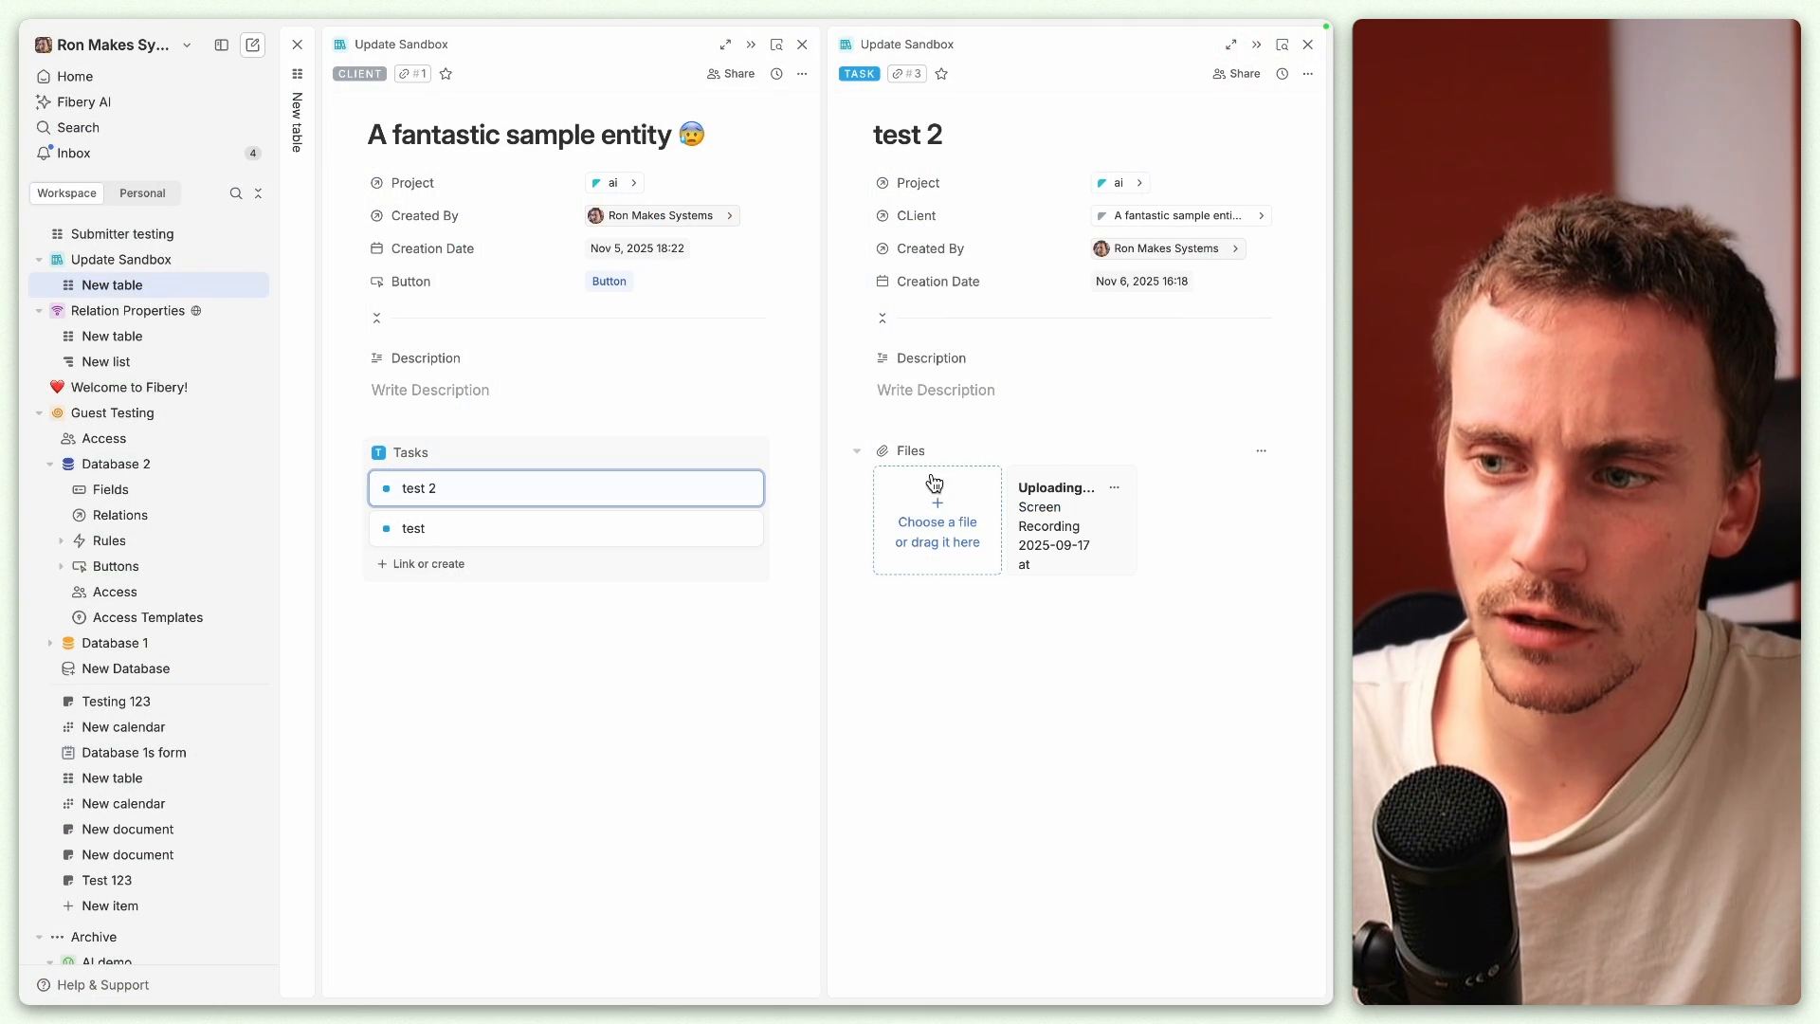
key("Escape")
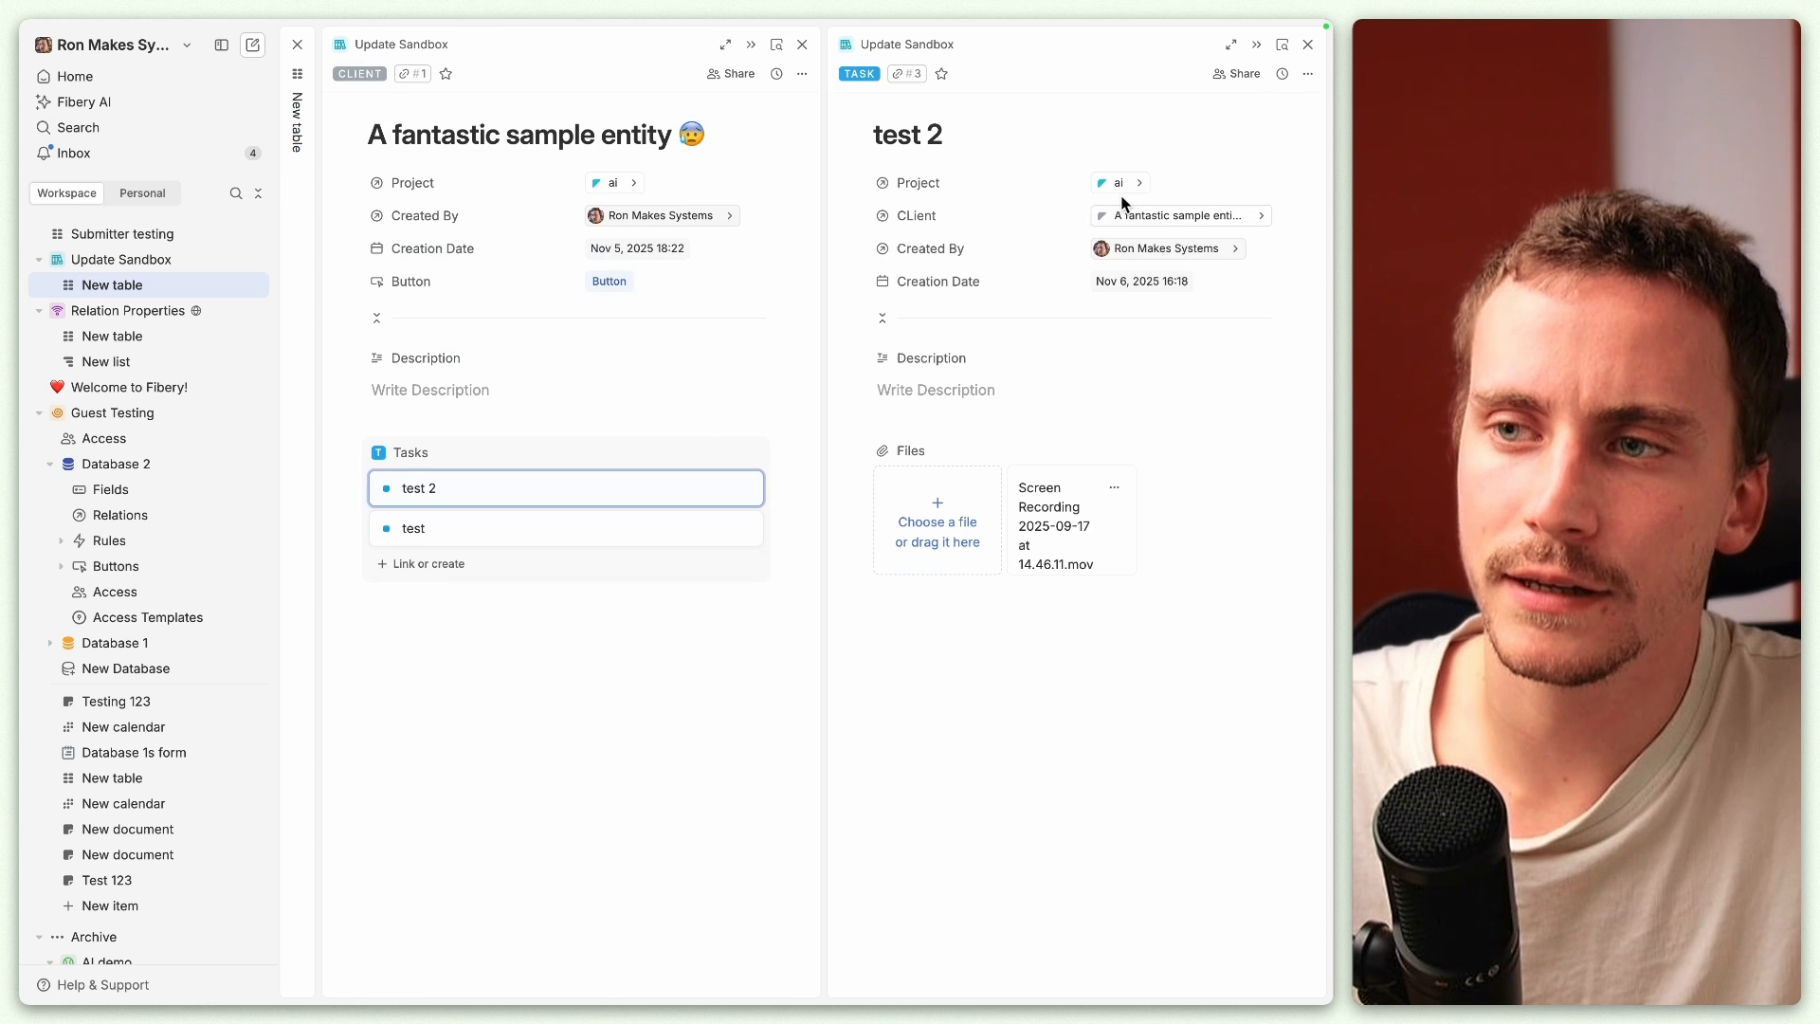
Step: Examine test 2's entity actions for downloading all files, then close the CLient entity's panel to return to New table
left_click(1307, 74)
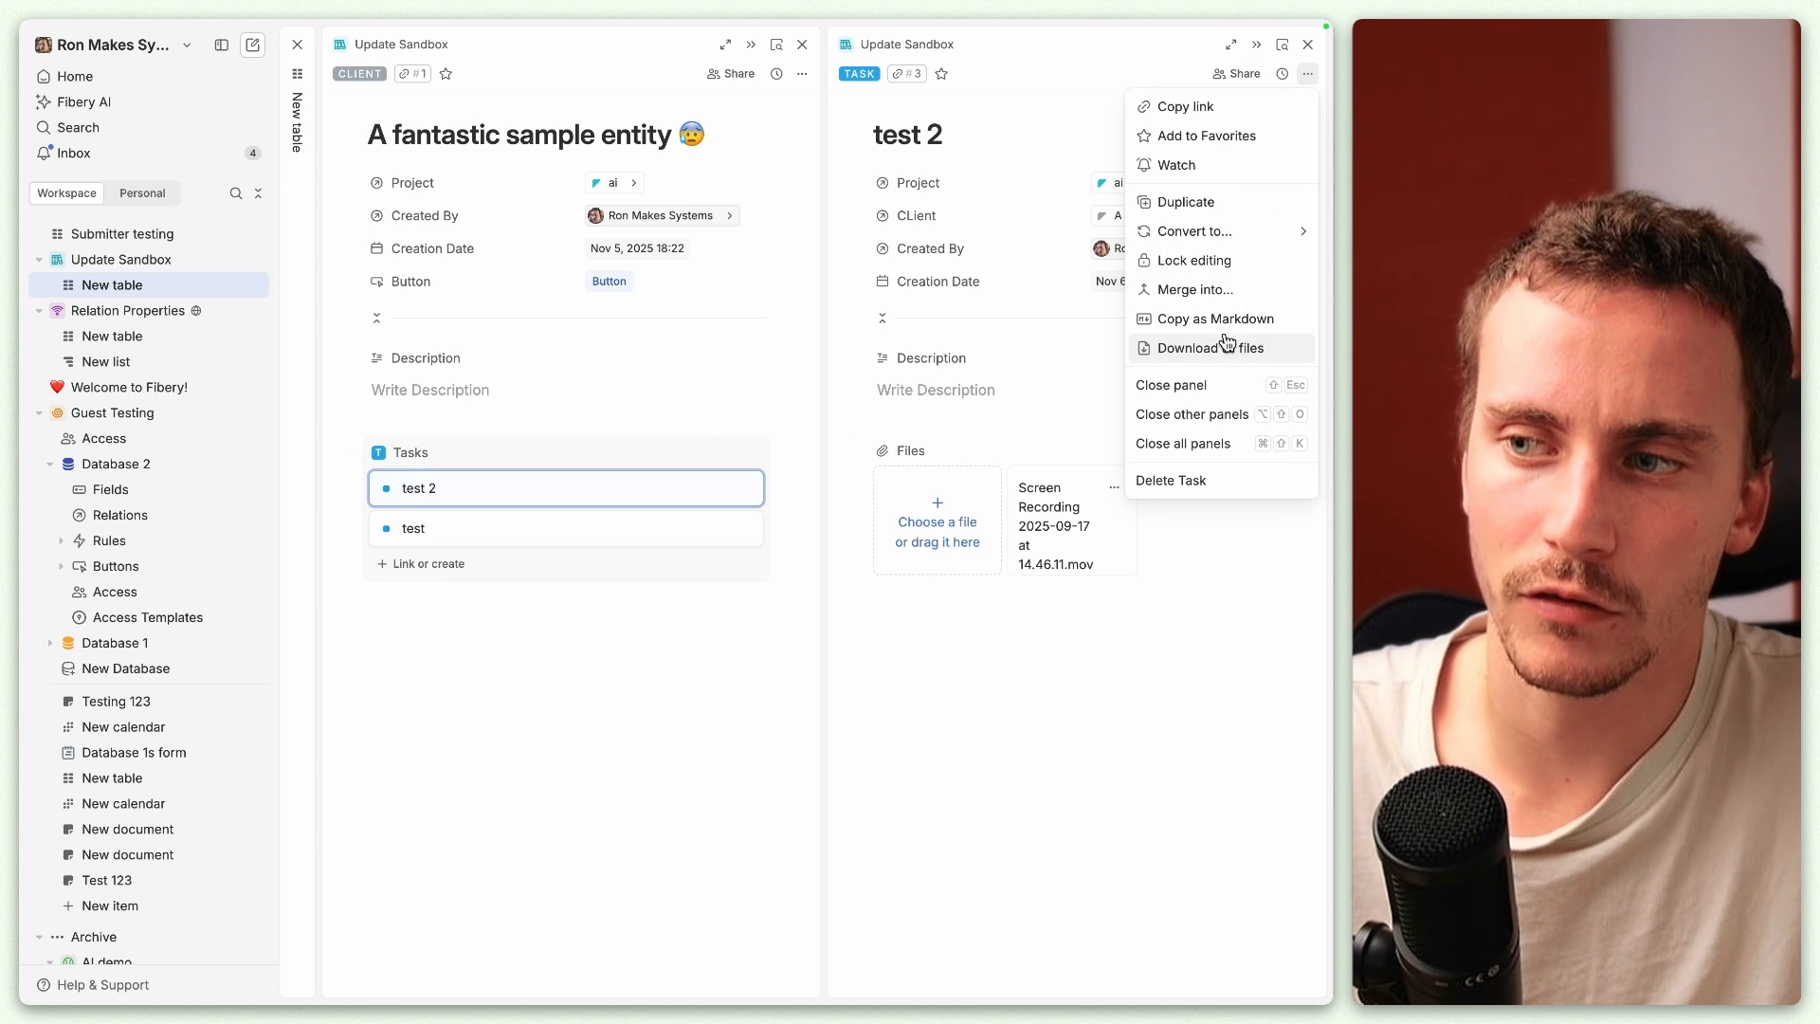
left_click(801, 44)
left_click(801, 44)
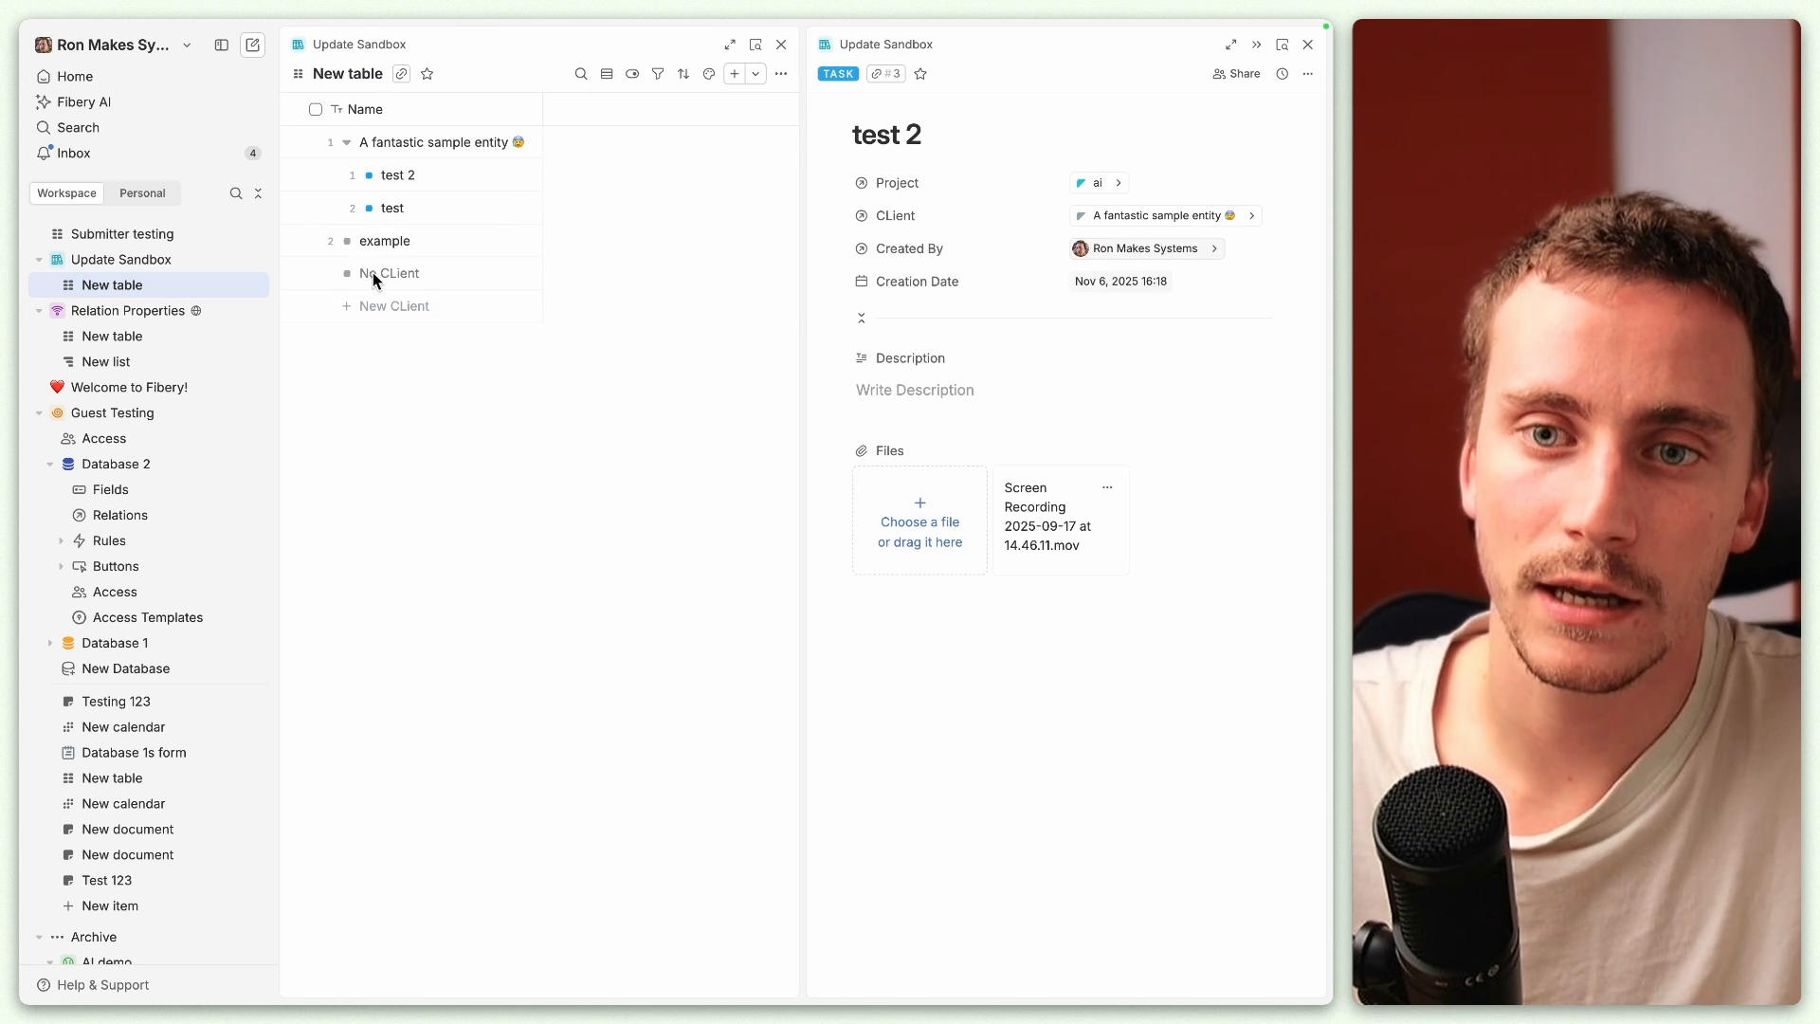
Step: Select the test 2 and test tasks in New table and request a download of all their files with a separate folder per entity
left_click(351, 175)
left_click(350, 207)
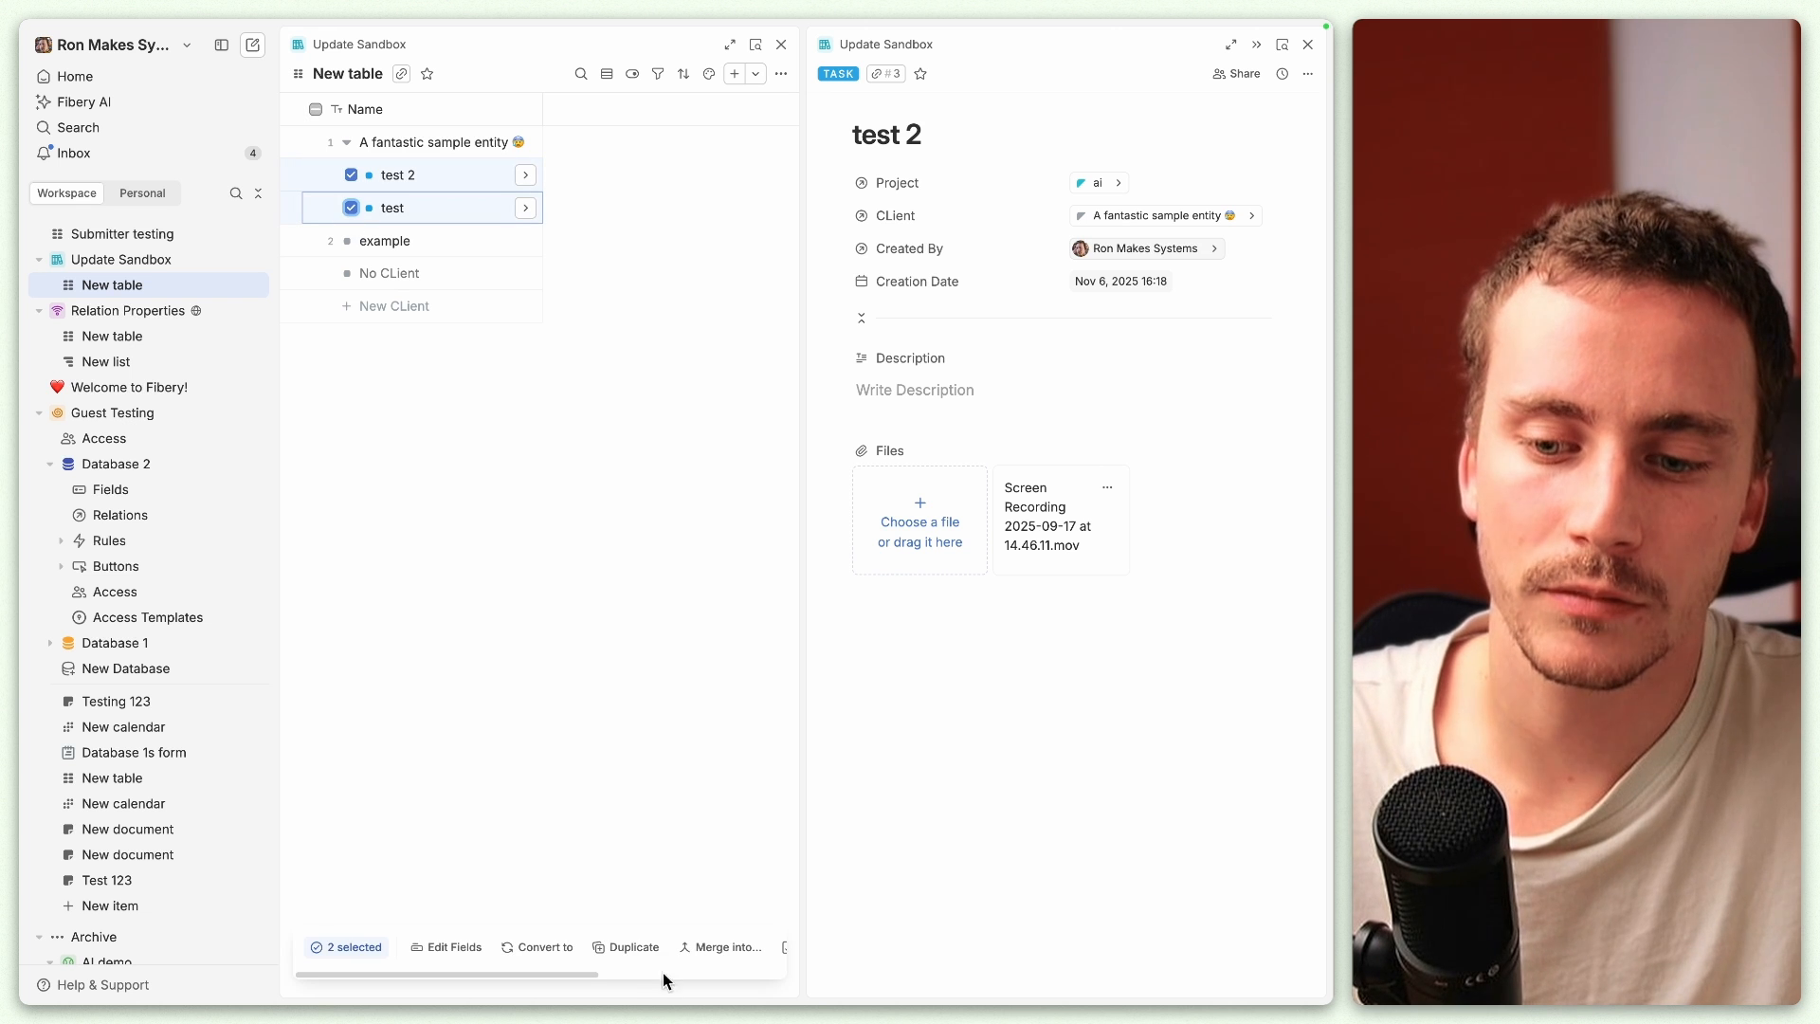
scroll(664, 958, "right", 3)
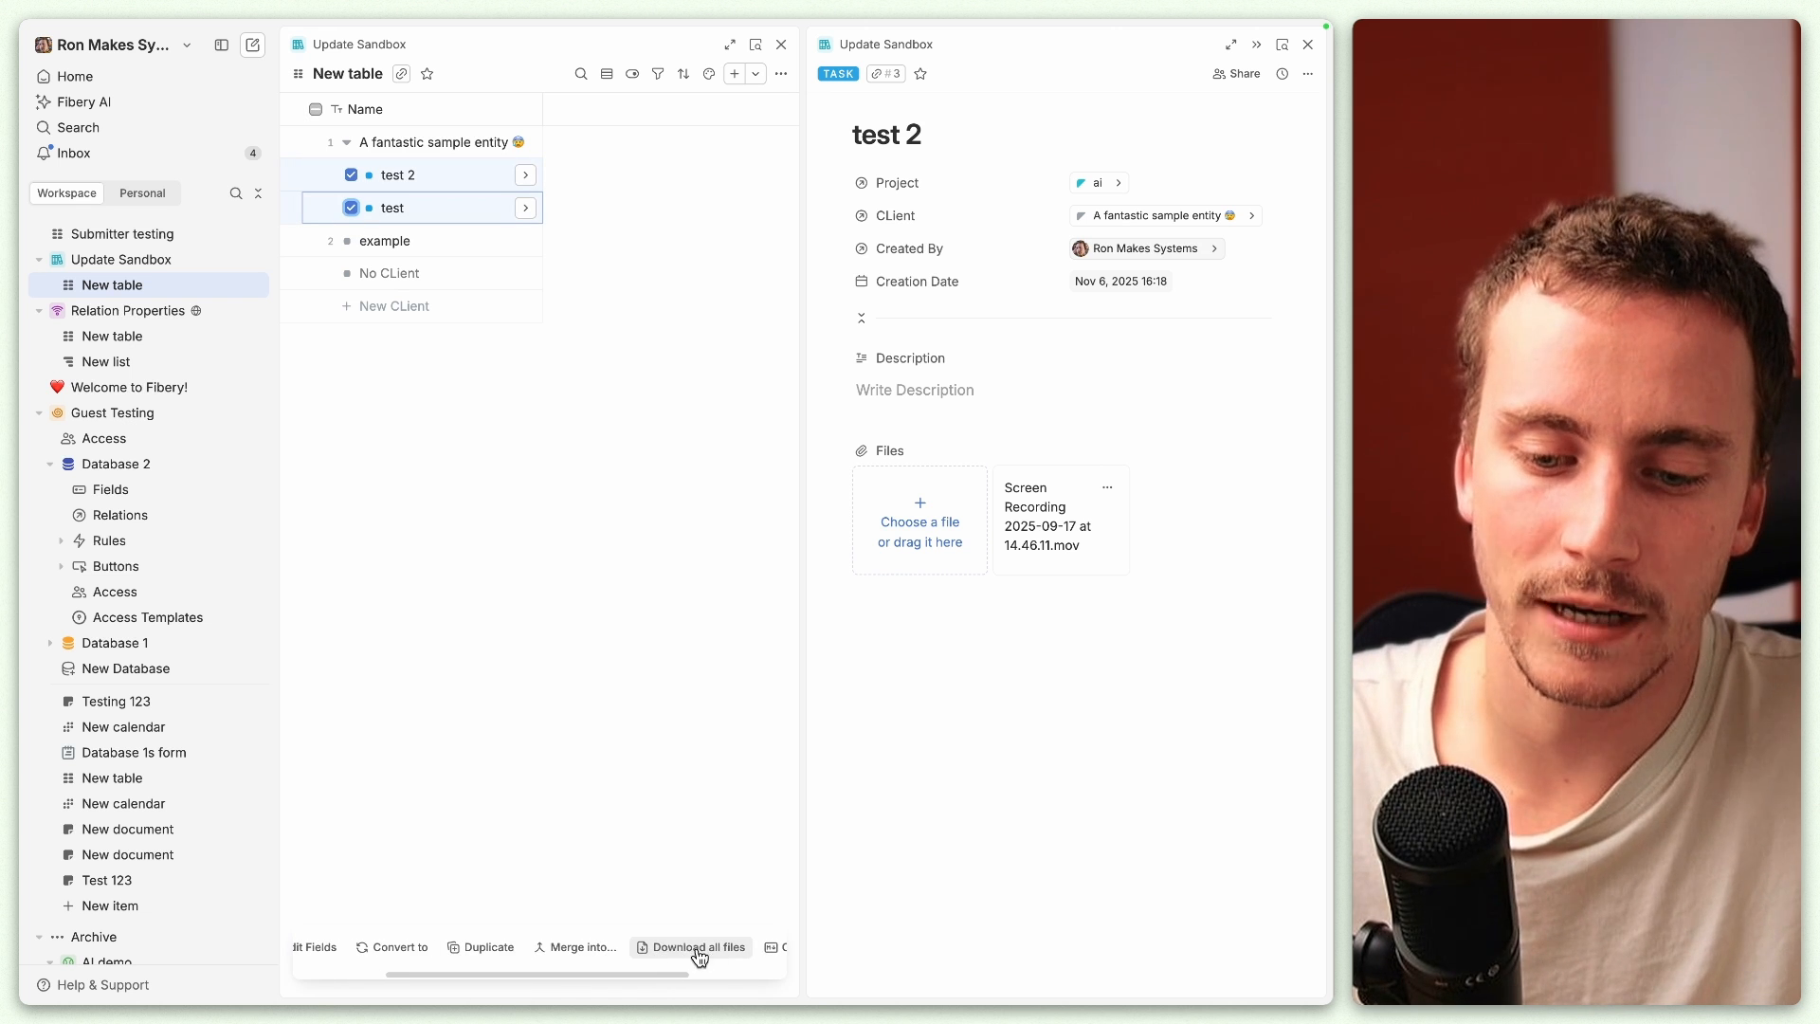
left_click(688, 951)
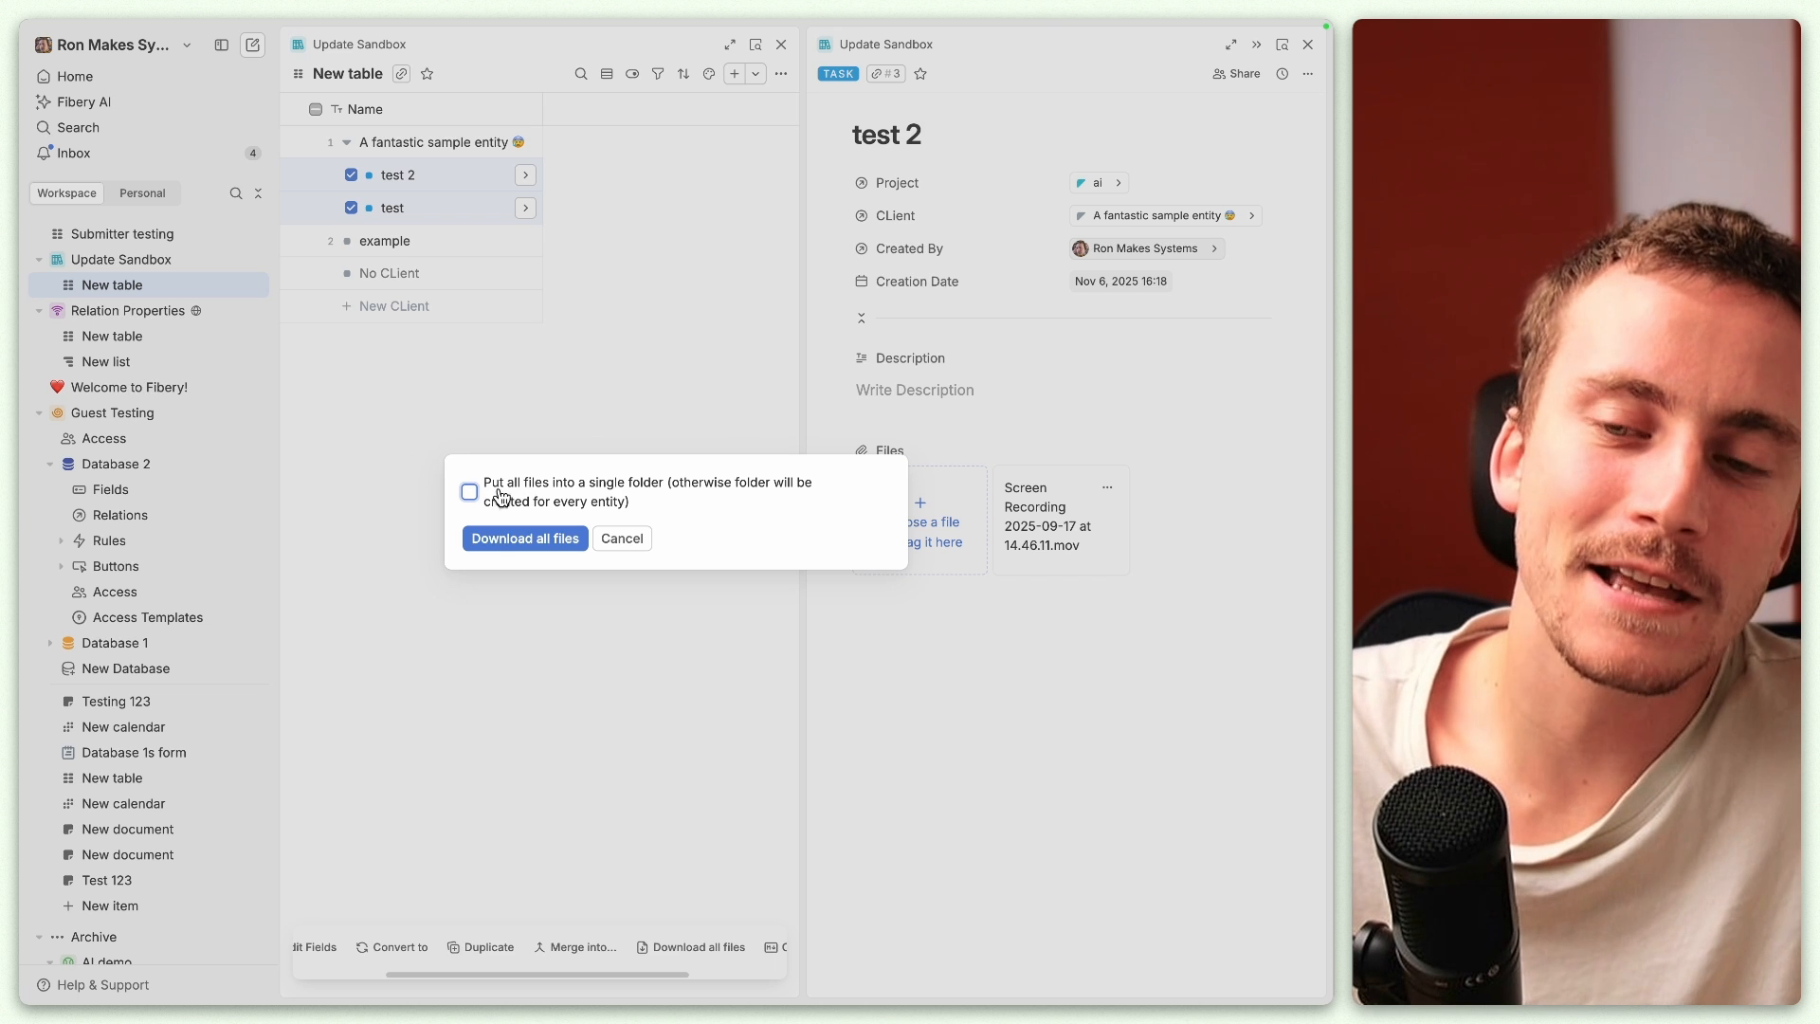
left_click(508, 539)
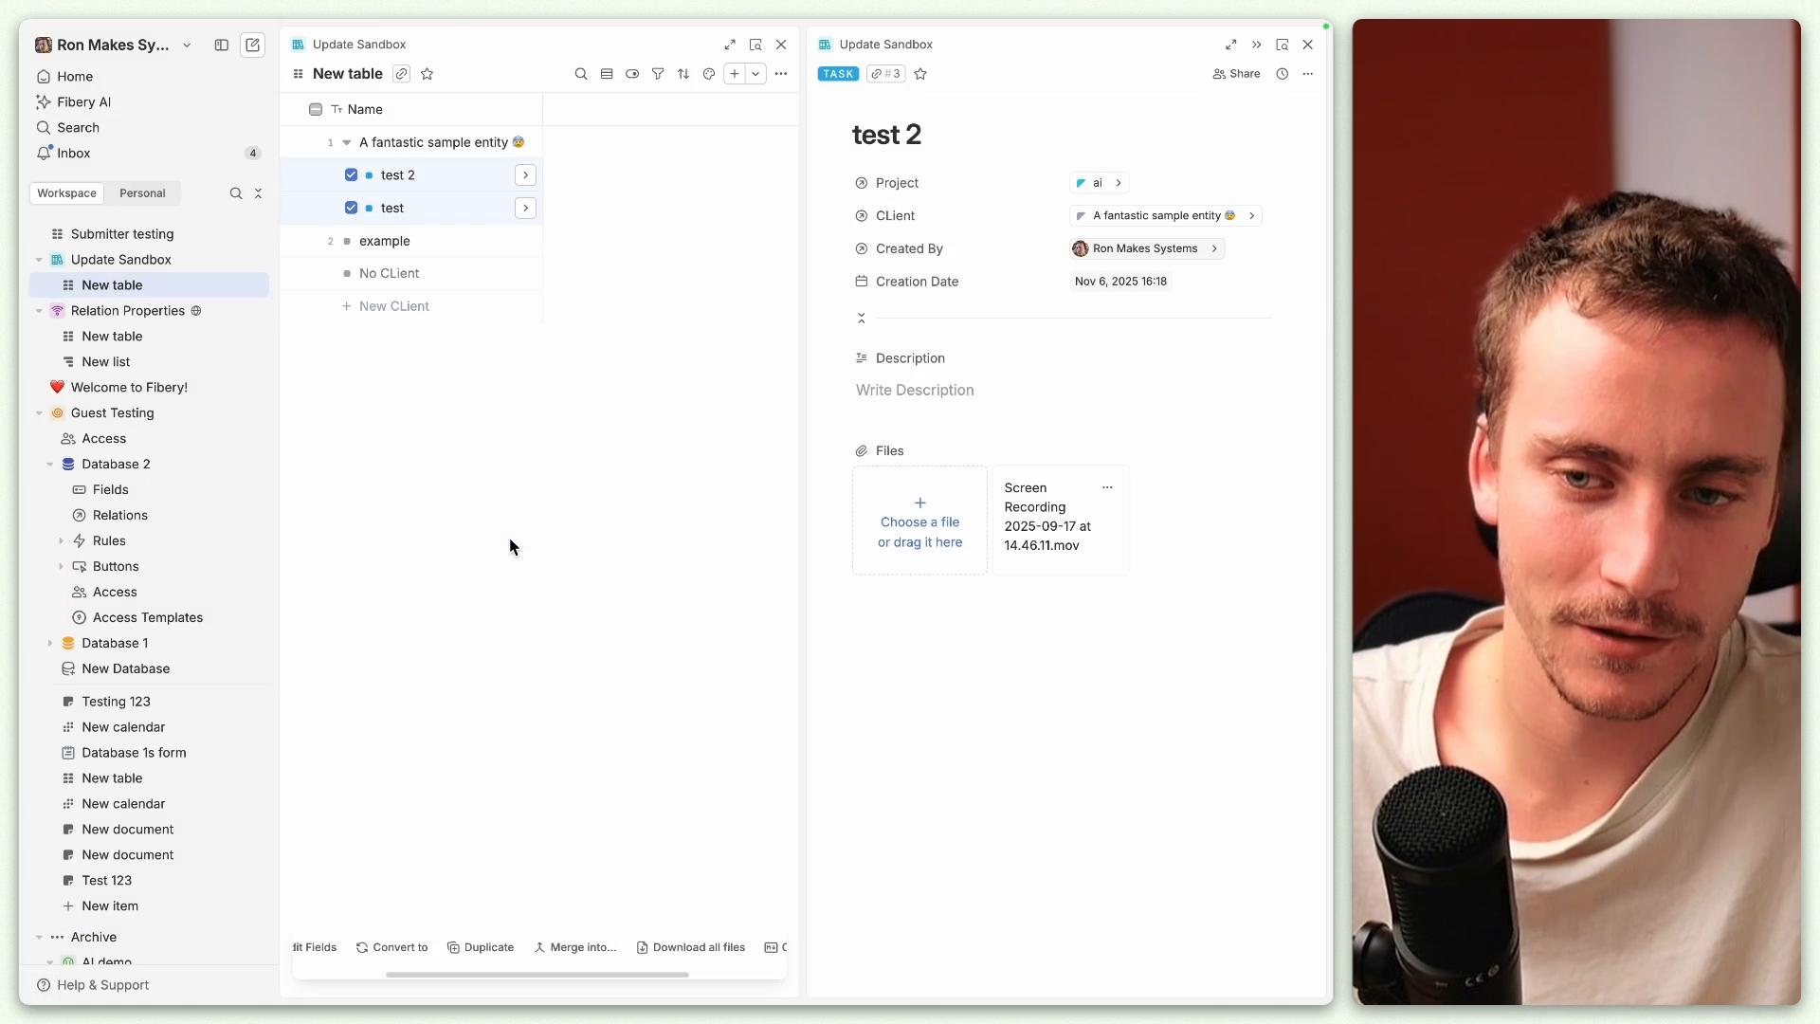
Step: Switch to Gmail, refresh the From Fibery label, and download the files archive through the link in the Fibery email
left_click_drag(962, 864, 1071, 905)
left_click(1071, 905)
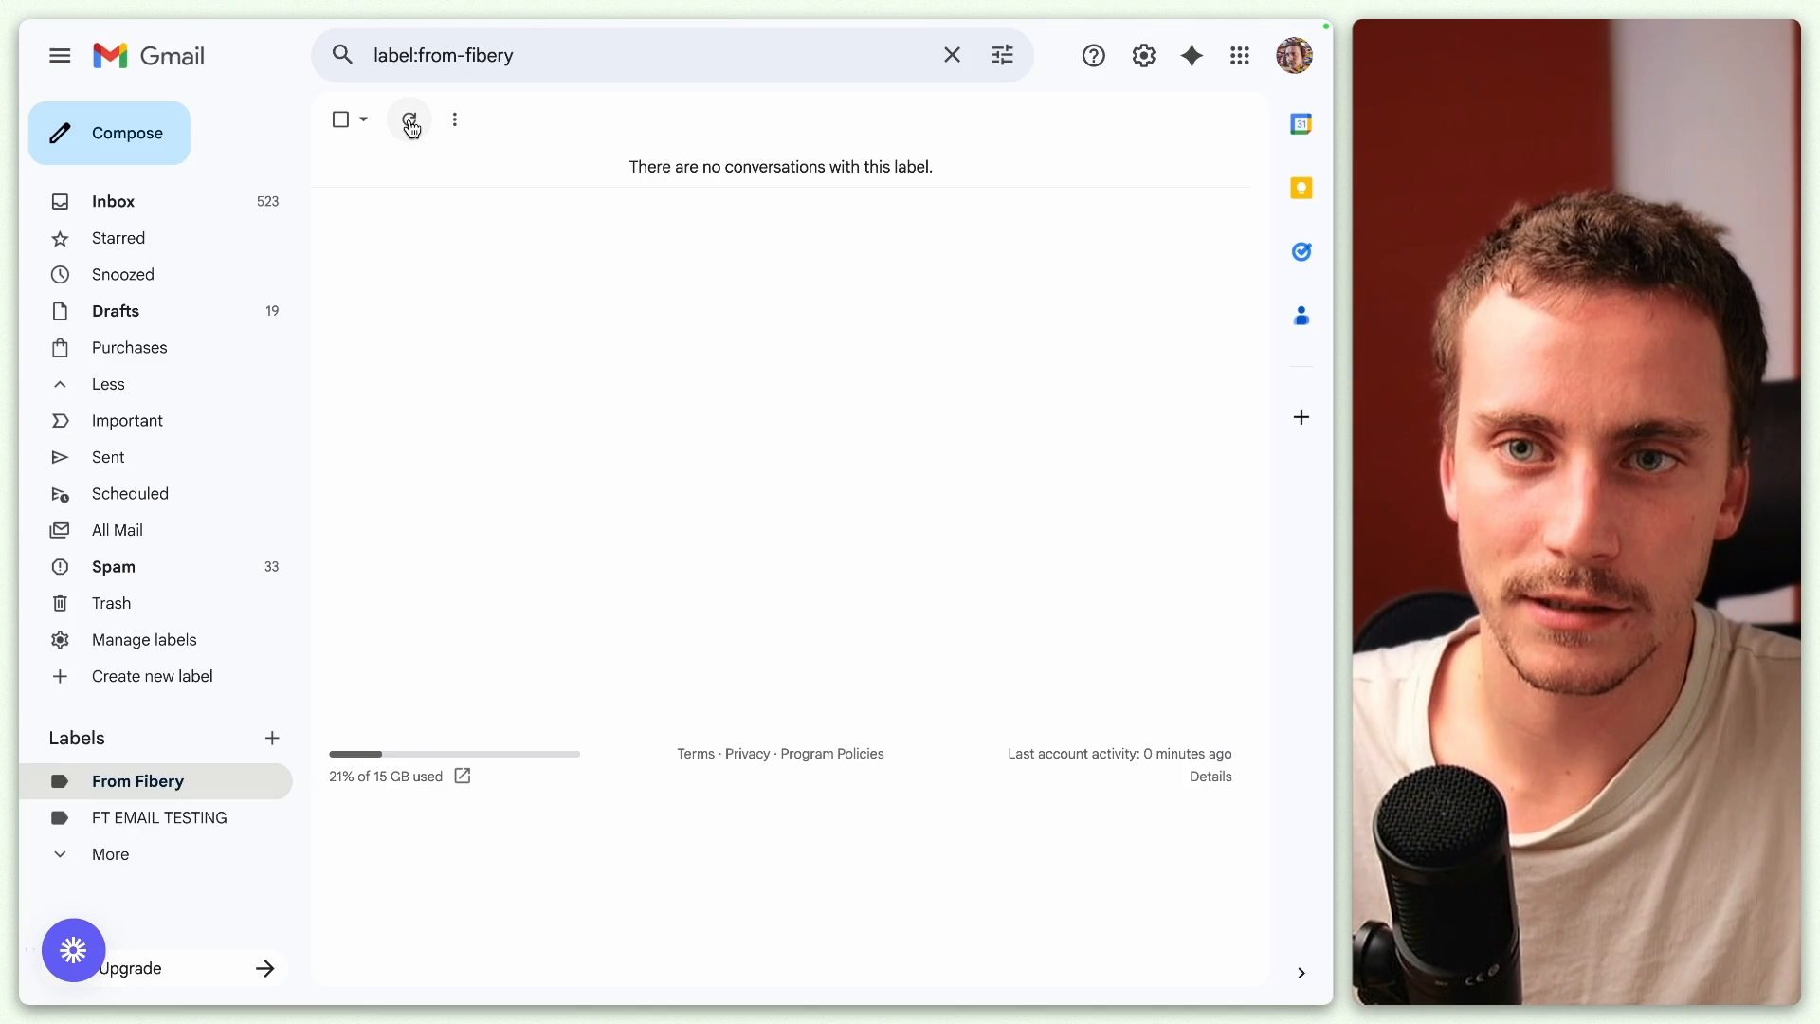
left_click(410, 121)
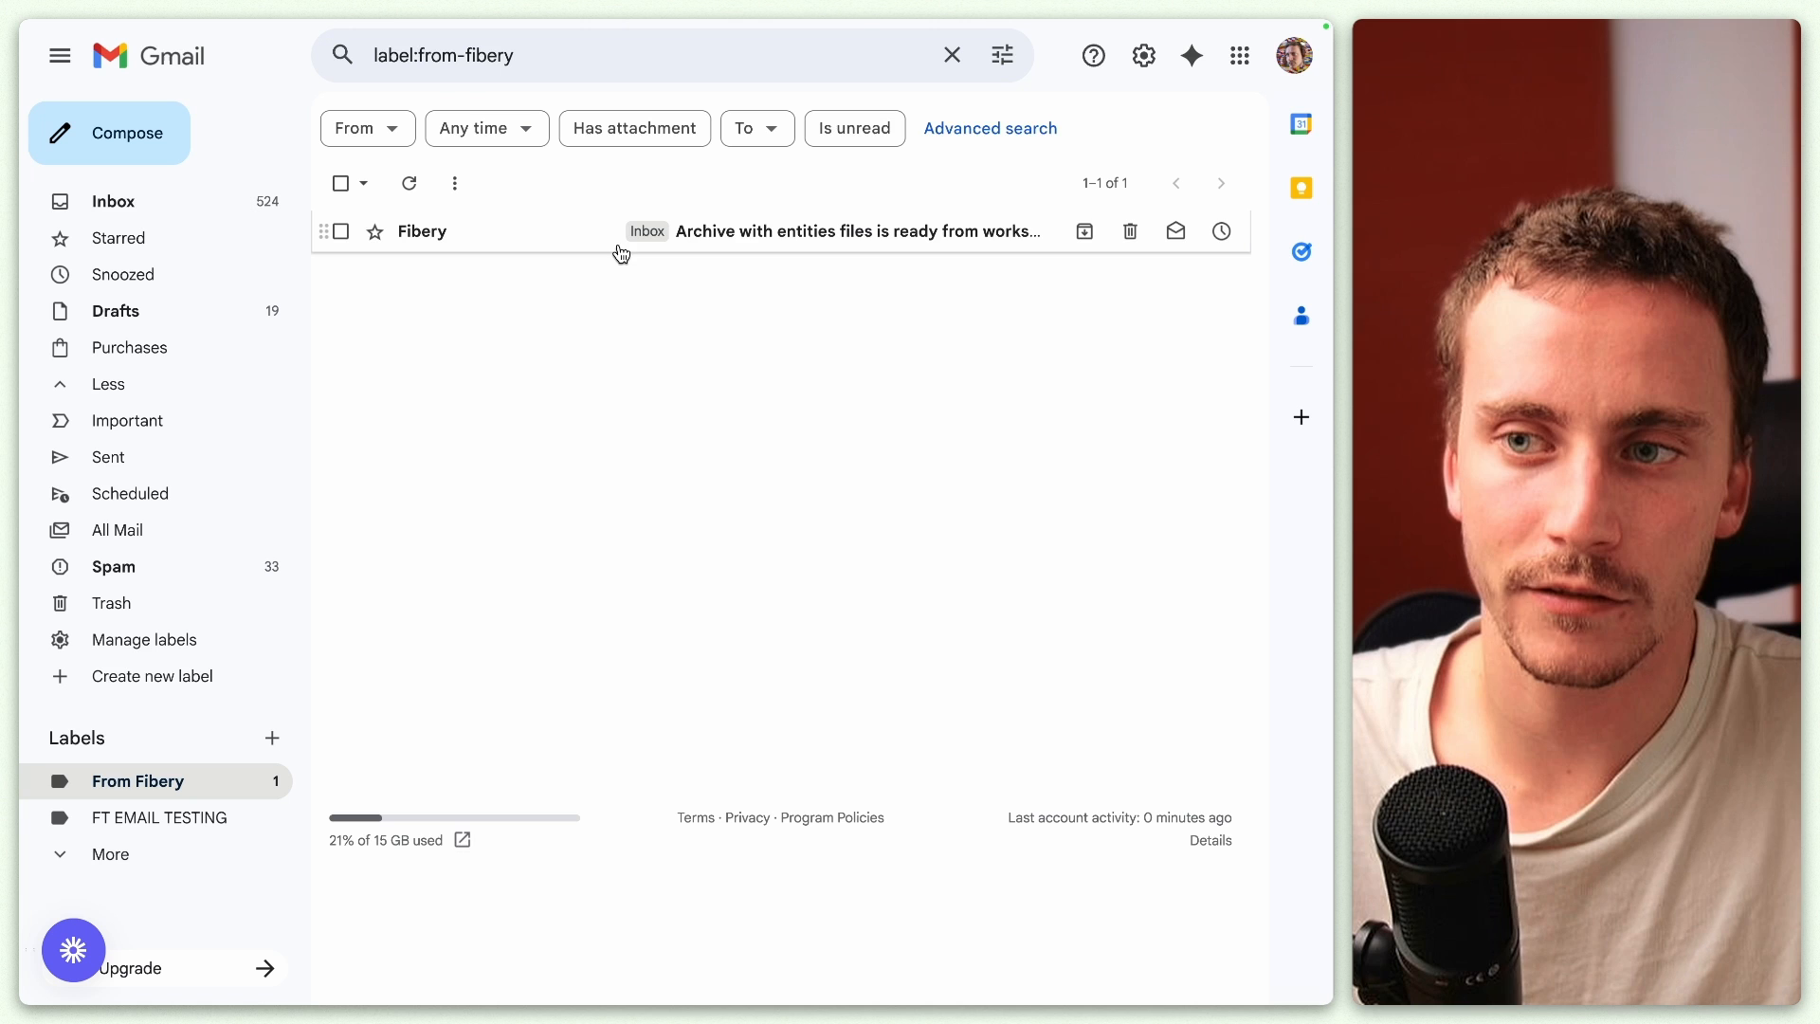
left_click(564, 244)
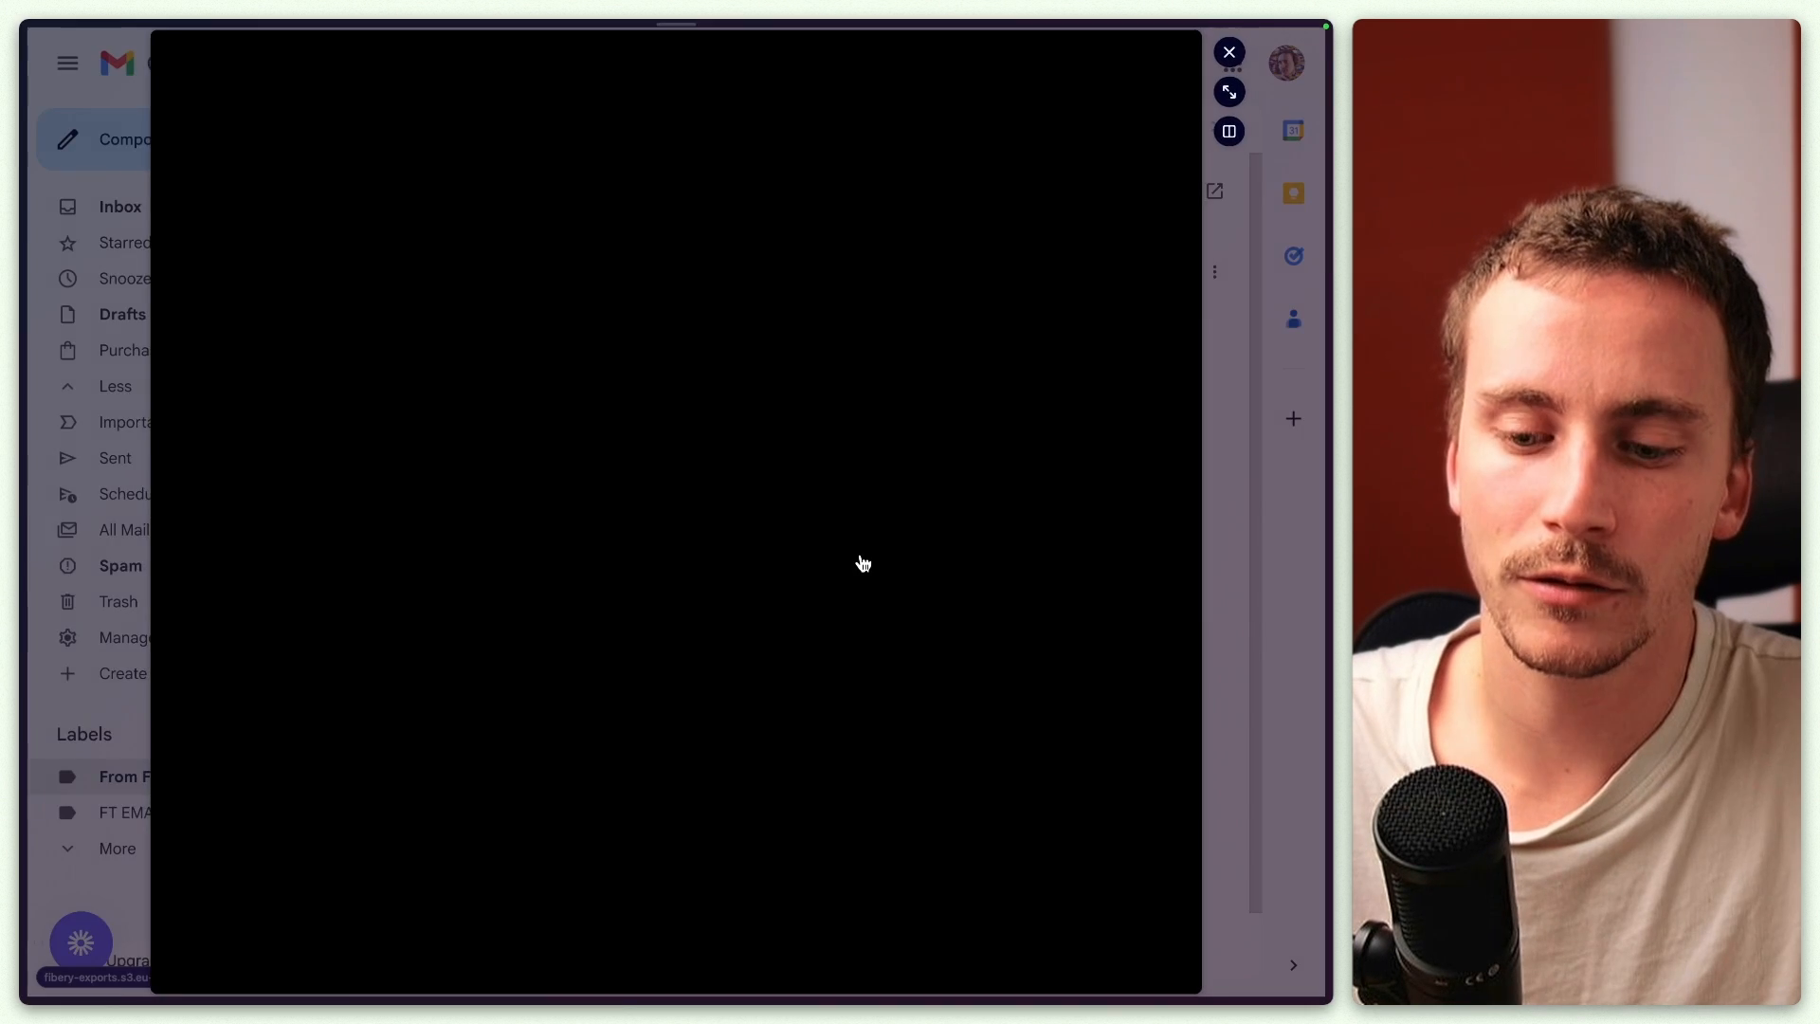
left_click(864, 561)
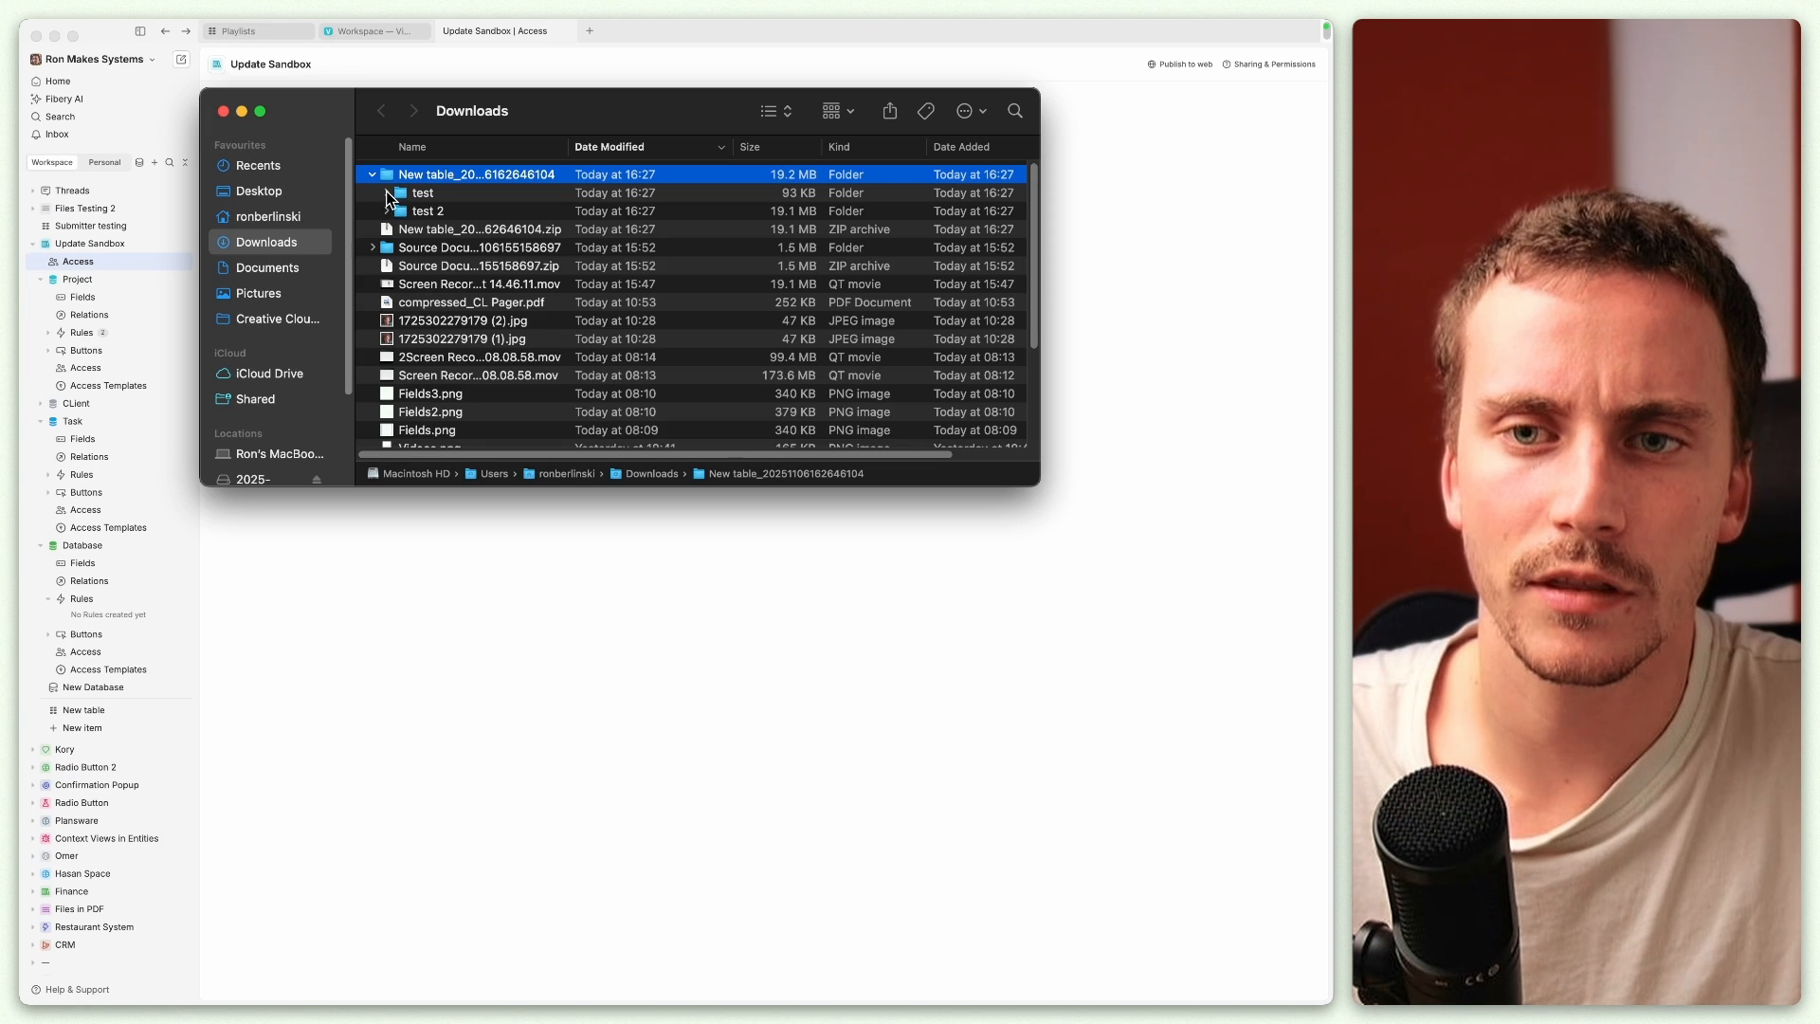
Step: In Finder's Downloads, widen the Name column and examine the test and test 2 folders inside the downloaded New table archive
left_click(386, 193)
left_click(386, 192)
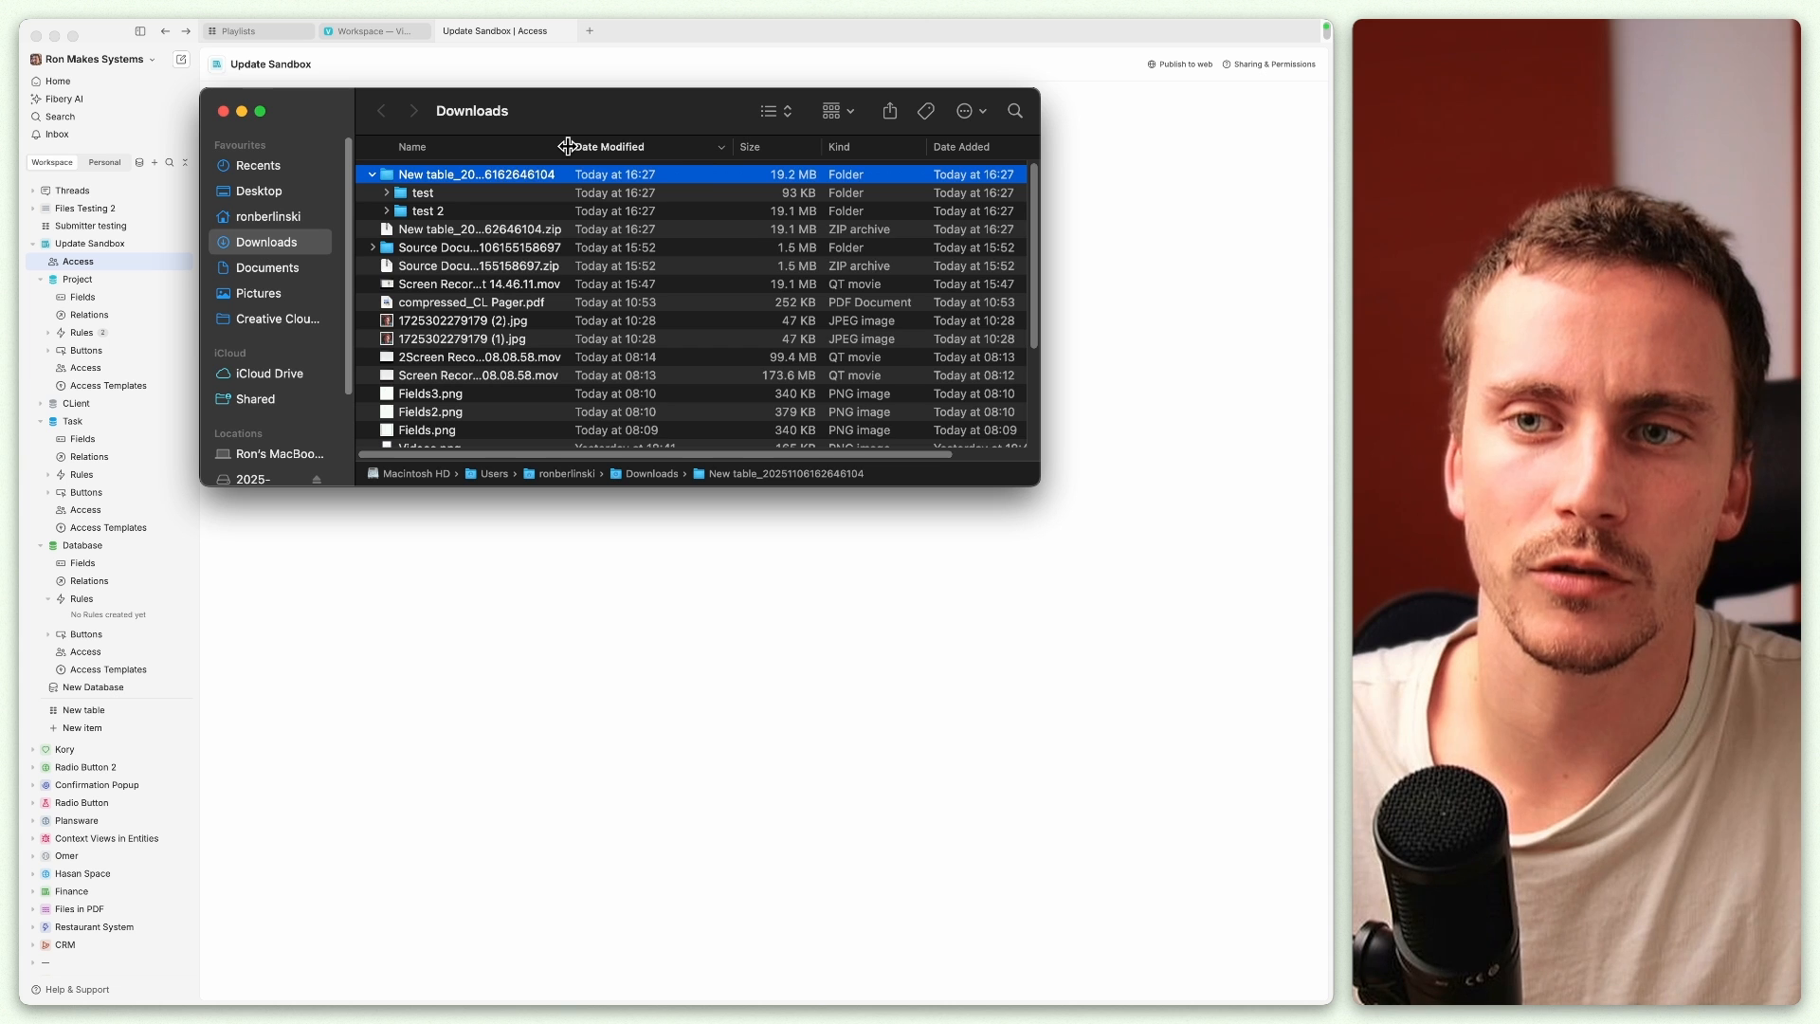
left_click_drag(566, 146, 766, 147)
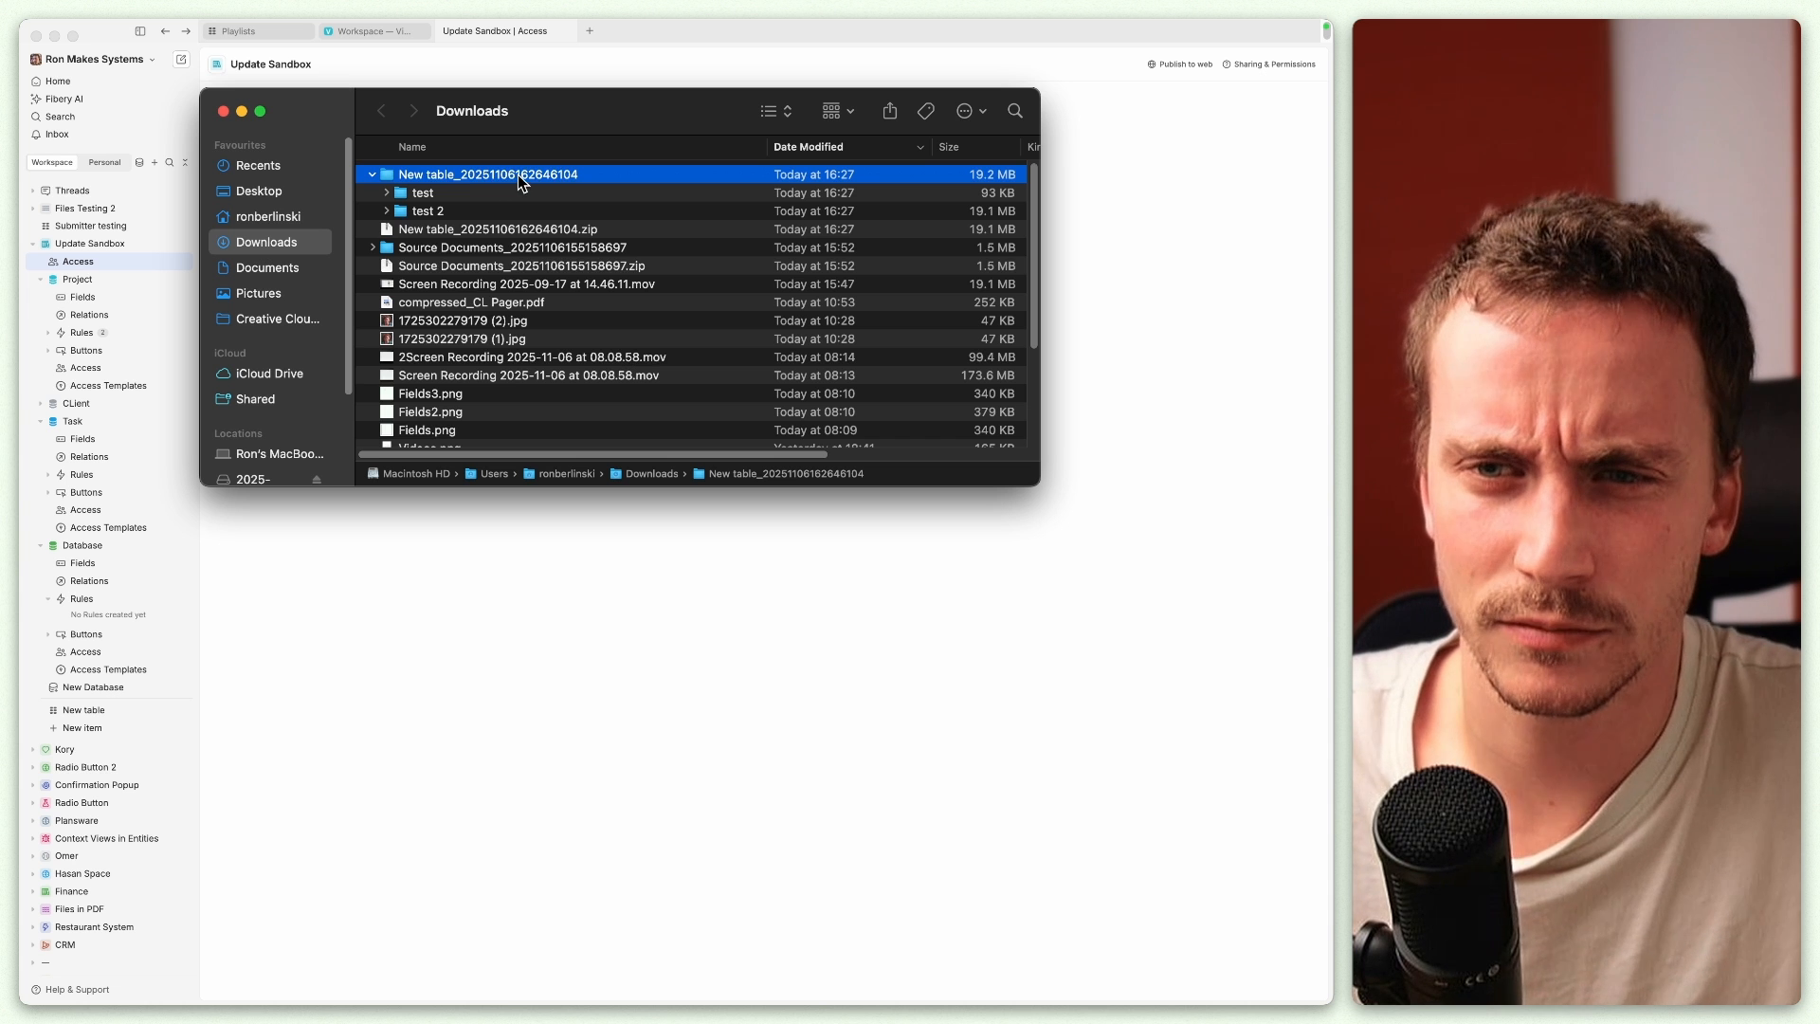
left_click(389, 196)
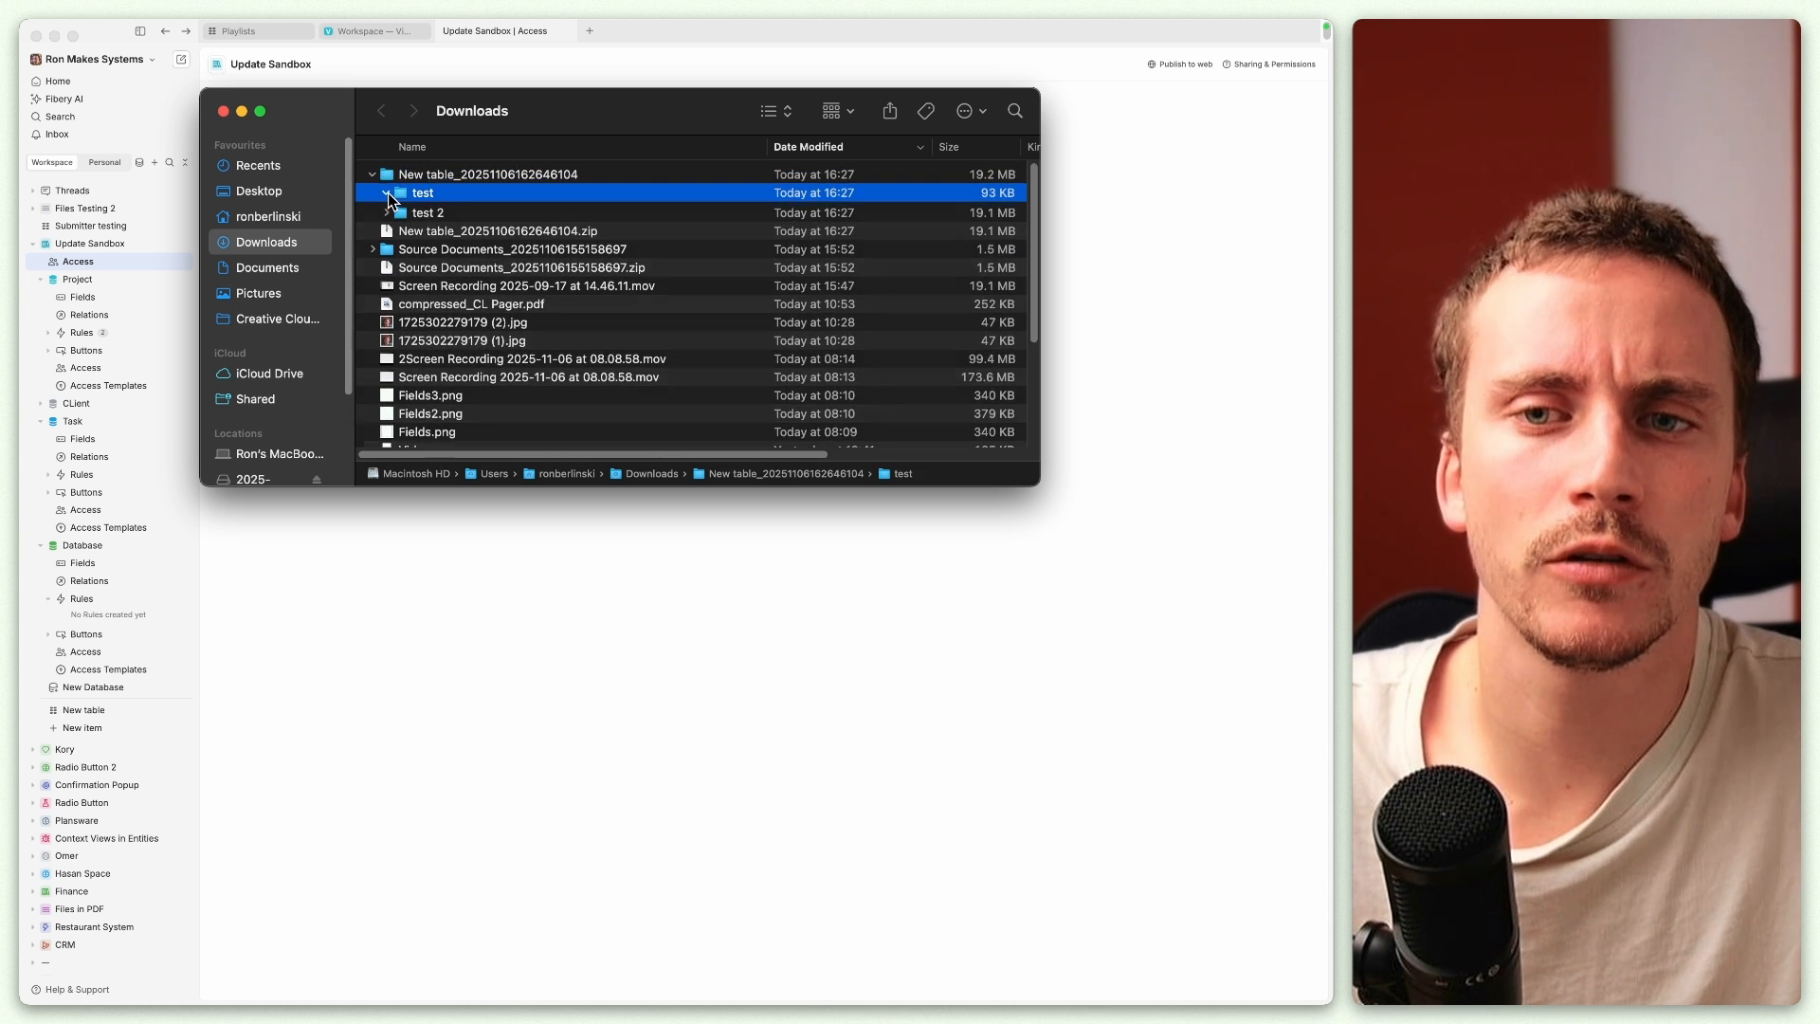
left_click(465, 217)
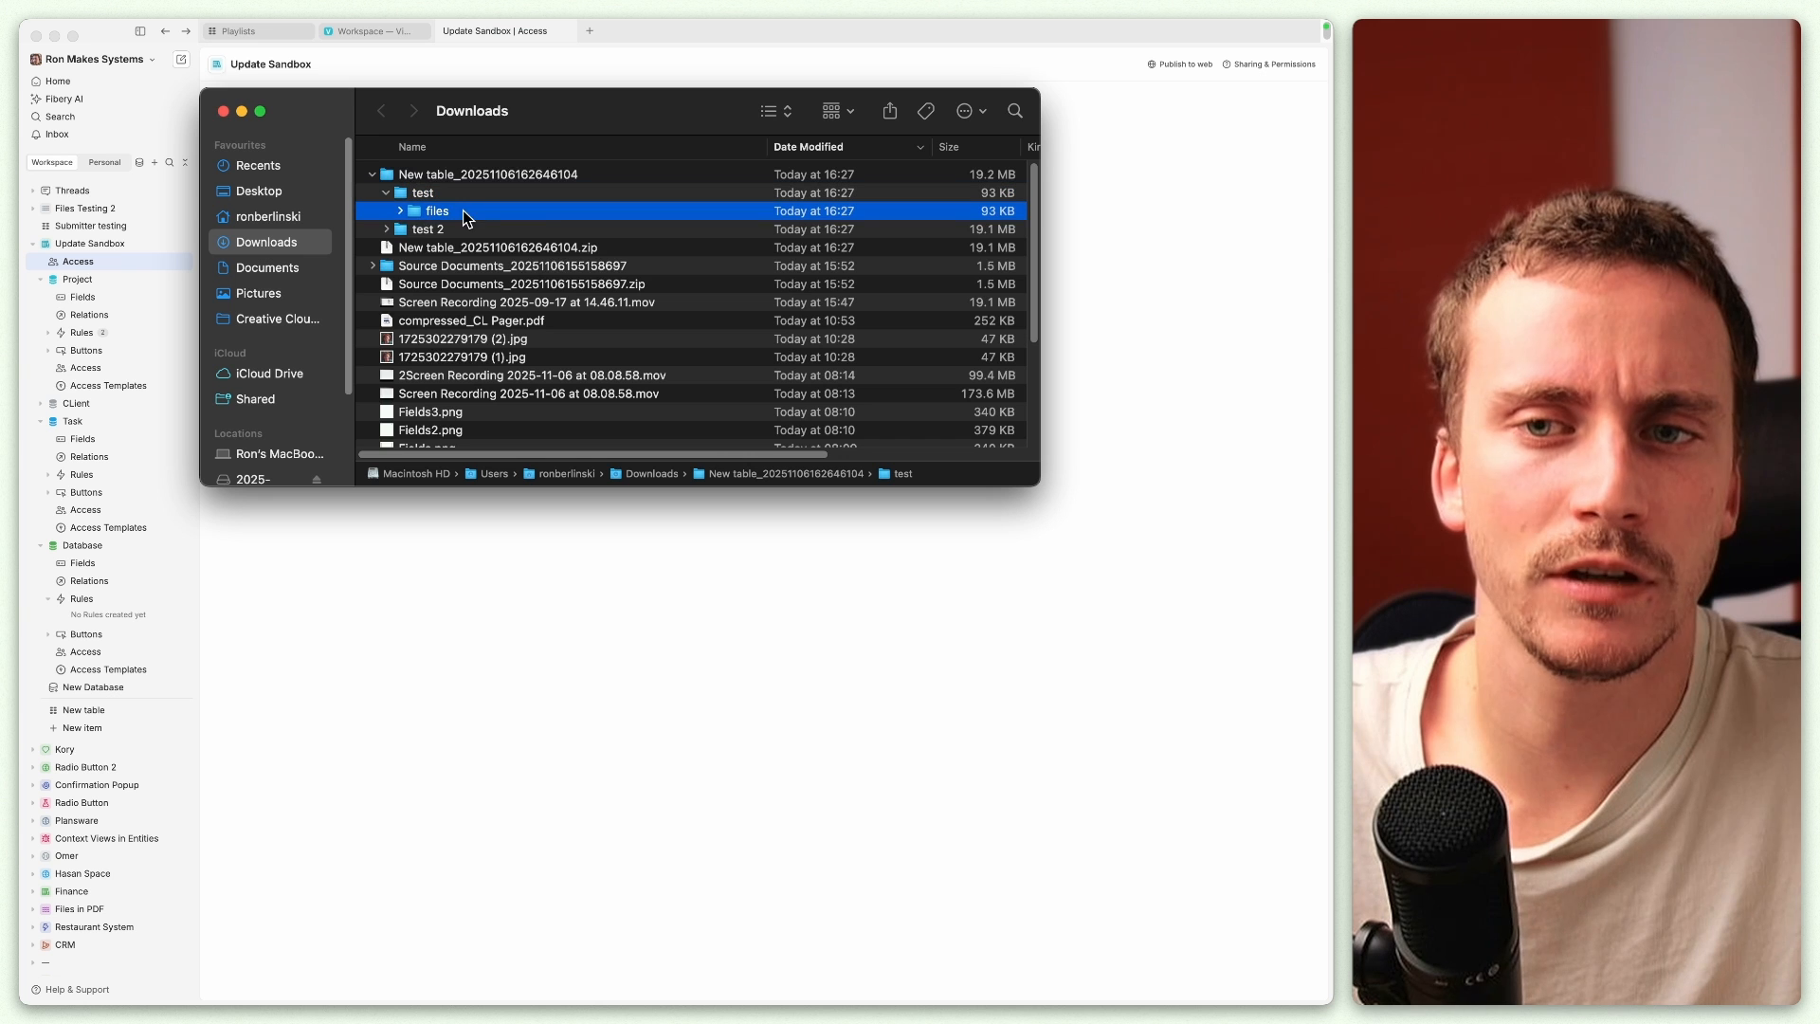
left_click(401, 211)
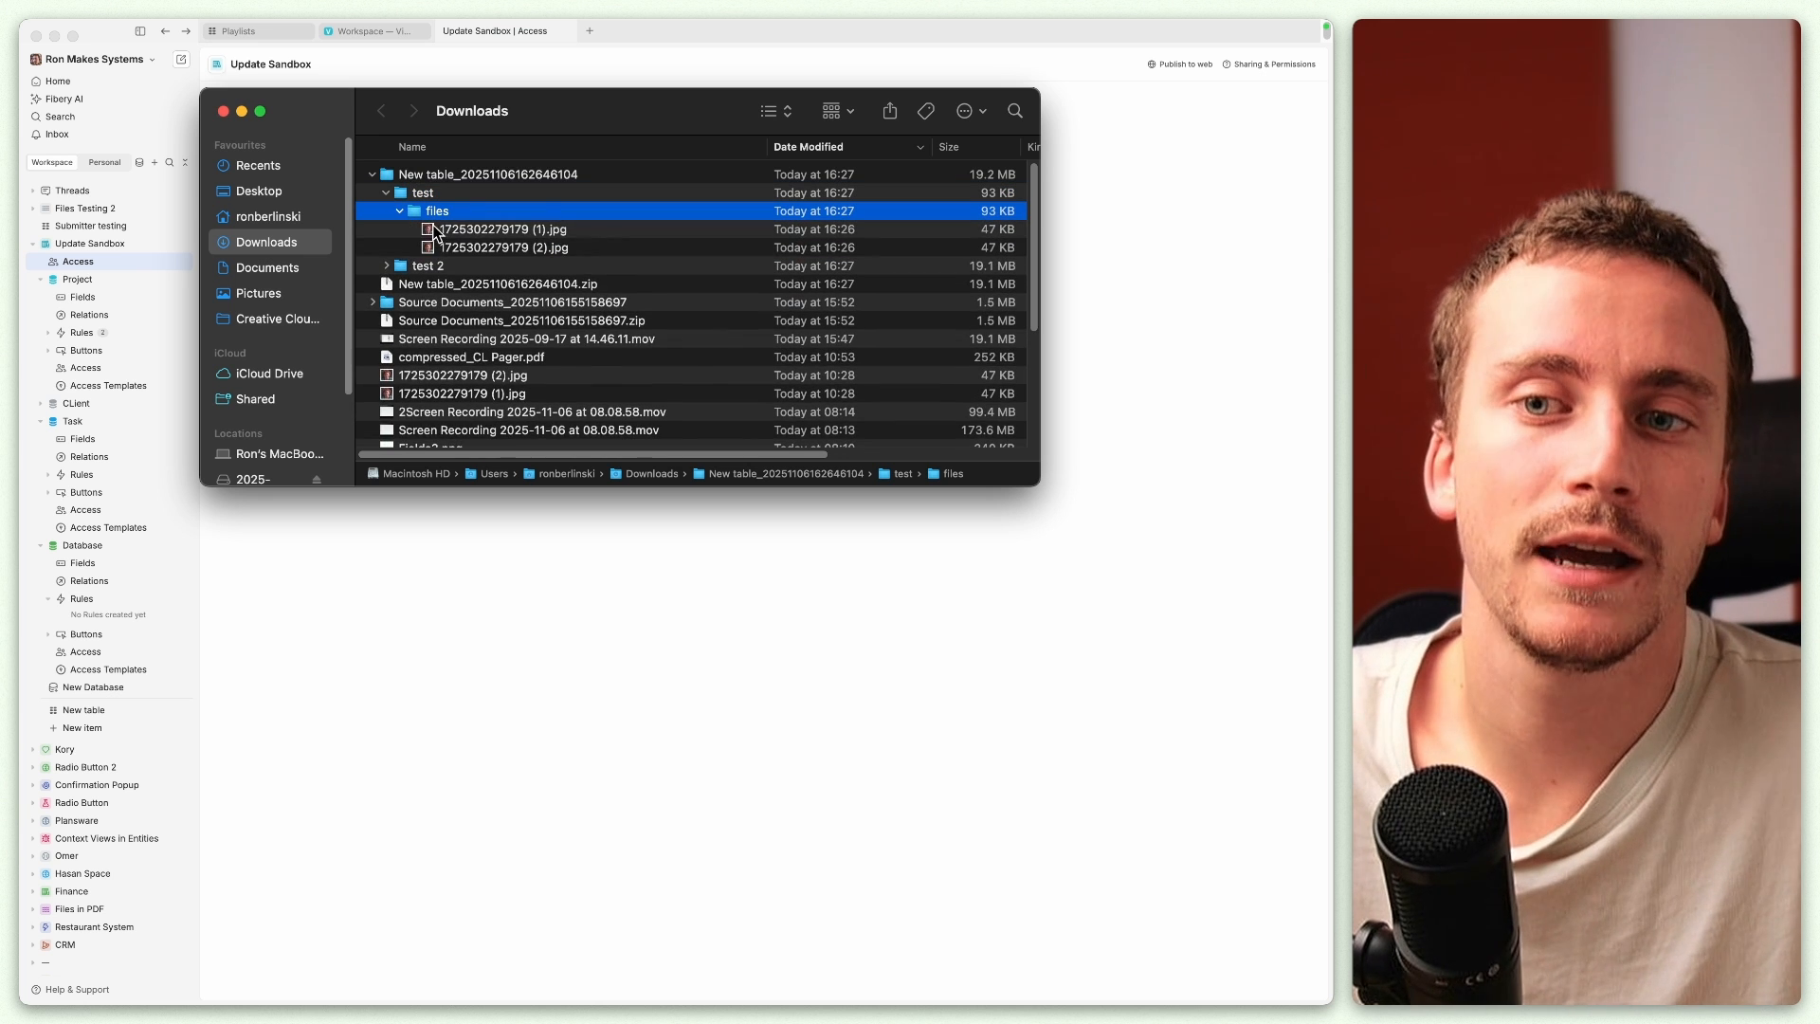
left_click(386, 266)
left_click(399, 281)
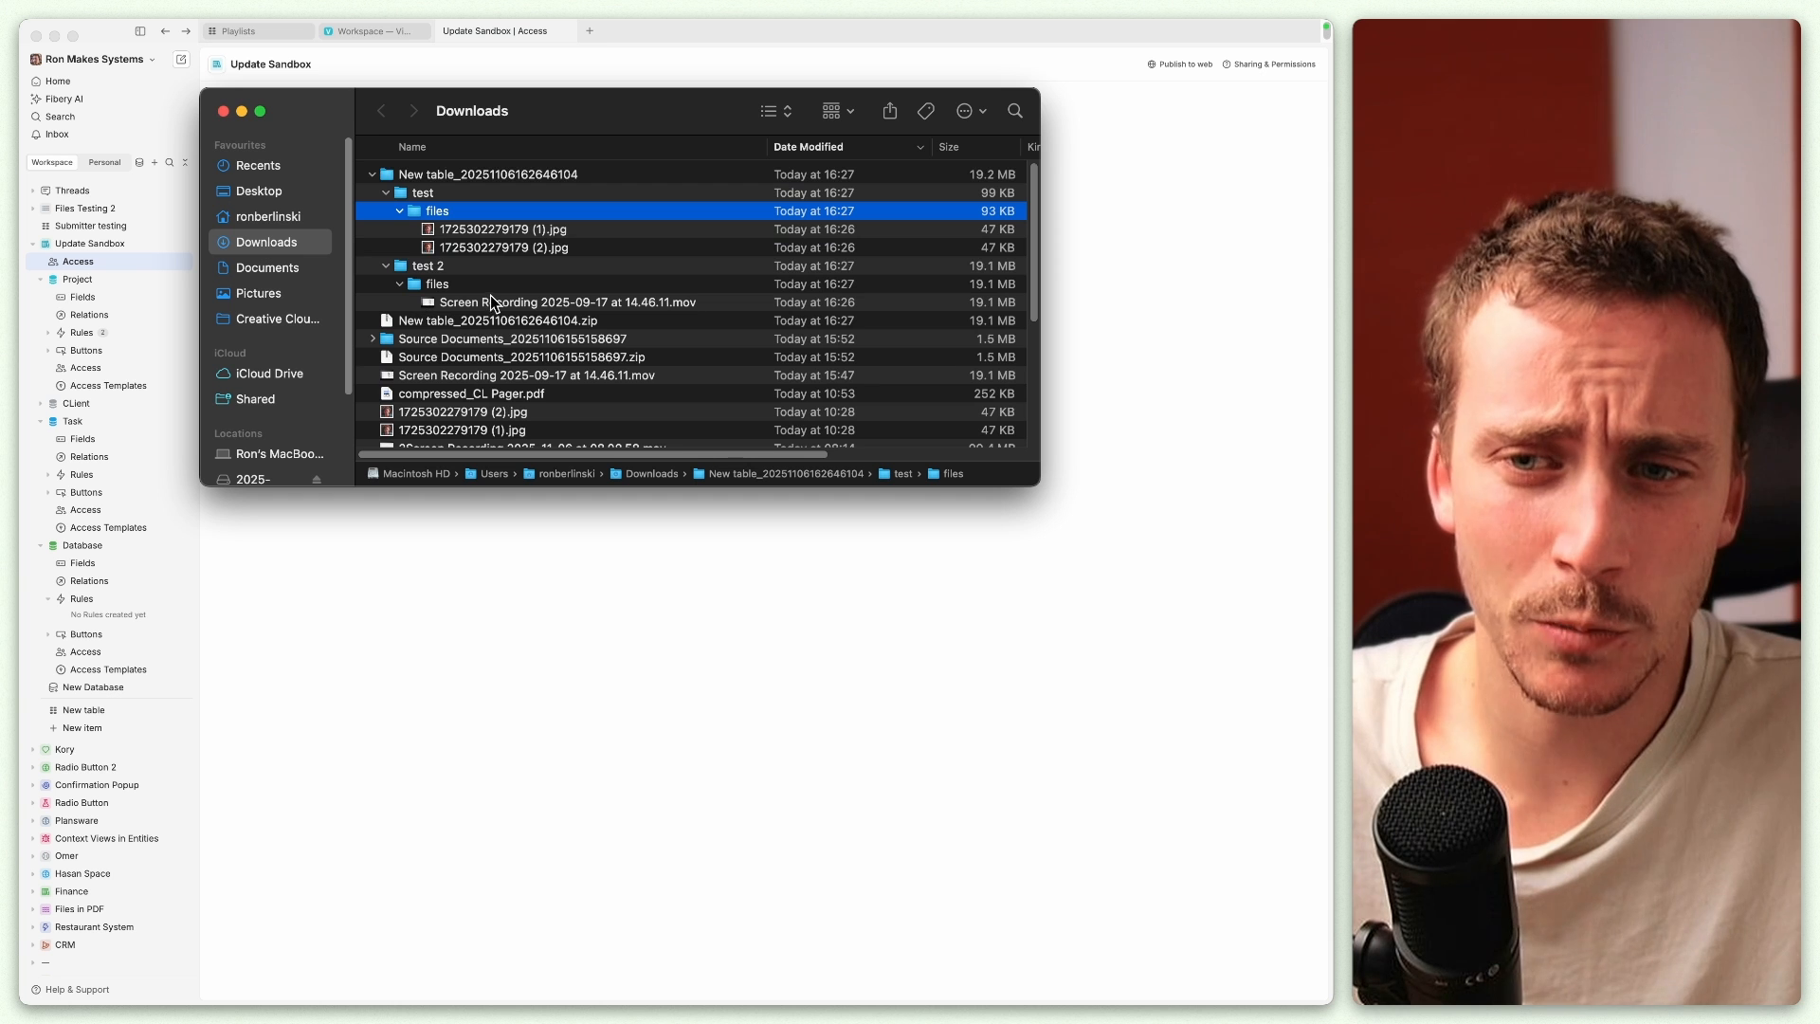
Step: Switch back to Fibery and view the files attached to the tasks in Update Sandbox's Task database
left_click(500, 613)
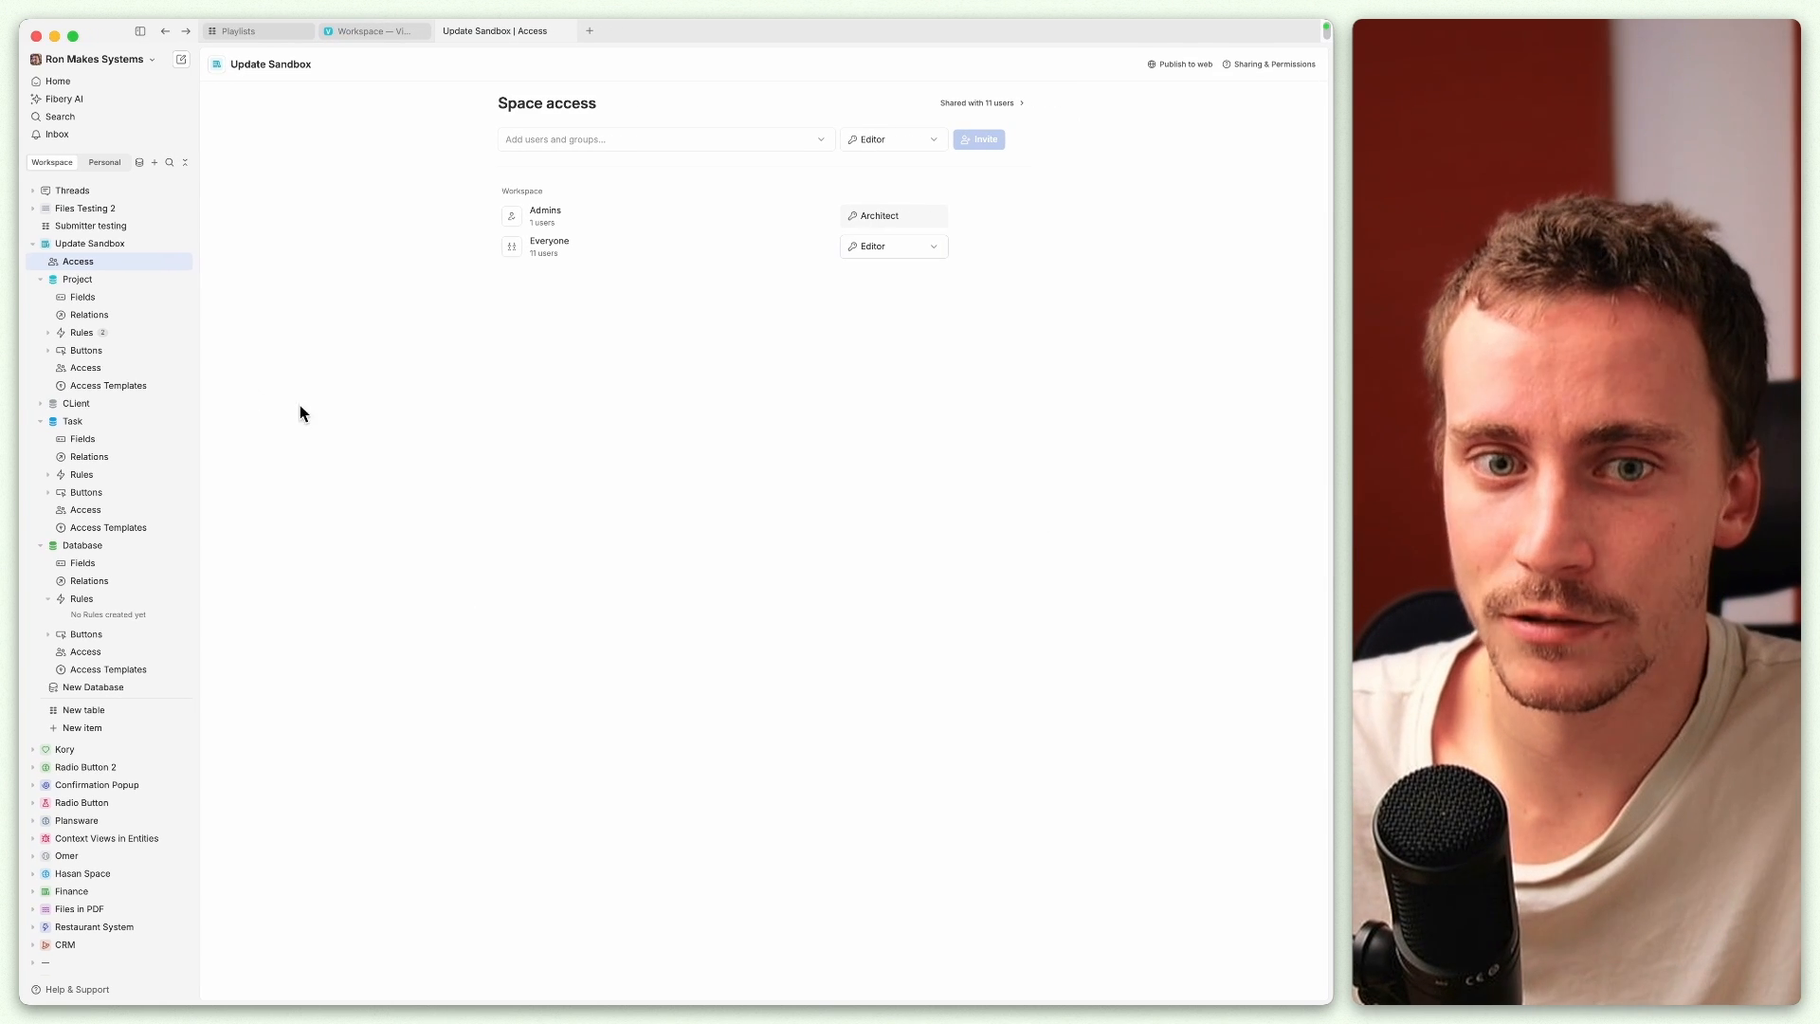
left_click(96, 420)
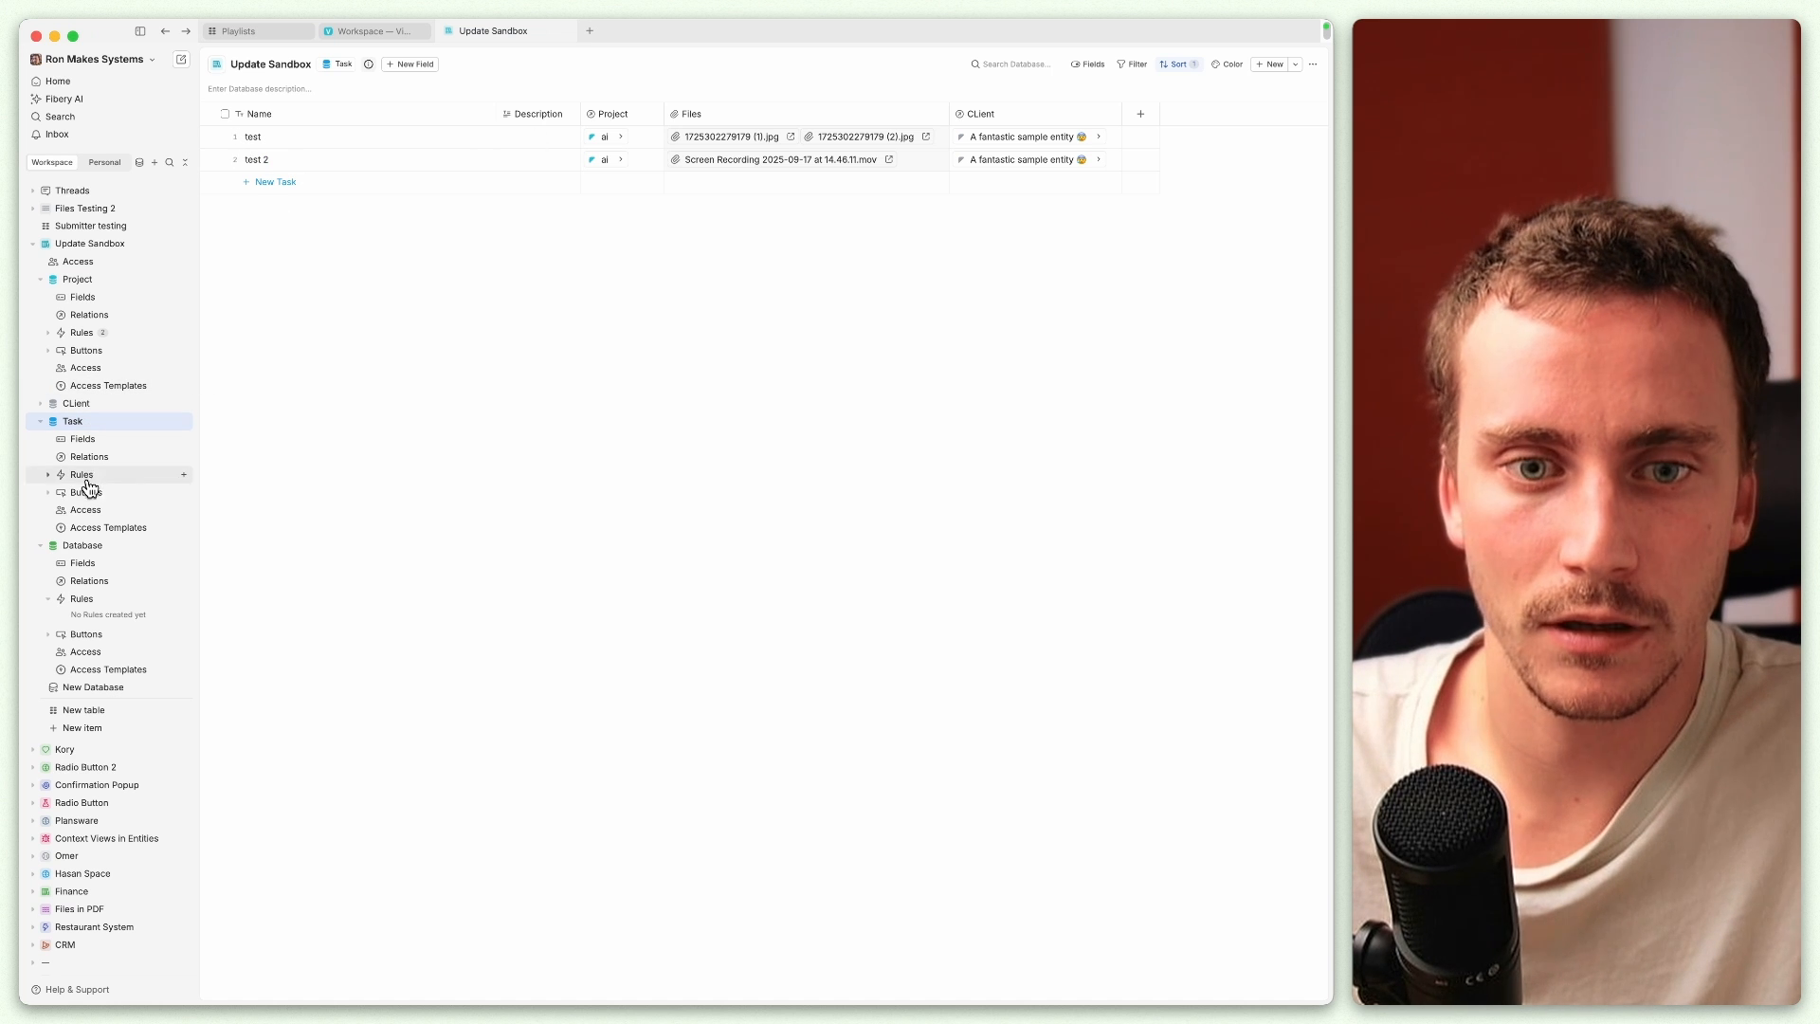
key("ctrl+Right")
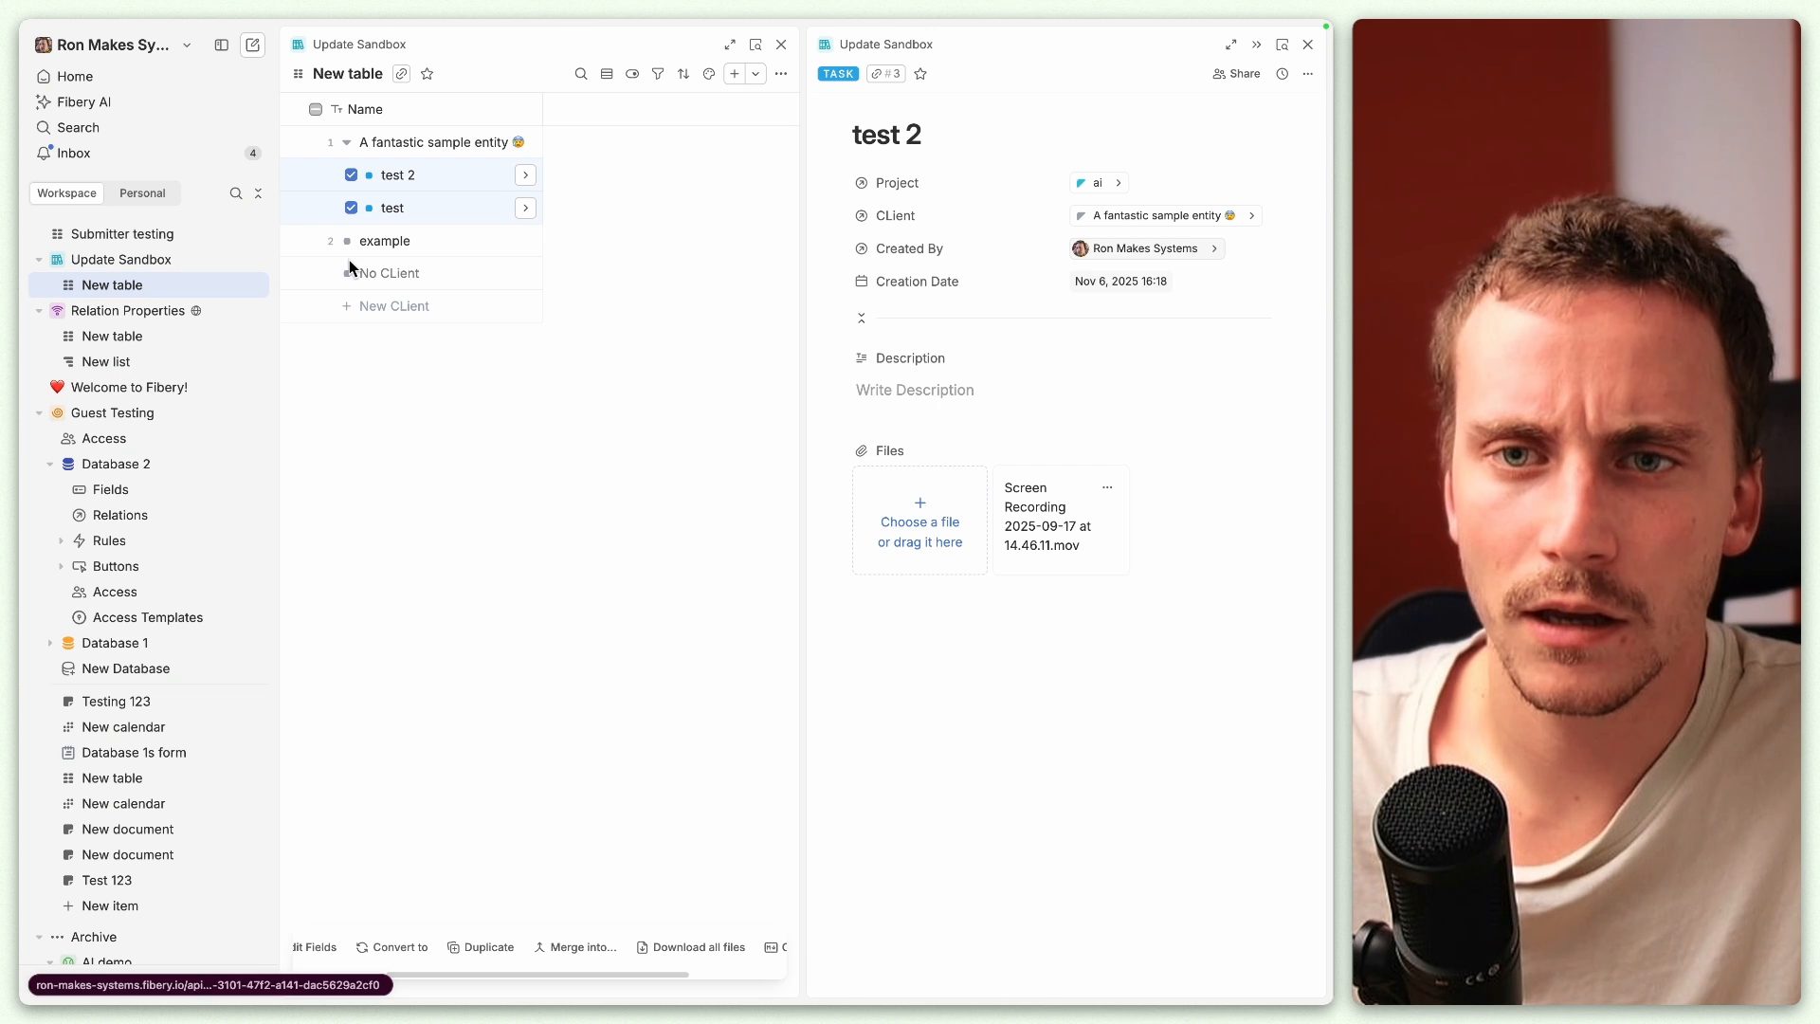
Step: Open 'A fantastic sample entity', select both of its tasks, and compare their bulk actions with those offered in New table
left_click(526, 144)
left_click_drag(1200, 554, 1005, 484)
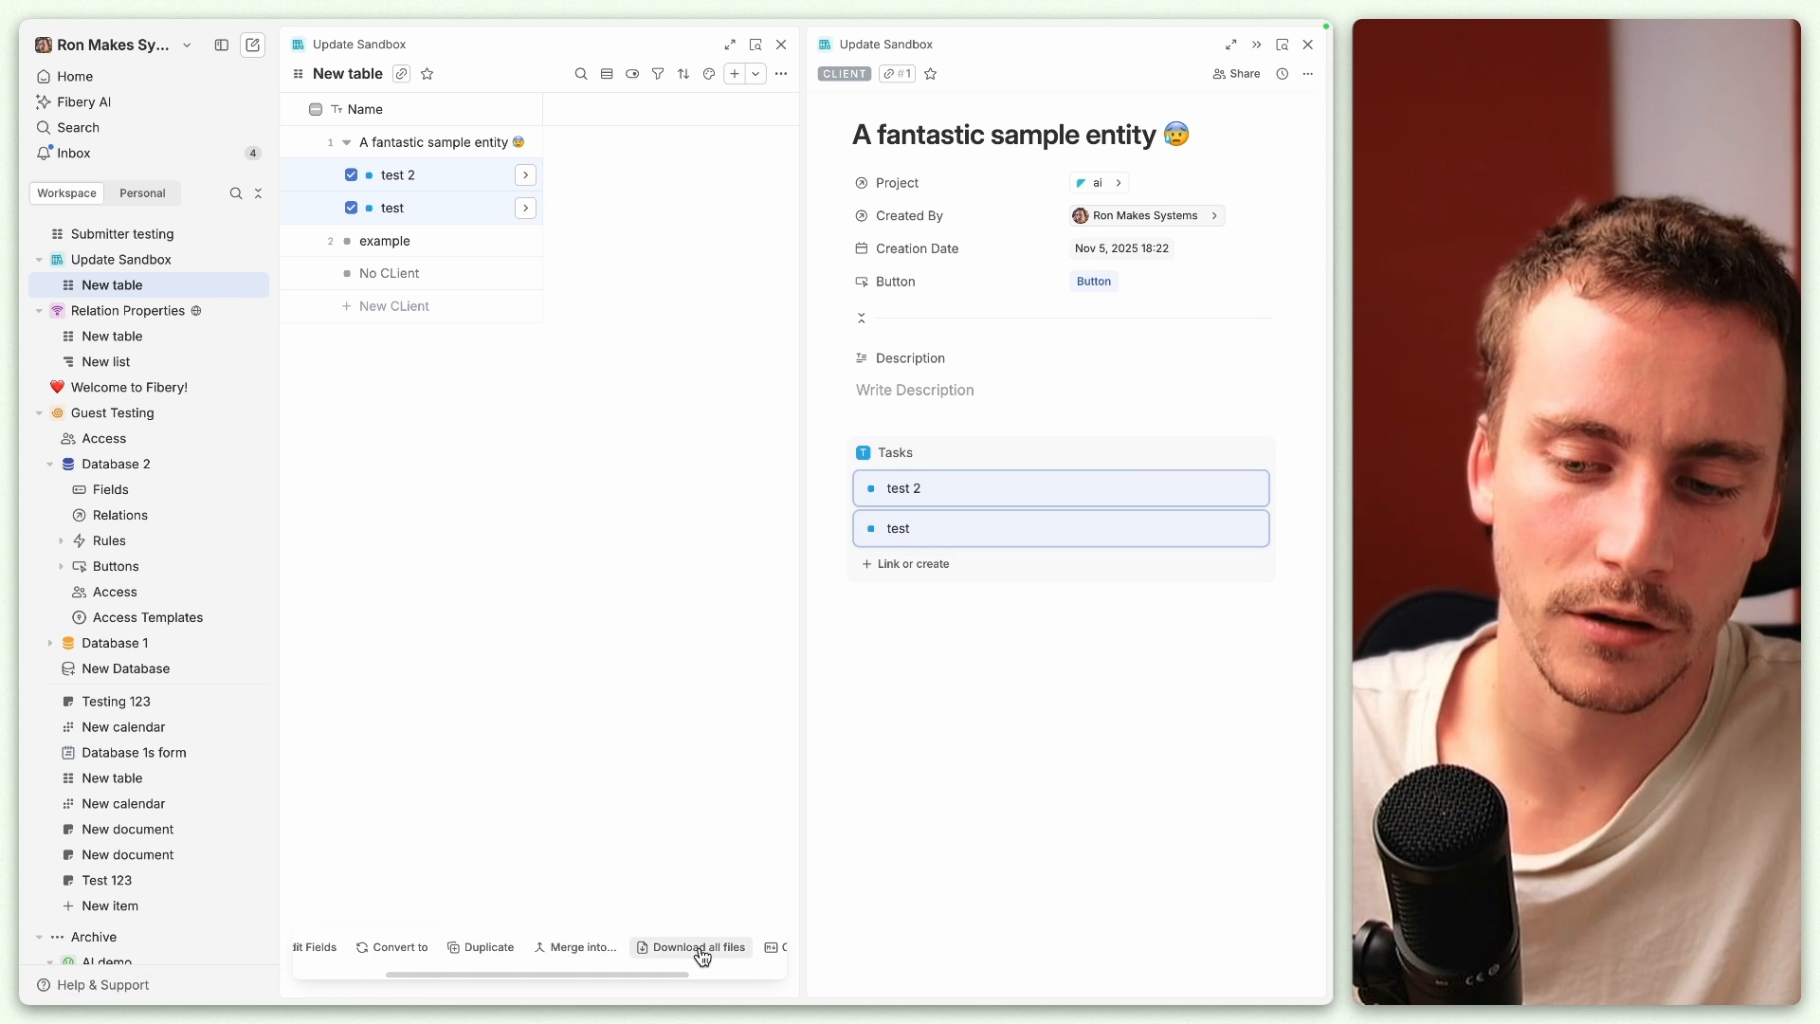
scroll(700, 952, "right", 3)
scroll(701, 956, "left", 5)
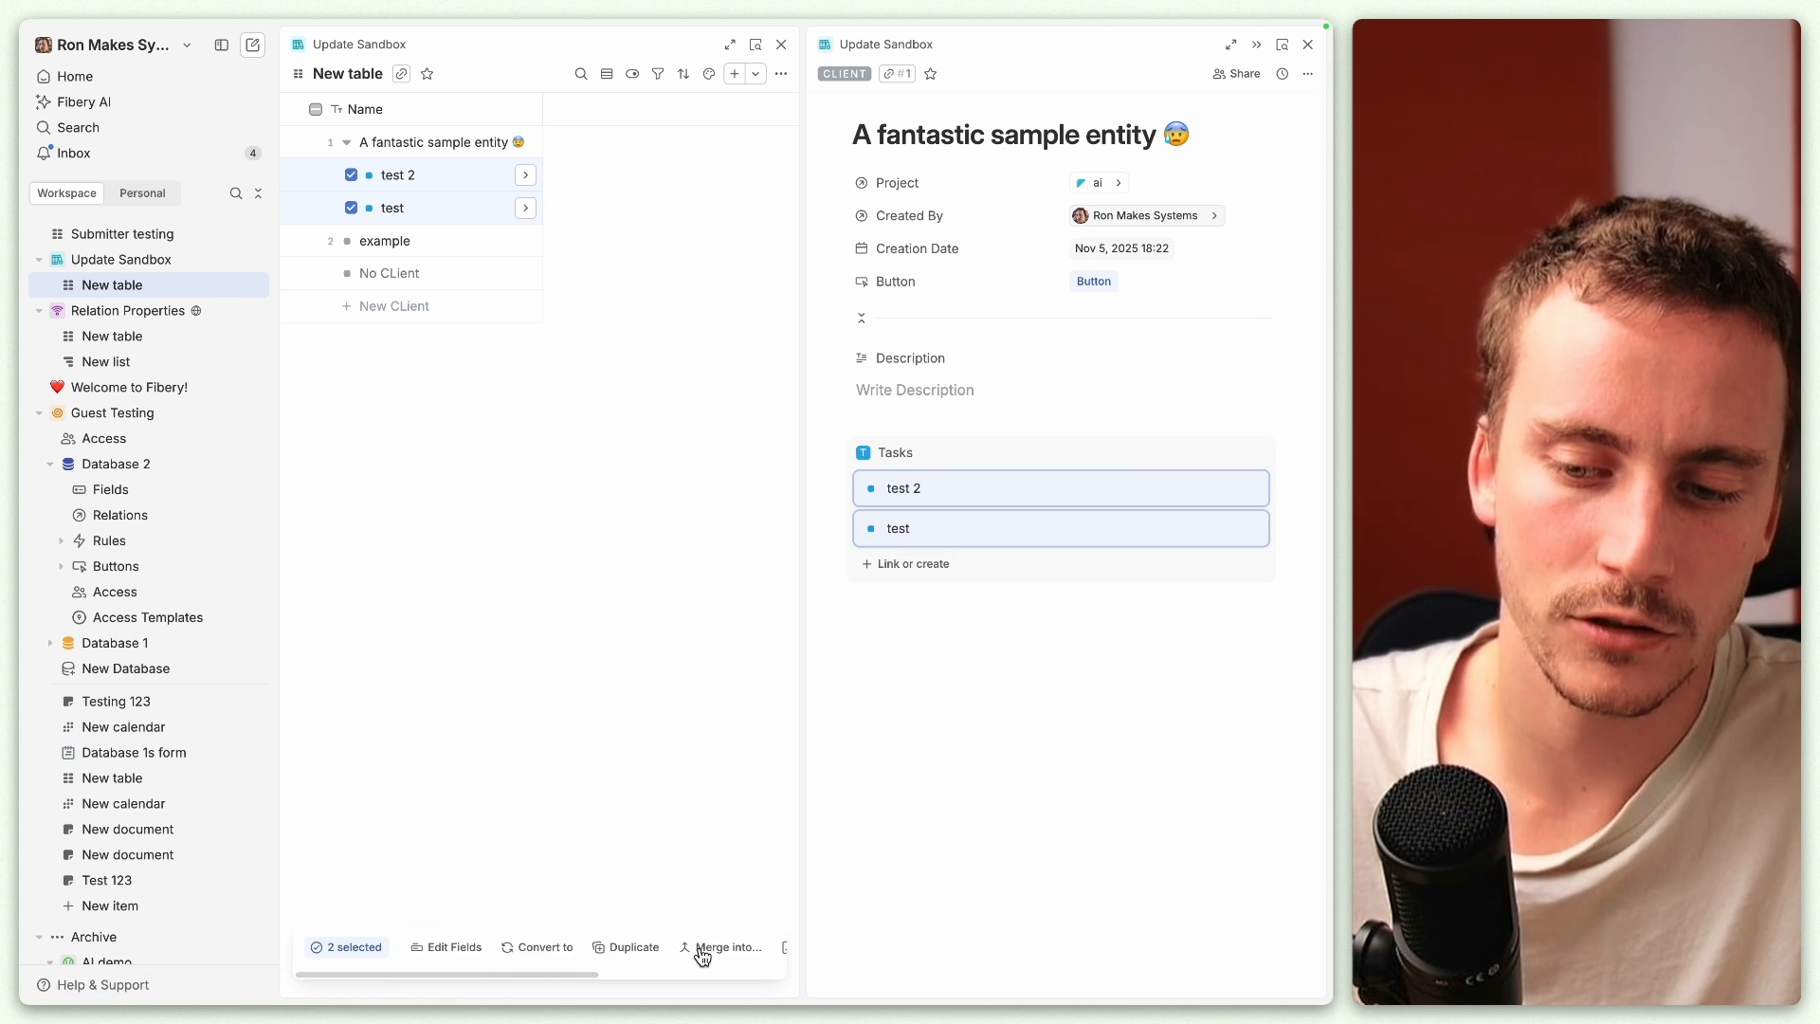
right_click(985, 538)
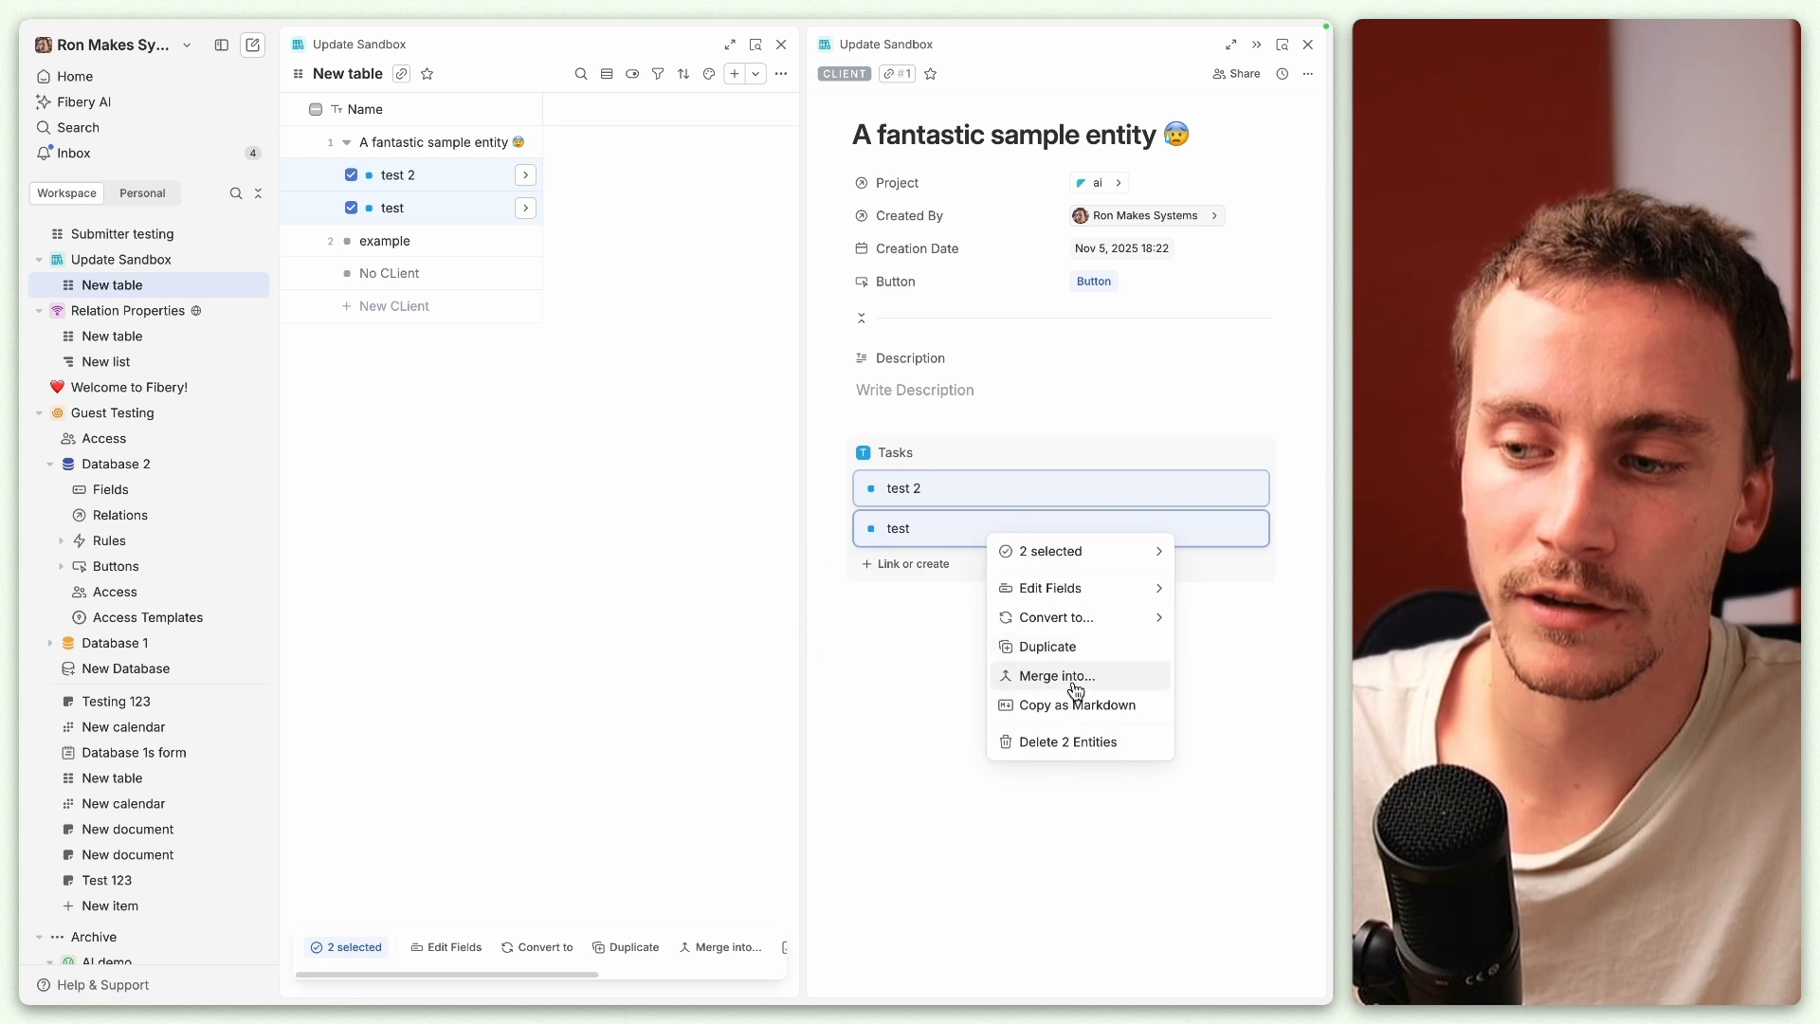
left_click(1228, 566)
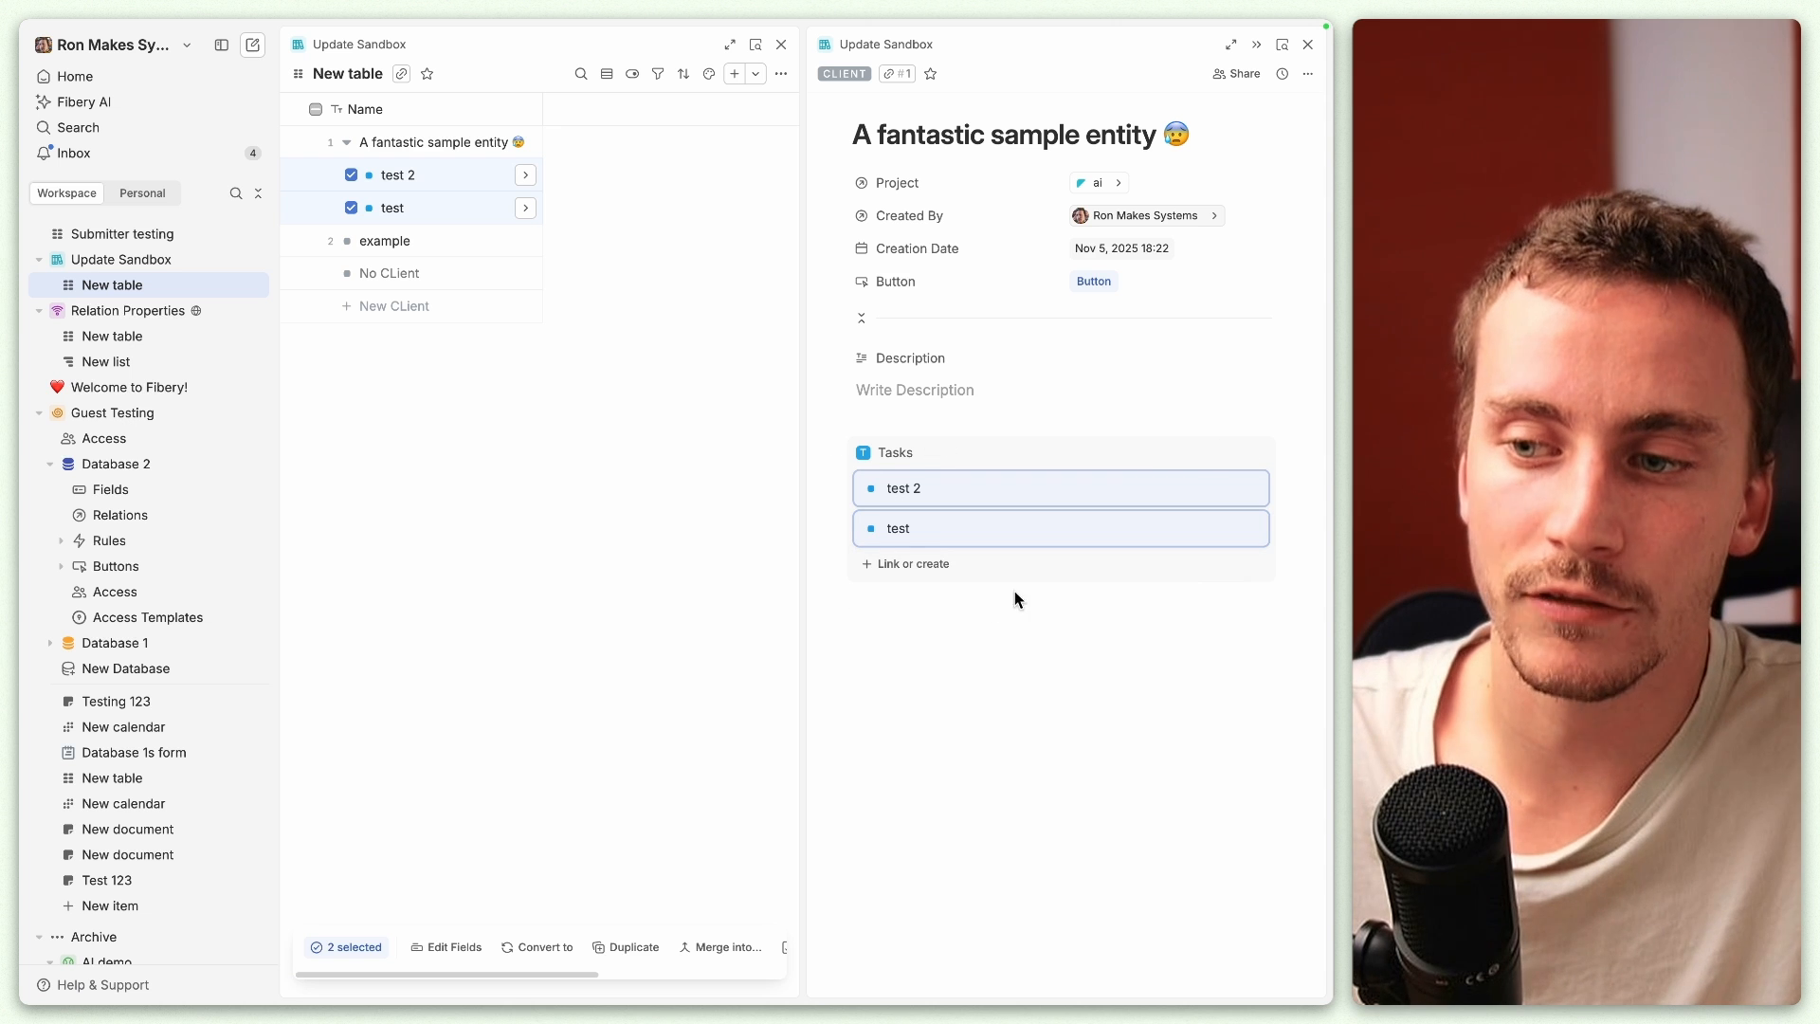
Step: Compare the actions offered for test 2 in the Tasks list with those in its opened entity, checking for the all-files download
left_click(1229, 565)
right_click(1100, 494)
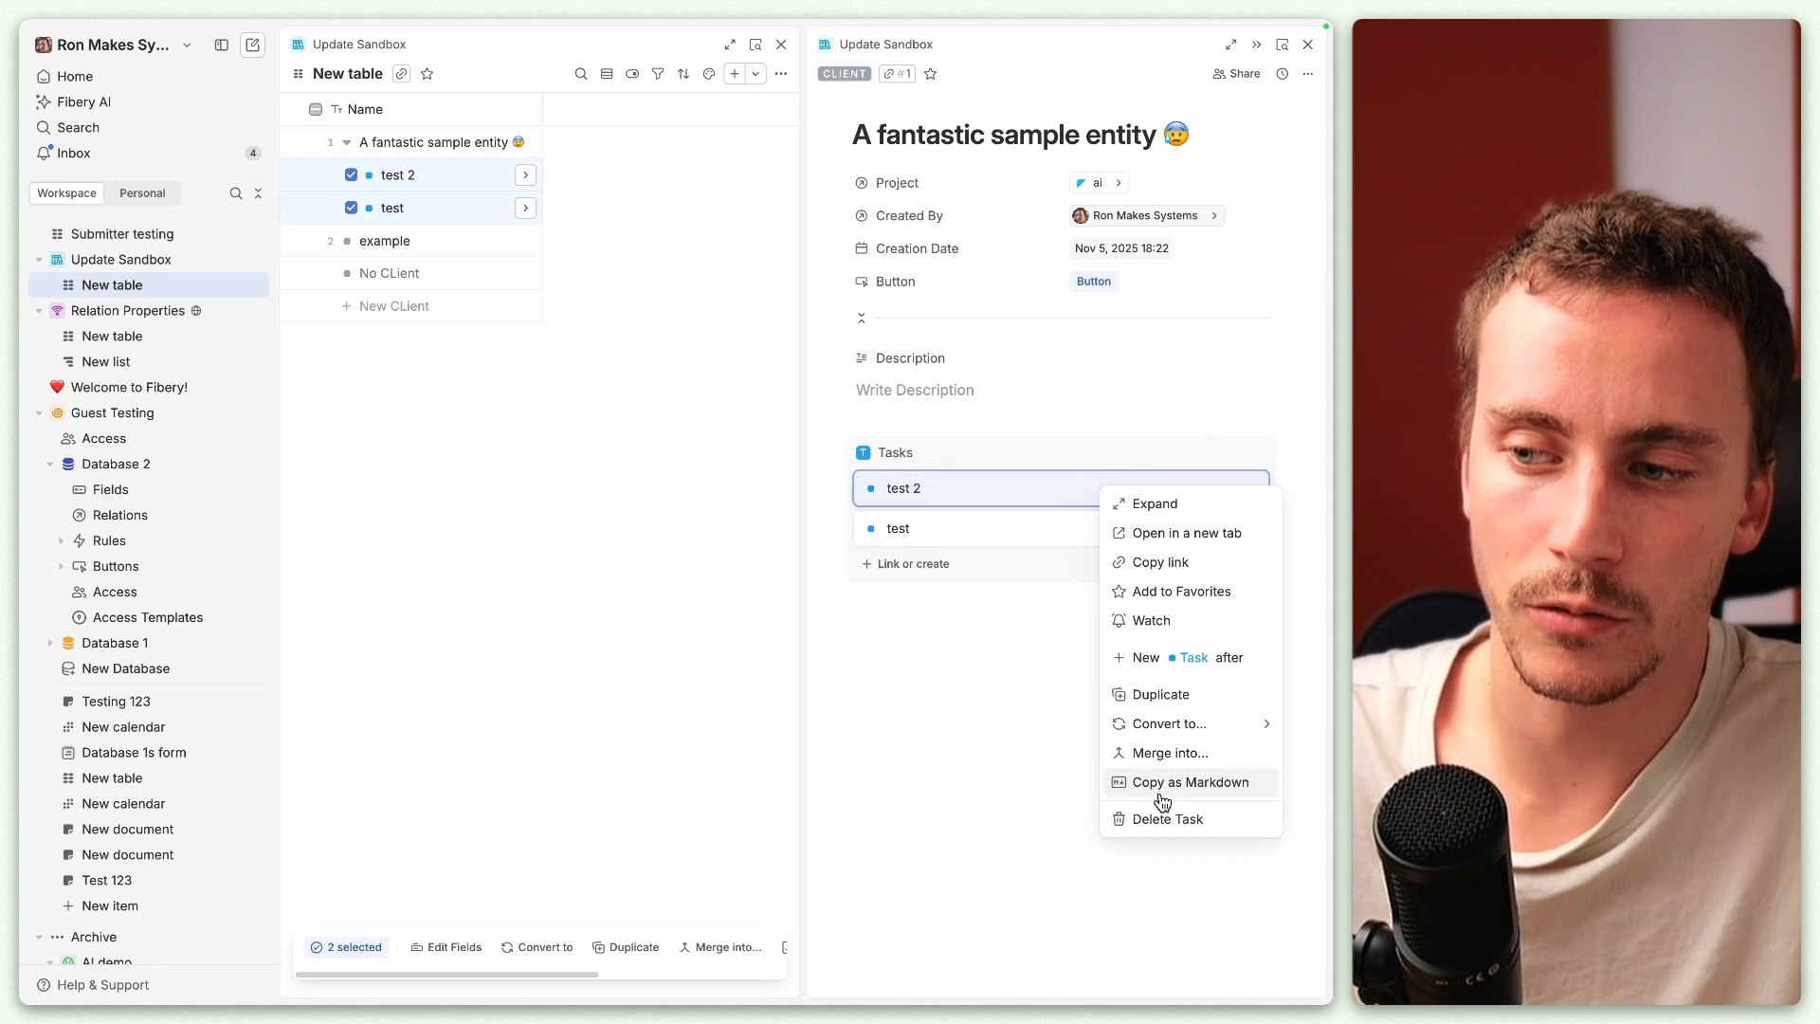
left_click(1079, 667)
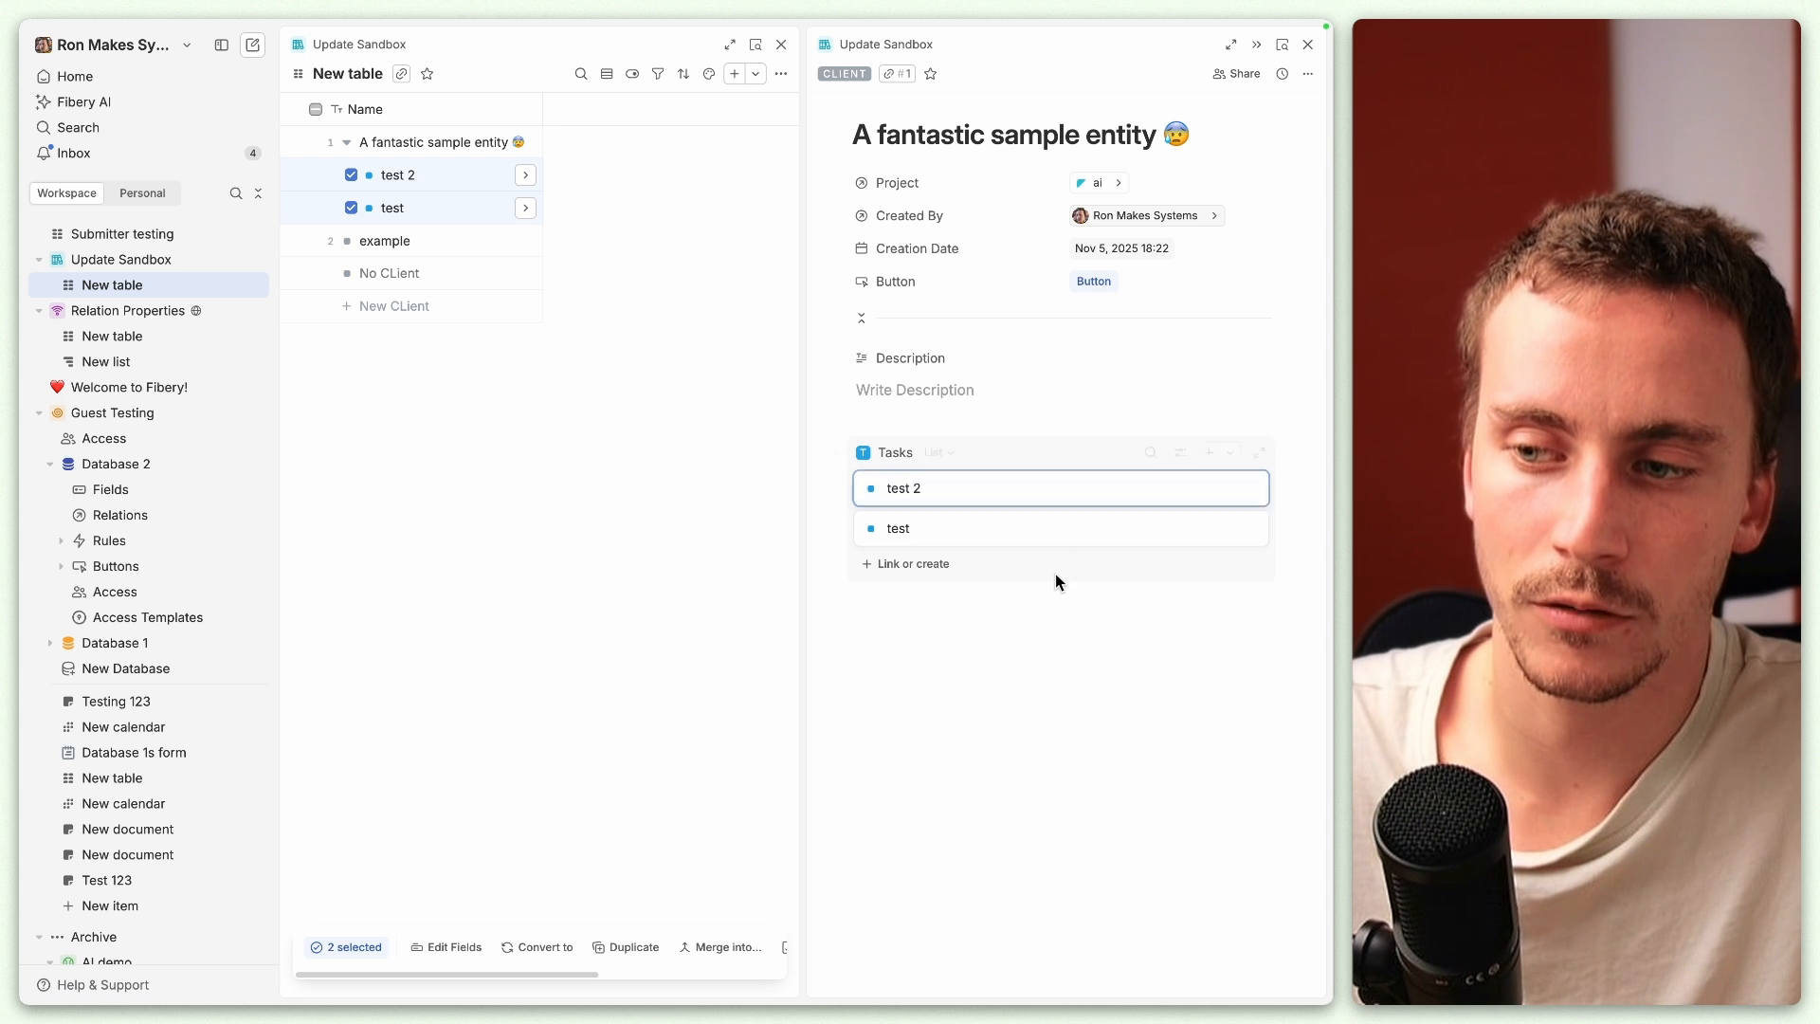
left_click(1028, 488)
left_click(1307, 76)
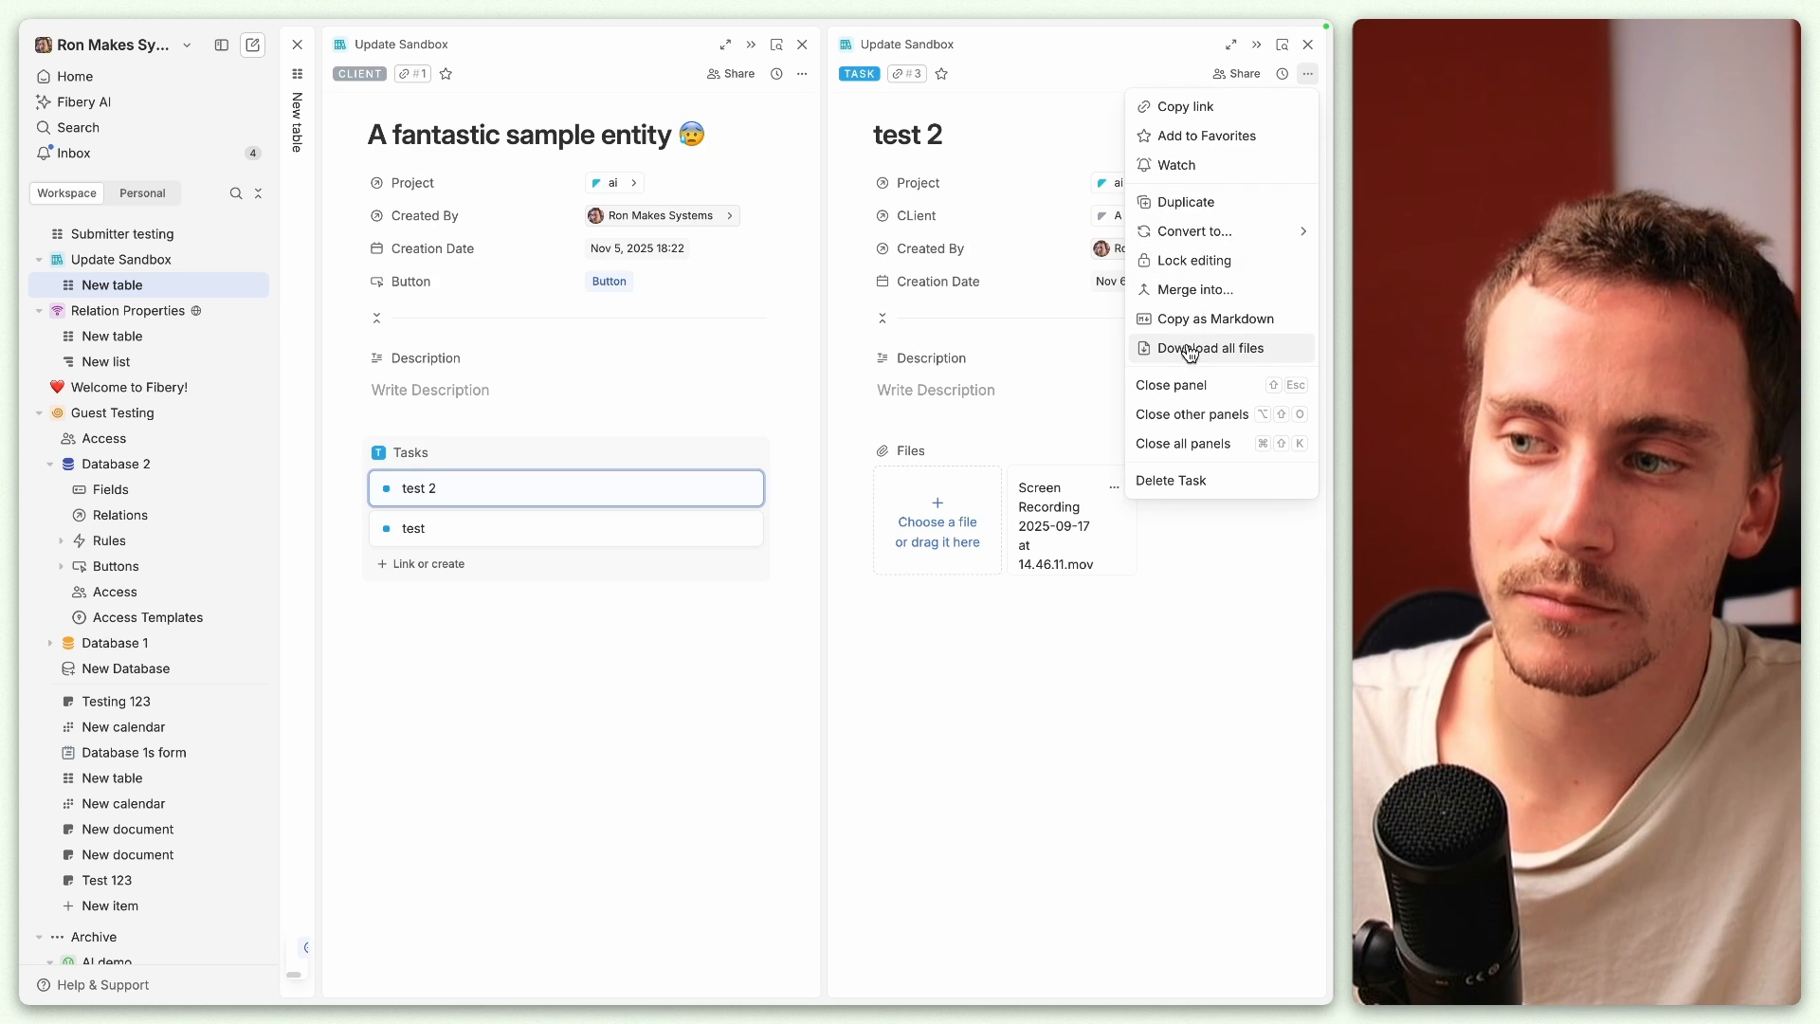
right_click(532, 505)
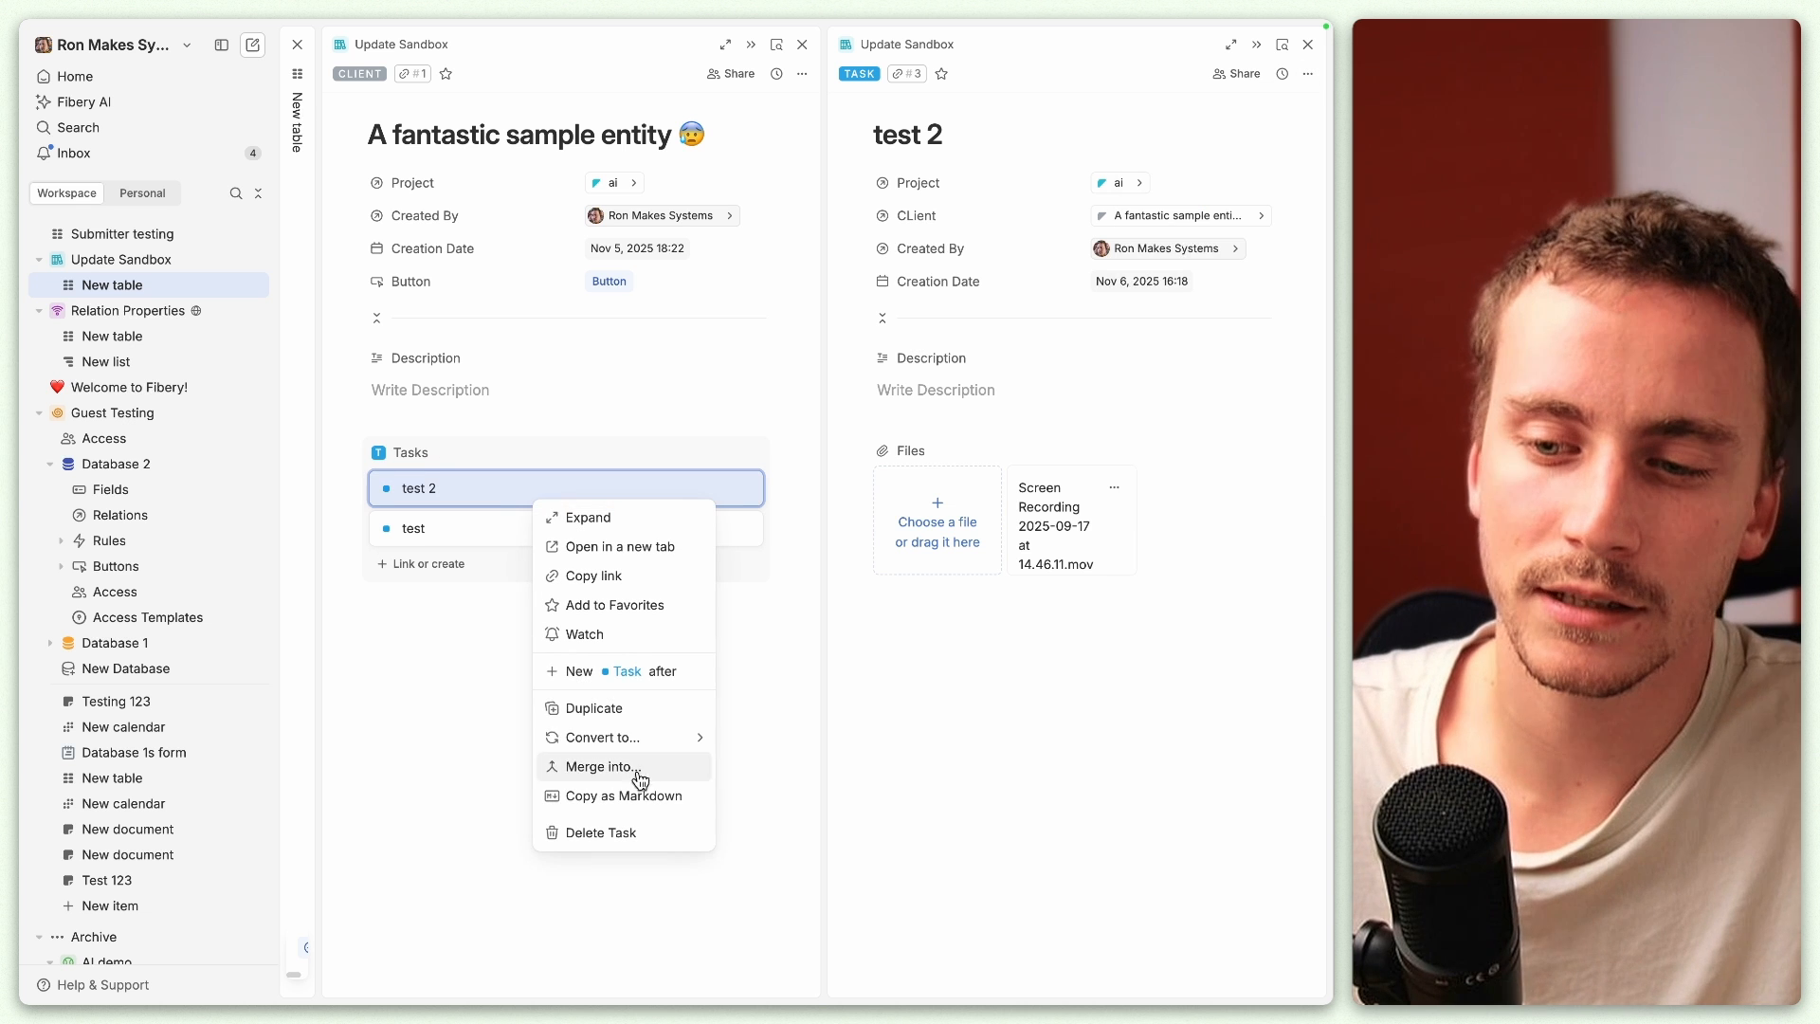
left_click(1006, 716)
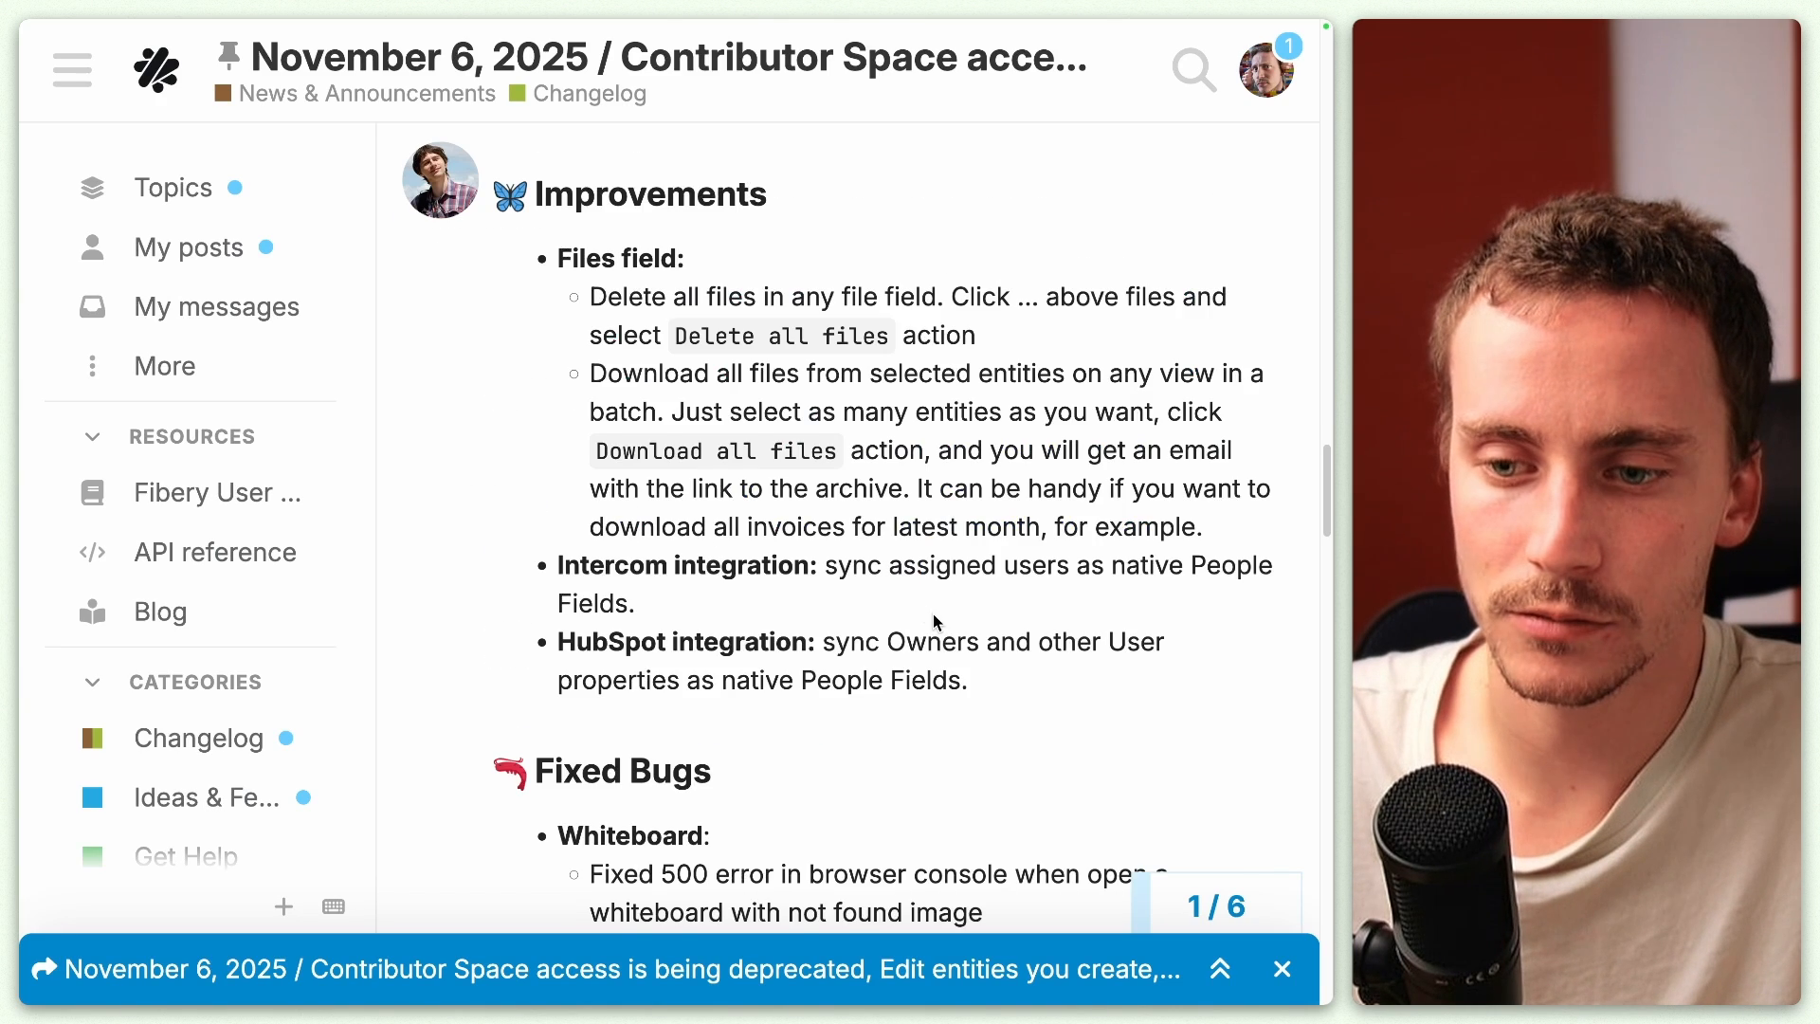
Step: Read the changelog's Intercom and HubSpot integration improvements about syncing users as native People Fields
scroll(937, 623, "down", 1)
left_click_drag(556, 486, 636, 525)
left_click(850, 513)
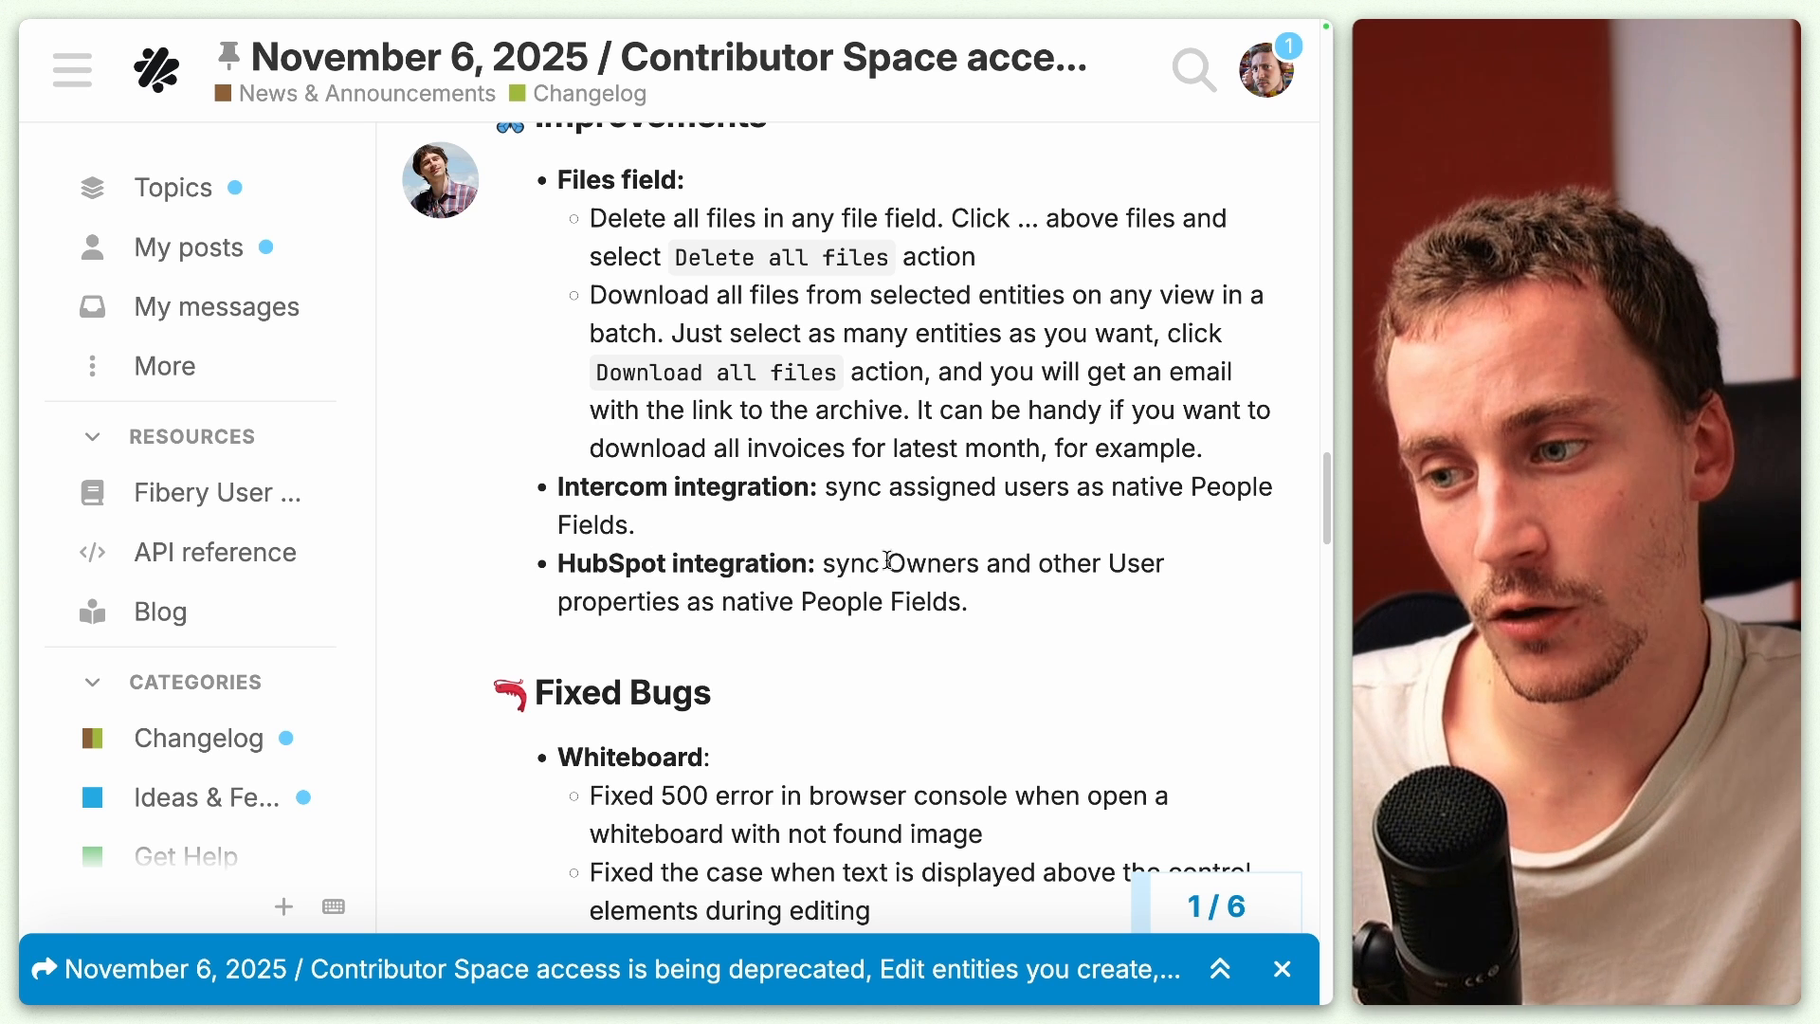
left_click_drag(963, 602, 801, 602)
left_click(947, 601)
left_click_drag(1021, 617, 554, 571)
left_click(555, 575)
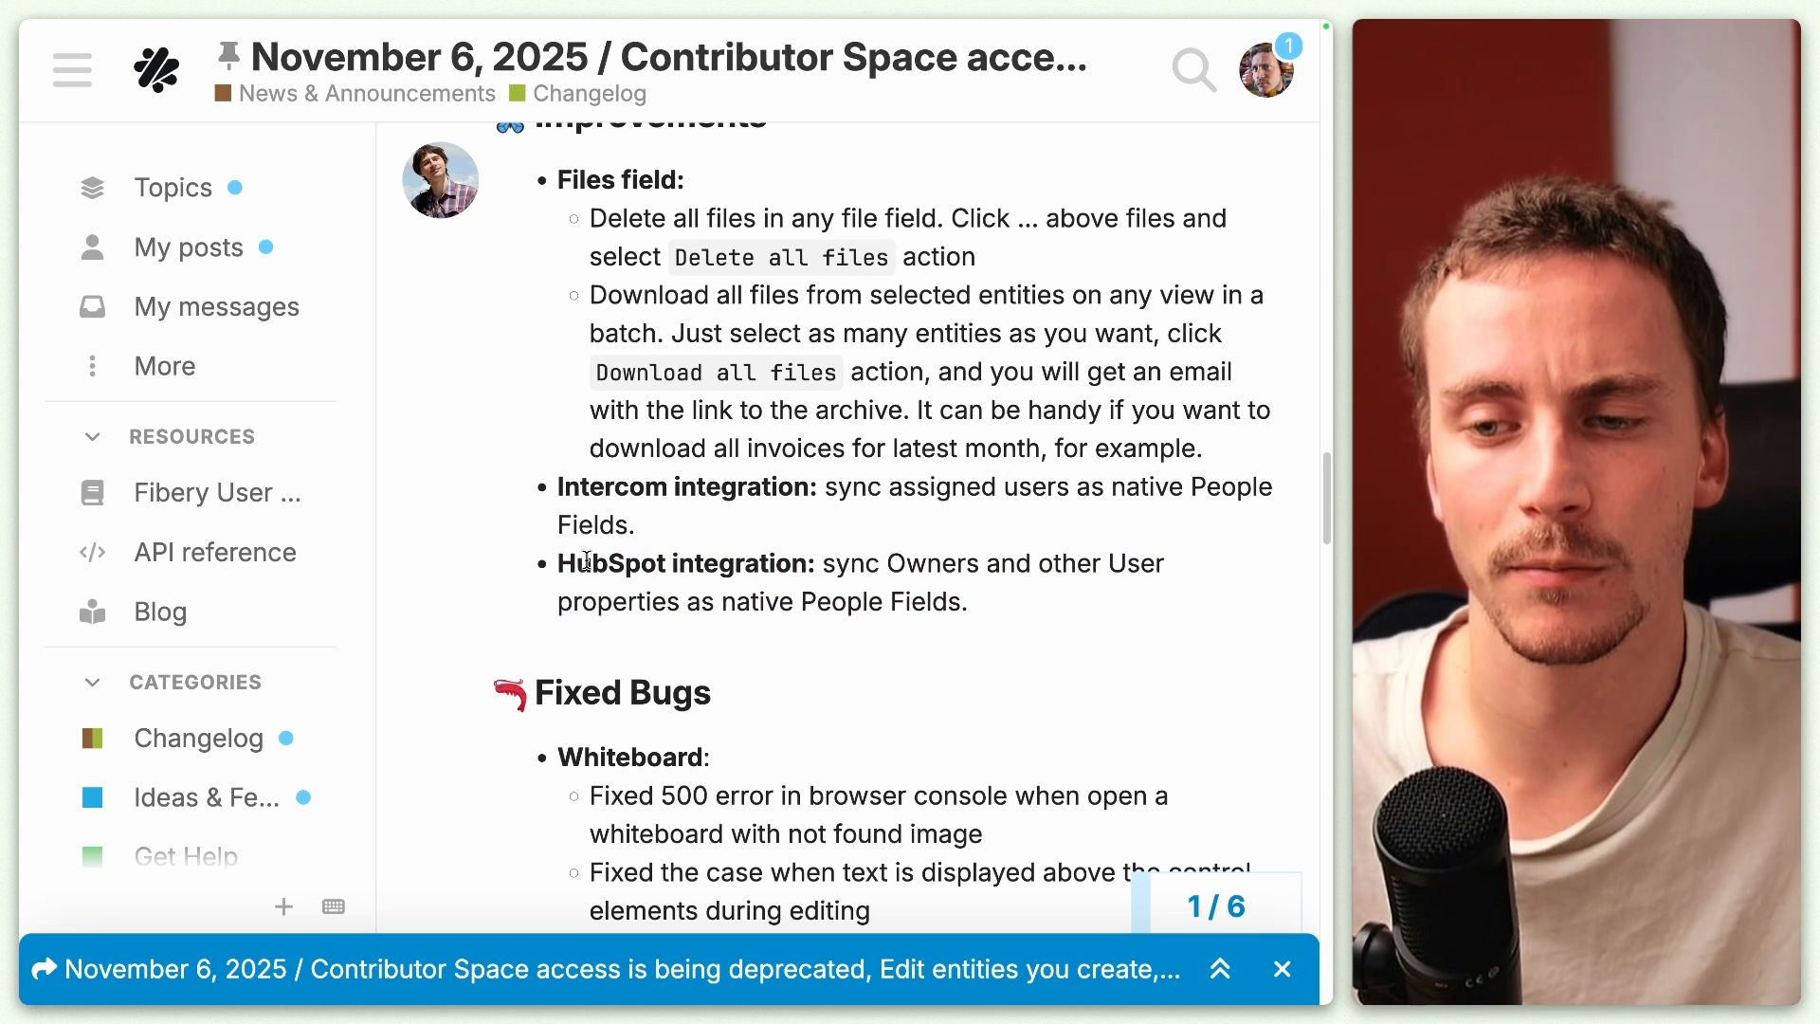
Step: Review the changelog's Fixed Bugs section, including the Whiteboard, Shared entity, File Field and Gantt View fixes
scroll(628, 570, "down", 1)
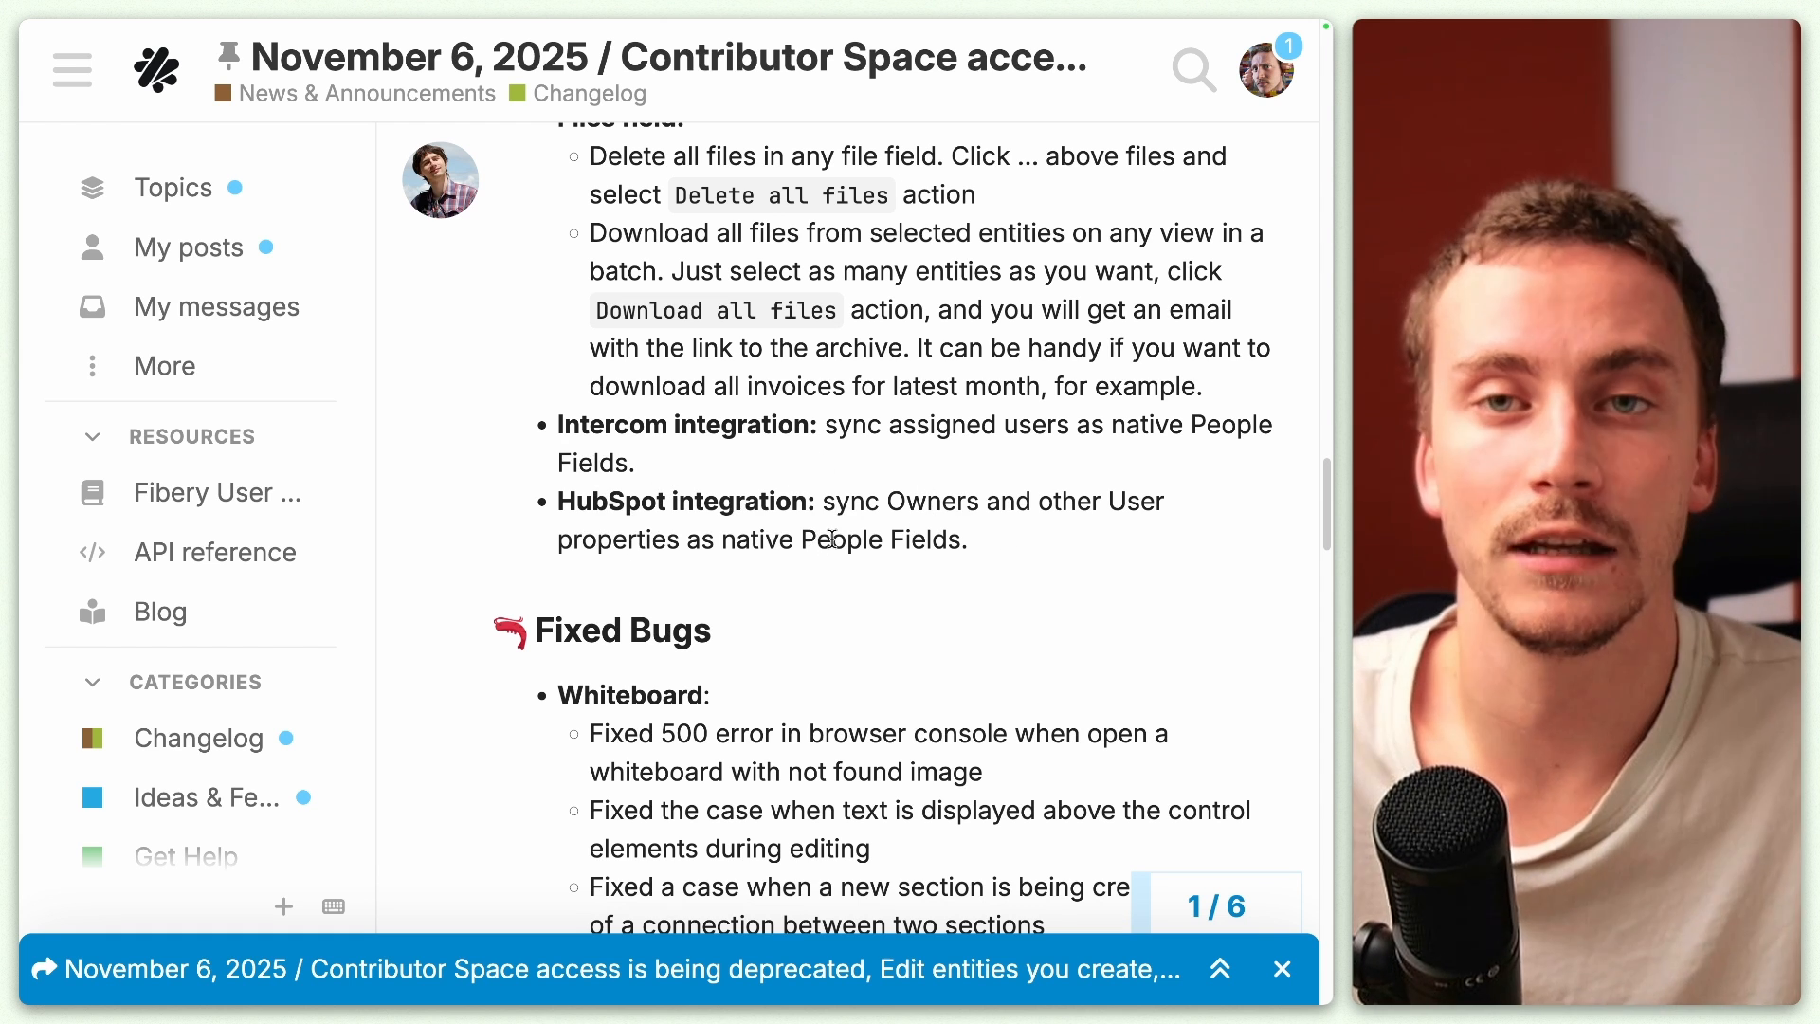
scroll(832, 539, "down", 8)
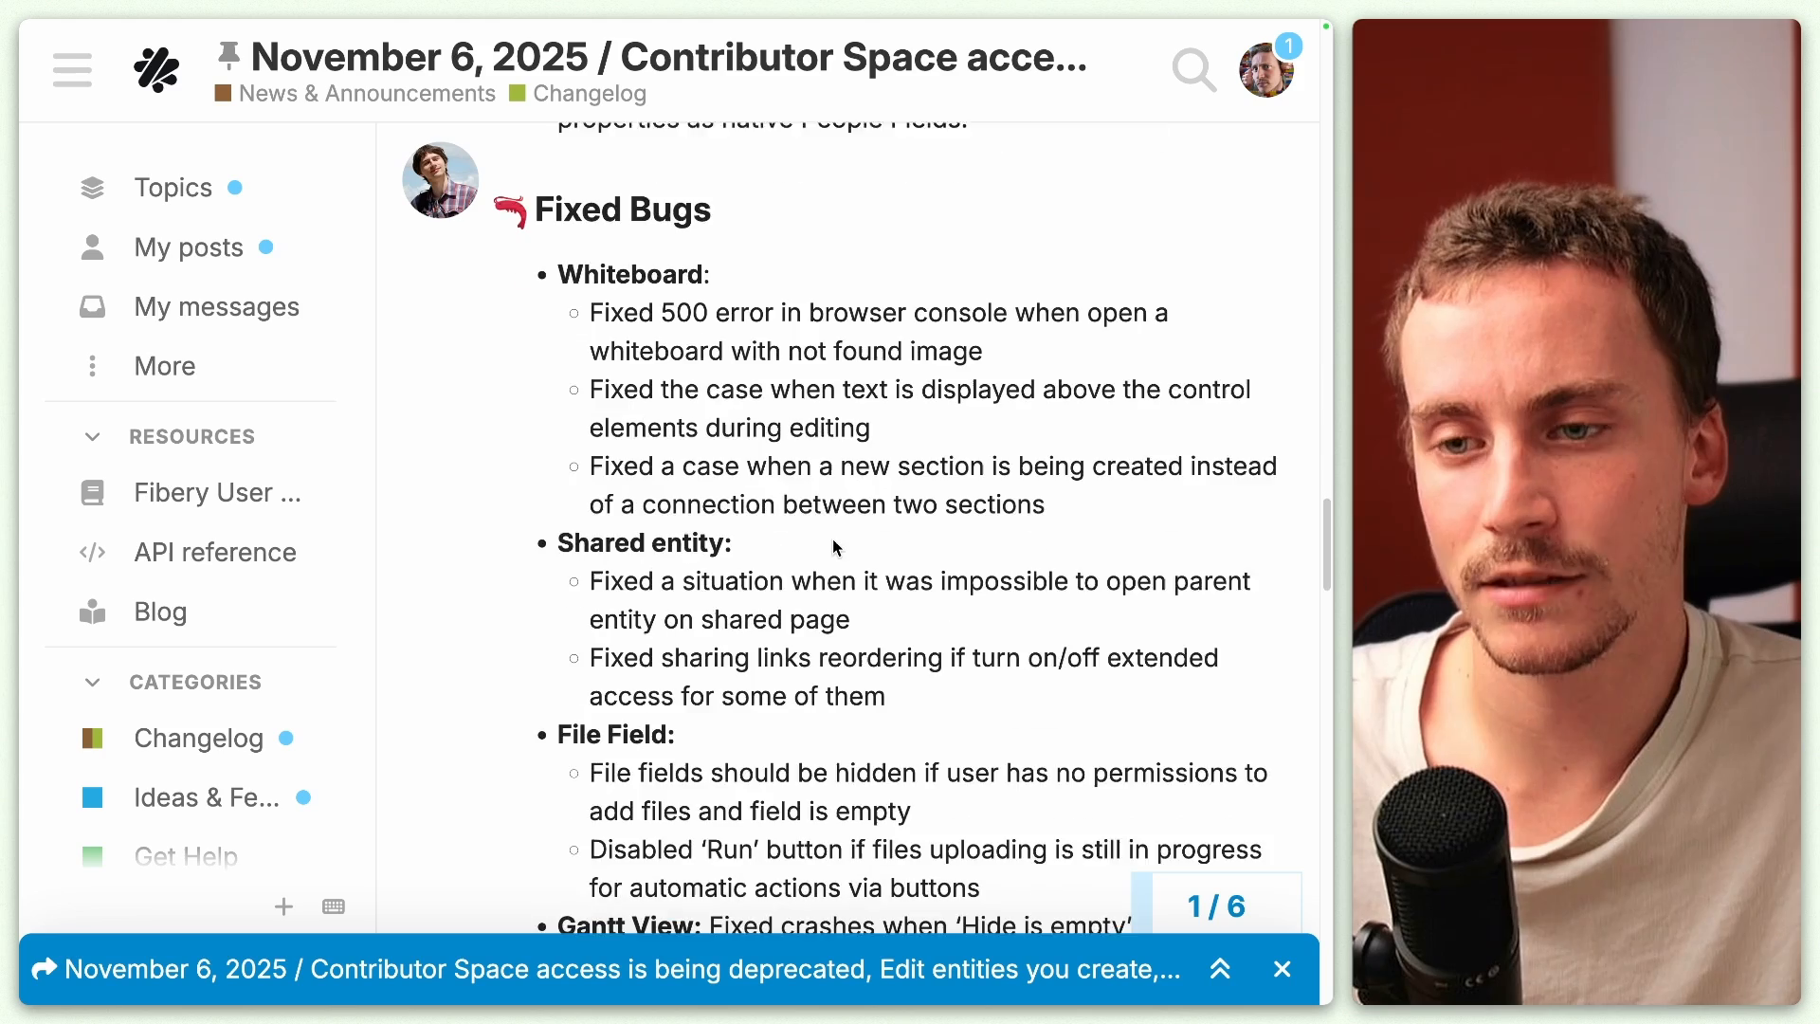
scroll(677, 189, "down", 2)
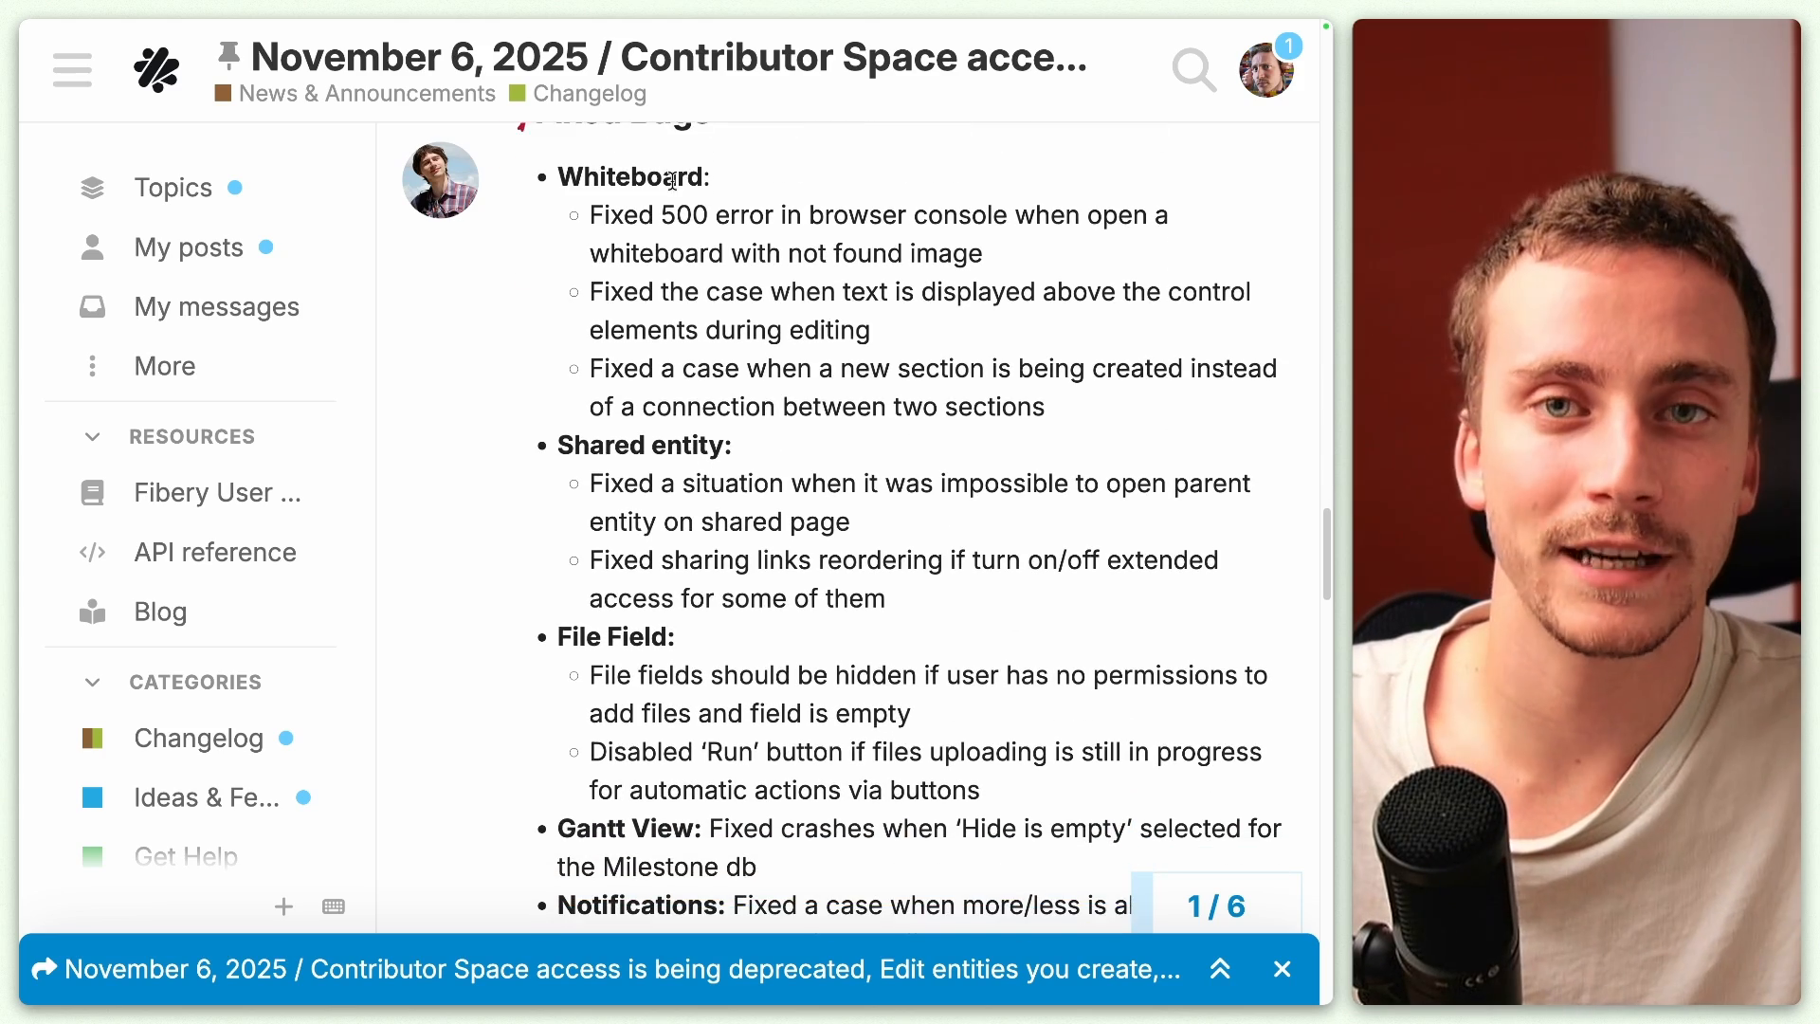
scroll(673, 180, "down", 2)
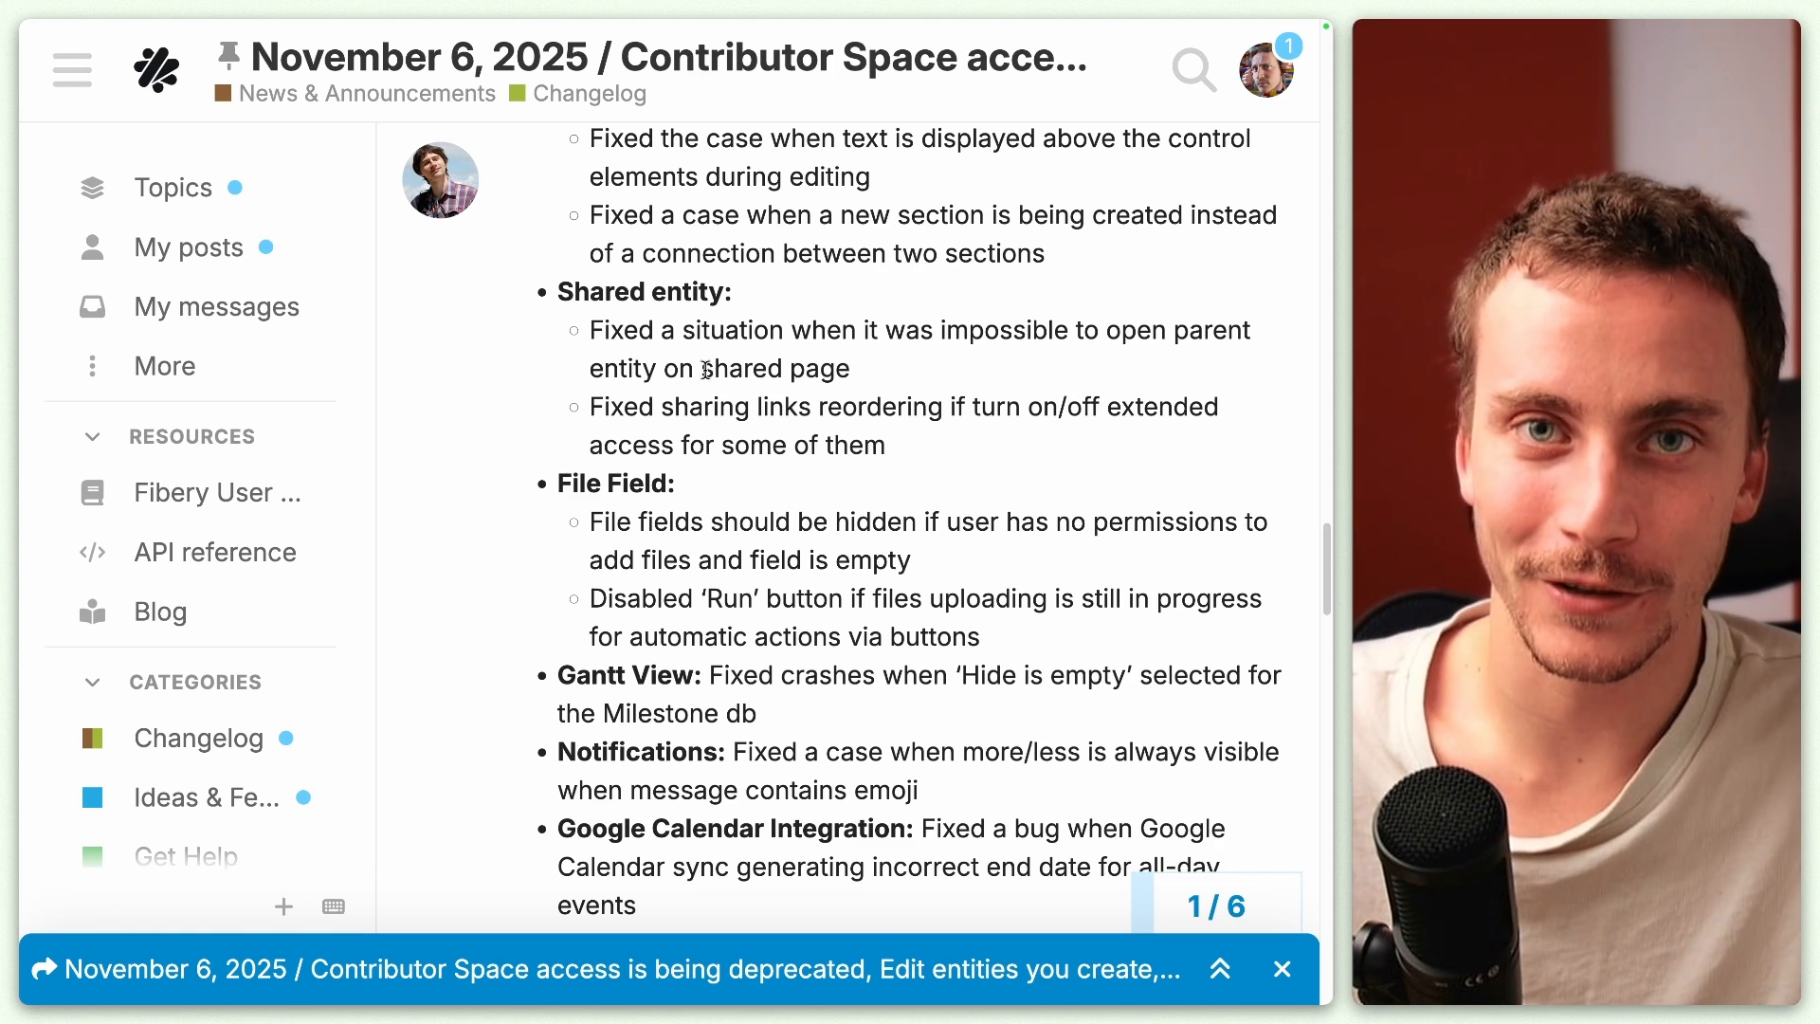
scroll(706, 369, "up", 1)
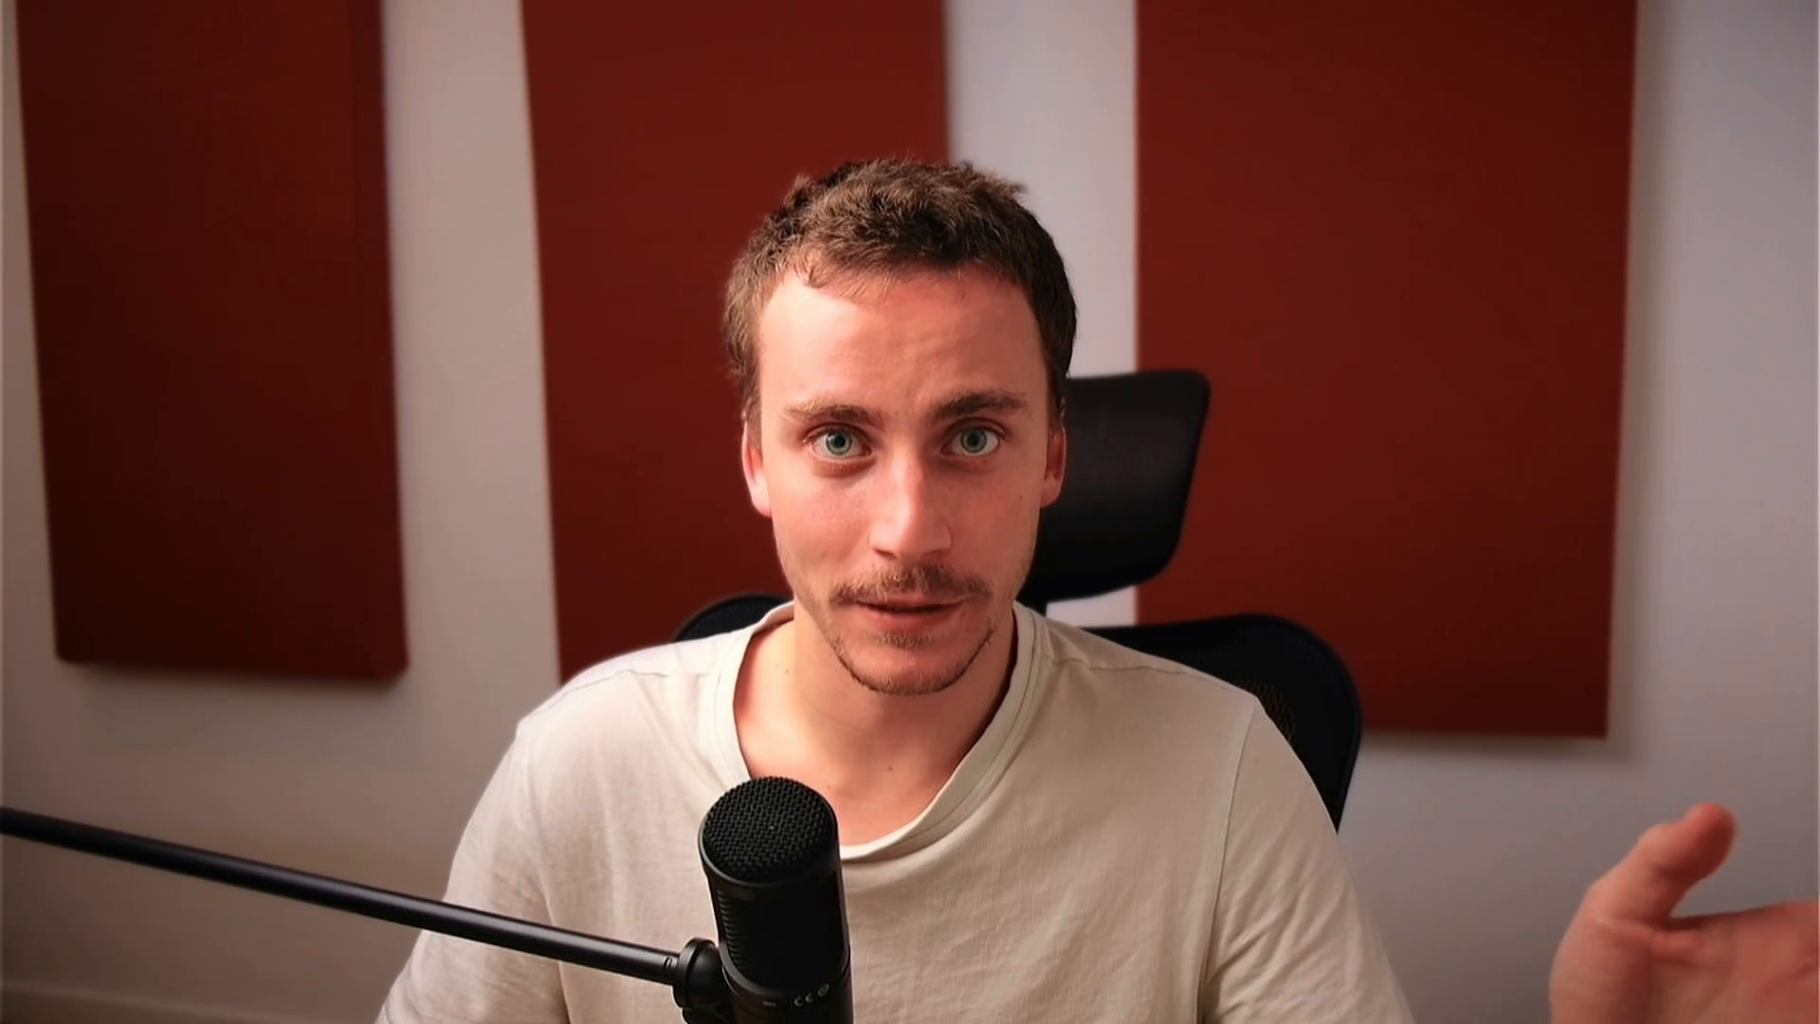